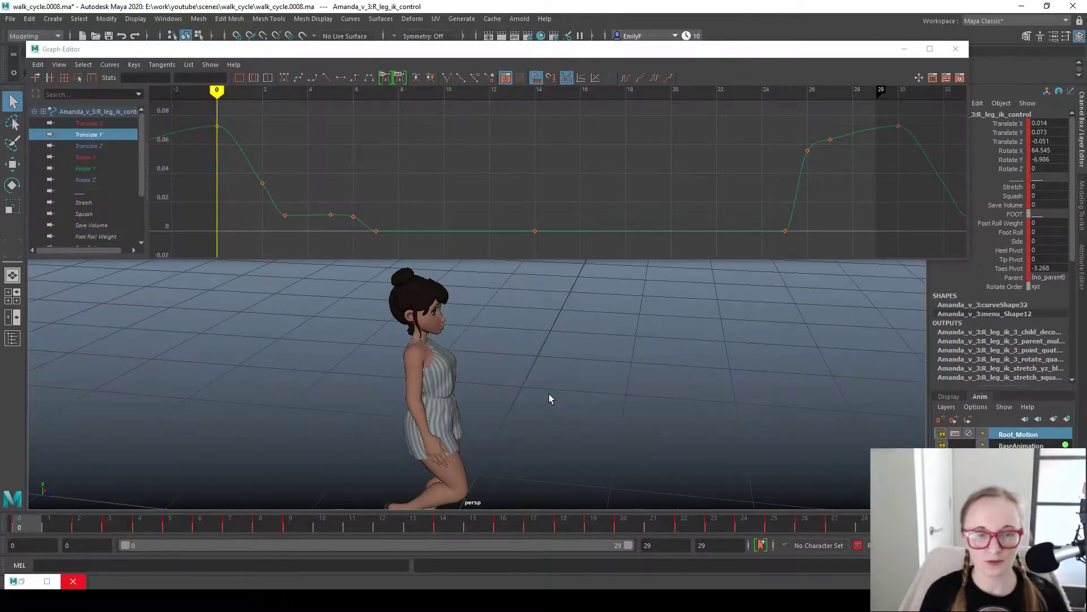
- Select the chest control (M_spine_ik_3_control) and play and scrub the walk cycle, returning to frame 0
left_click_drag(487, 401, 329, 383, "alt")
right_click_drag(330, 383, 602, 355, "alt")
left_click_drag(603, 354, 518, 263, "alt")
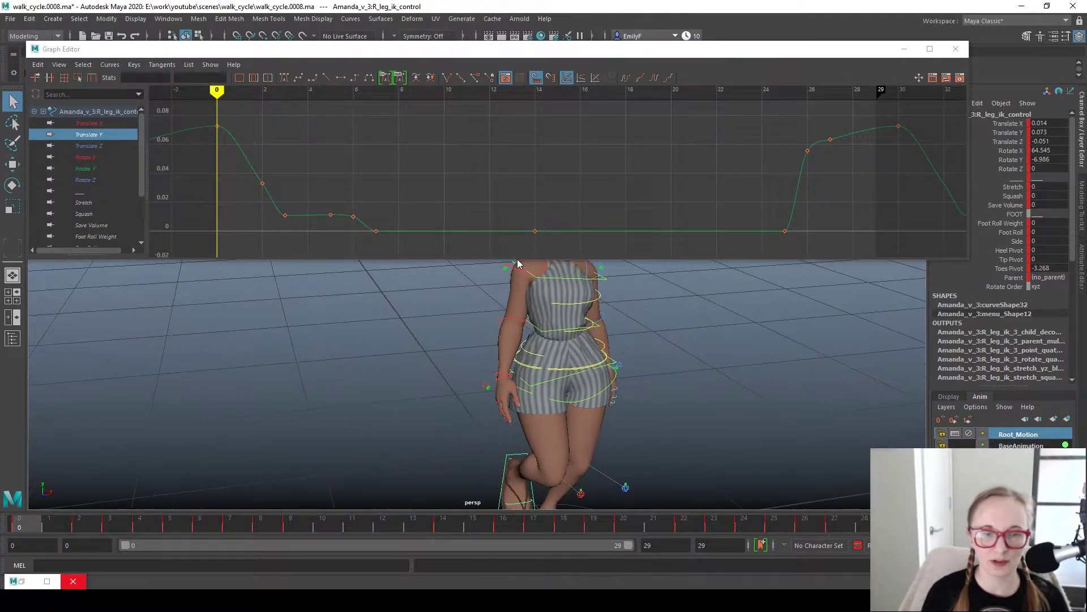
left_click(552, 289)
left_click(548, 282)
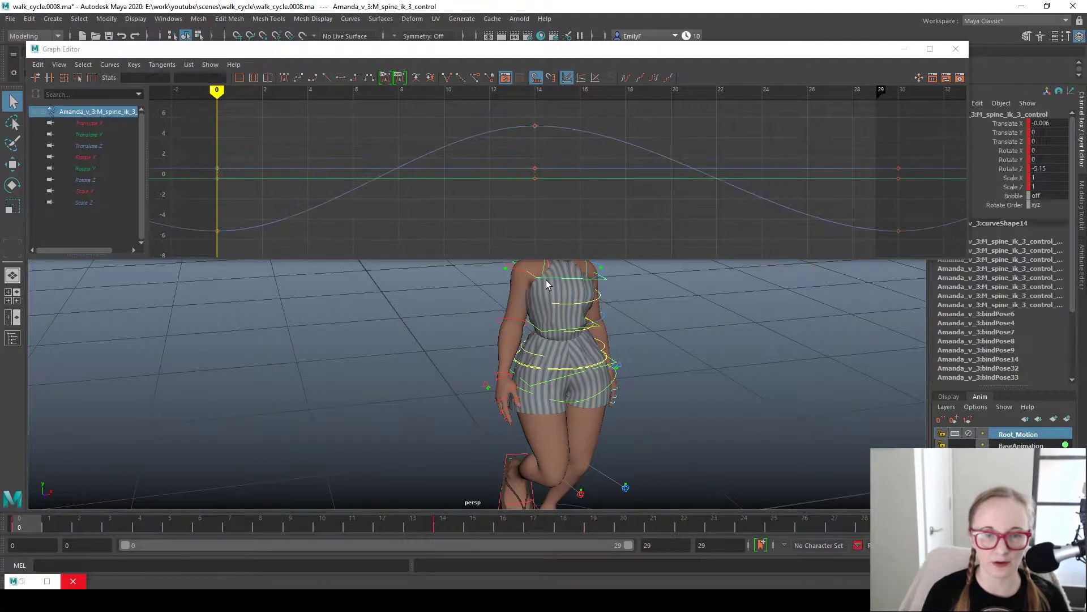
key("e")
right_click_drag(542, 283, 552, 372, "alt")
key("alt+v")
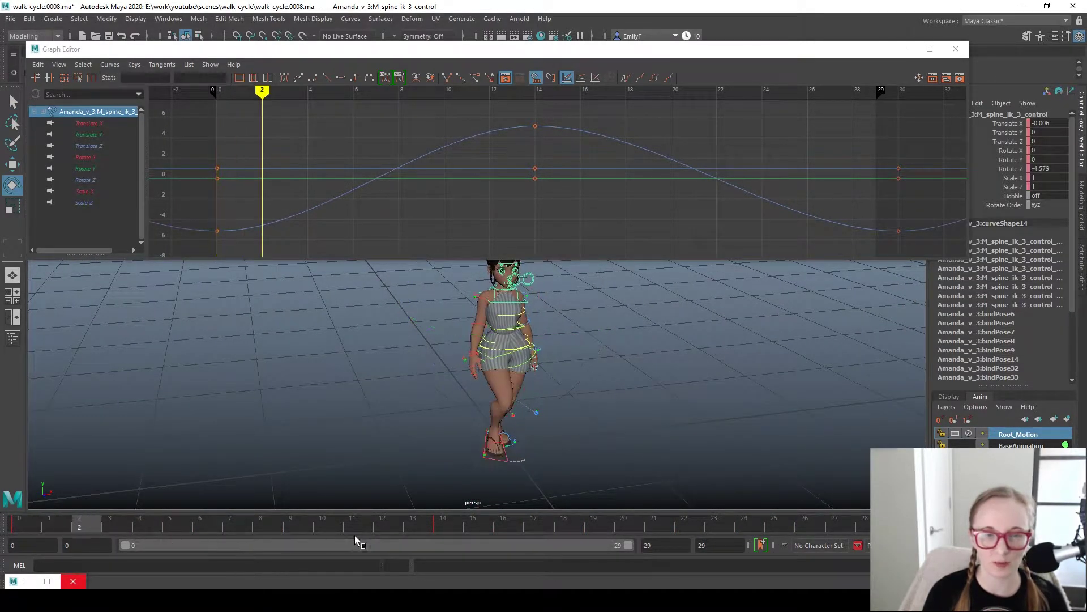
left_click_drag(524, 538, 443, 524)
left_click_drag(291, 523, 17, 524)
key("alt+v")
key("alt+v")
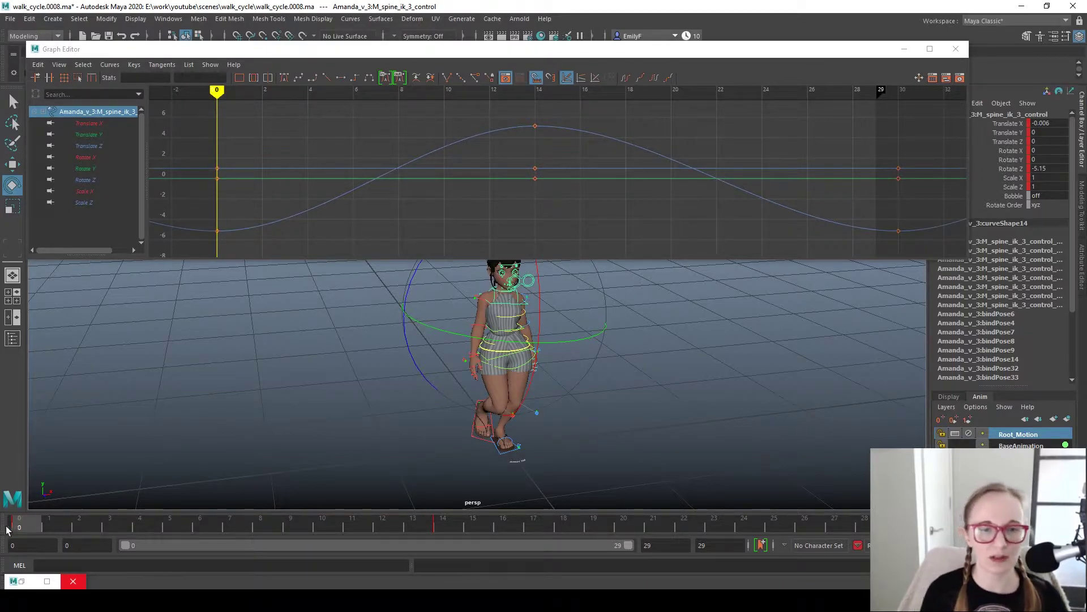
- Examine the character's torso posture from the front and sides while scrubbing the walk cycle
left_click_drag(589, 481, 556, 413, "alt")
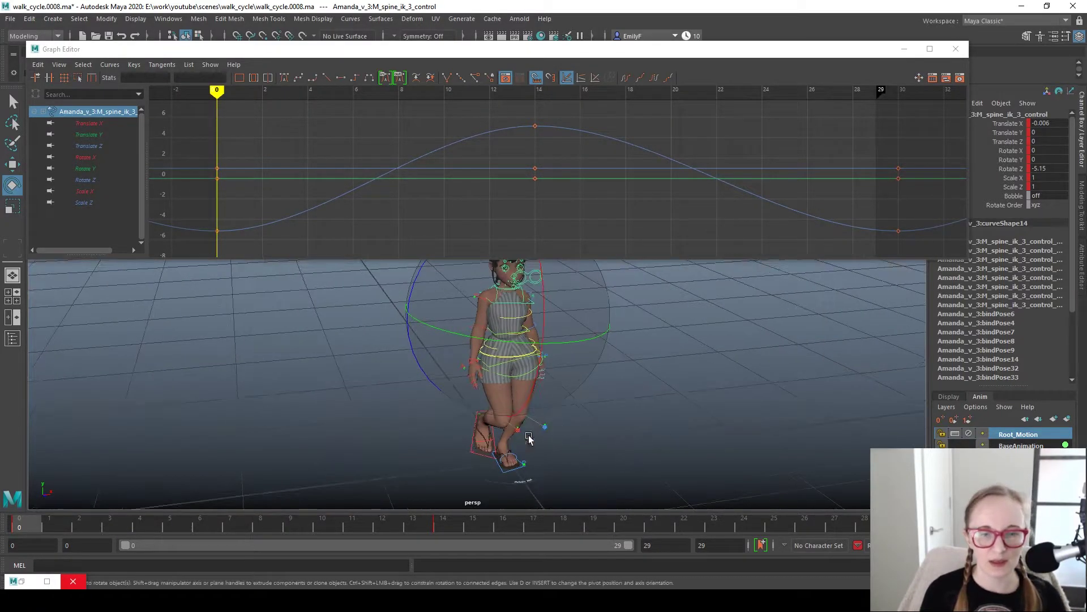
left_click_drag(511, 446, 680, 432, "alt")
left_click_drag(462, 428, 493, 422, "alt")
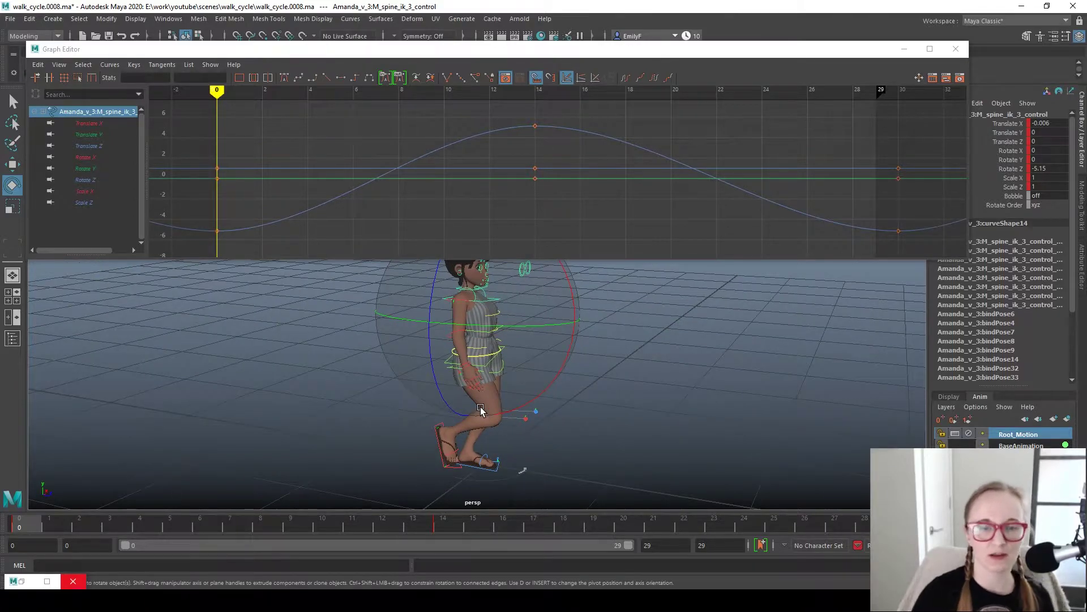
left_click_drag(597, 376, 610, 449, "alt")
key("q")
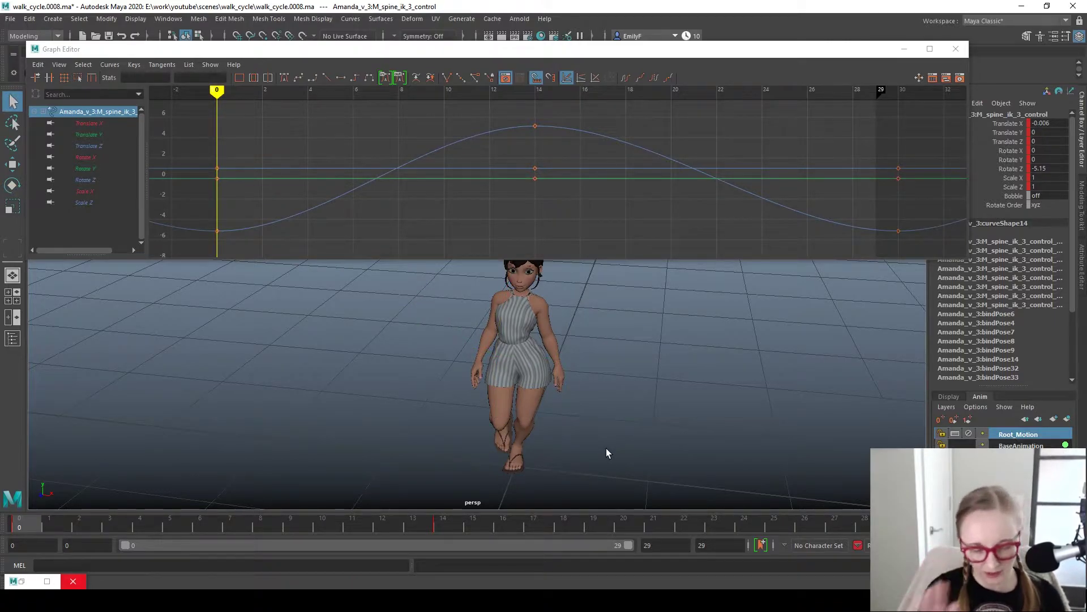
left_click_drag(606, 447, 564, 444, "alt")
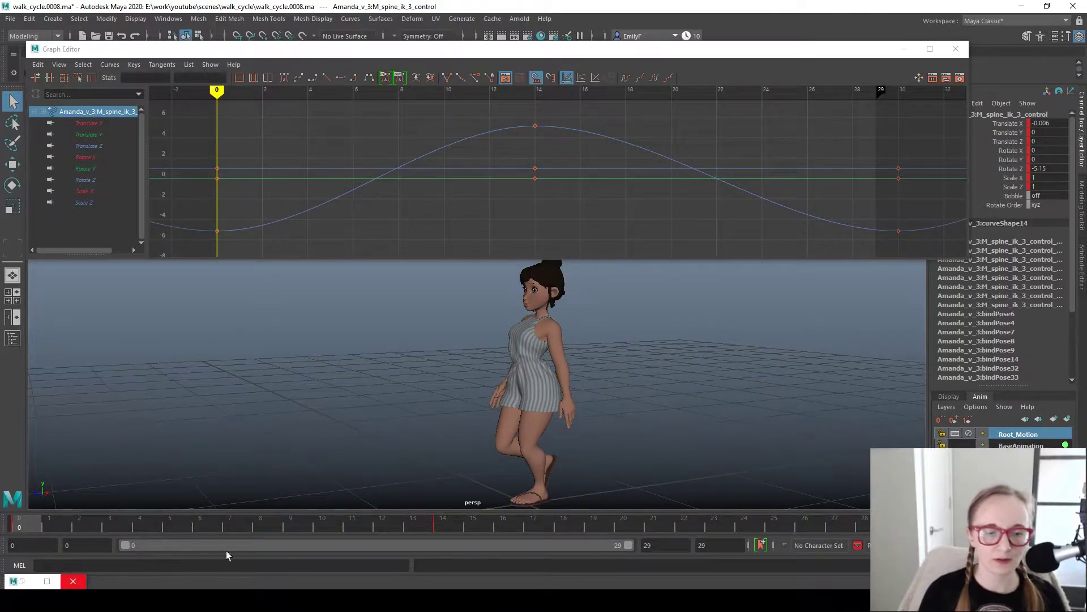
left_click_drag(227, 531, 7, 486)
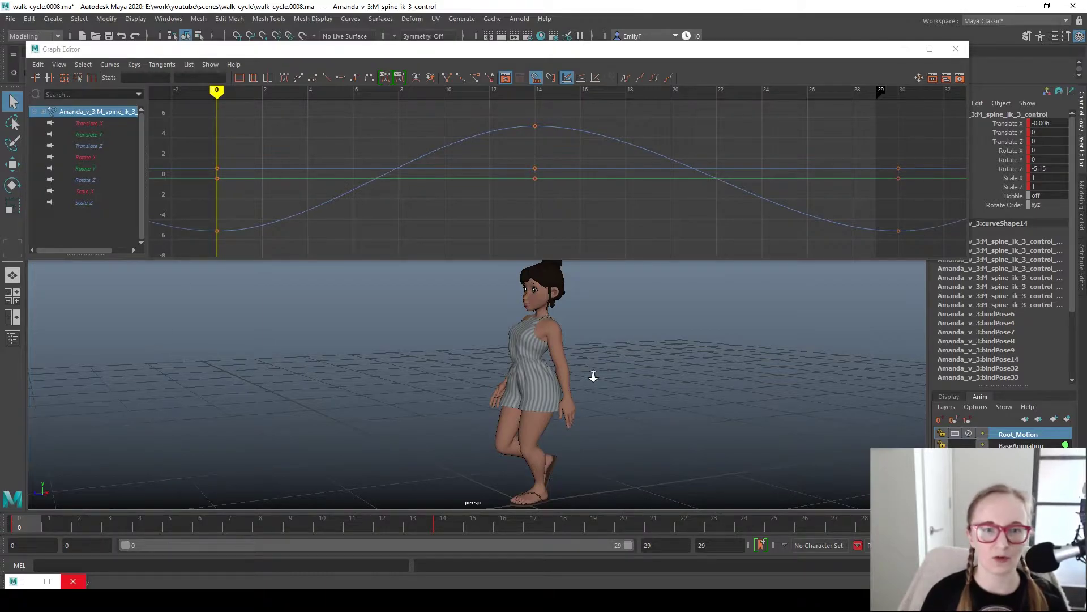
key("e")
key("q")
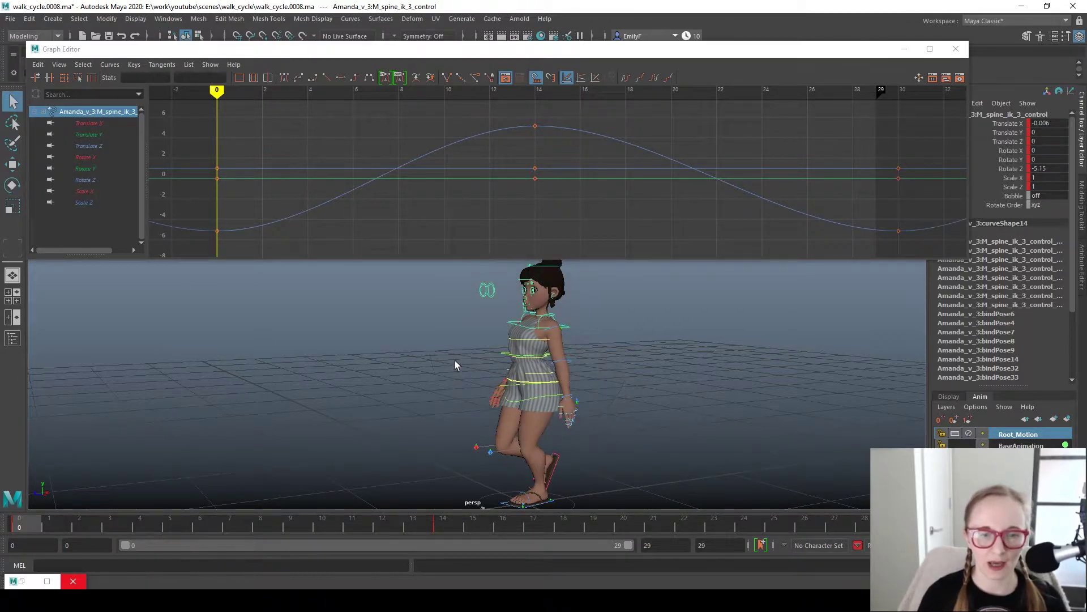
left_click_drag(475, 380, 535, 378, "alt")
key("e")
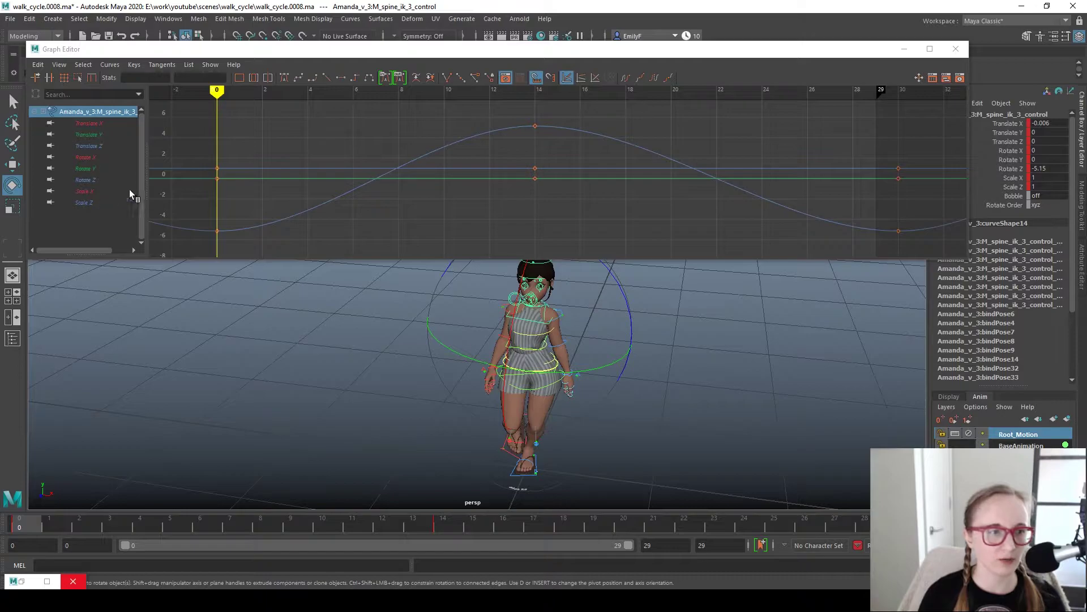
- Isolate the chest control's Rotate Y curve and compare the body pose at frames 0, 14 and 5 from different angles
left_click(134, 172)
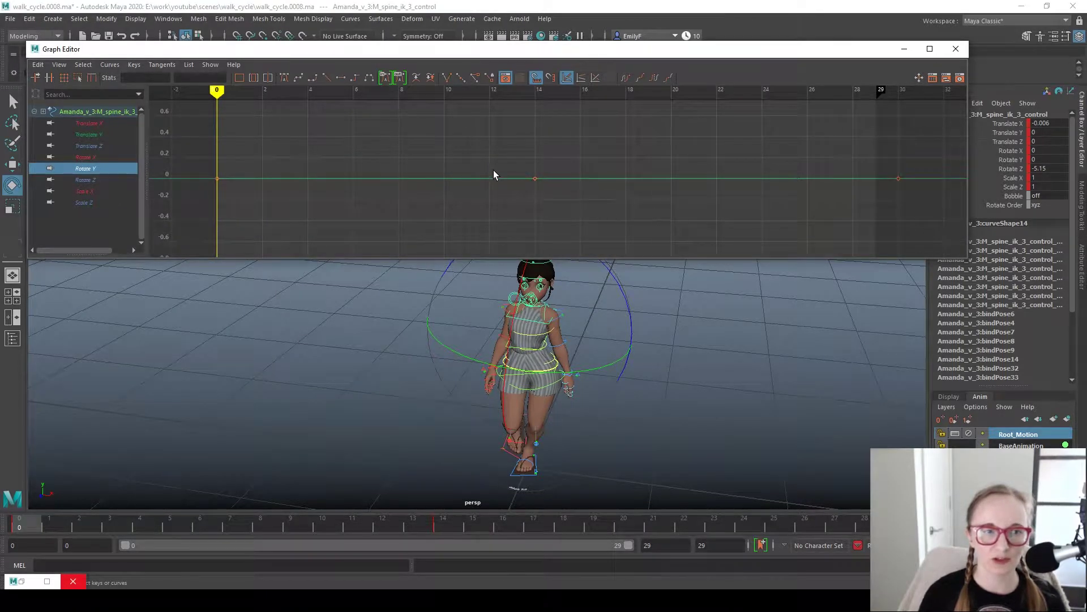
scroll(543, 185, "down", 2)
left_click_drag(600, 407, 170, 407, "alt")
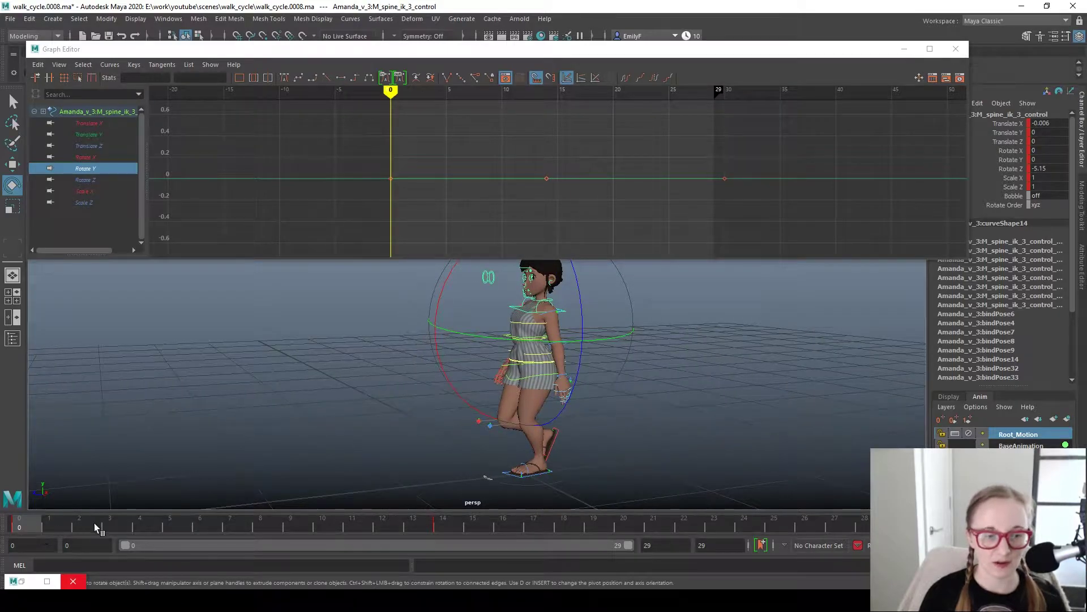
left_click_drag(205, 533, 442, 528)
left_click_drag(417, 377, 570, 396, "alt")
key("q")
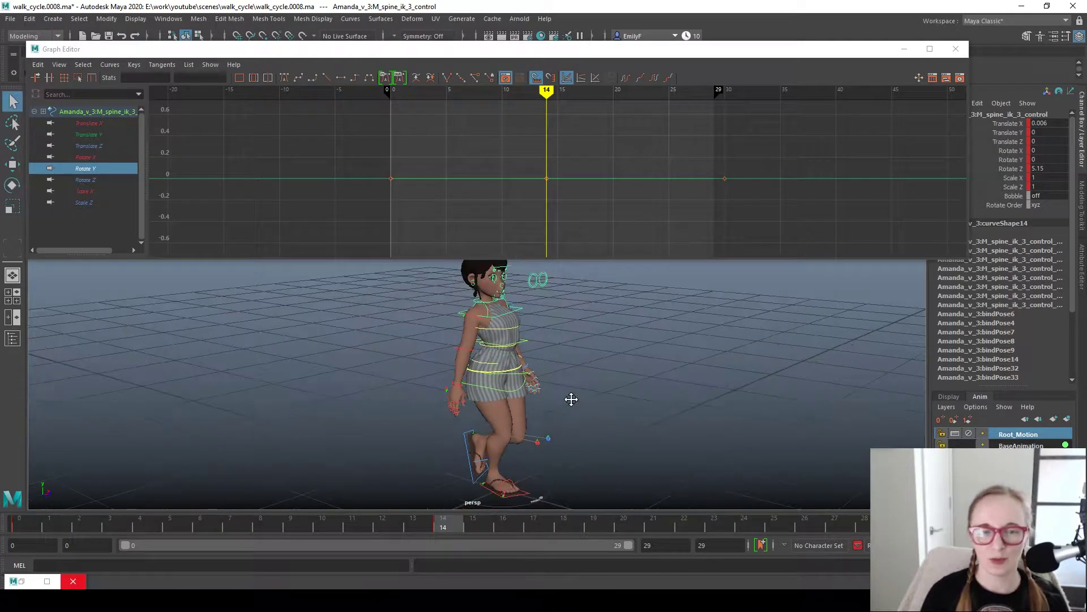
left_click_drag(26, 529, 462, 528)
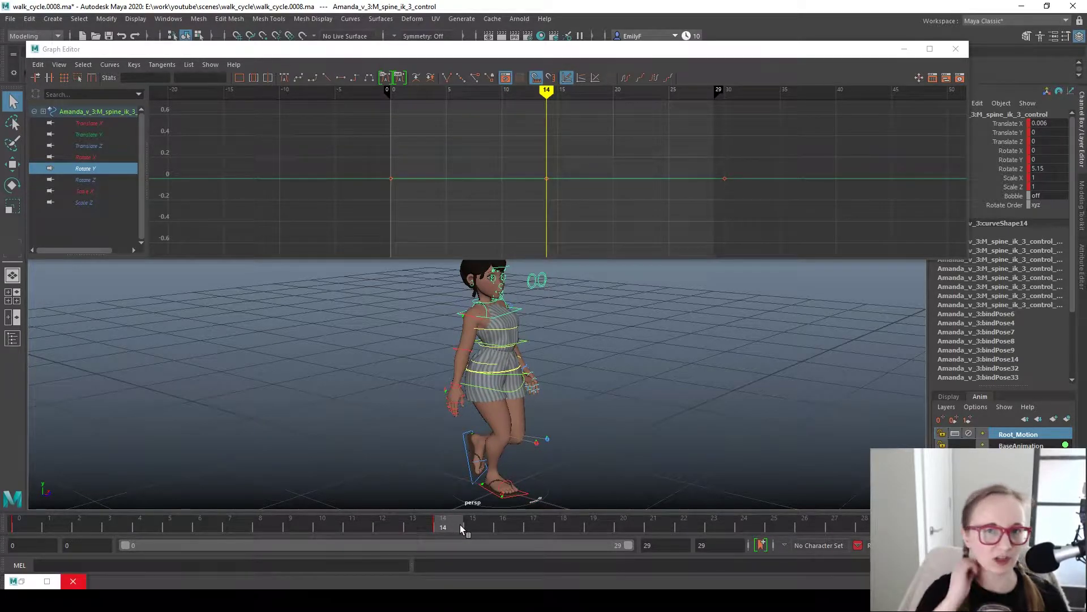
left_click_drag(649, 395, 356, 499, "alt")
left_click_drag(236, 533, 164, 469)
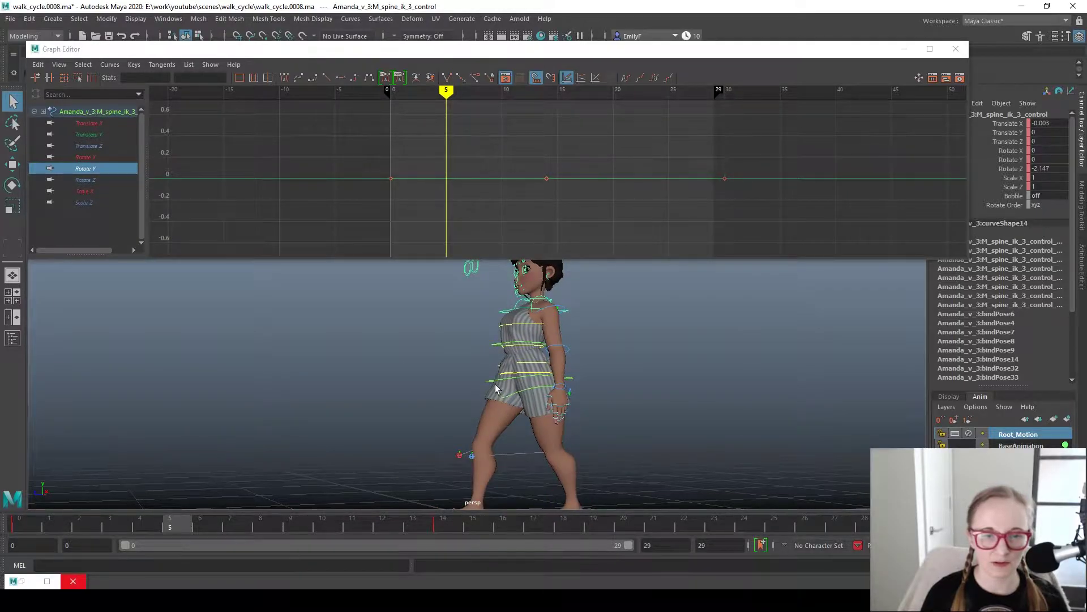
- Select the lower spine control (M_spine_ik_1_control) together with the chest control and display only their two Rotate Y curves
left_click(497, 387)
key("e")
key("q")
left_click(478, 367)
left_click(495, 387)
key("e")
key("q")
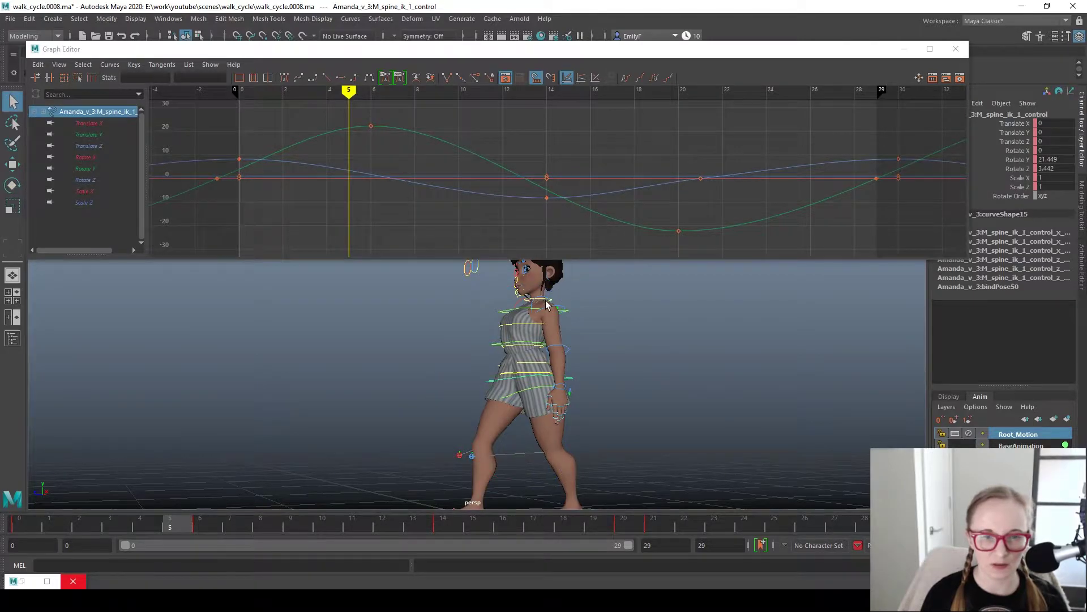
left_click(509, 319, "shift")
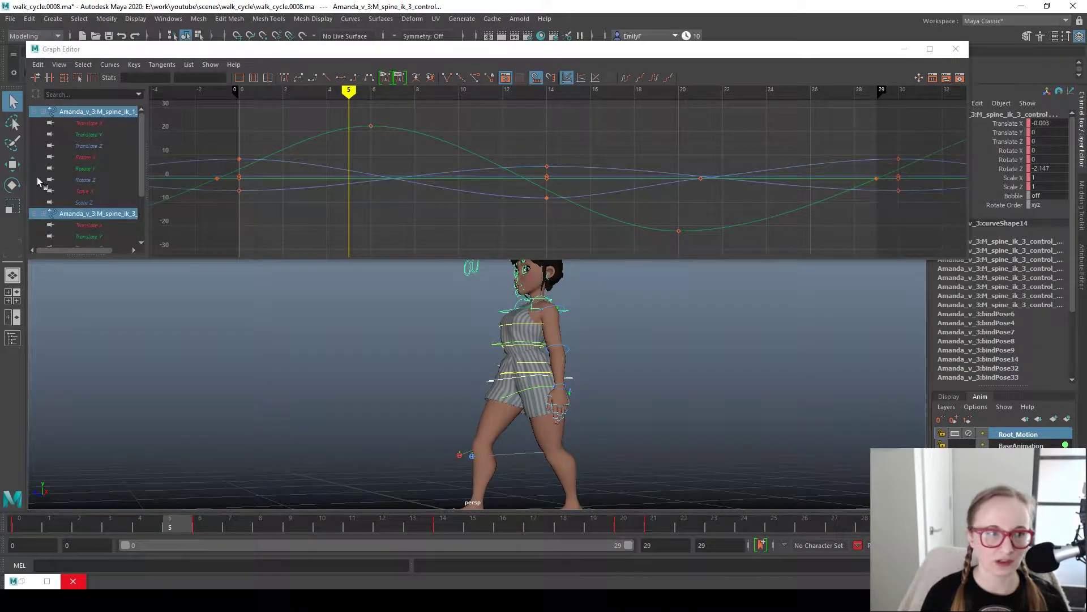
left_click(111, 168)
scroll(117, 170, "down", 3)
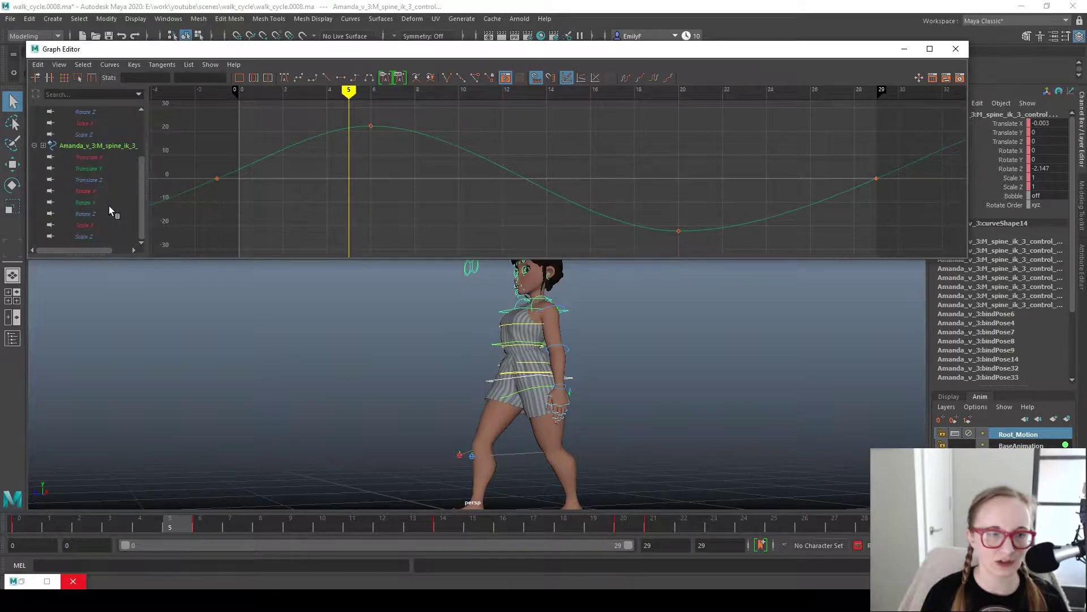
left_click(109, 204)
- Shift the chest control's entire Rotate Y curve 9 frames earlier, placing its middle key on frame 5
left_click(382, 180)
key("f")
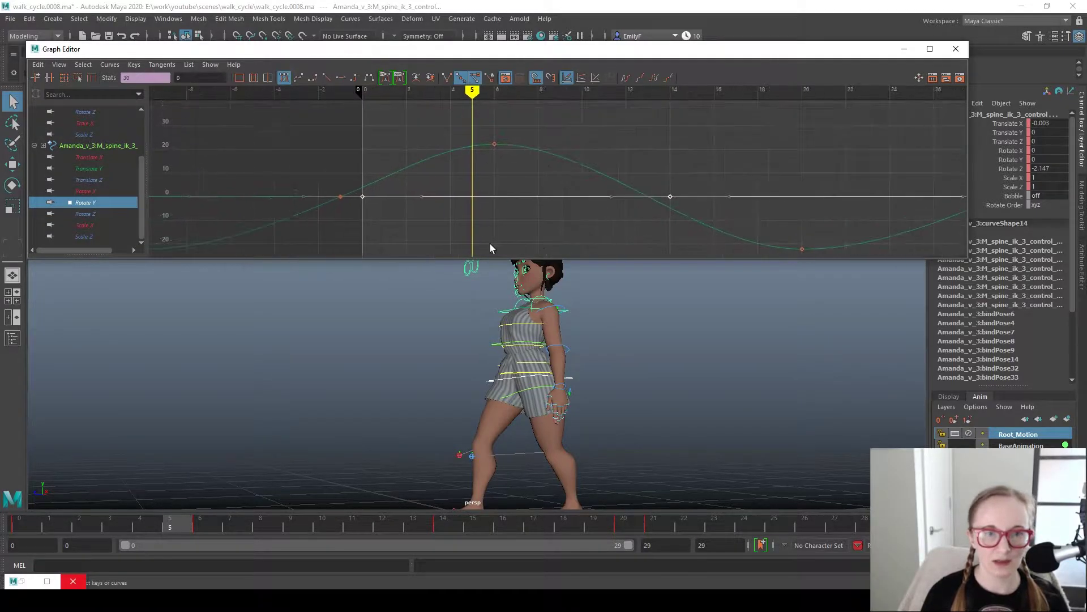
key("w")
middle_click_drag(639, 227, 483, 226, "shift")
key("q")
right_click_drag(640, 207, 621, 179, "alt")
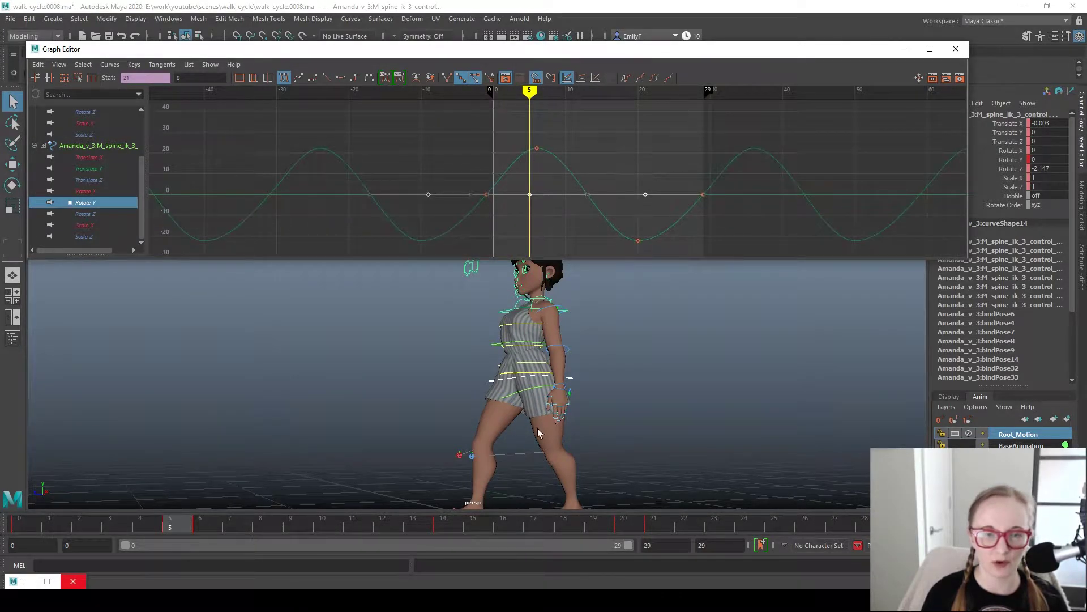
- Lower the chest control's Rotate Y key at frame 5 to about -14.15 and check the twist from the front and side
left_click_drag(589, 261, 584, 258)
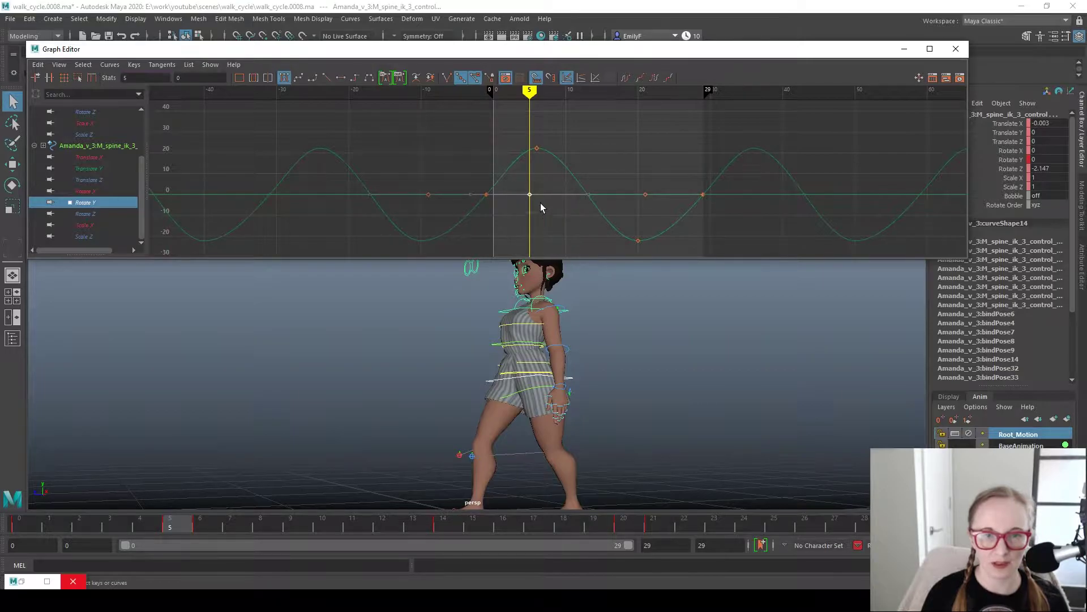
key("w")
middle_click_drag(541, 195, 547, 230, "shift")
left_click_drag(554, 391, 649, 401, "alt")
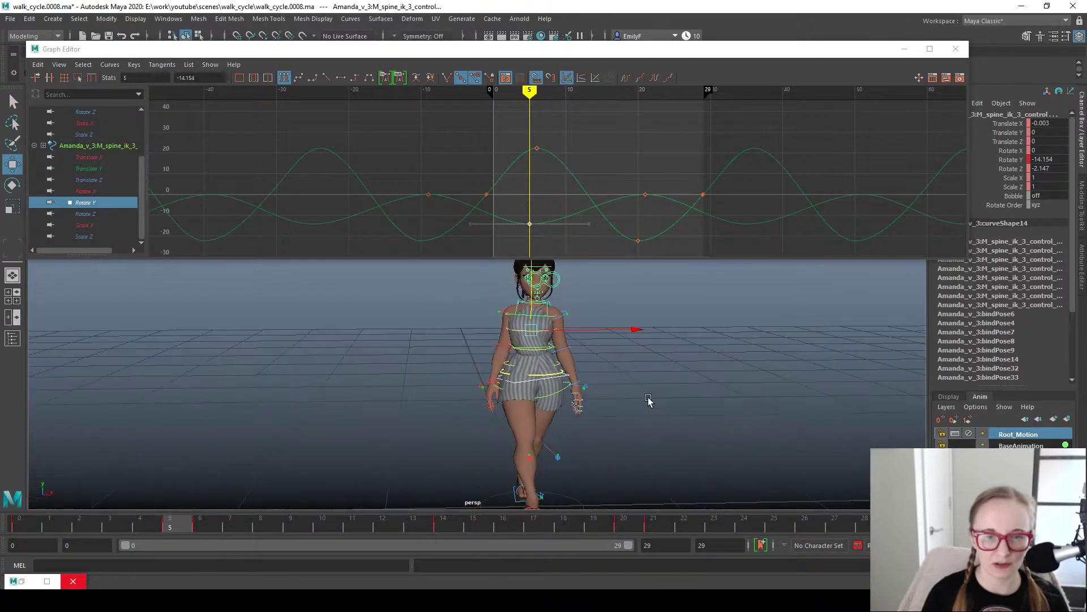
left_click_drag(442, 366, 568, 345, "alt")
right_click_drag(498, 356, 602, 400, "alt")
left_click_drag(602, 400, 540, 396, "alt")
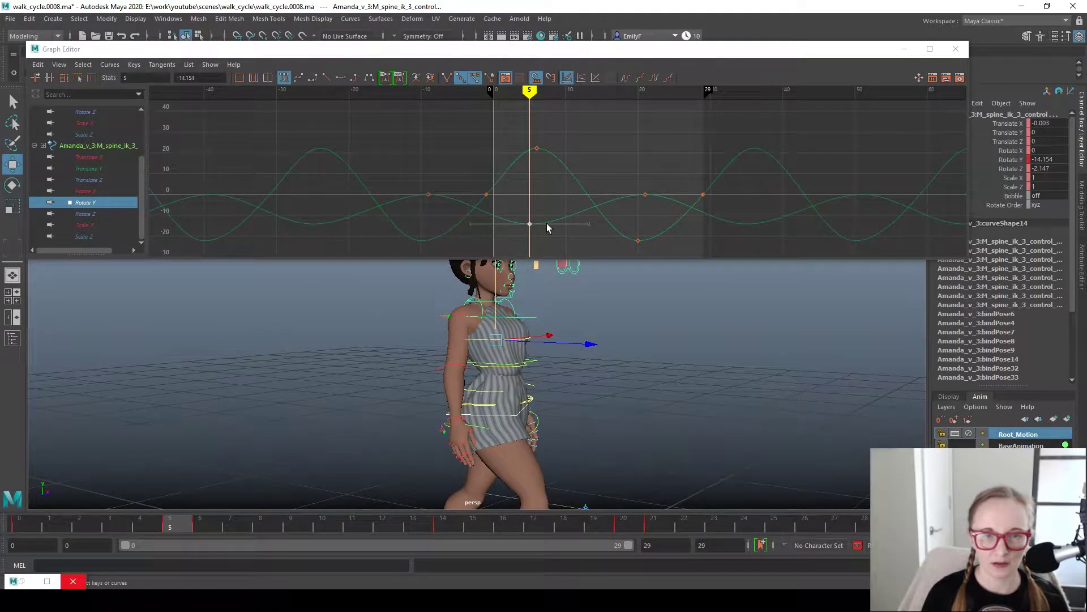
- Offset the chest's whole Rotate Y curve upward to swing between about -7.08 and 7.08, and play back the walk
left_click(576, 227)
middle_click_drag(578, 225, 582, 207, "shift")
key("q")
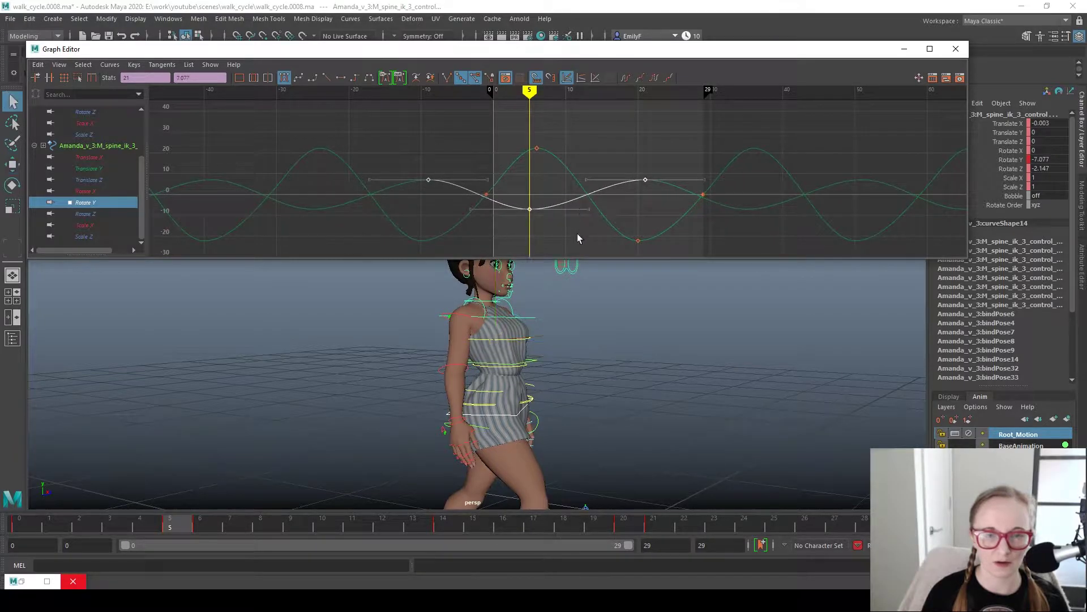
key("alt+v")
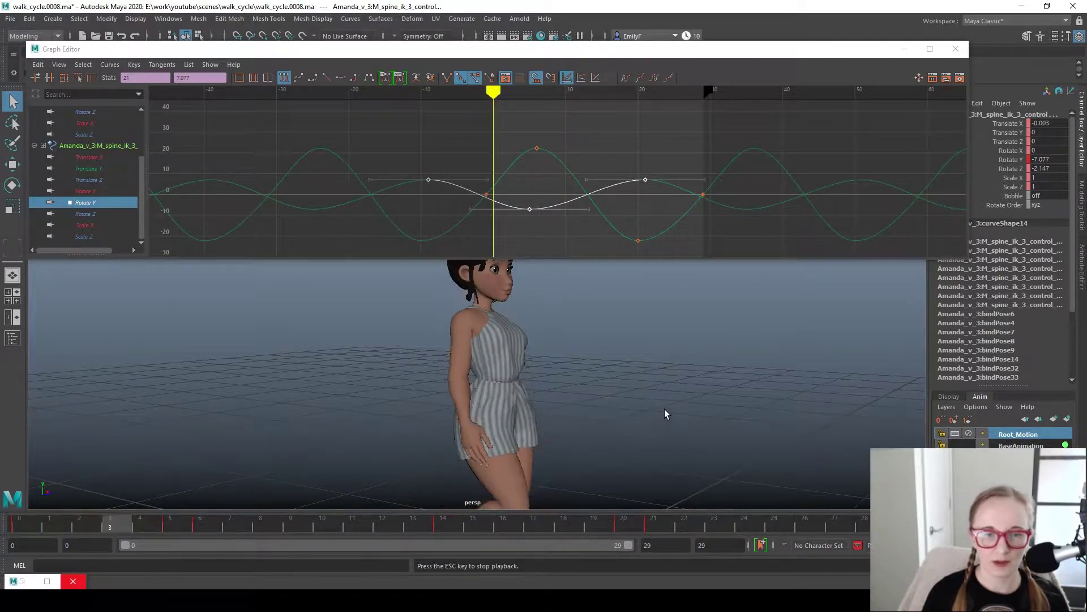
left_click_drag(529, 461, 507, 457, "alt")
middle_click_drag(508, 456, 622, 433, "alt")
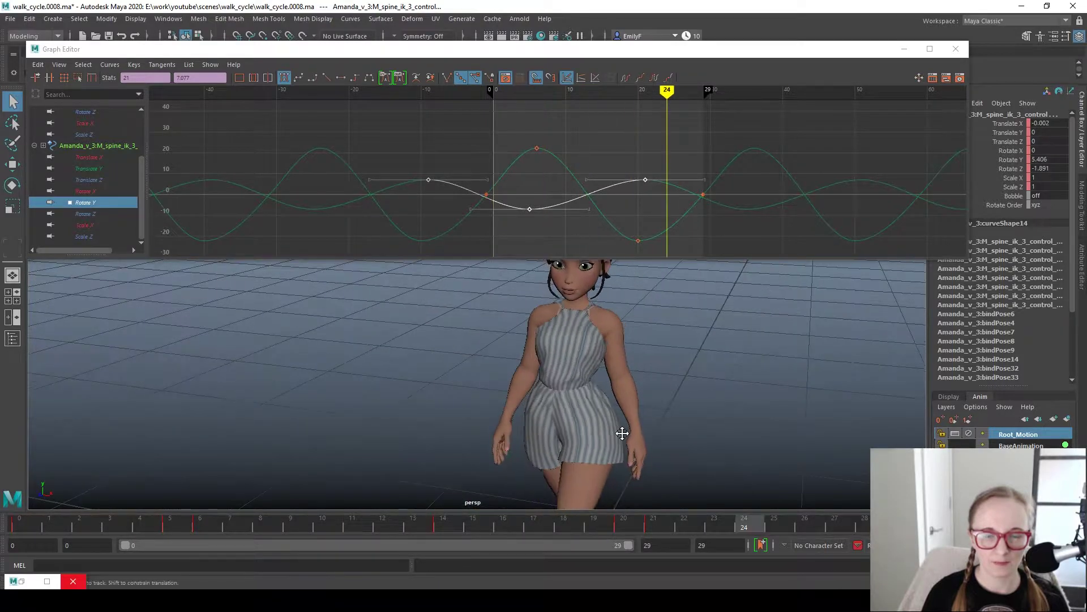
left_click_drag(623, 434, 453, 441, "alt")
- Adjust the chest control's Rotate Y key at frame 5 to about -6.8
left_click_drag(43, 521, 176, 480)
left_click_drag(502, 179, 539, 213)
key("w")
middle_click_drag(555, 220, 557, 225)
- Raise the chest control's Rotate Y keys at frames -9 and 21 to about 9.8 and check the pose from the side
left_click_drag(583, 528, 669, 527)
left_click_drag(624, 159, 697, 219)
left_click_drag(387, 148, 487, 200, "shift")
middle_click_drag(517, 175, 517, 170)
key("q")
left_click_drag(627, 386, 704, 391, "alt")
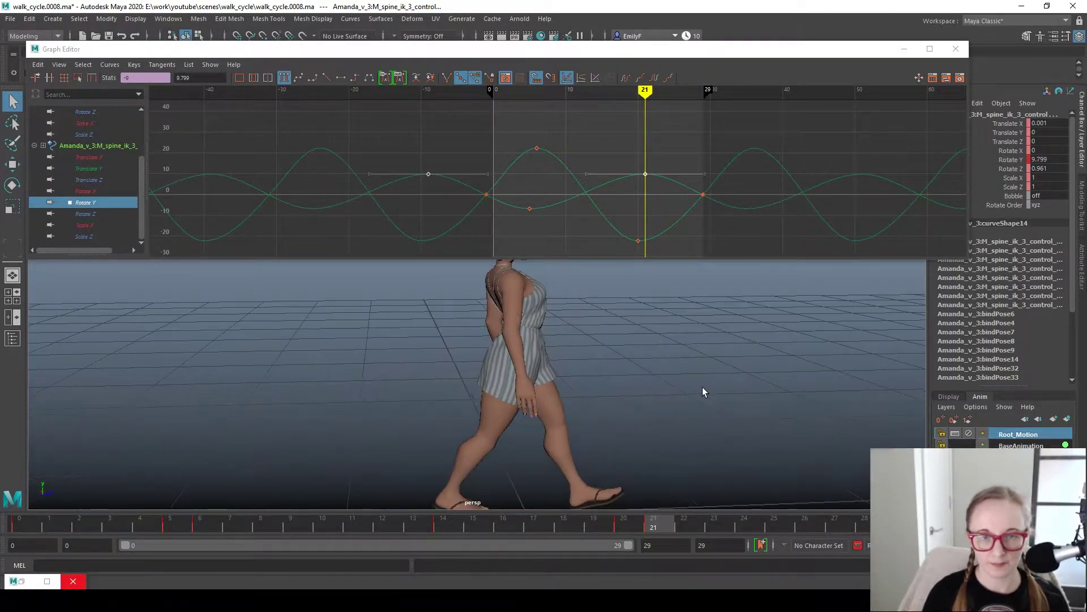
- Go to frame 5, switch to the reference video 501304632_p1 and scrub through its opening walking steps
mouse_move(44, 532)
left_mouse_down()
mouse_move(21, 528)
mouse_move(194, 515)
left_mouse_up()
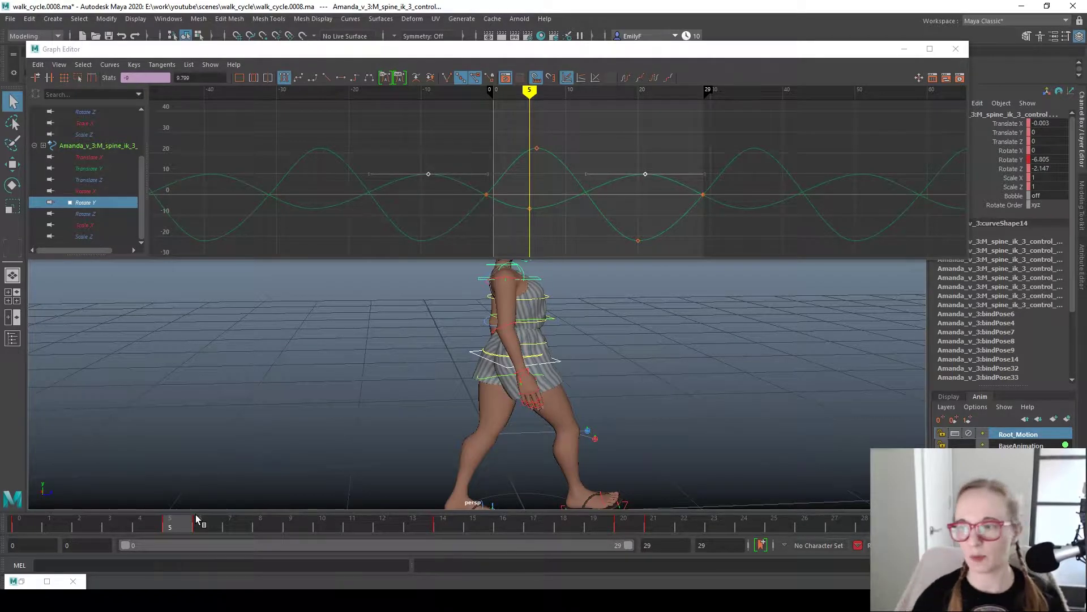
key("alt+Tab")
left_click_drag(495, 149, 542, 129)
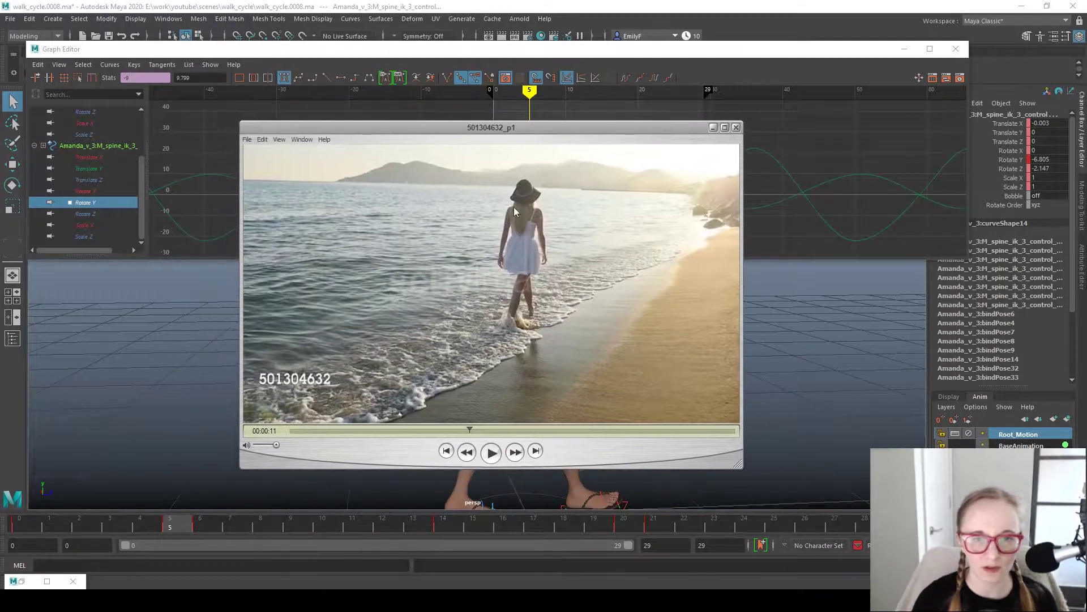
left_click(296, 430)
left_click_drag(297, 430, 349, 431)
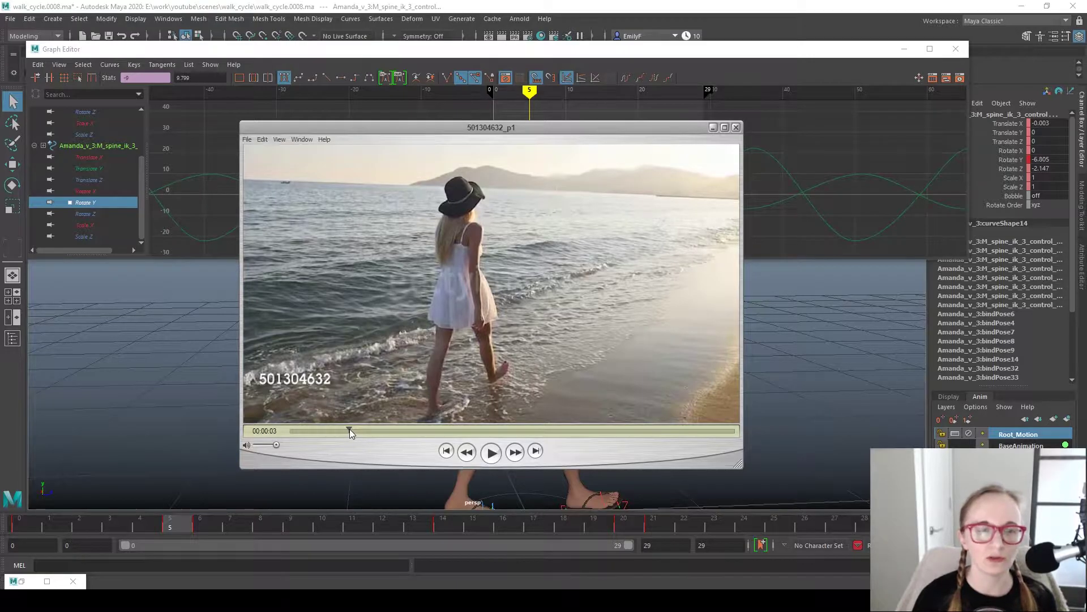
left_click_drag(349, 429, 304, 432)
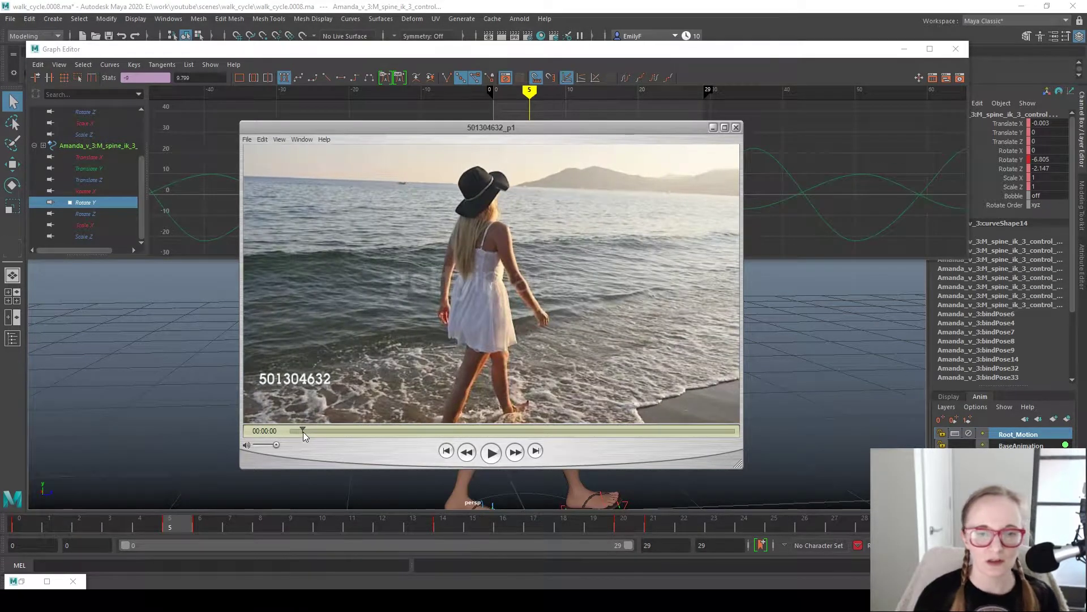
left_click(325, 429)
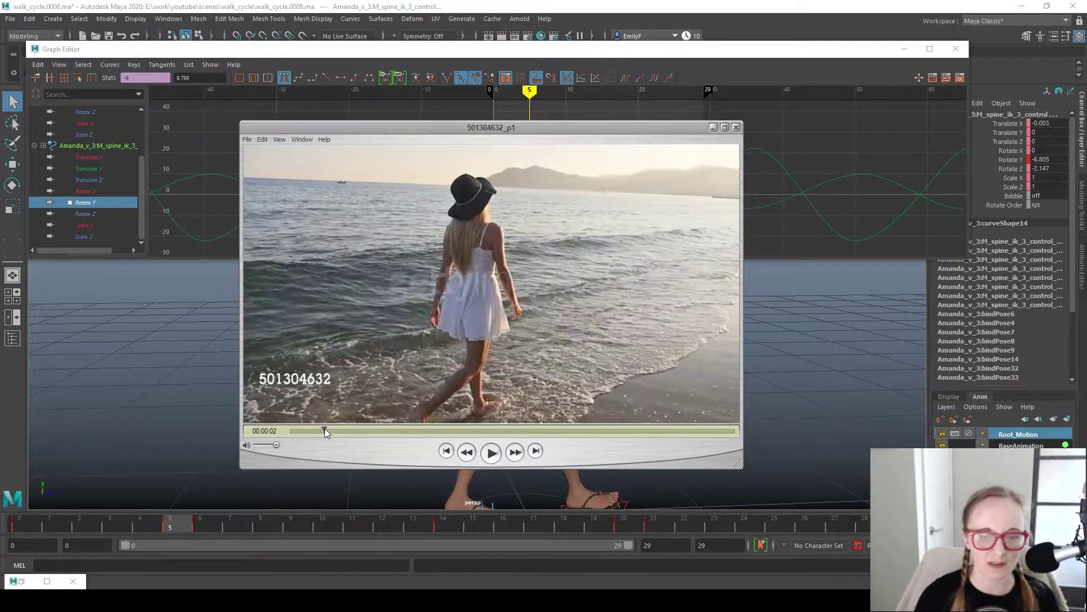
- Step the beach walk reference backward frame by frame to the start of the clip to study the upper body's rotation
key("Left")
key("Left")
key("Left")
key("Left")
key("Left")
key("Left")
key("Left")
key("Left")
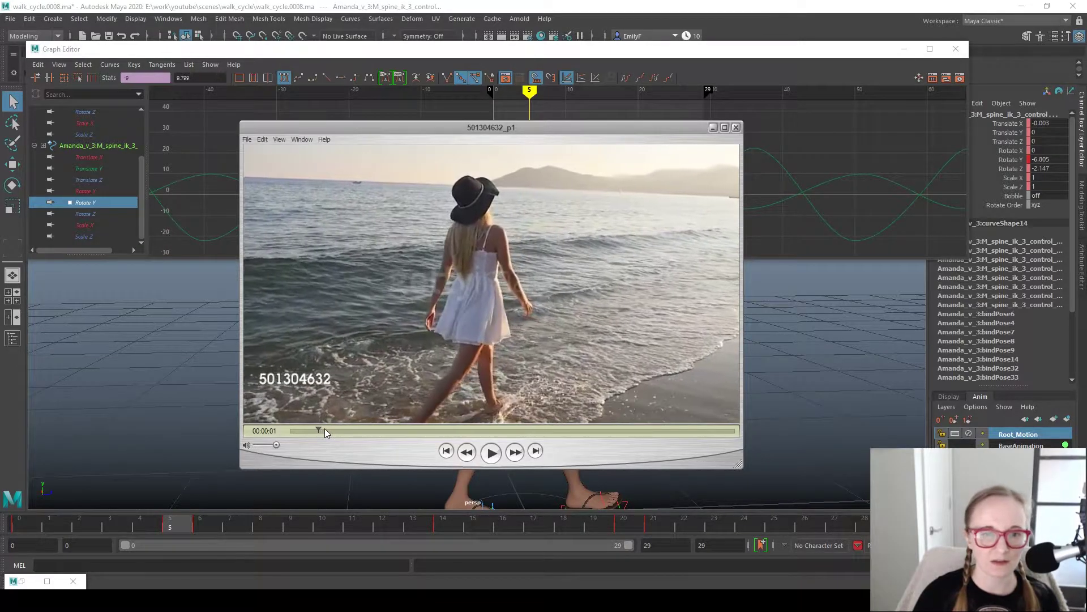
key("Left")
key("Left")
key("Left")
key("Left")
key("Left")
key("Left")
key("Left")
key("Left")
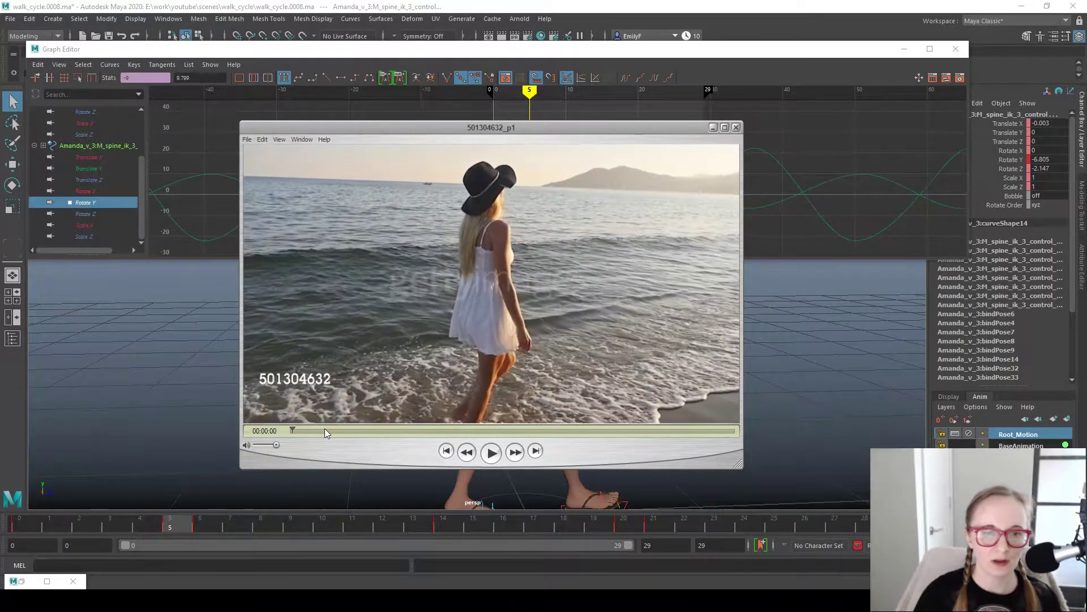
- Scrub the beach walk reference to about 00:00:10 and step backward and forward there to study the shoulders against the hips
key("End")
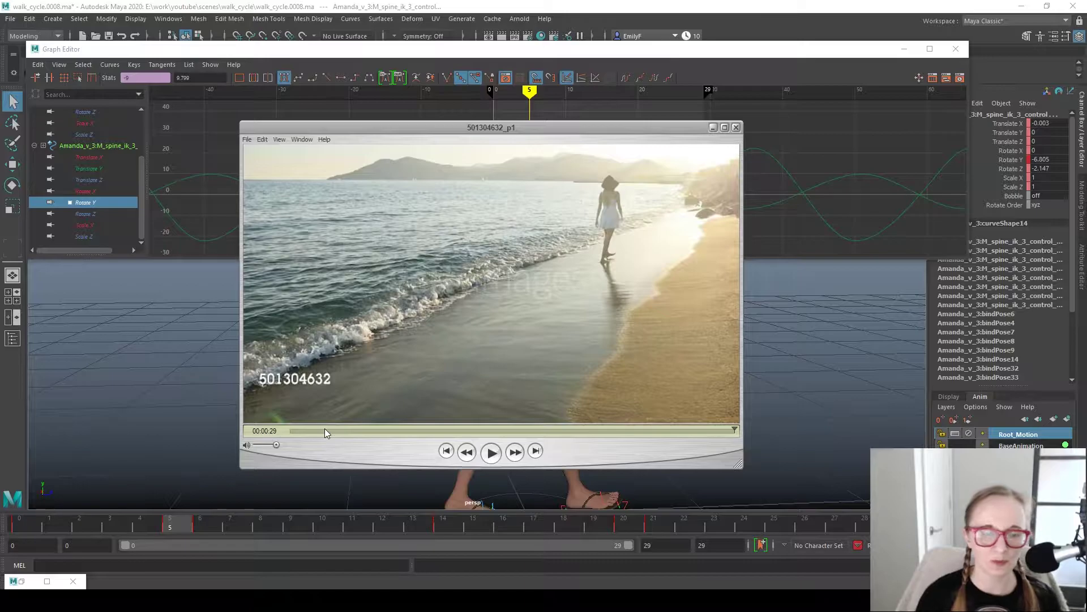
left_click_drag(304, 428, 447, 429)
key("Left")
key("Left")
key("Left")
key("Left")
key("Left")
key("Left")
key("Left")
key("Left")
key("Right")
key("Right")
key("Right")
key("Right")
key("Right")
key("Right")
key("Right")
key("Right")
key("Right")
key("Right")
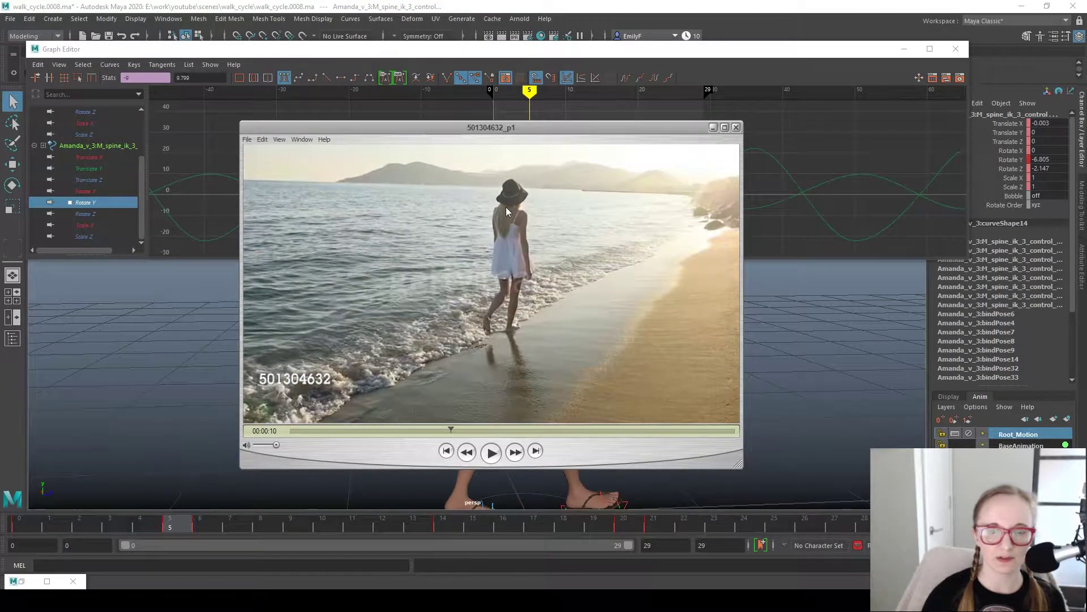
- Step the reference forward frame by frame to 00:00:14 to examine how the shoulders tilt with each step
key("Right")
key("Right")
key("Right")
key("Right")
key("Right")
key("Right")
key("Right")
key("Right")
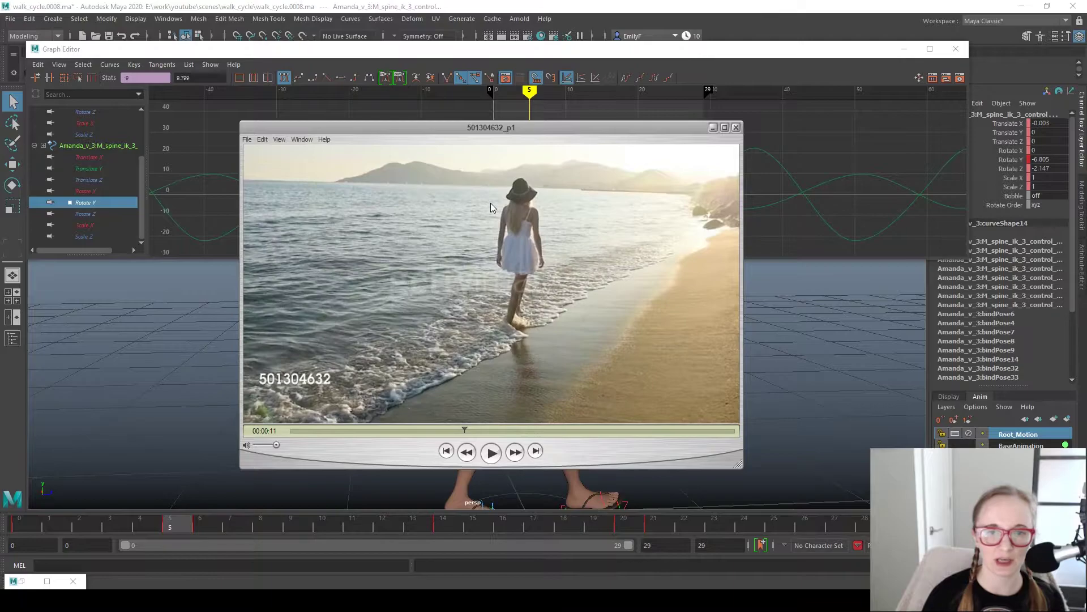
key("Right")
key("Right")
key("Right")
key("Right")
key("Right")
key("Right")
key("Right")
key("Right")
key("Right")
key("Right")
key("Right")
key("Right")
key("Right")
key("Right")
key("Right")
key("Right")
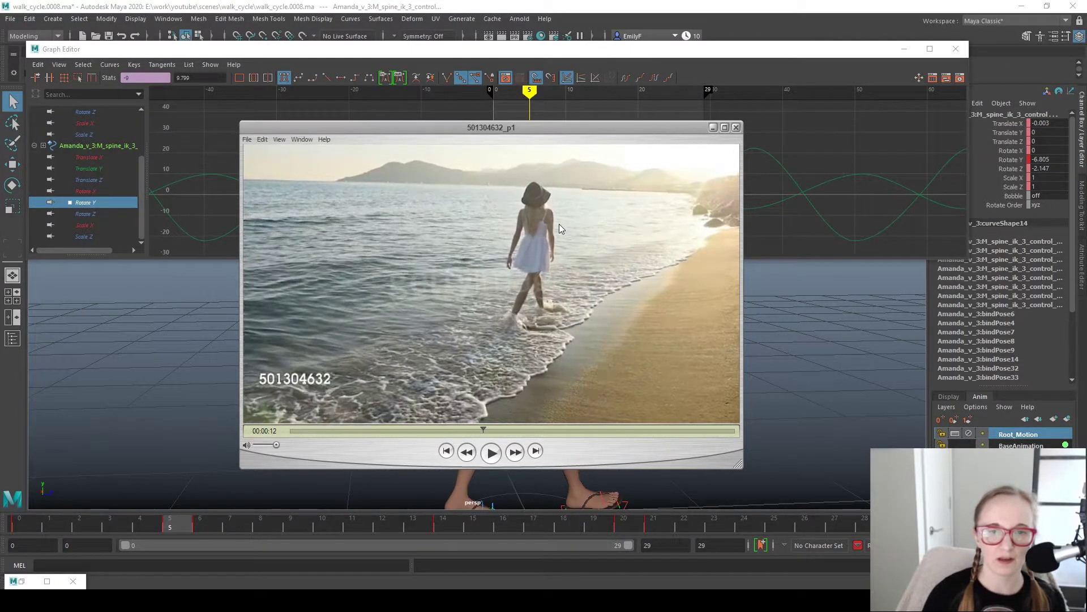
key("Right")
key("Right")
key("Right")
key("Right")
key("Right")
key("Right")
key("Right")
key("Right")
key("Right")
key("Right")
key("Right")
key("Right")
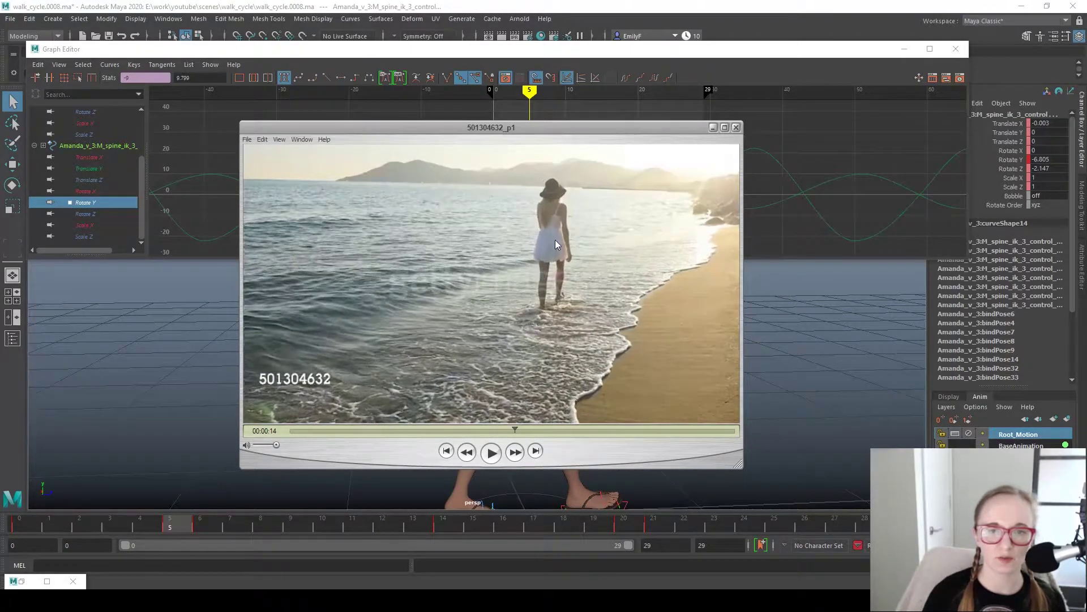
- Step the reference back to 00:00:12 to re-examine the shoulder tilt during the weight change
key("Left")
key("Left")
key("Left")
key("Left")
key("Left")
key("Left")
key("Left")
key("Left")
key("Left")
key("Left")
key("Left")
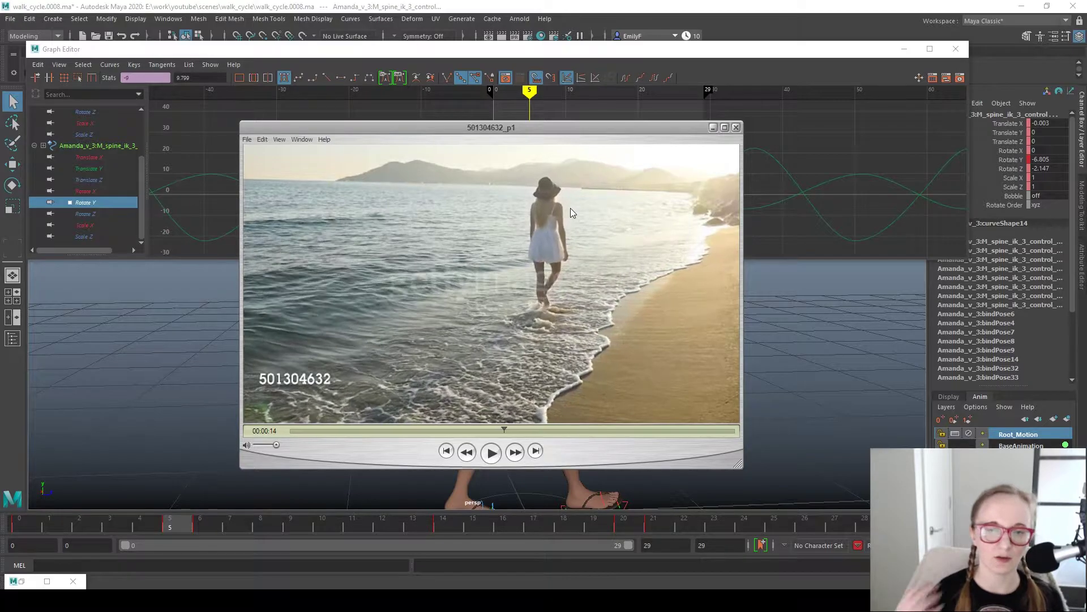
key("Left")
key("Left")
key("Left")
key("Left")
key("Left")
key("Left")
key("Left")
key("Left")
key("Left")
key("Left")
key("Left")
key("Left")
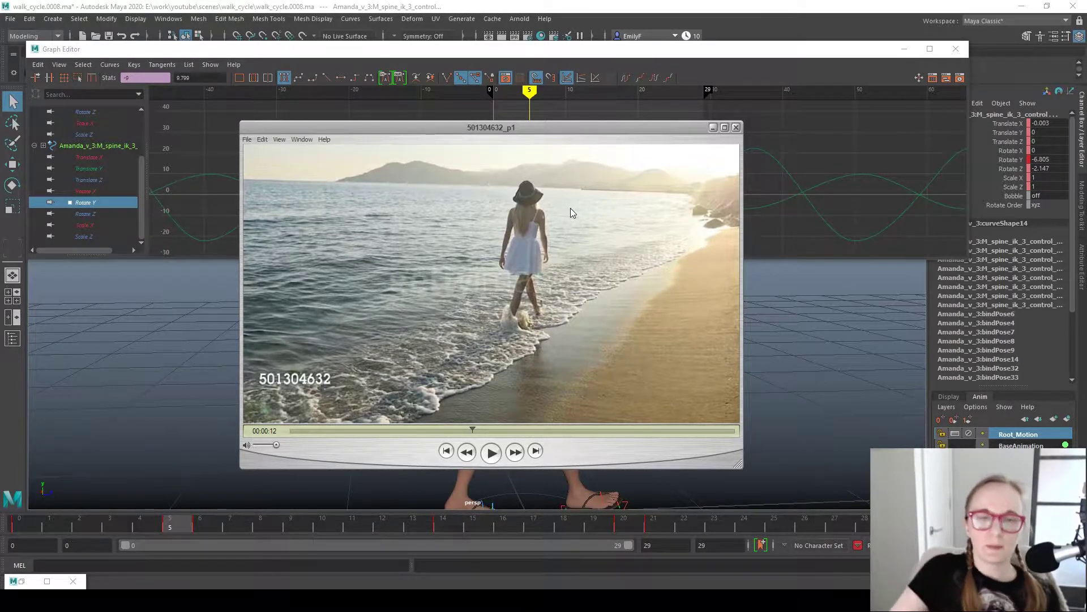
- Switch back to the Maya scene, select the chest control M_spine_ik_3_control with the Rotate tool, and isolate its Rotate Z curve
left_click(416, 5)
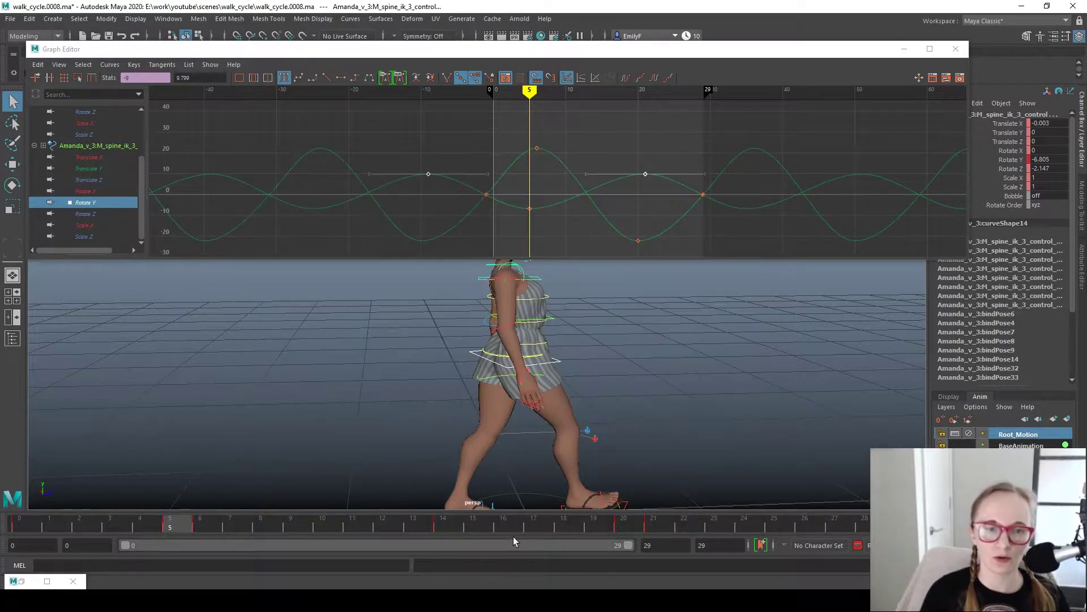
scroll(549, 396, "up", 3)
left_click_drag(453, 470, 507, 386, "alt")
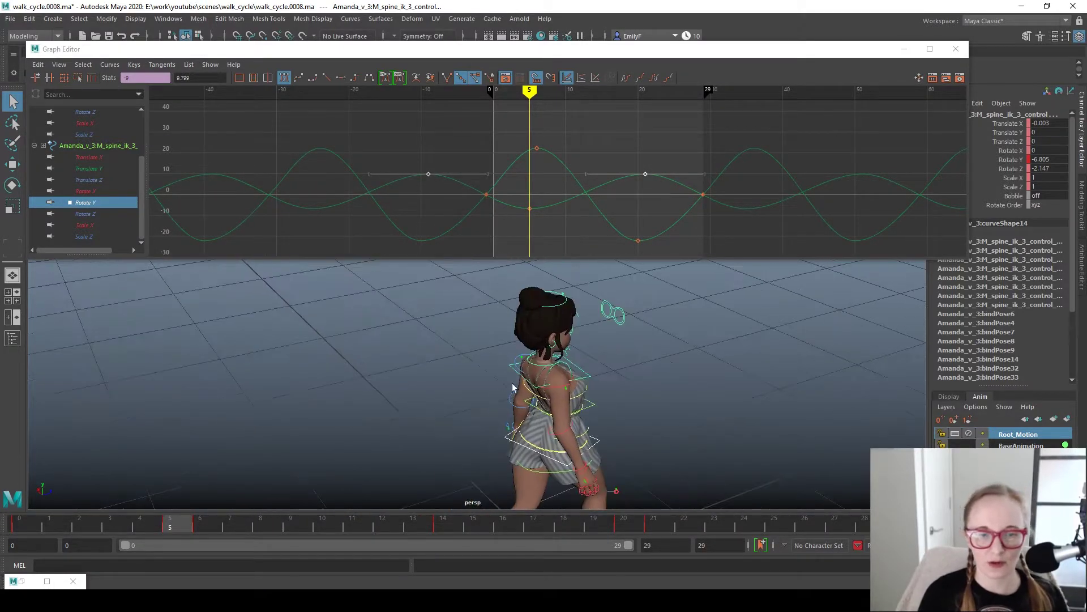
left_click(527, 379)
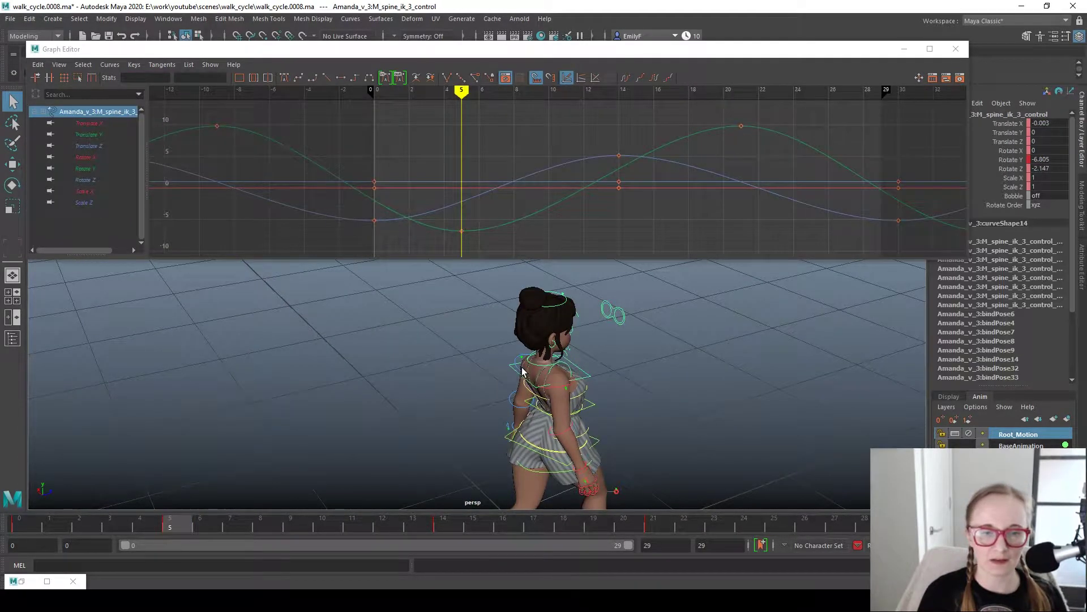
right_click_drag(519, 376, 612, 342, "alt")
left_click_drag(612, 342, 561, 366, "alt")
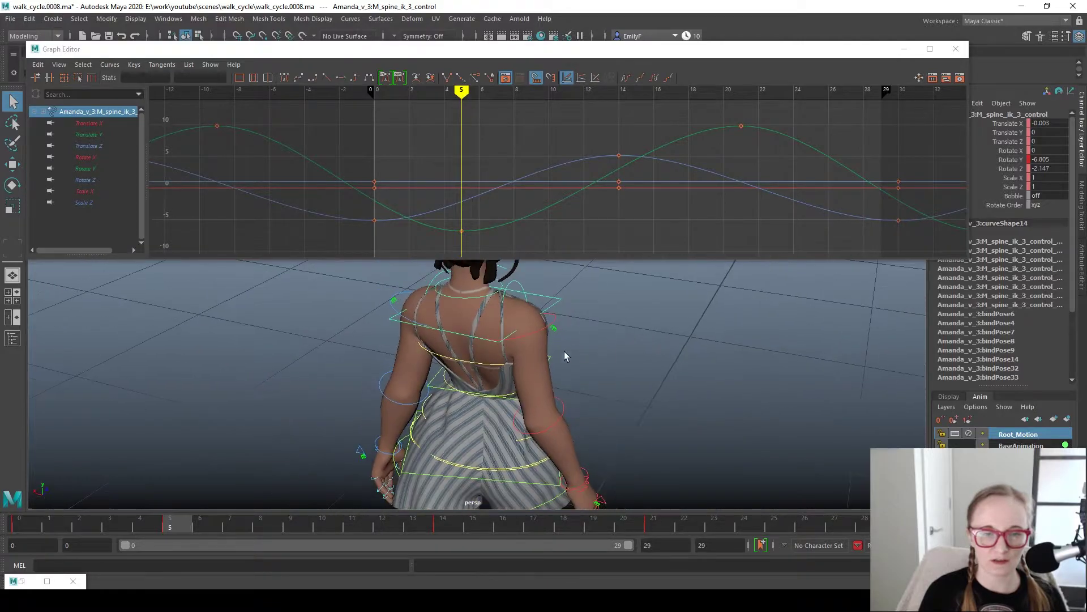
key("e")
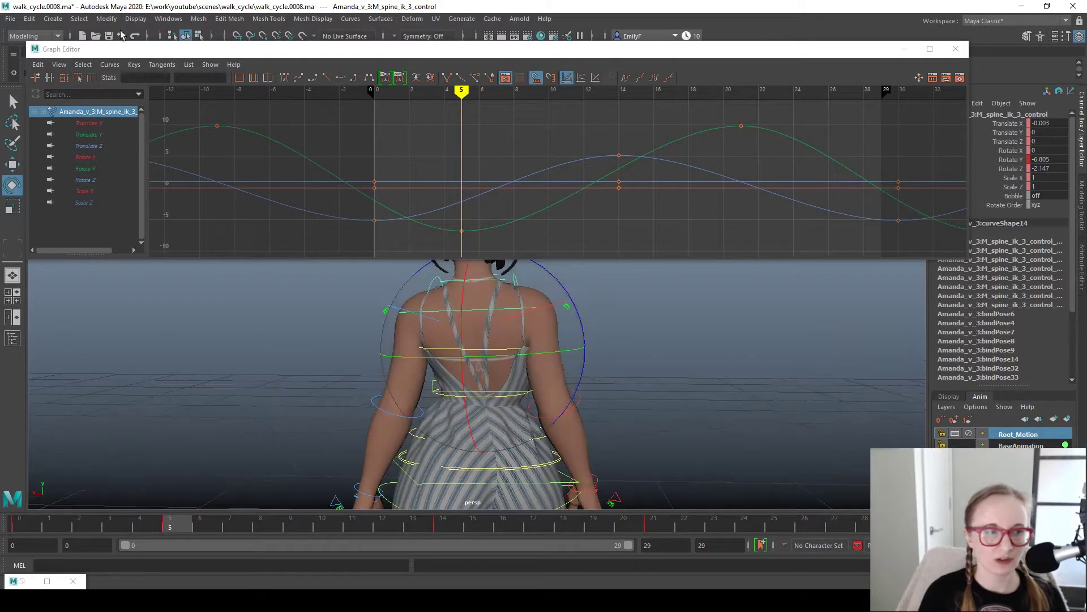
left_click(108, 179)
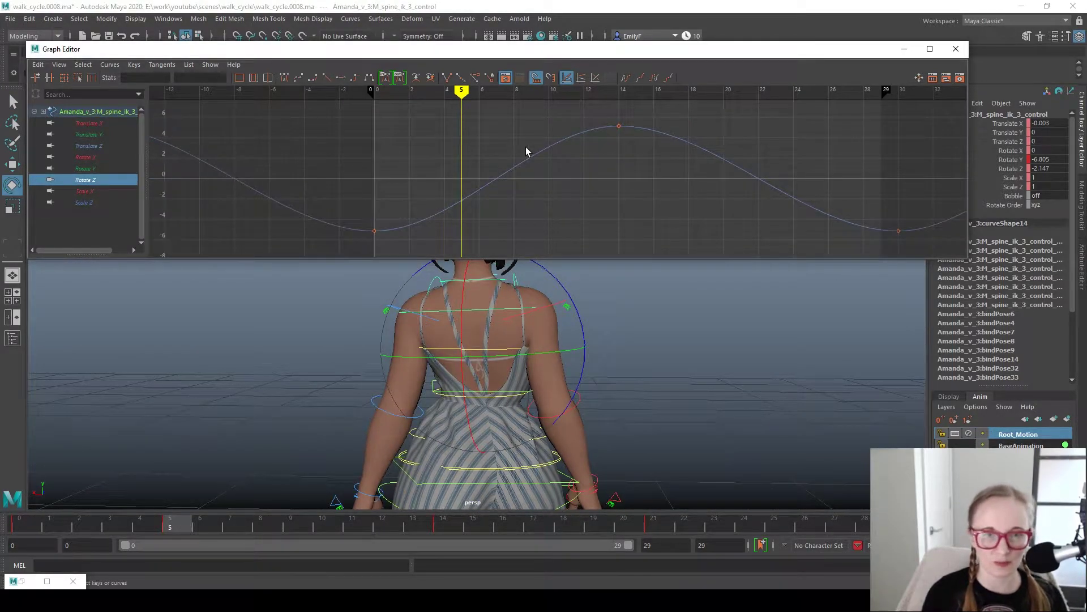
left_click_drag(651, 381, 510, 363, "alt")
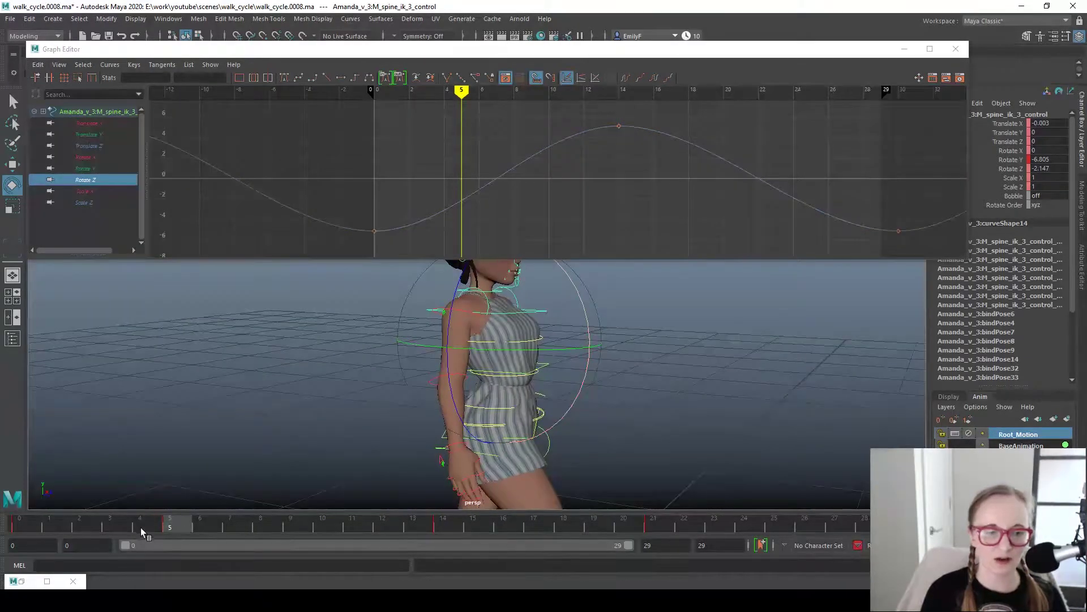
- Scrub the walk from frame 0 to frame 14 and examine the chest's side tilt from several angles
left_click(17, 521)
left_click_drag(17, 521, 473, 524)
left_click_drag(383, 521, 443, 518)
left_click_drag(595, 391, 767, 385, "alt")
key("q")
key("w")
key("e")
key("w")
key("q")
key("w")
left_click_drag(708, 357, 362, 399, "alt")
- Try rotating the upper spine control M_spine_fk_3_control about Z at frame 14, and undo the rotation
key("q")
left_click(444, 395)
key("e")
left_click_drag(444, 396, 364, 328, "alt")
key("ctrl+z")
key("q")
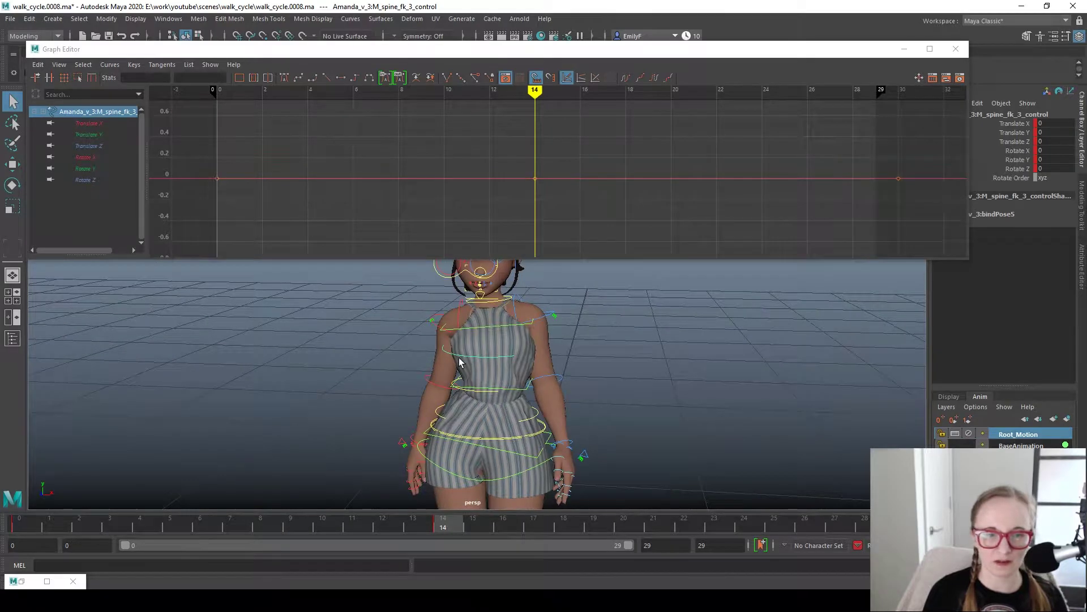
key("e")
left_click_drag(587, 301, 583, 286)
key("ctrl+z")
key("ctrl+z")
key("ctrl+z")
key("ctrl+z")
key("q")
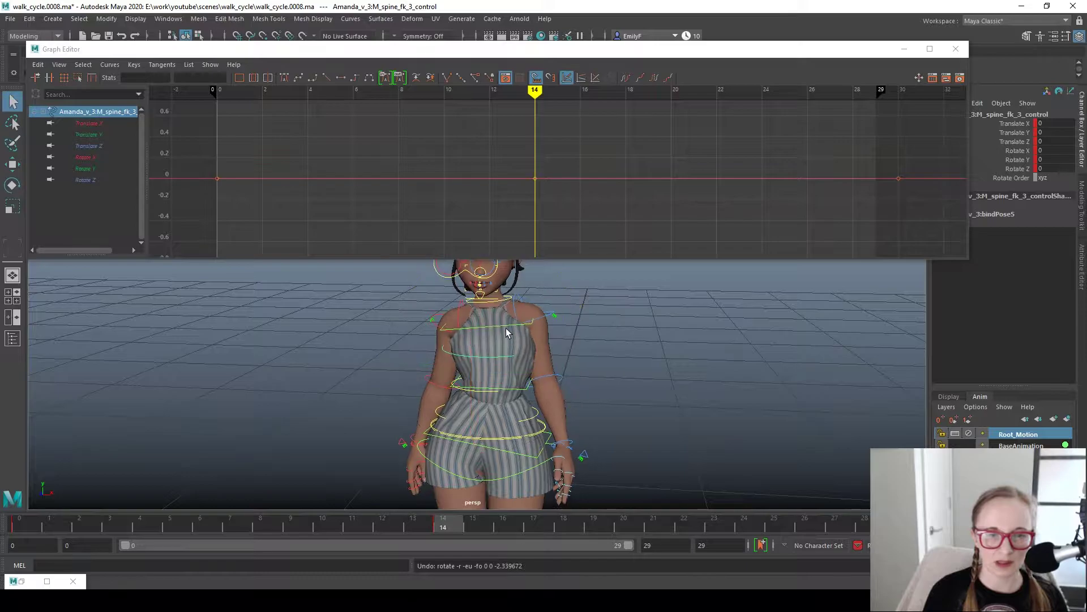
- Try tilting the chest control M_spine_ik_3_control about Z at frame 14, and undo the rotation
left_click(506, 328)
key("e")
mouse_move(583, 315)
left_mouse_down()
mouse_move(600, 347)
mouse_move(594, 323)
left_mouse_up()
key("ctrl+z")
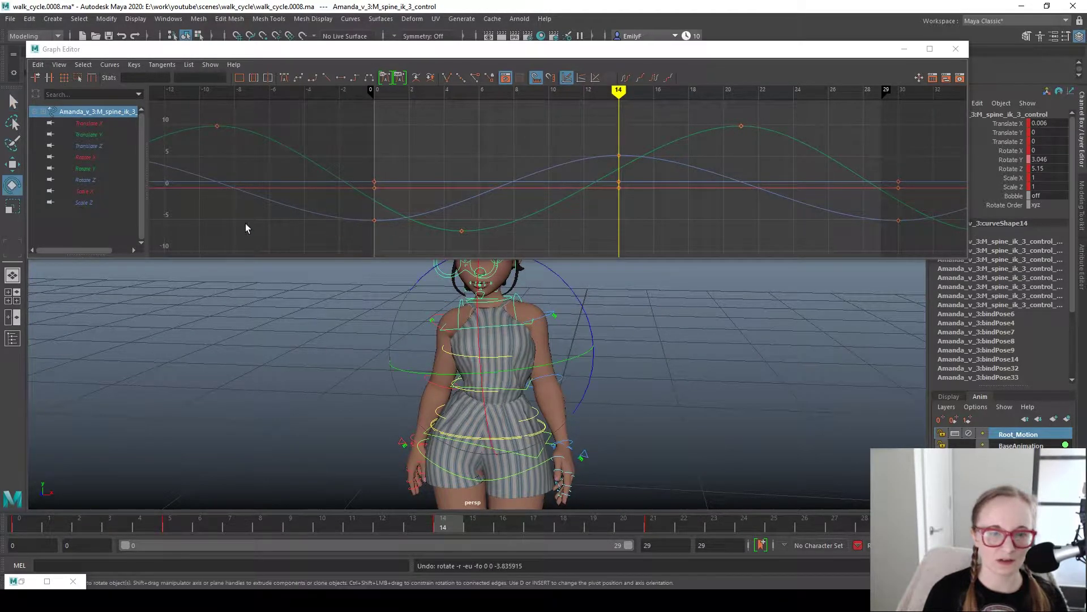
- Isolate the chest control's Rotate Z curve and scrub from frame 0 to frame 20 to check the side tilt
left_click(86, 180)
key("f")
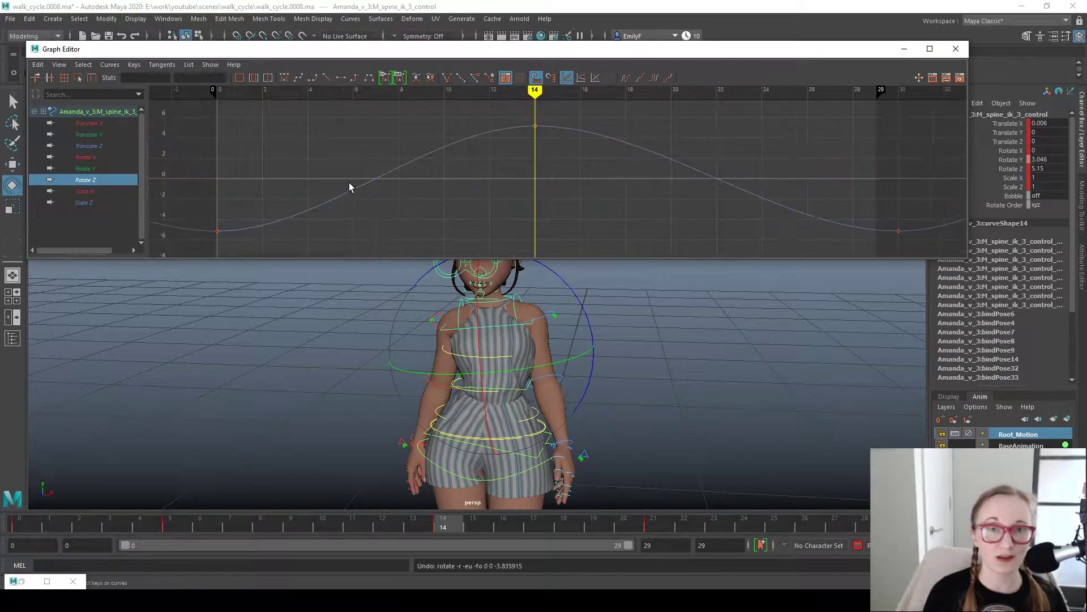
scroll(638, 212, "down", 3)
left_click(109, 524)
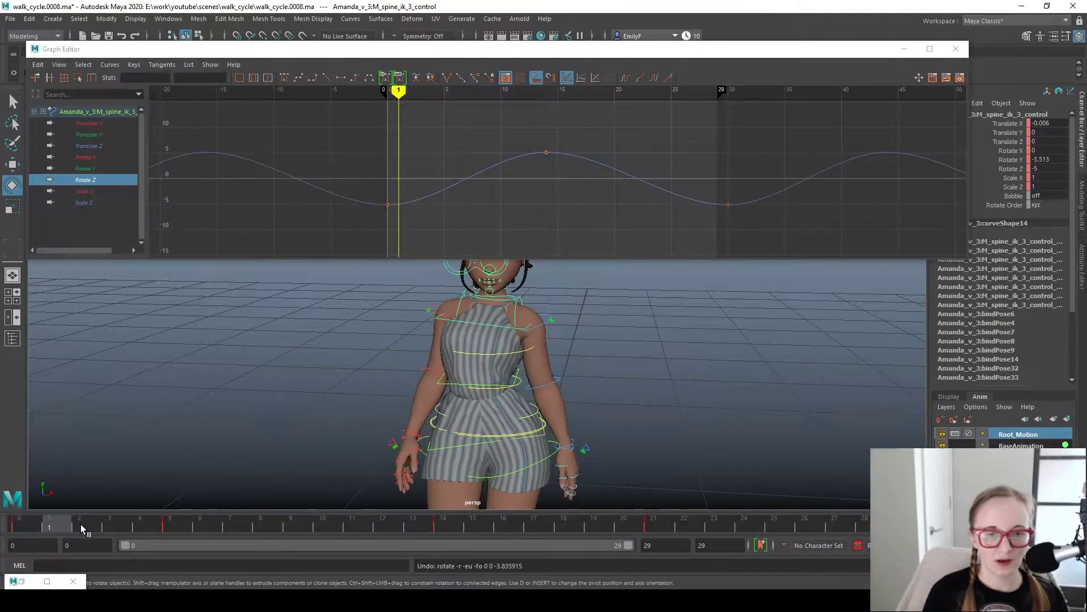
mouse_move(145, 523)
left_mouse_down()
mouse_move(179, 526)
mouse_move(25, 524)
mouse_move(62, 504)
mouse_move(16, 514)
mouse_move(111, 504)
mouse_move(6, 482)
left_mouse_up()
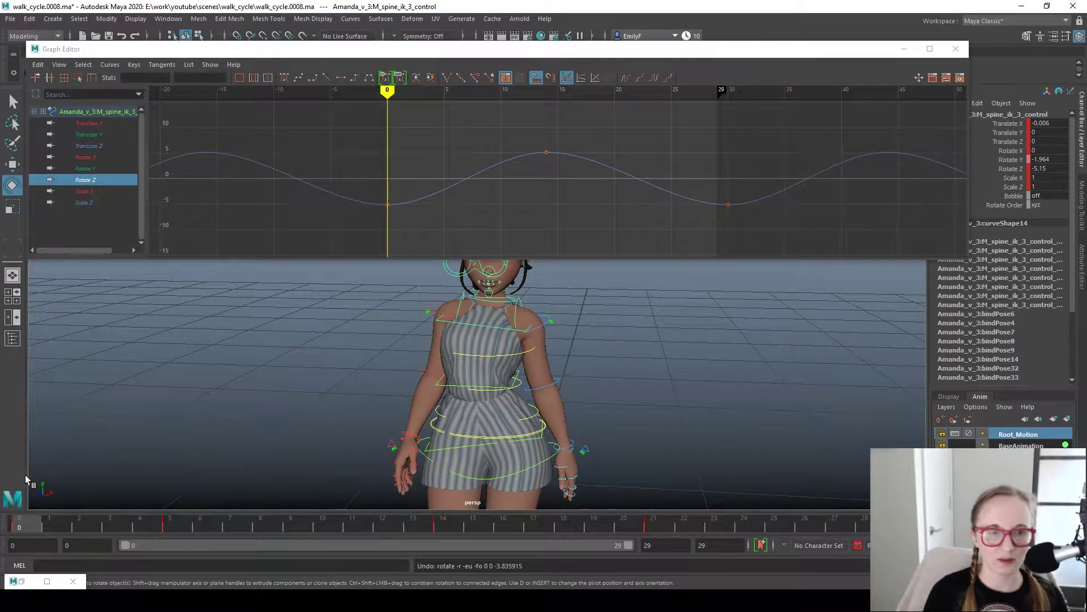
left_click_drag(626, 429, 404, 431, "alt")
mouse_move(42, 531)
left_mouse_down()
mouse_move(705, 529)
mouse_move(623, 528)
left_mouse_up()
left_click_drag(605, 481, 663, 389, "alt")
key("w")
middle_click_drag(663, 388, 789, 426, "alt")
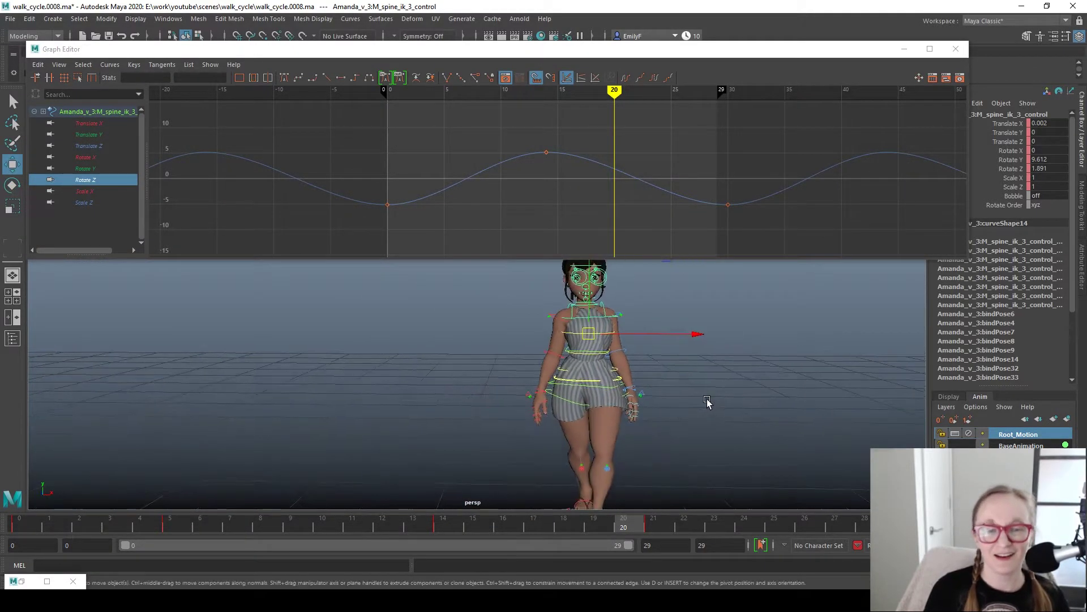
key("q")
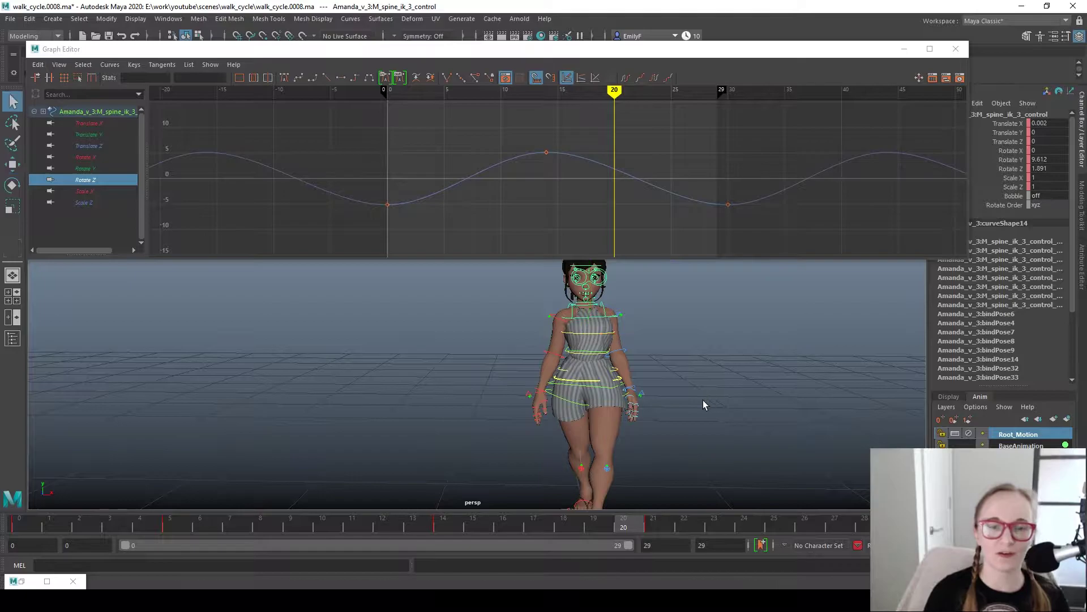
middle_click_drag(687, 406, 640, 413, "alt")
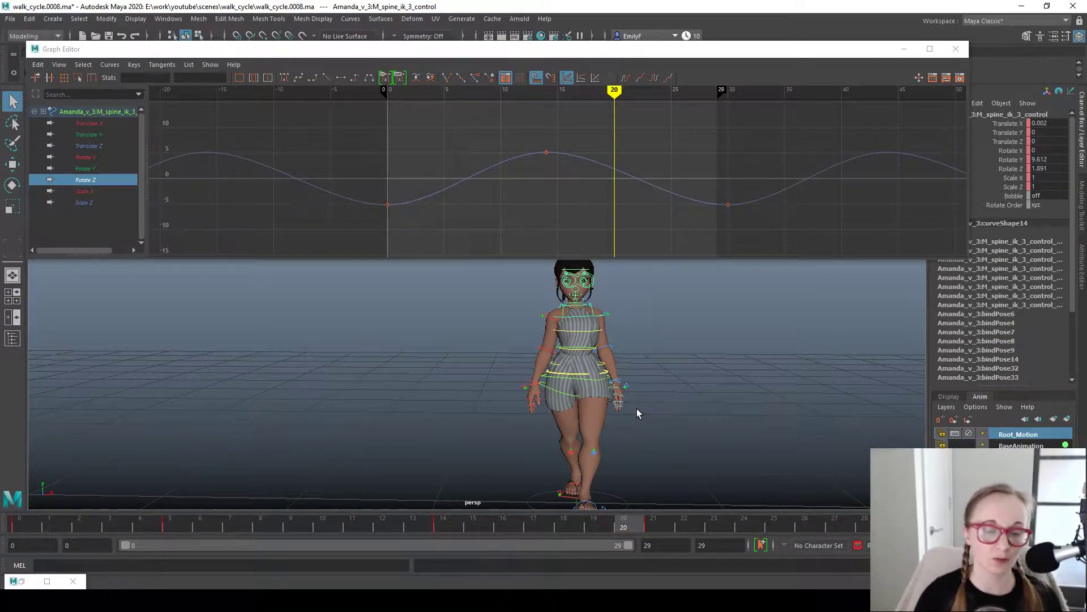
left_click_drag(650, 375, 758, 387, "alt")
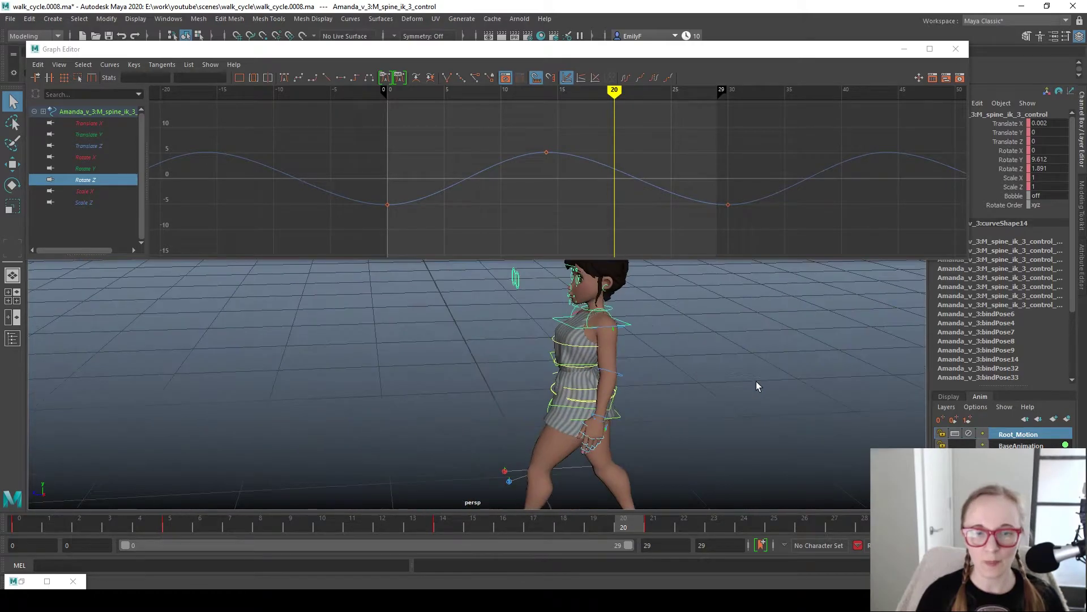
left_click(628, 339)
left_click_drag(635, 343, 684, 309, "alt")
middle_click_drag(685, 310, 690, 364, "alt")
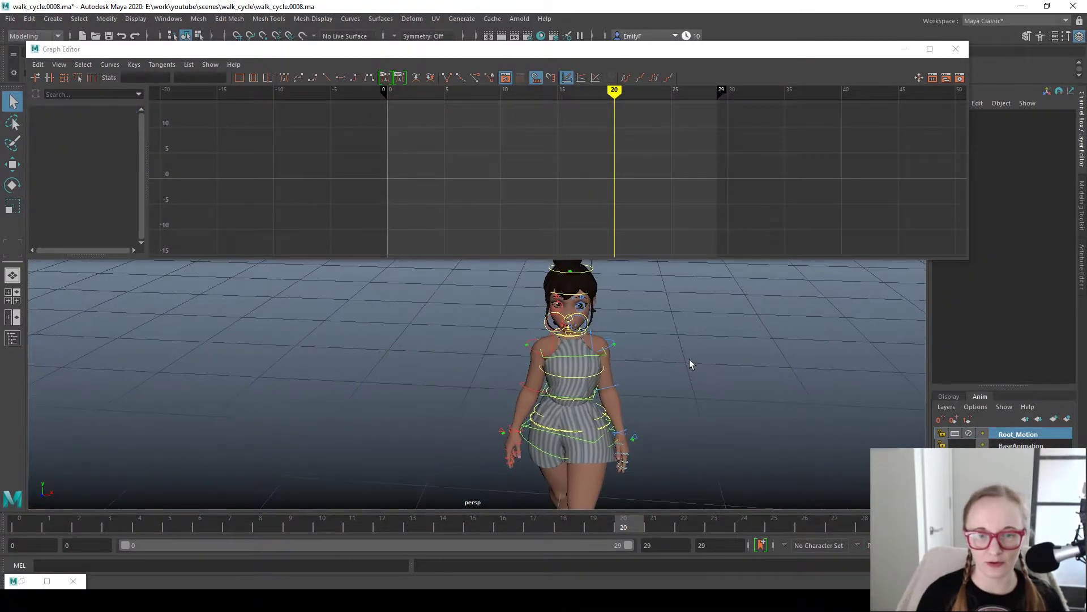
- Select the left upper arm control L_arm_fk_1_control at frame 20, try rotating it about Z, and undo the rotation
left_click(615, 356)
key("e")
left_click_drag(704, 396, 532, 355, "alt")
key("f")
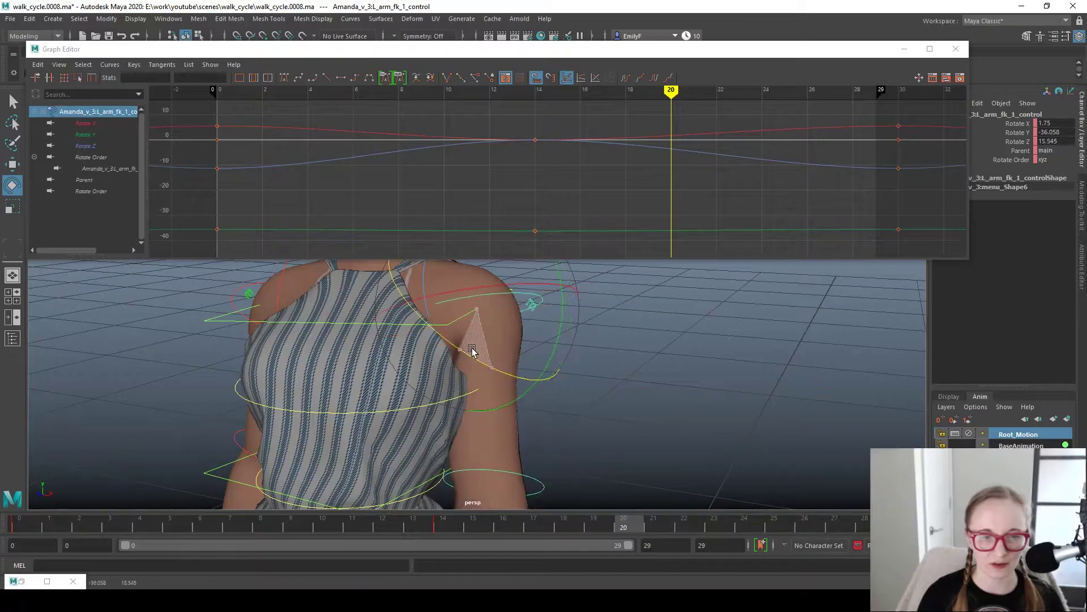
left_click_drag(595, 369, 534, 388, "alt")
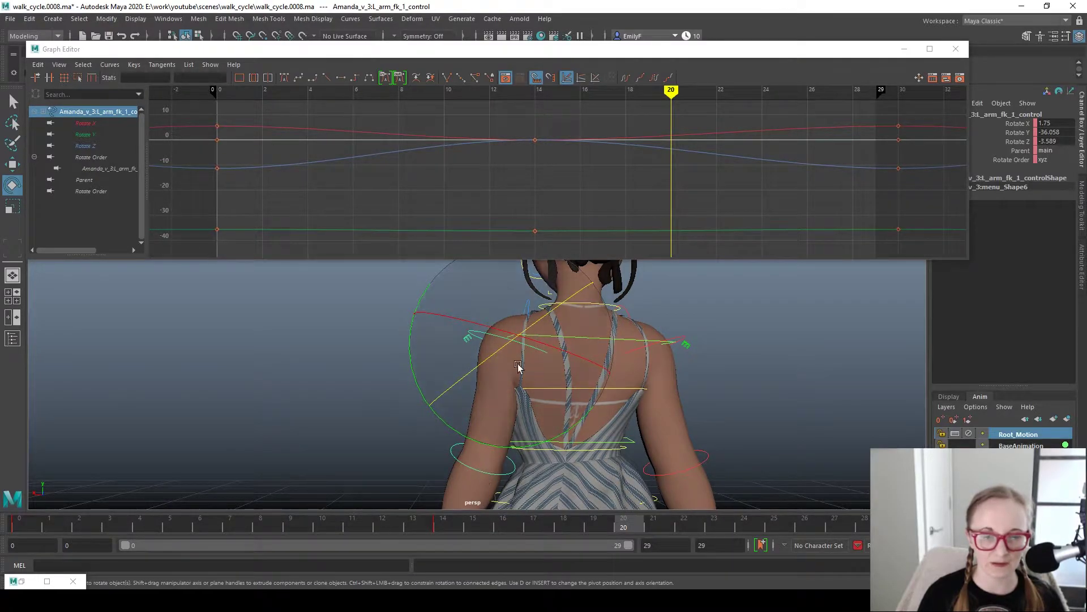
left_click_drag(499, 442, 616, 419, "alt")
key("ctrl+z")
- Try rotating the left upper arm control freely on all axes at frame 20, and undo it
right_click(552, 419)
left_click_drag(562, 450, 535, 412)
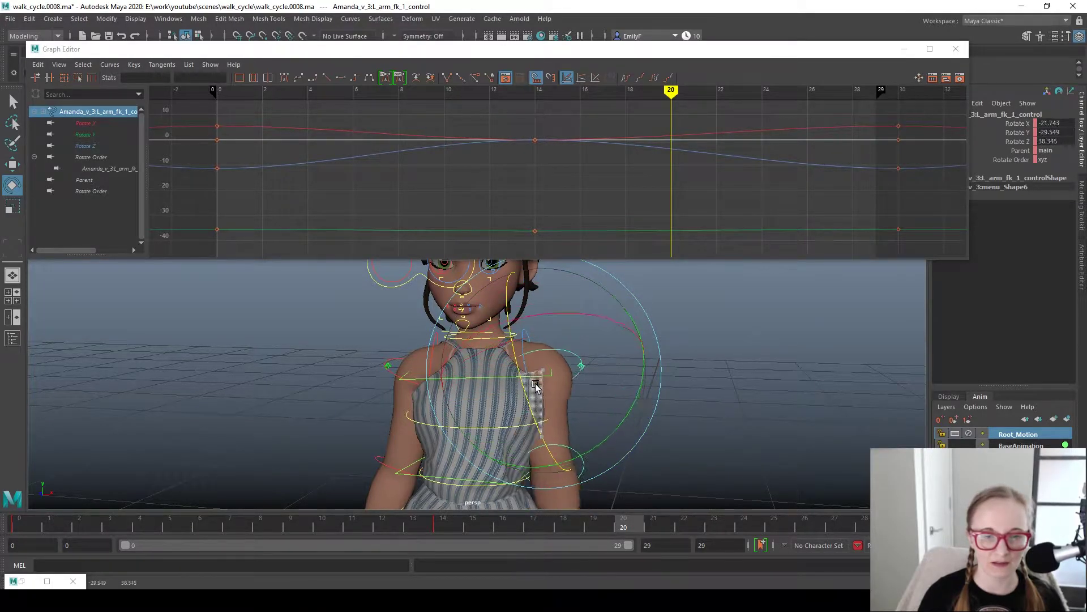
key("ctrl+z")
key("q")
scroll(688, 426, "down", 5)
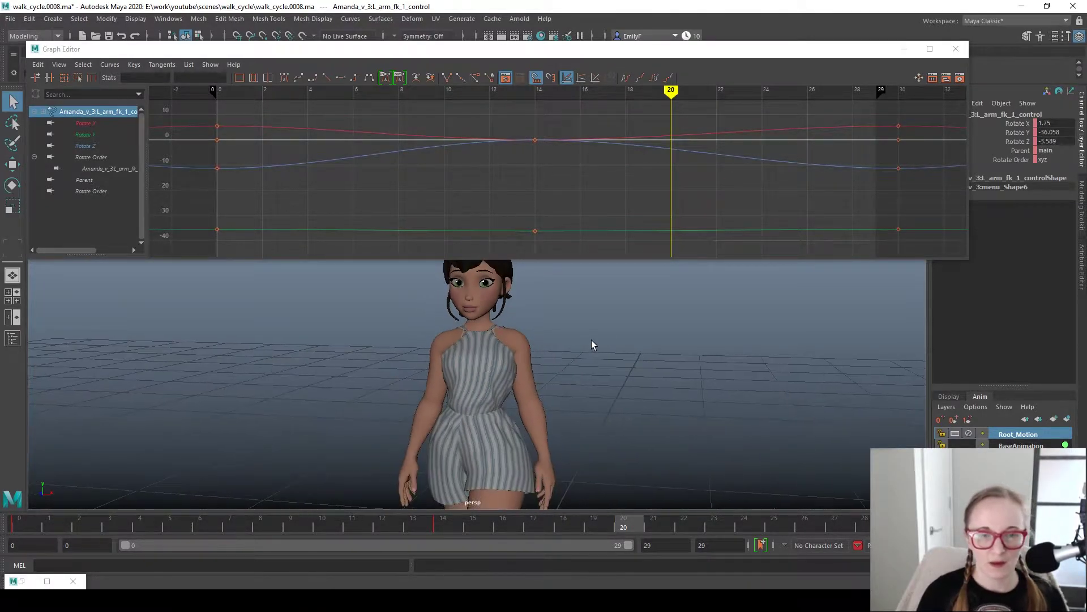
key("e")
scroll(508, 354, "up", 3)
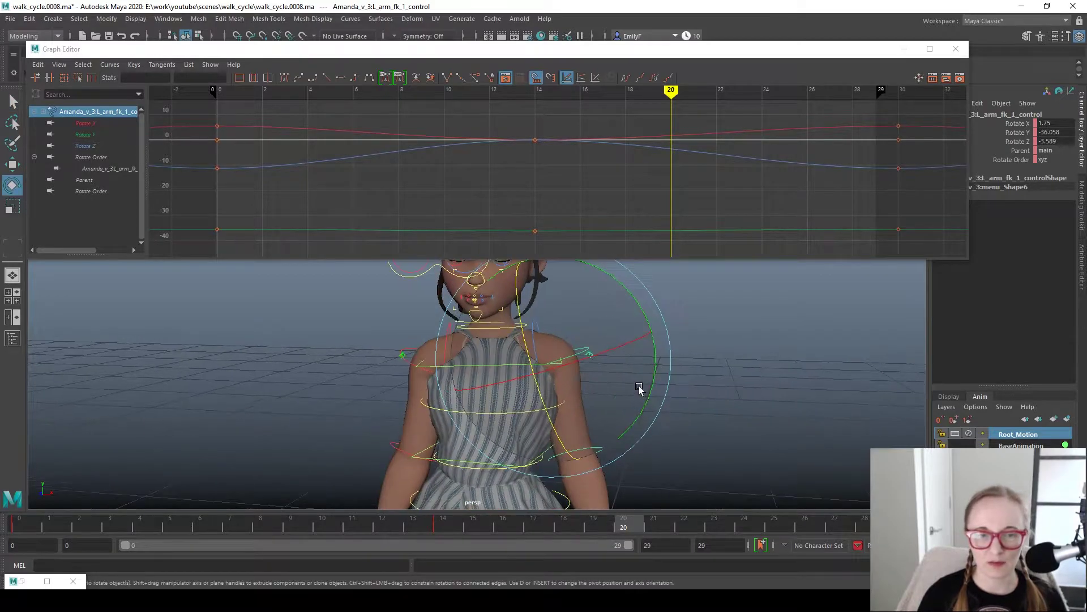
- Select the left shoulder control L_shoulder_control and try rotating it at frame 20
left_click(543, 339)
left_click_drag(521, 316, 565, 316)
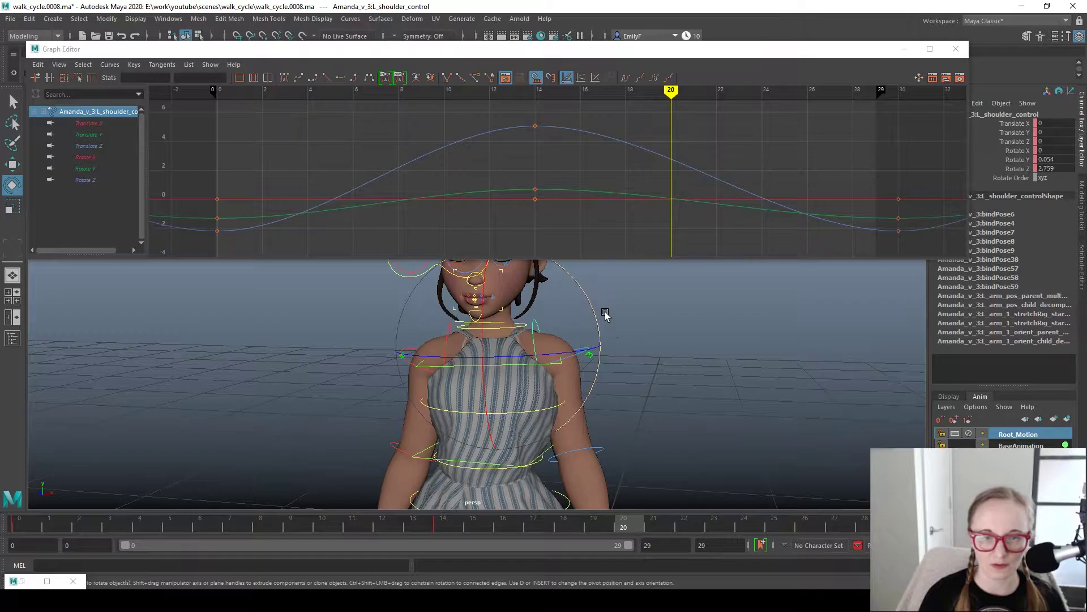
left_click_drag(651, 352, 691, 317, "alt")
- Reselect the left upper arm control L_arm_fk_1_control, show its attributes beside a narrowed Graph Editor, and inspect its Rotate Order options
key("q")
left_click(586, 336)
left_click(585, 330)
key("e")
left_click_drag(746, 54, 701, 54)
key("ctrl+a")
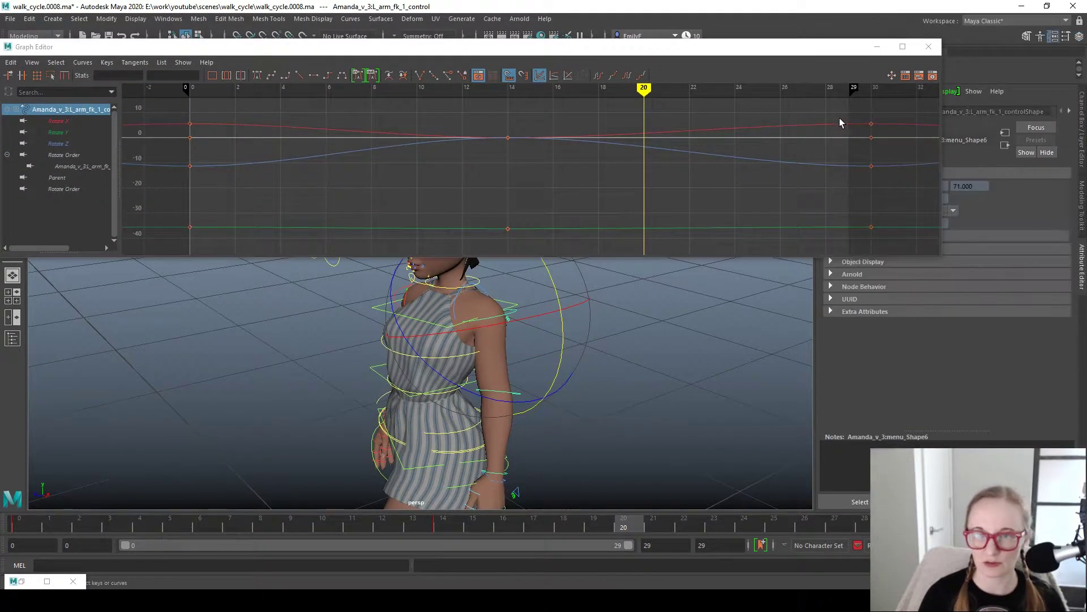
left_click_drag(942, 257, 809, 232)
left_click(927, 236)
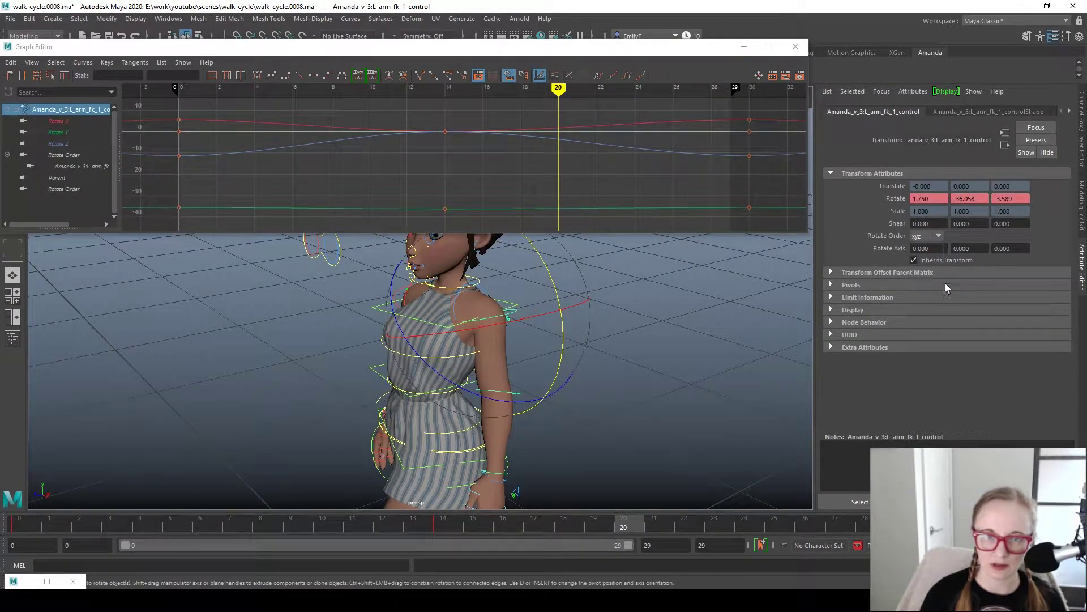
- Examine the Rotate Order options of the left upper arm control at frame 9 against its arm pose
left_click_drag(542, 359, 527, 422, "alt")
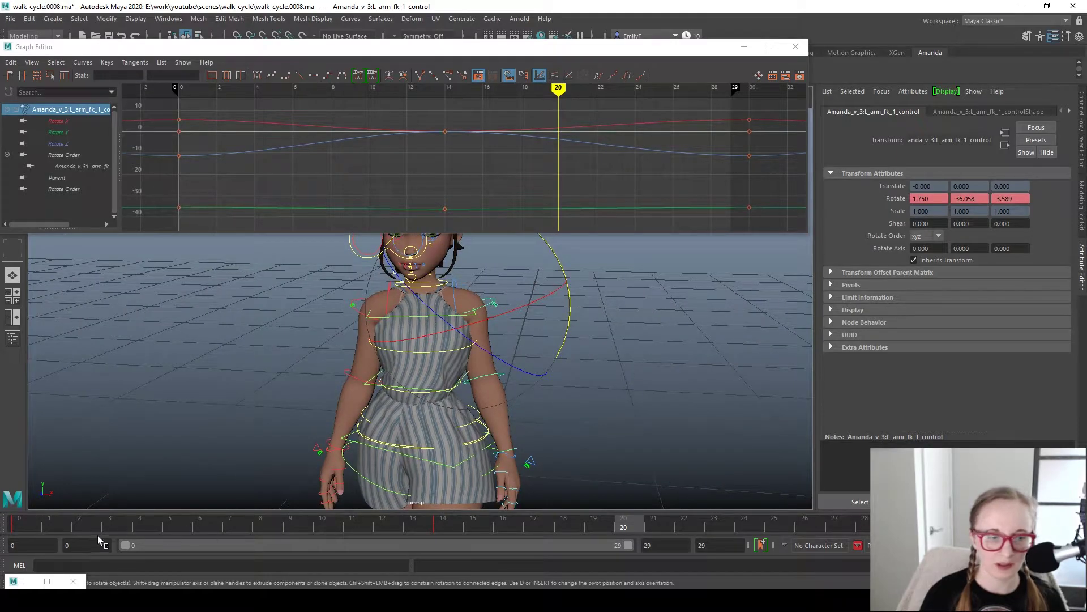
left_click_drag(429, 529, 290, 524)
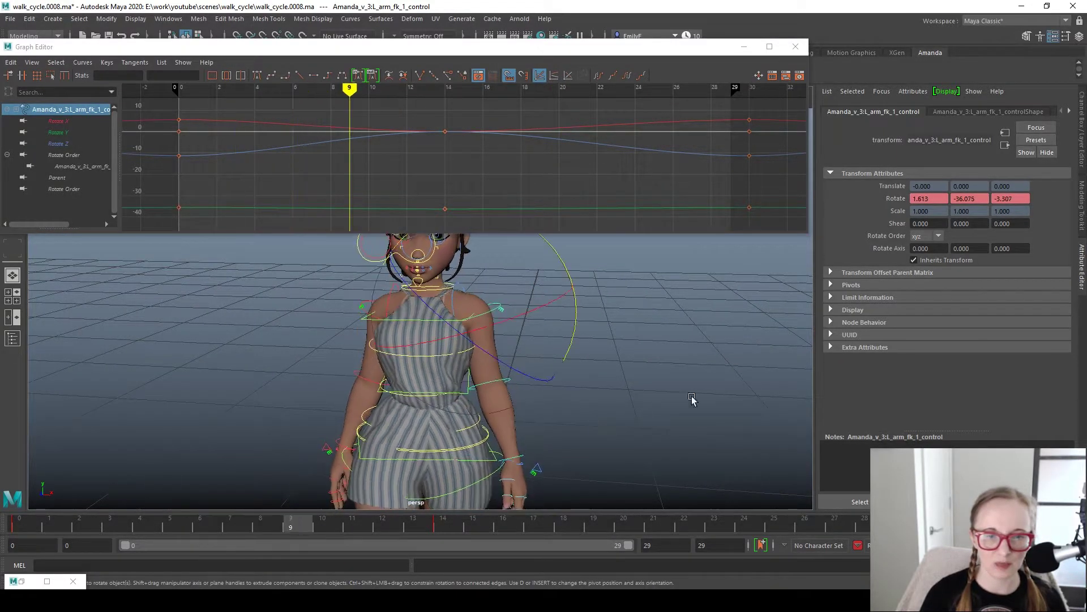
left_click(935, 237)
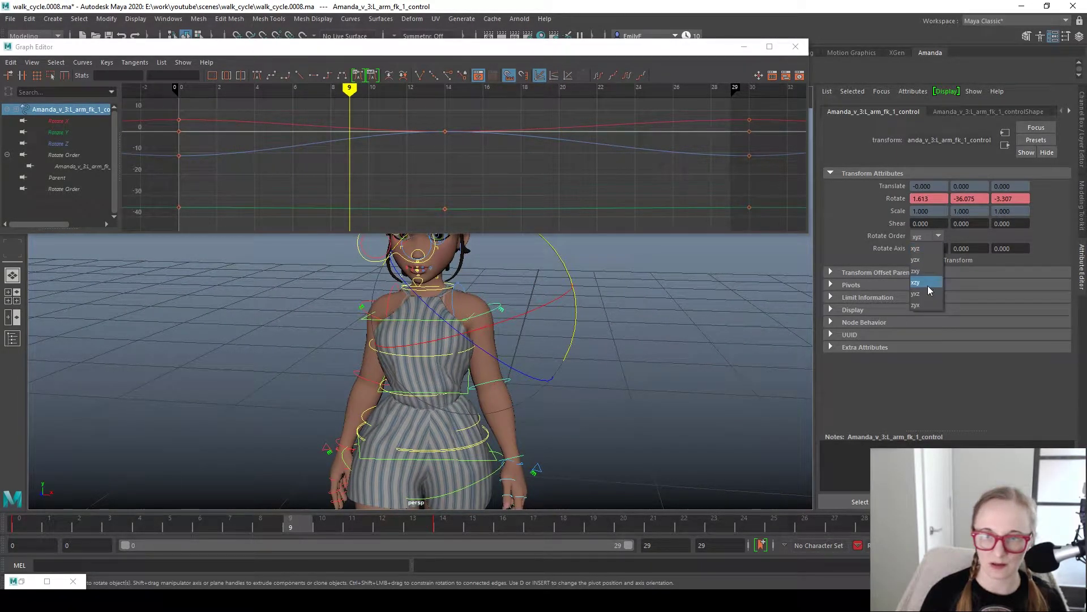
key("Escape")
left_click(923, 237)
key("Escape")
left_click_drag(628, 354, 626, 299, "alt")
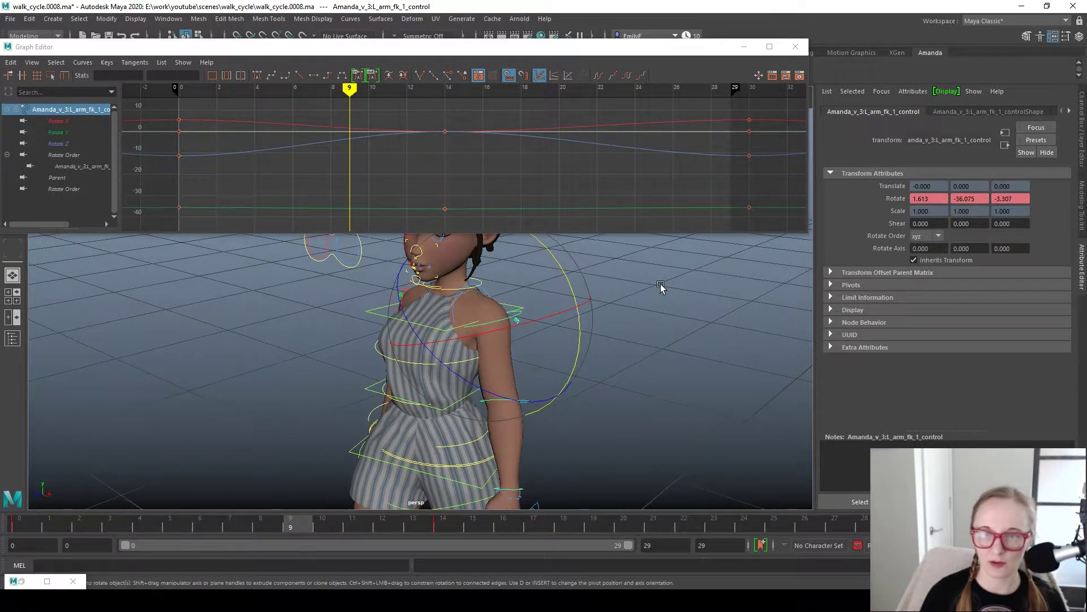
- Set the Rotate Order channel of the left upper arm control L_arm_fk_1_control to zxy at frame 9
left_click(1082, 145)
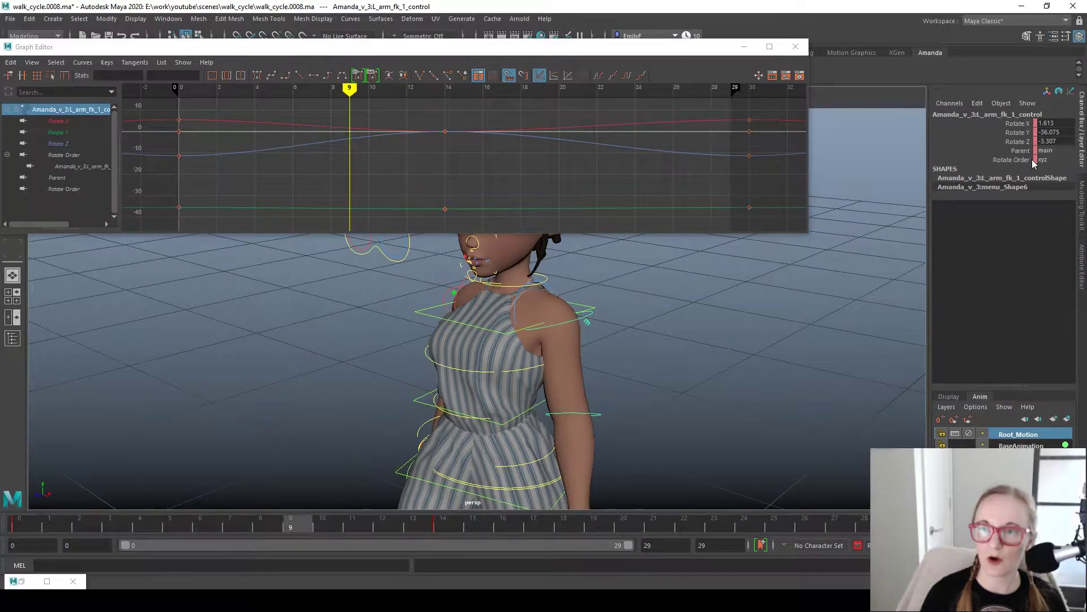
left_click(1059, 162)
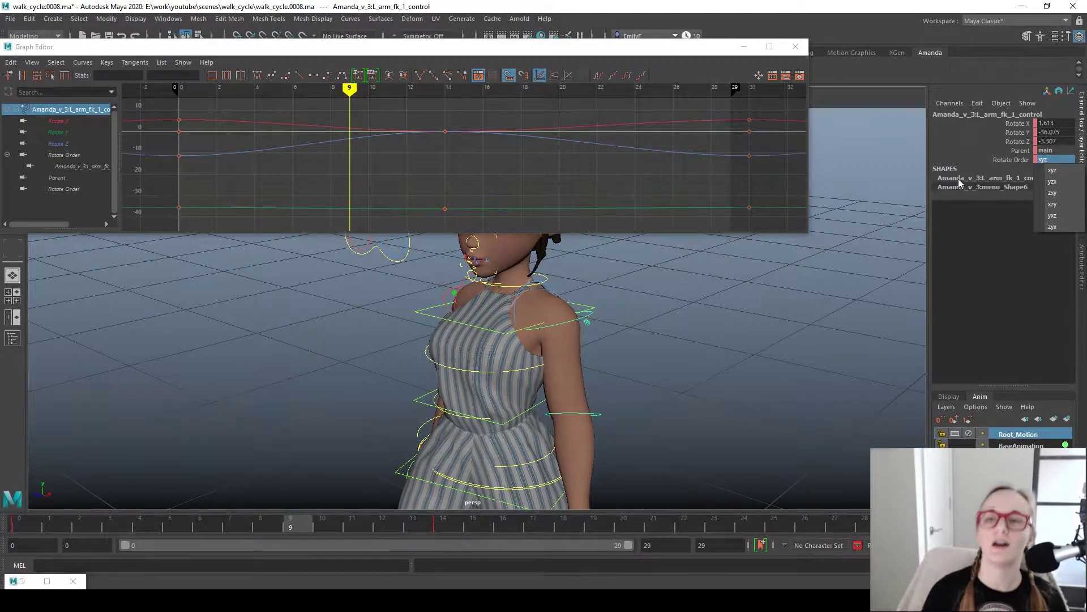
key("Escape")
left_click(990, 160)
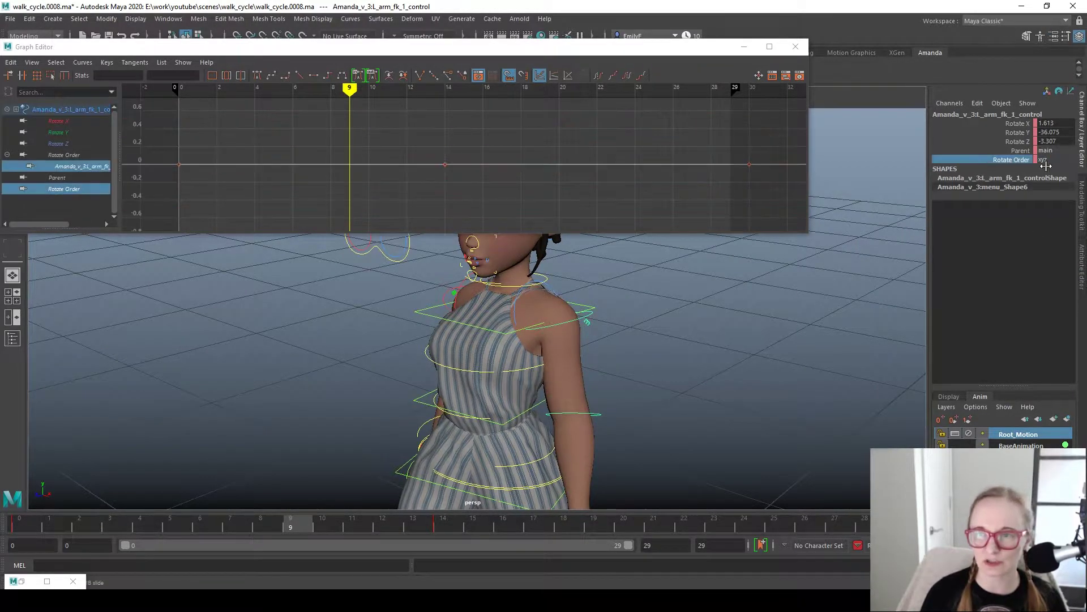
left_click(1047, 160)
left_click(1056, 192)
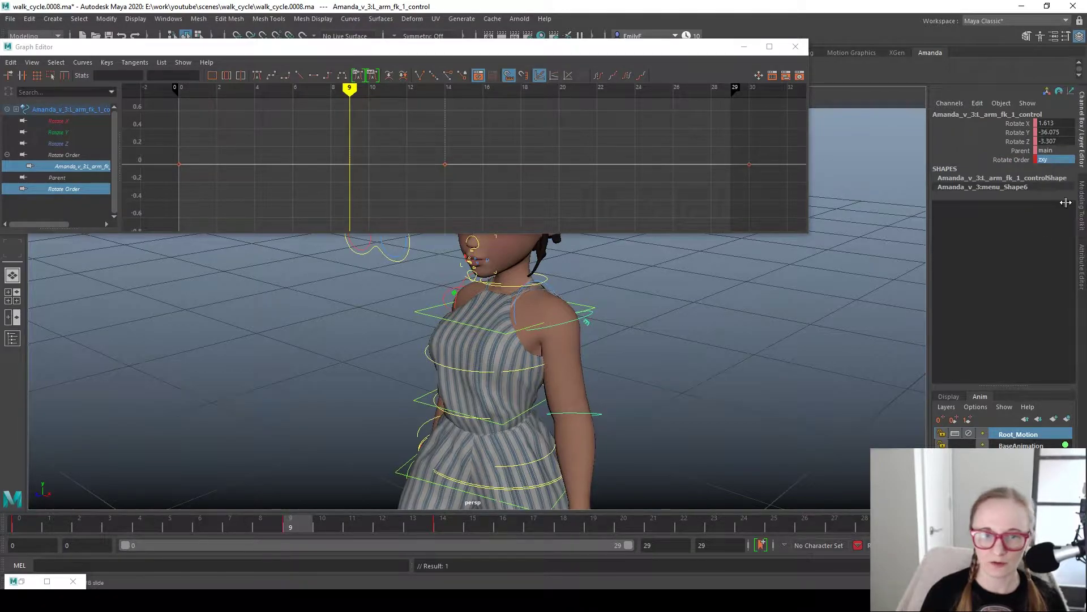
- Try rotating the left upper arm control about Z and about Y at frame 9, and undo both rotations
key("e")
left_click_drag(602, 400, 527, 295, "alt")
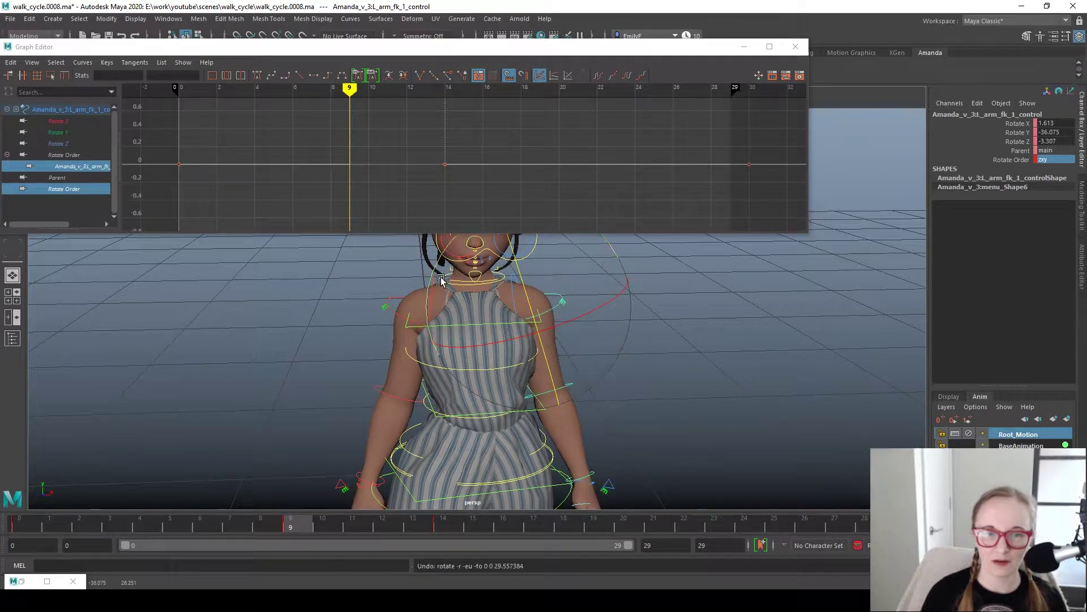
key("ctrl+z")
left_click_drag(438, 306, 806, 332)
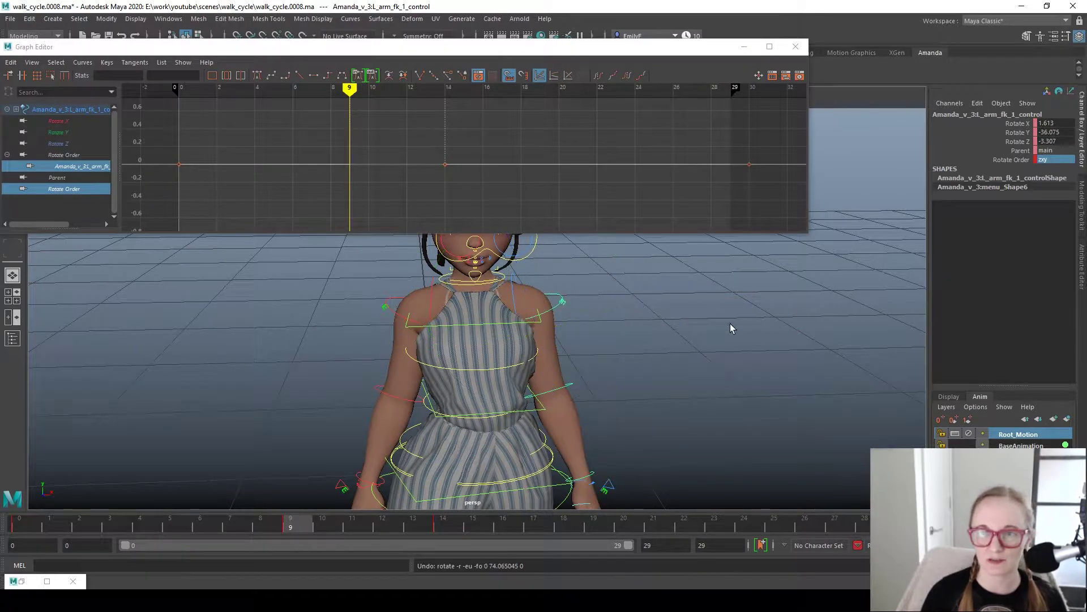
left_click_drag(733, 325, 664, 345, "alt")
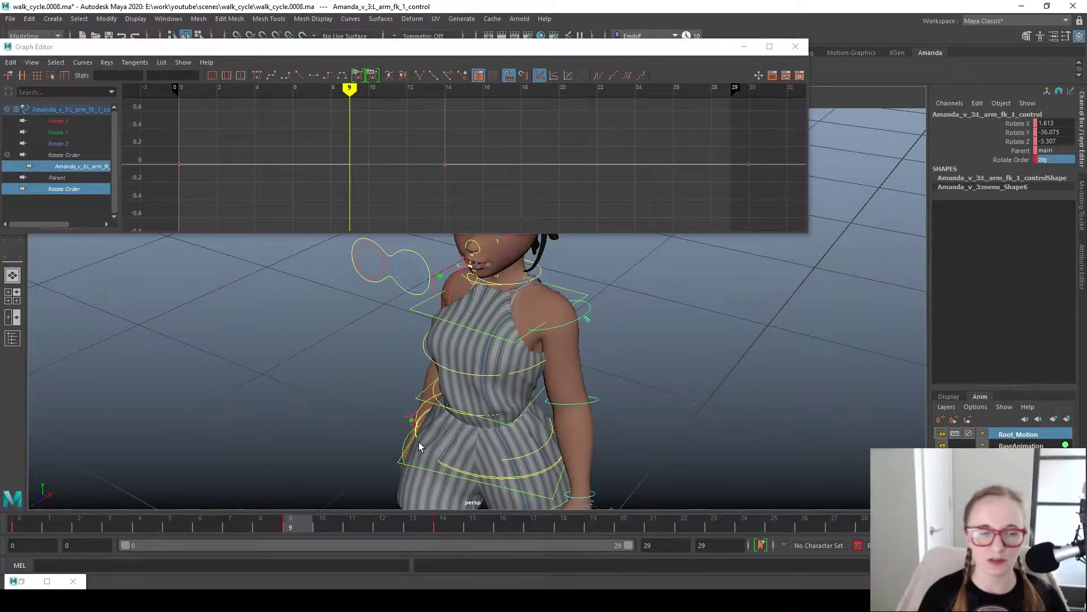
- Delete the left upper arm control's Rotate Order keys and key the zxy order again at frame 9
left_click(1003, 159)
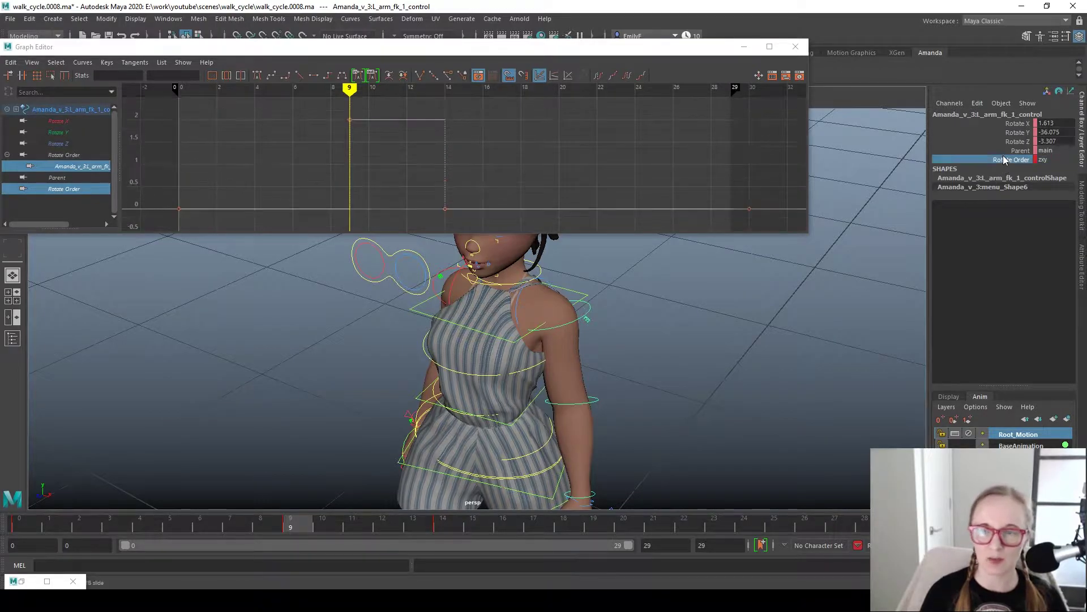
right_click(1004, 155)
left_click(1002, 331)
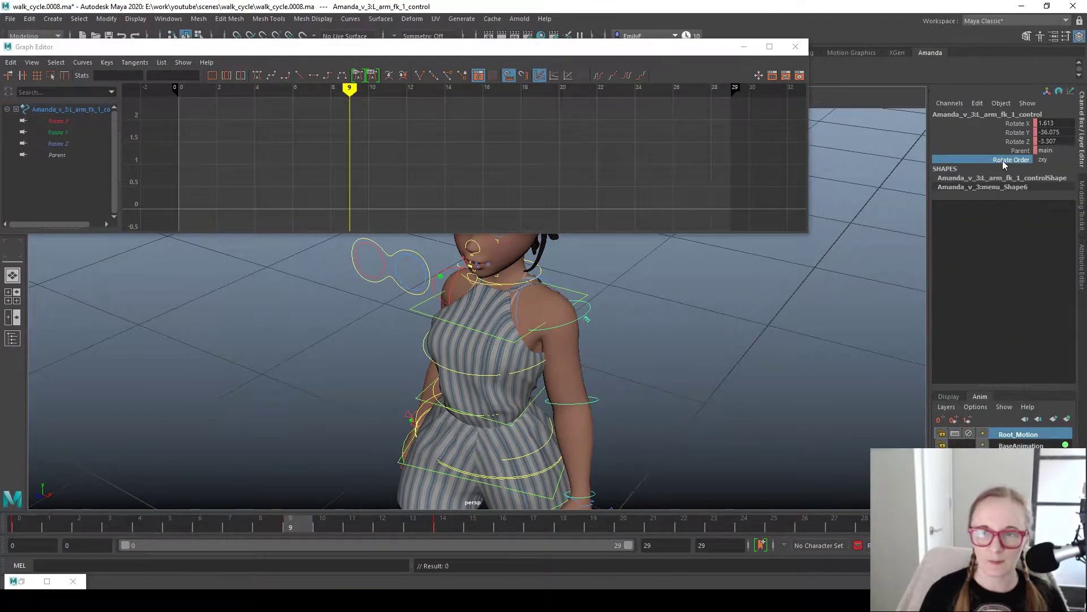
right_click(1004, 161)
left_click(1004, 178)
- Select the right upper arm control R_arm_fk_1_control and delete all of its Rotate Order keys
left_click_drag(514, 340, 508, 345, "alt")
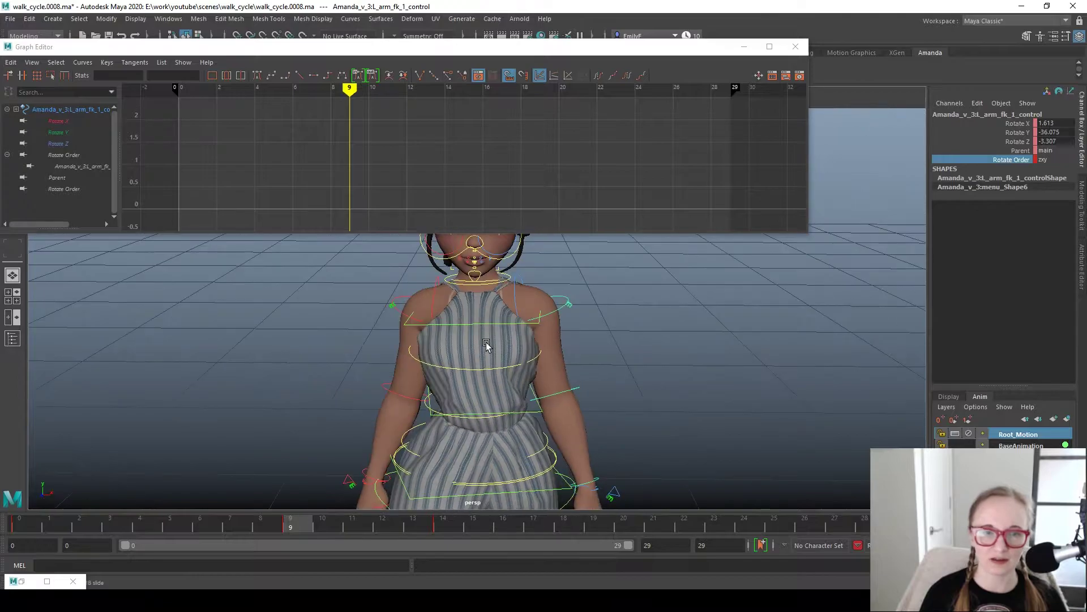
left_click(413, 304)
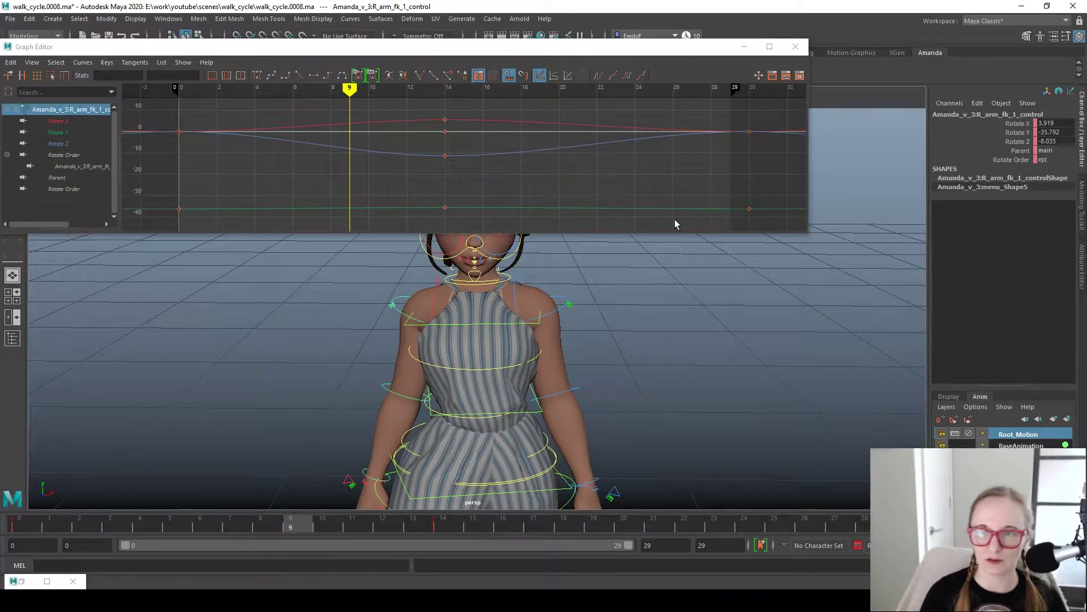
left_click(1018, 151)
right_click(1015, 160)
key("Escape")
left_click(1020, 160)
right_click(1020, 160)
left_click(997, 329)
- Set the right upper arm control's Rotate Order to zxy and key that channel at frame 9
left_click(1042, 160)
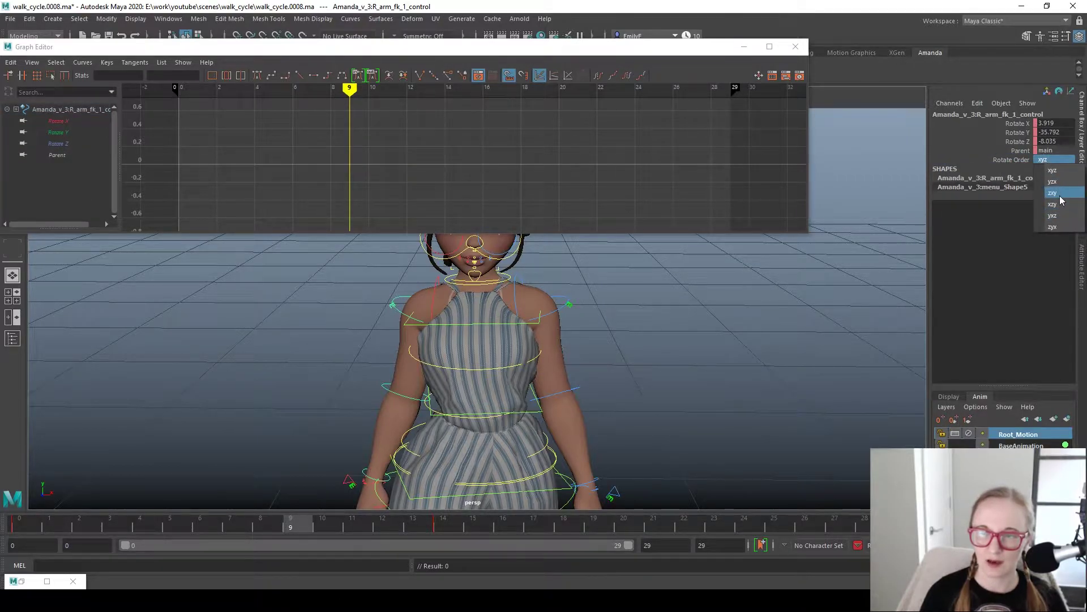
left_click(1062, 199)
left_click(975, 160)
right_click(963, 160)
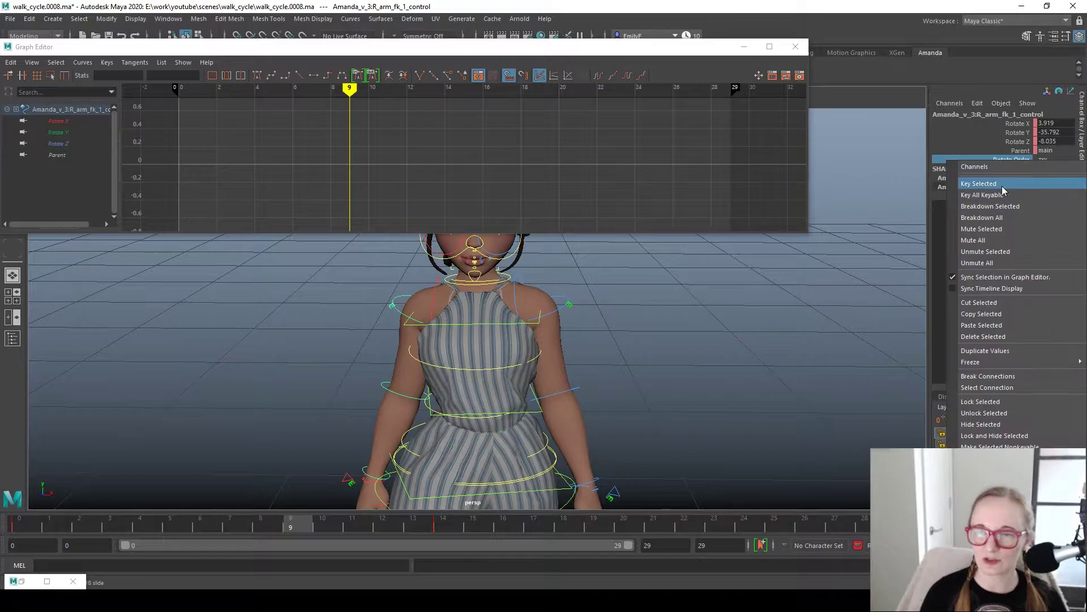
left_click(1001, 186)
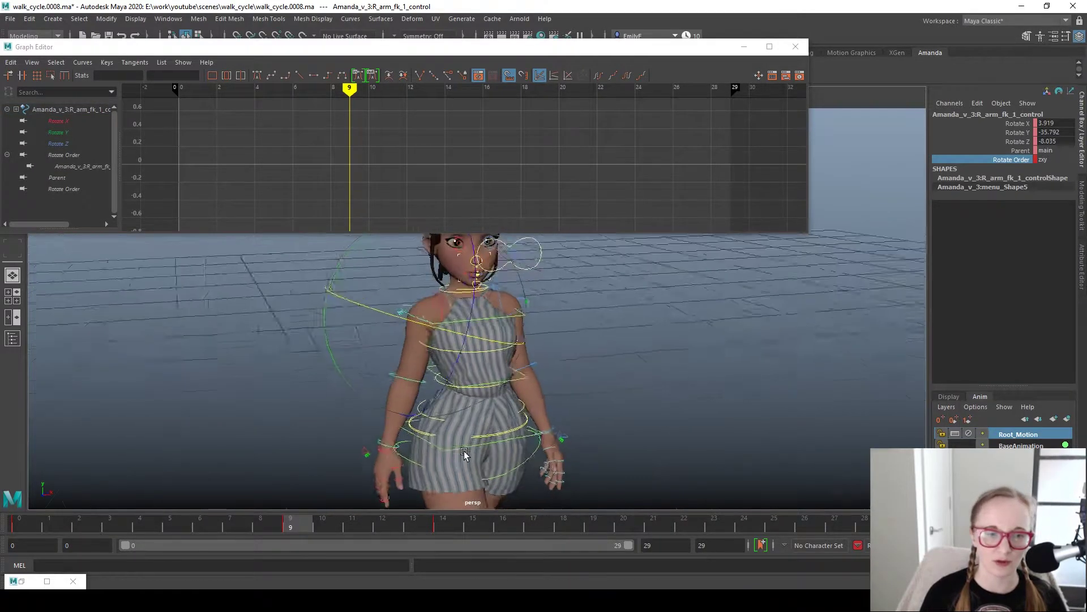
- Select the right shoulder control R_shoulder_control at frame 8 and isolate its Rotate Z curve in the Graph Editor
left_click_drag(459, 452, 690, 379, "alt")
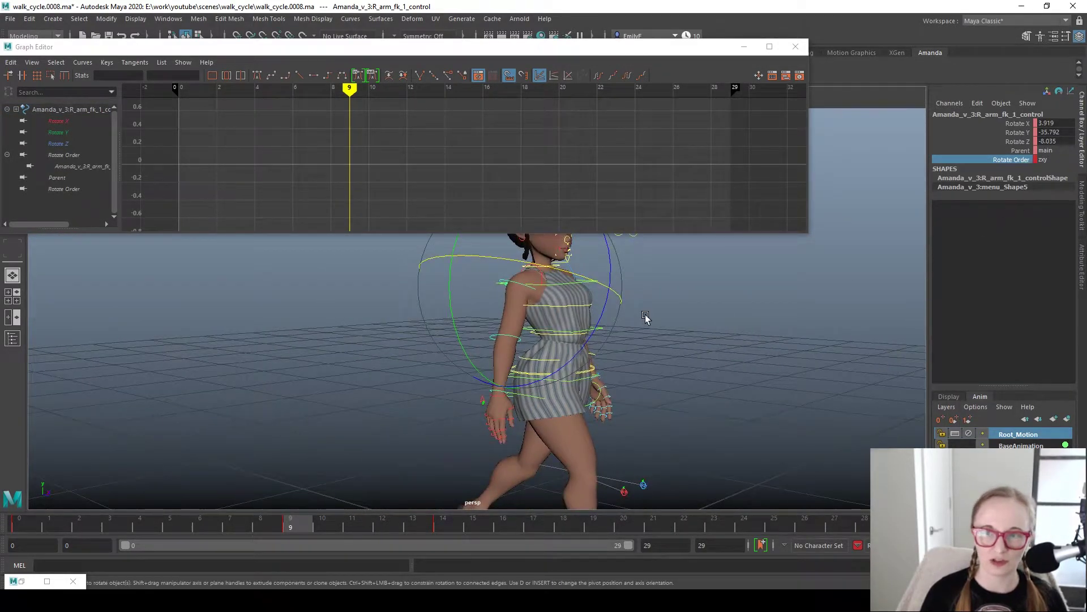
left_click_drag(76, 531, 43, 532)
left_click(260, 526)
left_click_drag(691, 357, 561, 374, "alt")
key("q")
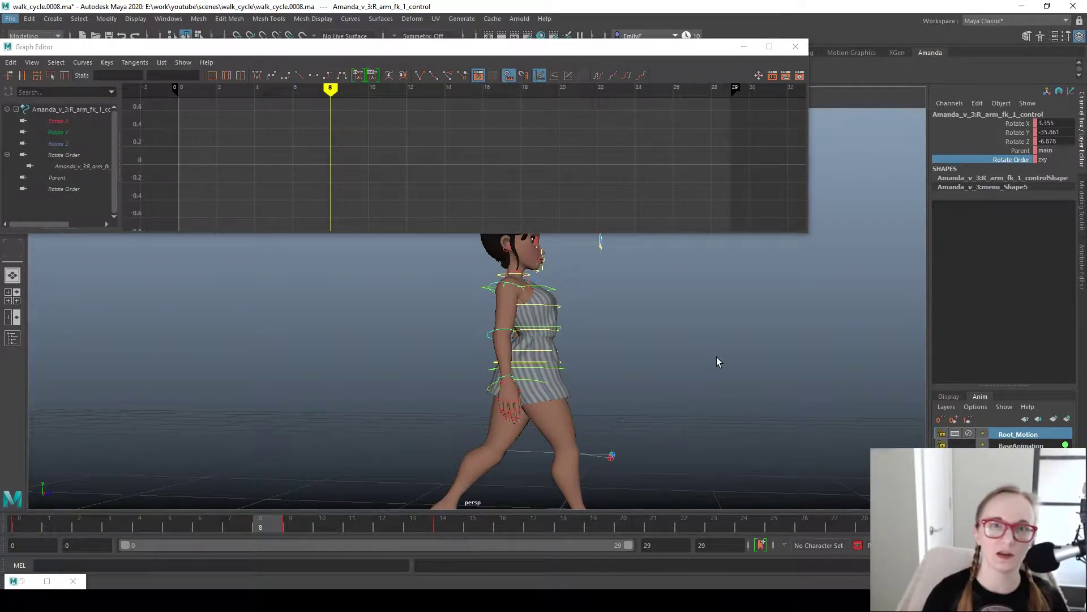
left_click_drag(718, 357, 569, 403, "alt")
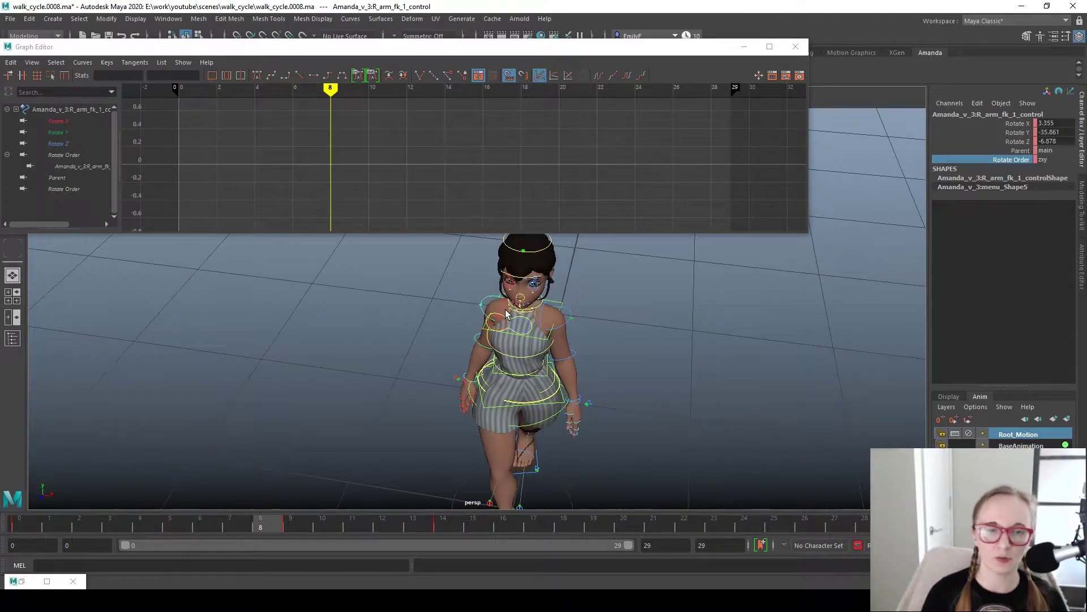
left_click(485, 315)
key("e")
left_click_drag(782, 379, 383, 318, "alt")
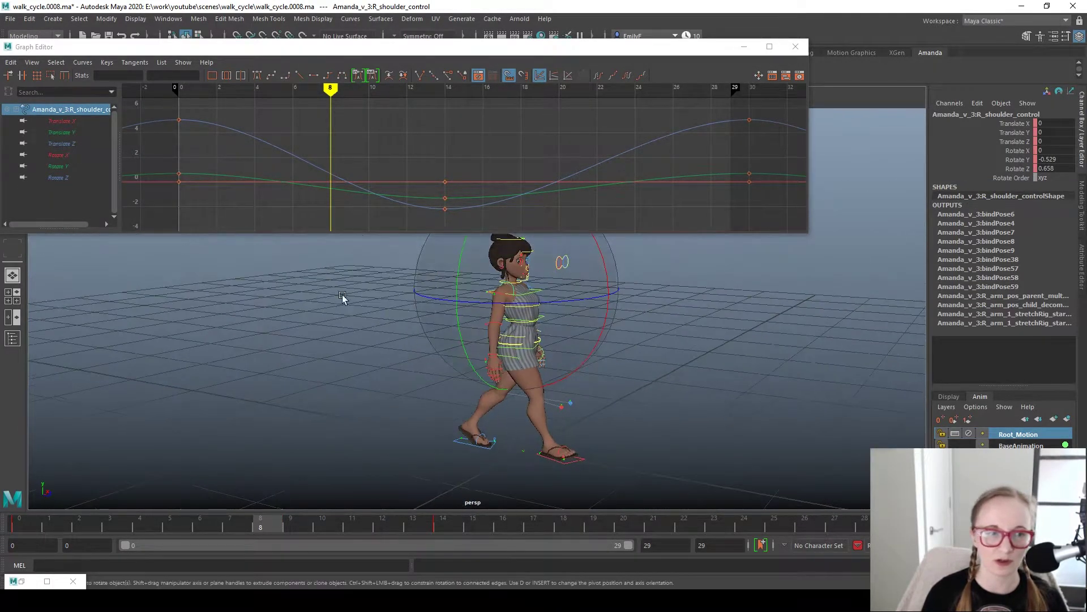
left_click(73, 179)
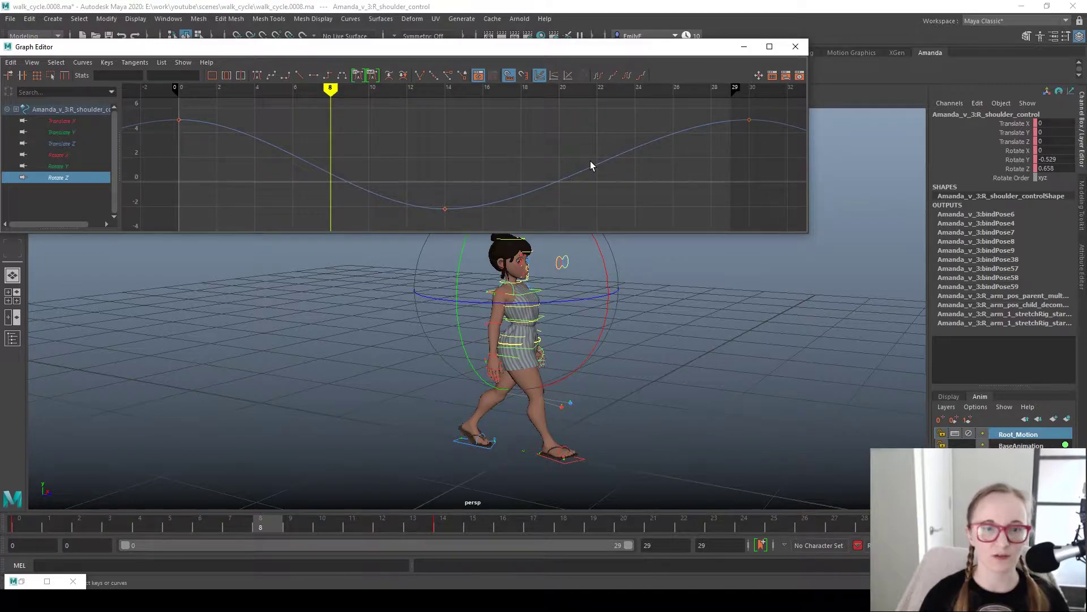
- Review the right shoulder's swing from the front and side, comparing its Rotate Z key at frame 14 with the walk playback
left_click_drag(566, 376, 588, 370, "alt")
key("alt+1")
middle_click_drag(589, 374, 571, 445, "alt")
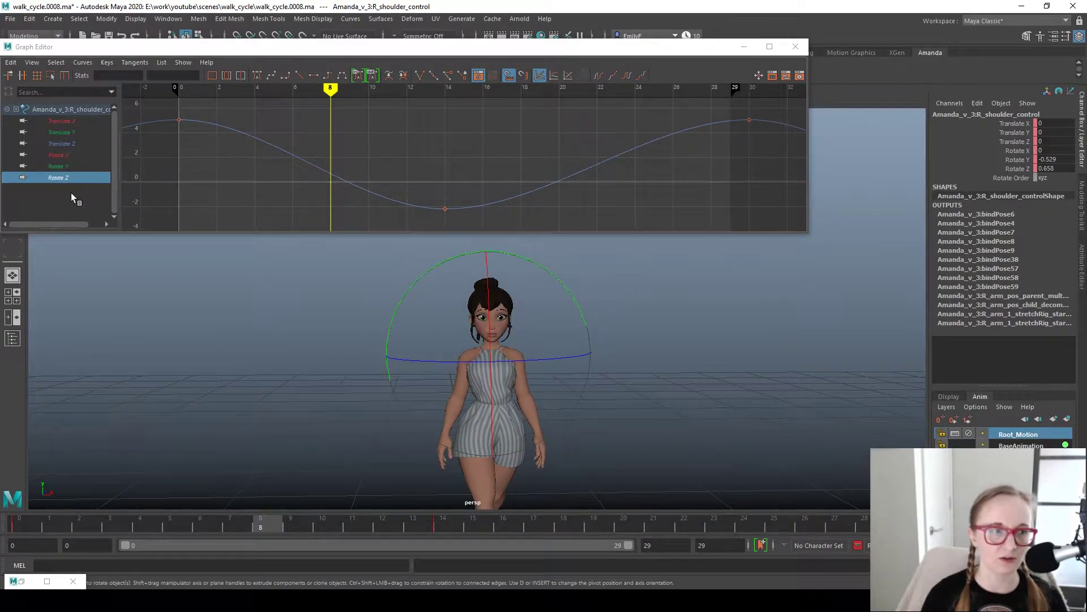
mouse_move(35, 518)
left_mouse_down()
mouse_move(12, 529)
mouse_move(416, 524)
left_mouse_up()
left_click_drag(450, 408, 429, 537, "alt")
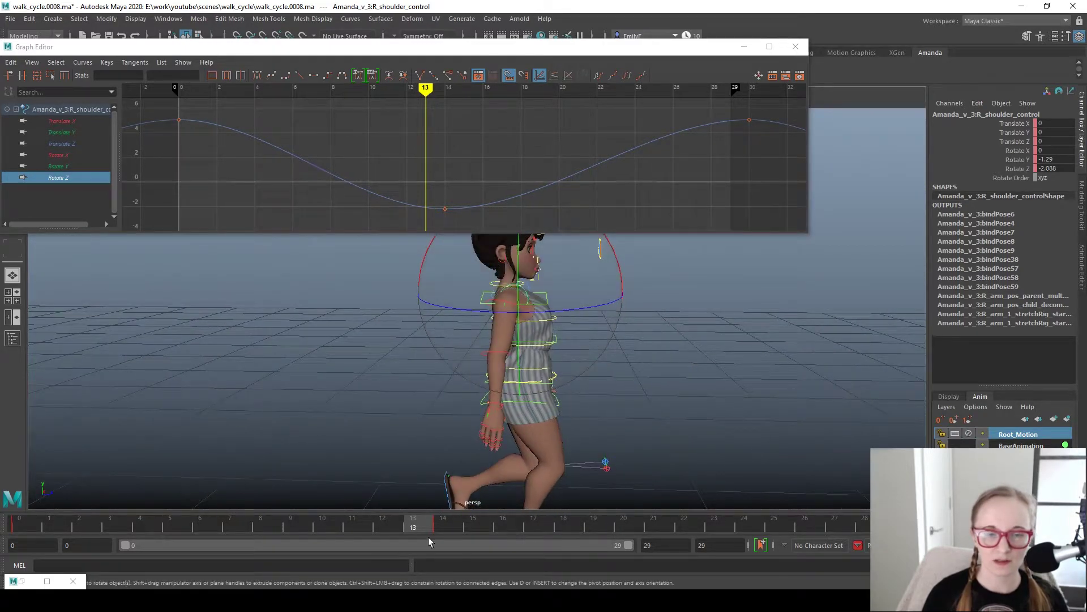
left_click(453, 518)
left_click_drag(443, 180, 499, 225)
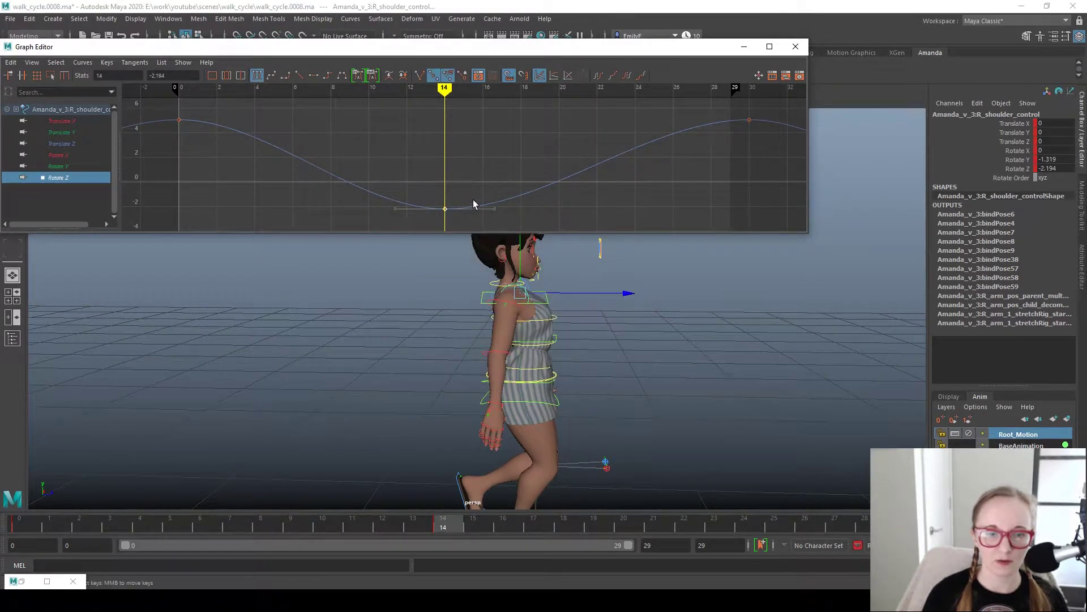
key("alt+v")
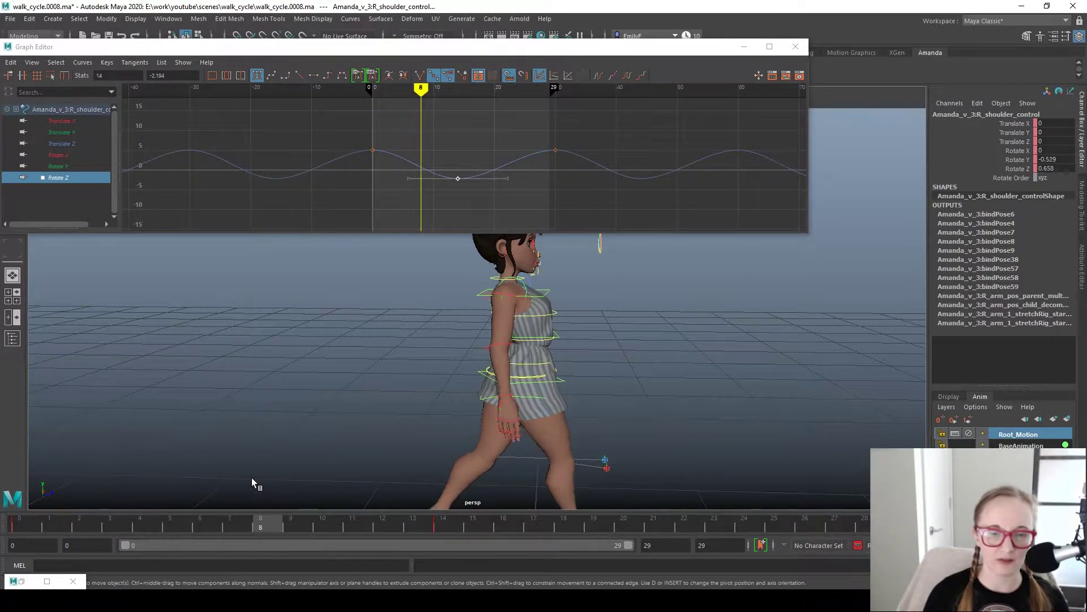
key("alt+v")
- Rotate the right shoulder control about Z at frame 5 and lower the new Rotate Z key to about -4.6
key("e")
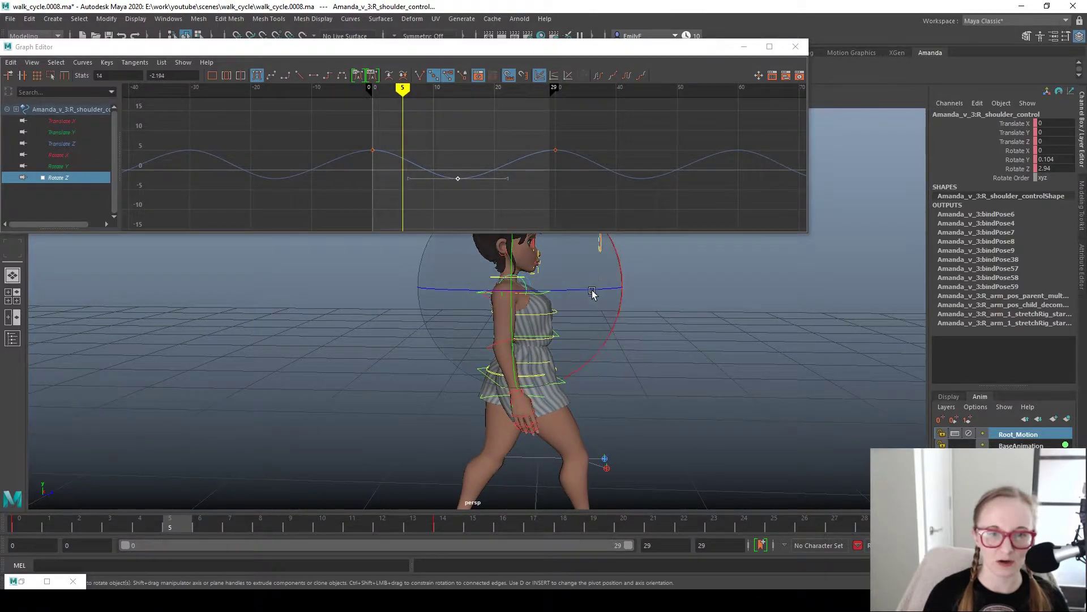
left_click_drag(584, 289, 579, 285)
left_click_drag(401, 117, 437, 221)
key("w")
middle_click_drag(399, 205, 404, 222, "shift")
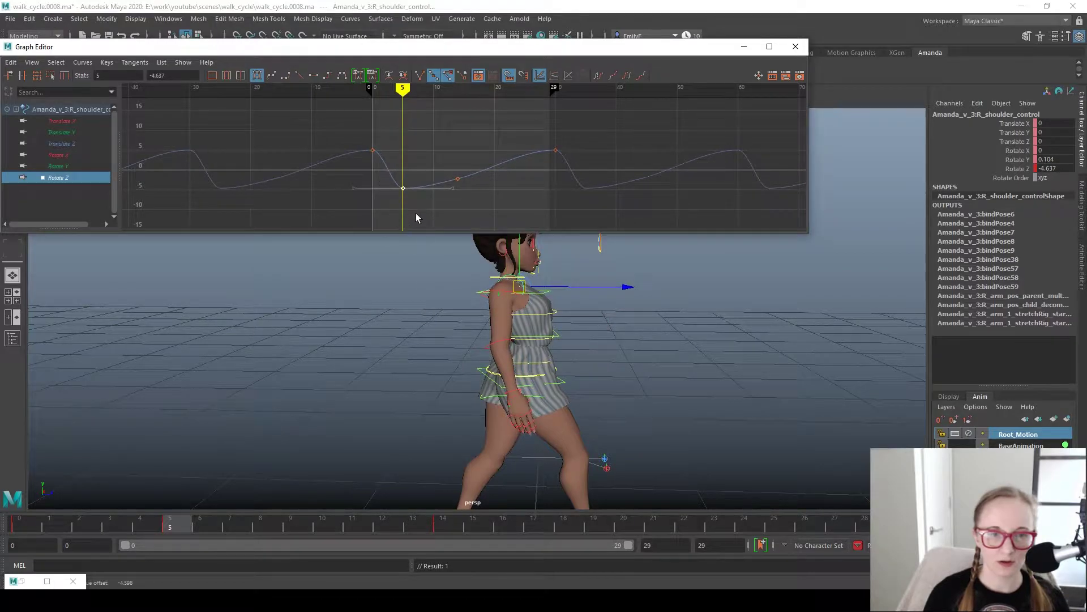
left_click(453, 189)
- Rotate the right shoulder control about Z at frame 20 to key Rotate Z at about 8.6
mouse_move(188, 525)
left_mouse_down()
mouse_move(470, 529)
mouse_move(670, 507)
mouse_move(604, 524)
mouse_move(653, 513)
mouse_move(641, 517)
left_mouse_up()
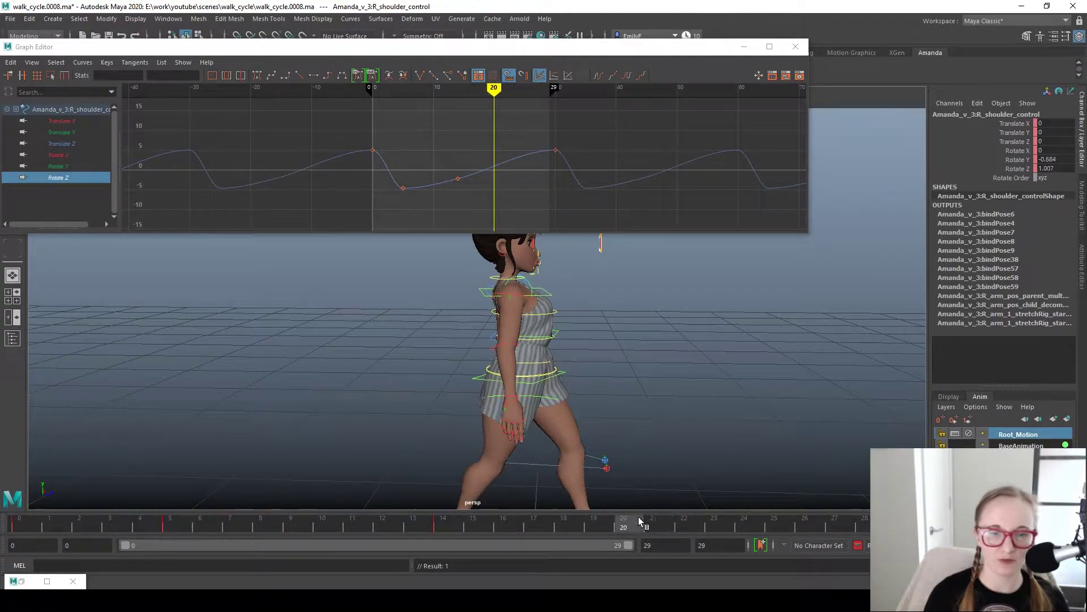
middle_click_drag(626, 432, 602, 340, "alt")
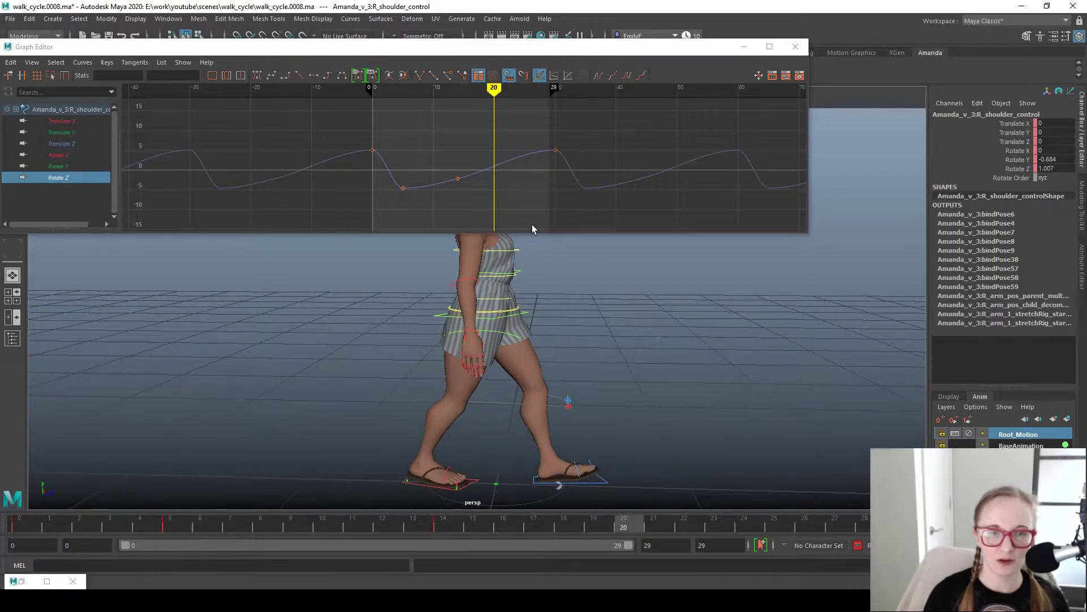
key("e")
middle_click_drag(575, 299, 578, 334, "alt")
left_click_drag(548, 289, 567, 290)
left_click_drag(461, 93, 541, 172)
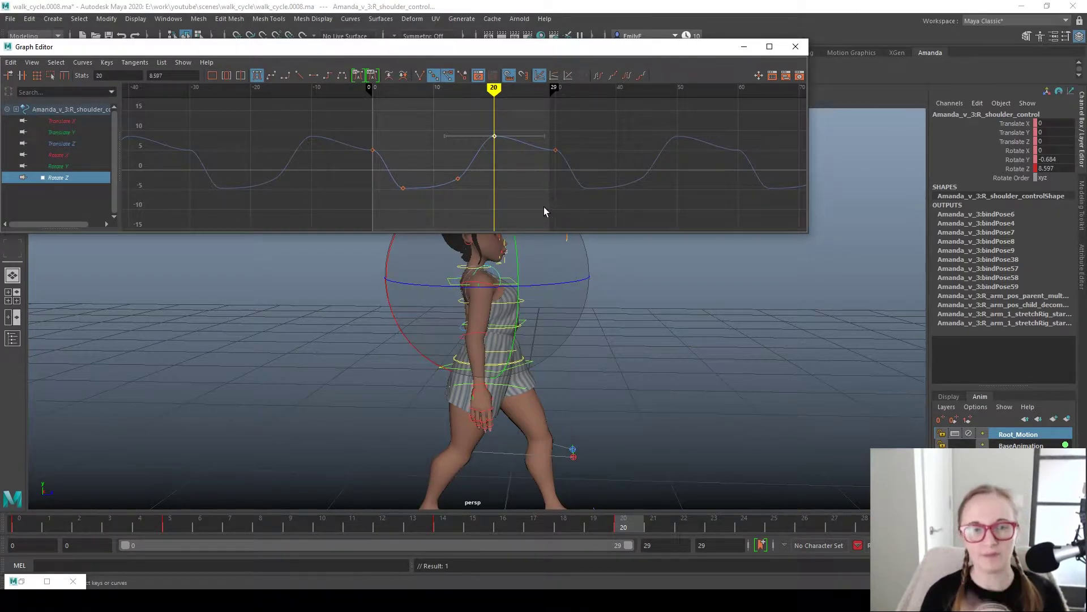
- Delete the right shoulder's Rotate Z key at frame 14 and lower the keys at frames 0 and 30 to about -1.9
left_click_drag(565, 163, 534, 141)
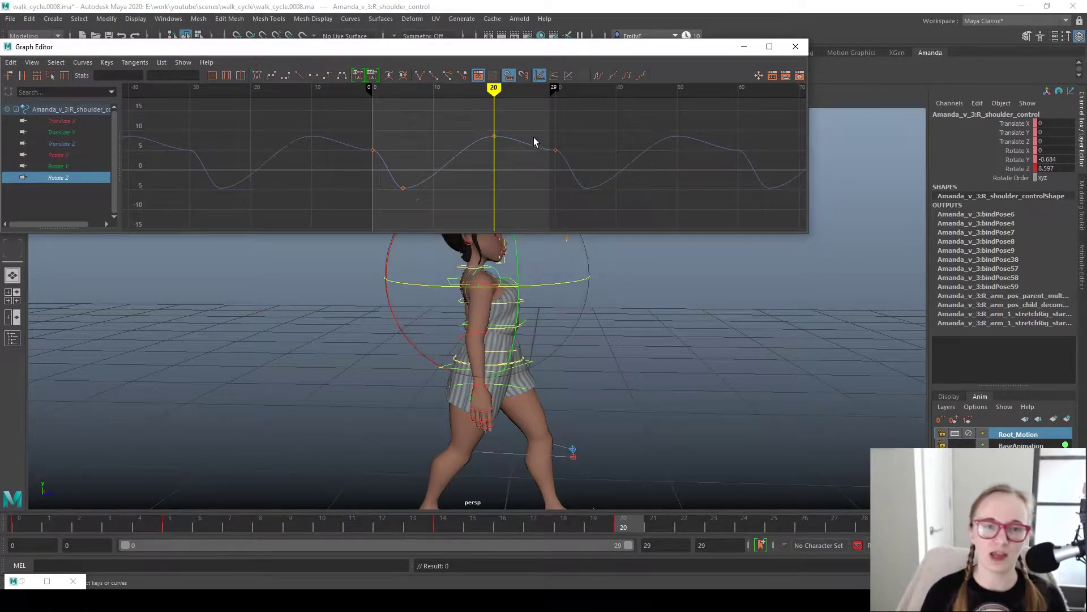
key("w")
left_click_drag(352, 121, 415, 161, "shift")
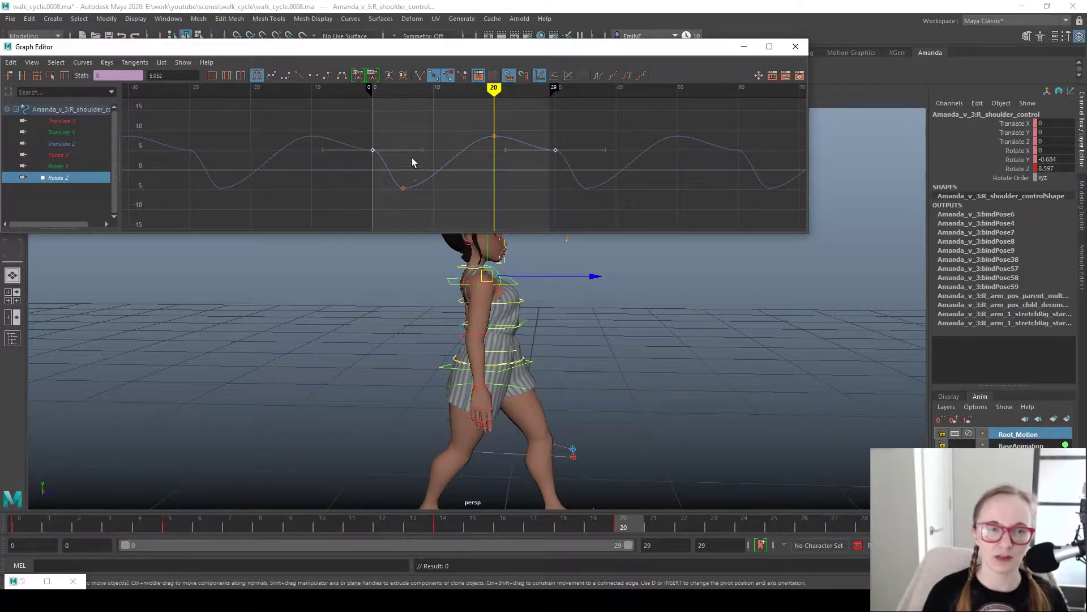
middle_click_drag(377, 153, 318, 179, "shift")
left_click_drag(534, 153, 626, 252)
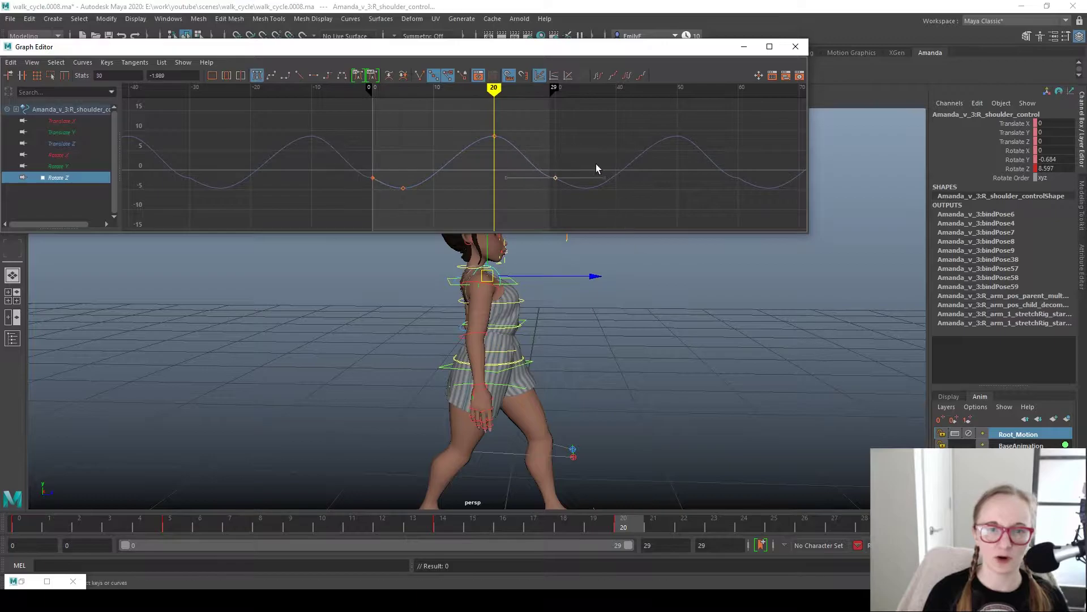
- Slope the tangent of the right shoulder's Rotate Z key at frame 30 downward and check the swing in playback
left_click_drag(606, 177, 599, 201)
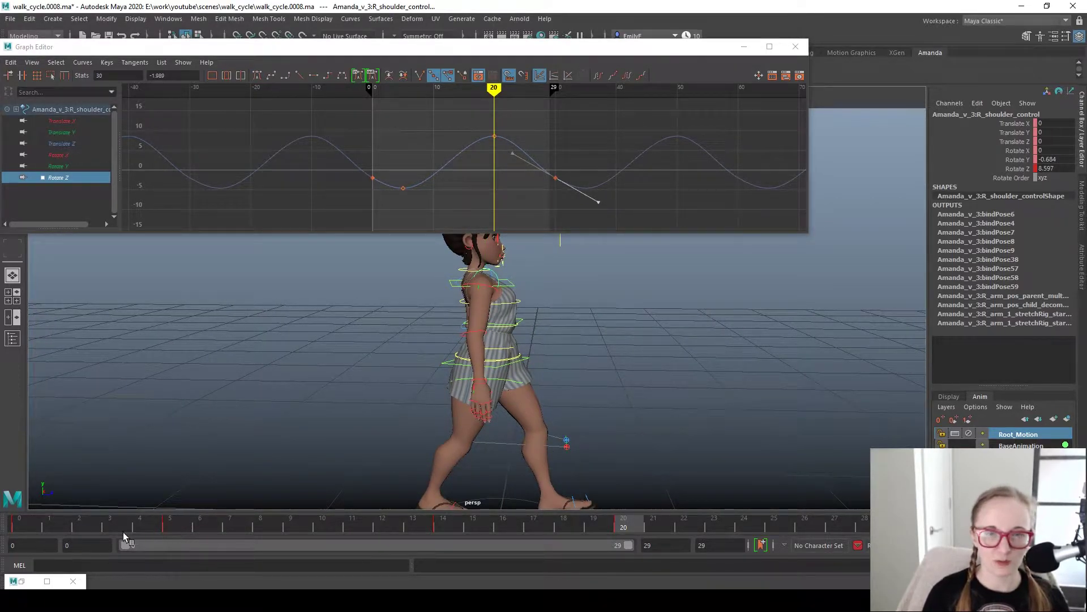
key("alt+v")
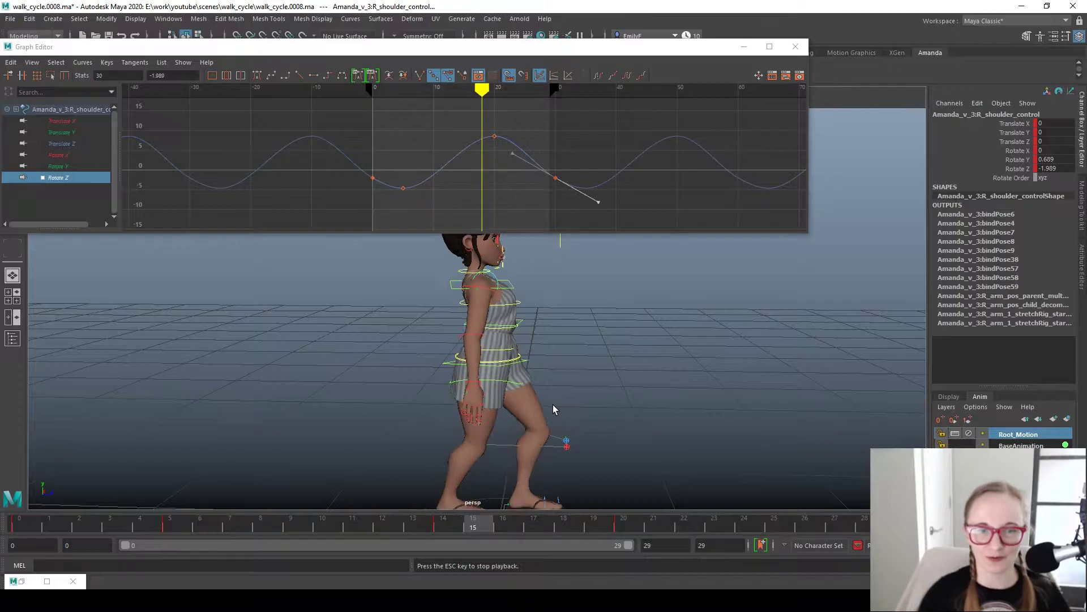
key("Escape")
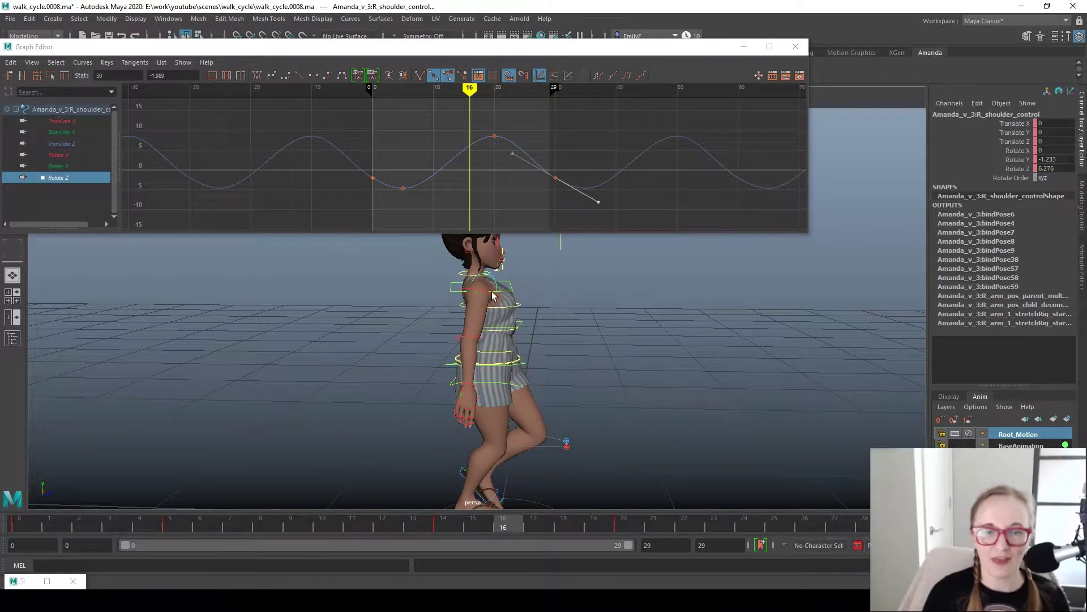
- Remove the keys from the Parent attribute of the right upper arm FK control
left_click(491, 303)
left_click(495, 301)
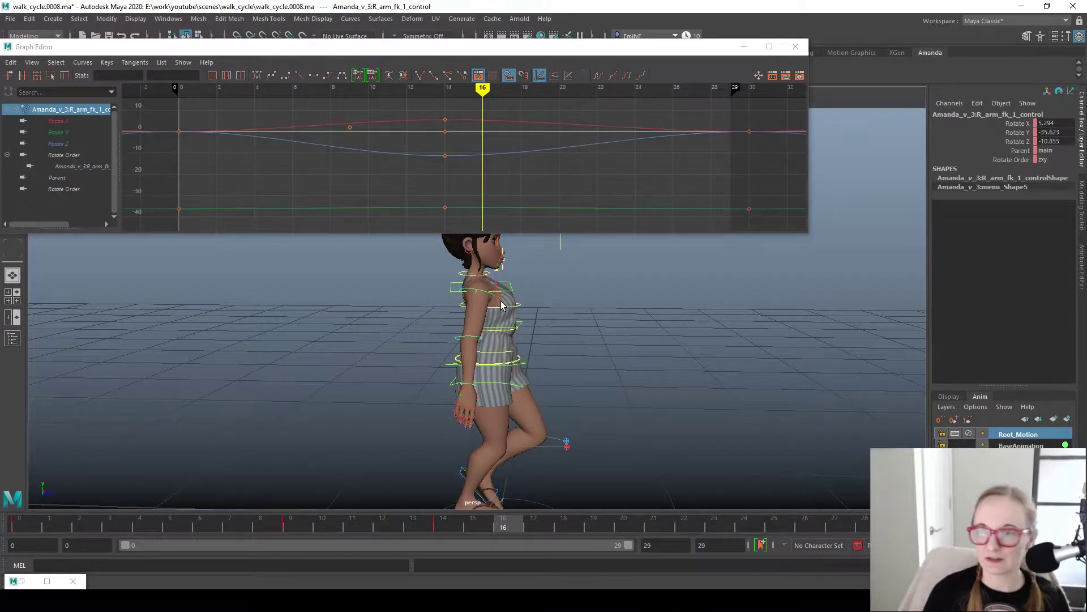
key("e")
left_click_drag(439, 412, 369, 424, "alt")
left_click(1052, 151)
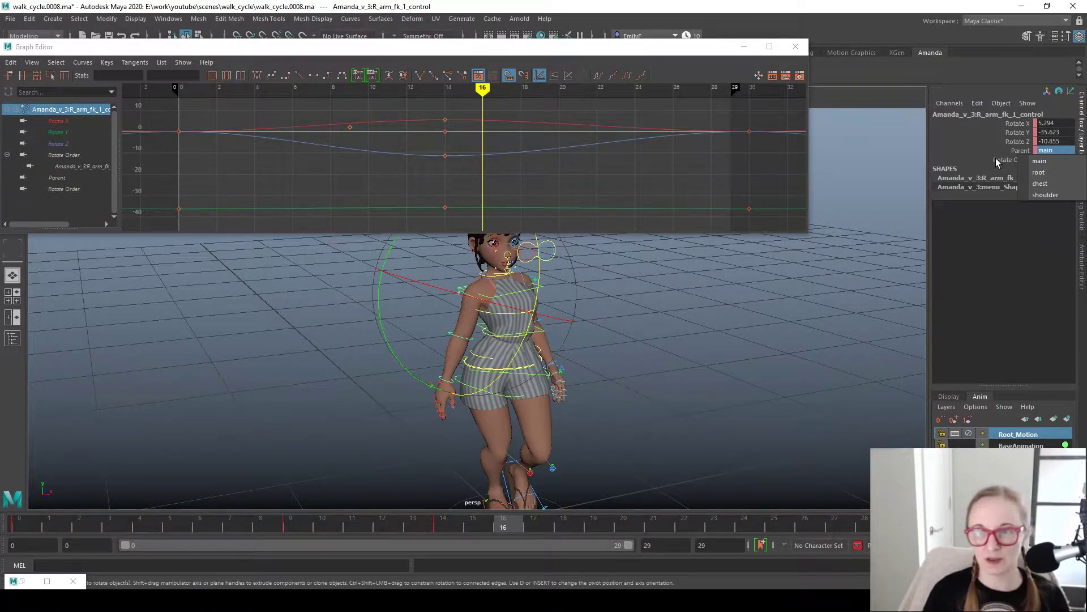
left_click(1014, 150)
left_click_drag(575, 375, 609, 367, "alt")
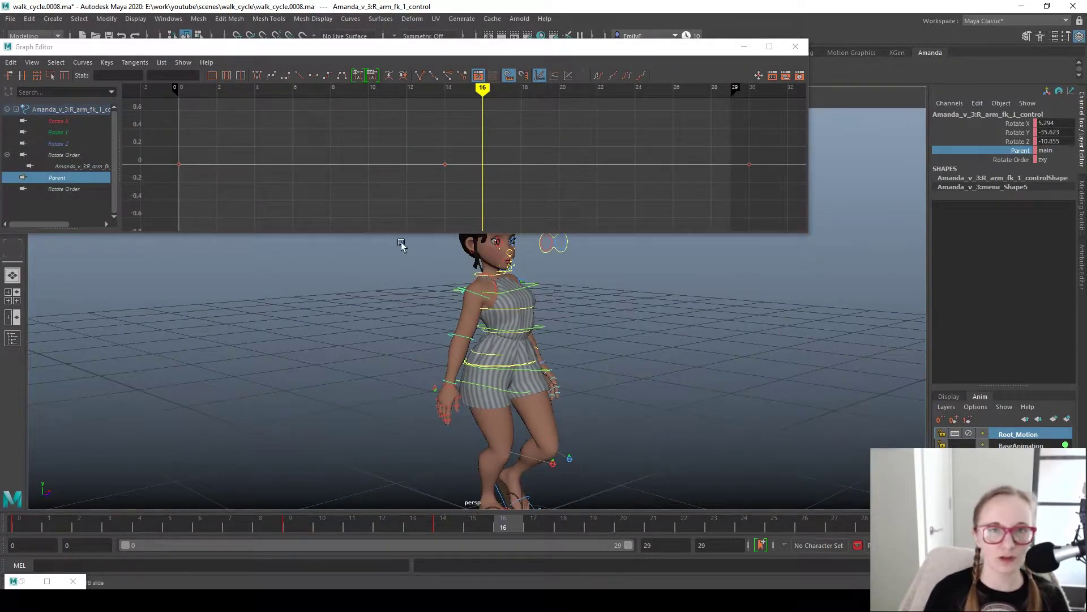
right_click(971, 162)
left_click(1003, 327)
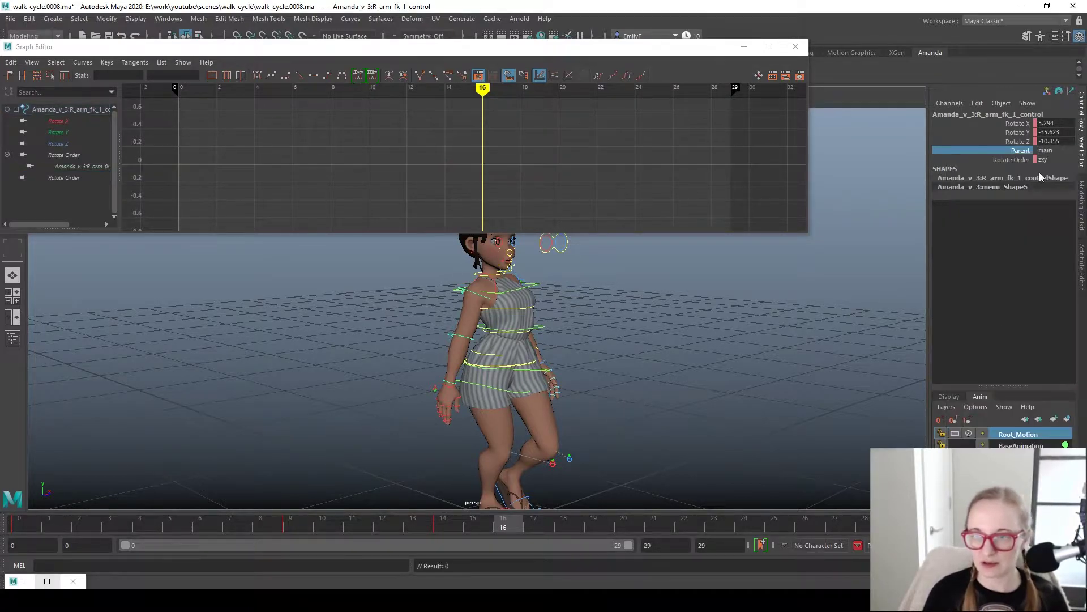
- Set the right upper arm control's Parent to shoulder and review the walk playback from the side and front
left_click(1046, 151)
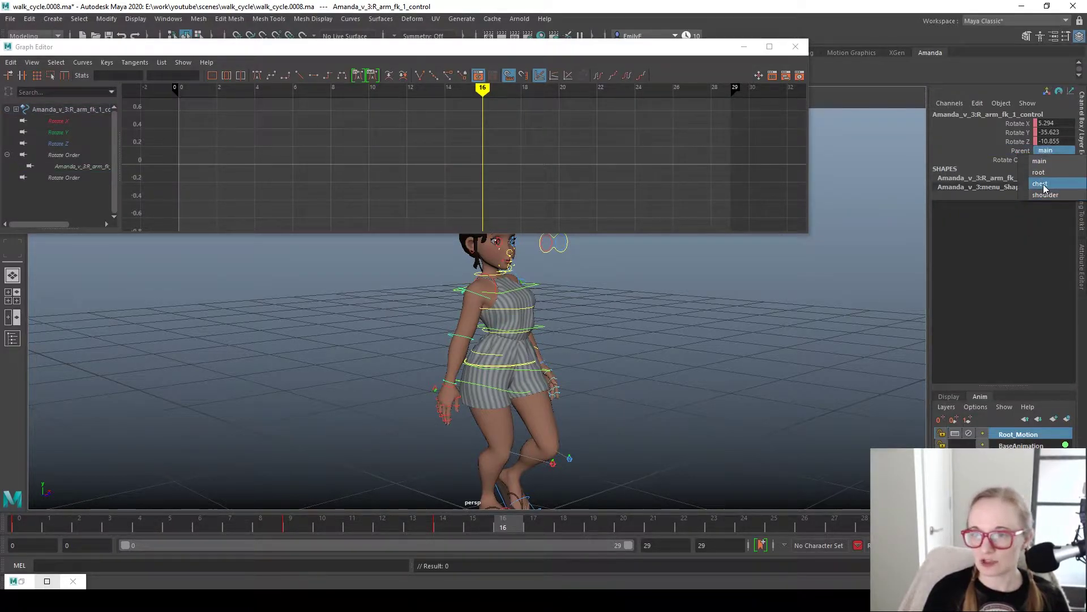
left_click(1045, 195)
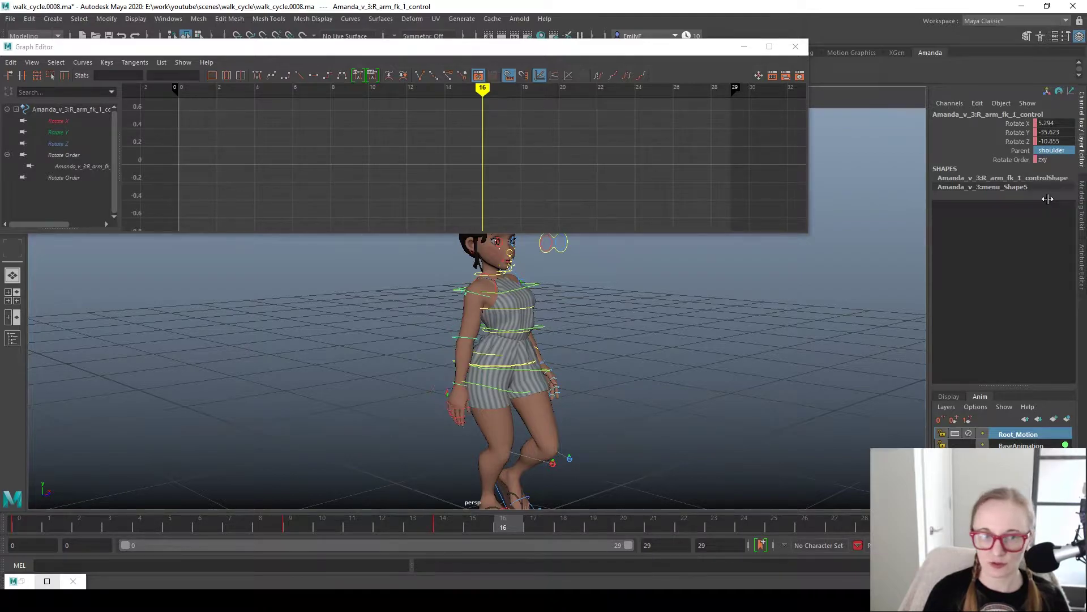
key("alt+v")
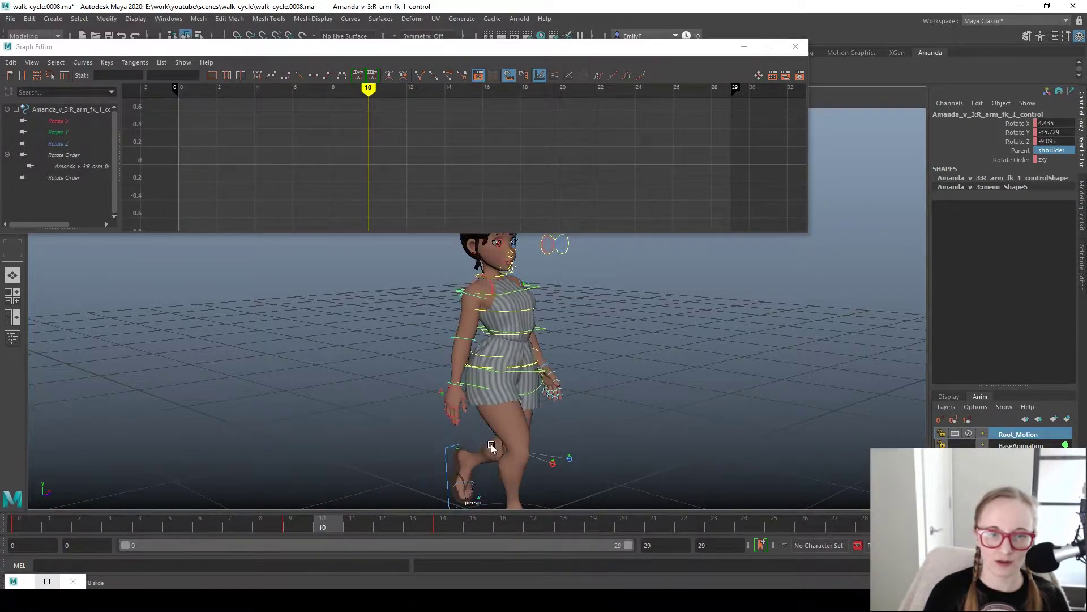
left_click_drag(544, 397, 558, 400, "alt")
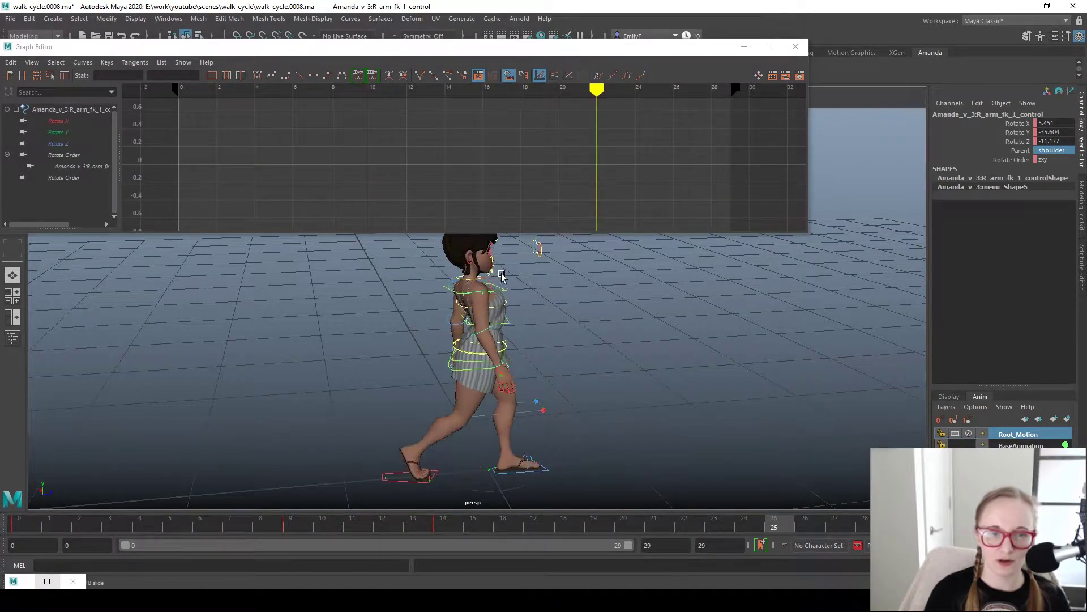
left_click_drag(551, 355, 406, 363, "alt")
left_click_drag(379, 402, 440, 396, "alt")
scroll(401, 352, "up", 3)
- Try rotating the right shoulder and upper arm controls about Y at frame 22, and undo the test rotations
left_click(530, 338)
left_click_drag(443, 389, 450, 363)
key("ctrl+z")
key("q")
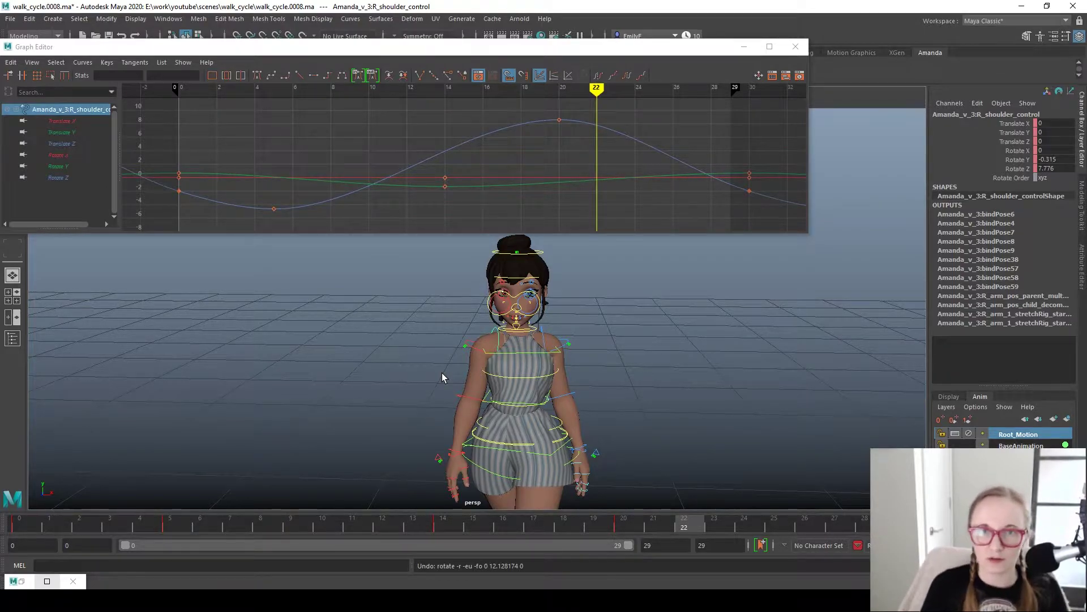
key("e")
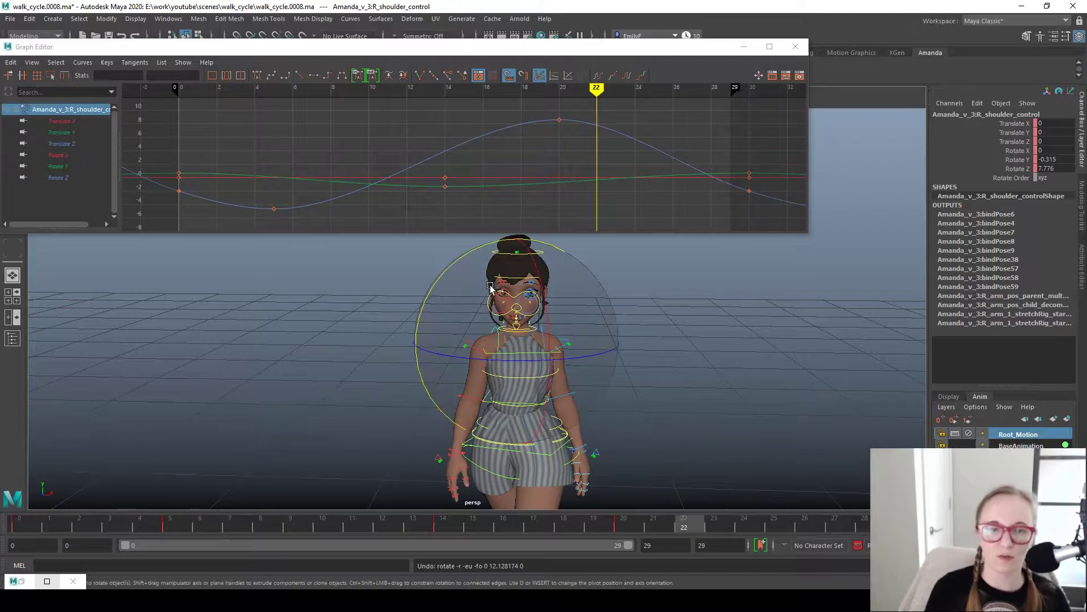
left_click_drag(478, 255, 424, 272)
key("s")
left_click(487, 345)
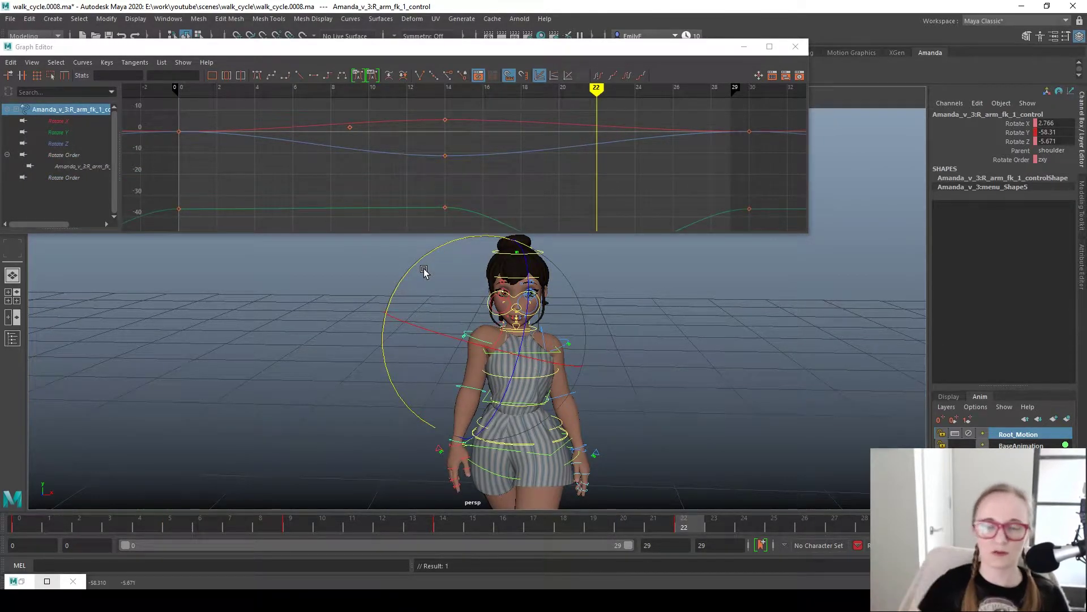
key("ctrl+z")
key("ctrl+z")
key("ctrl+z")
key("ctrl+z")
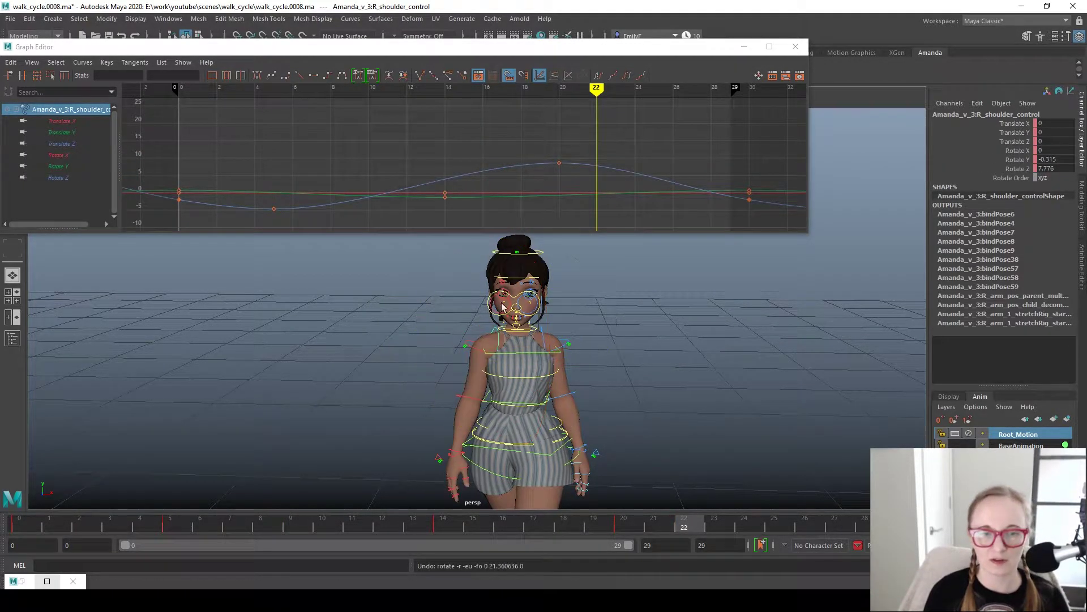
- Set the right upper arm control's Parent to main and key the attribute at frame 22
left_click(480, 356)
key("e")
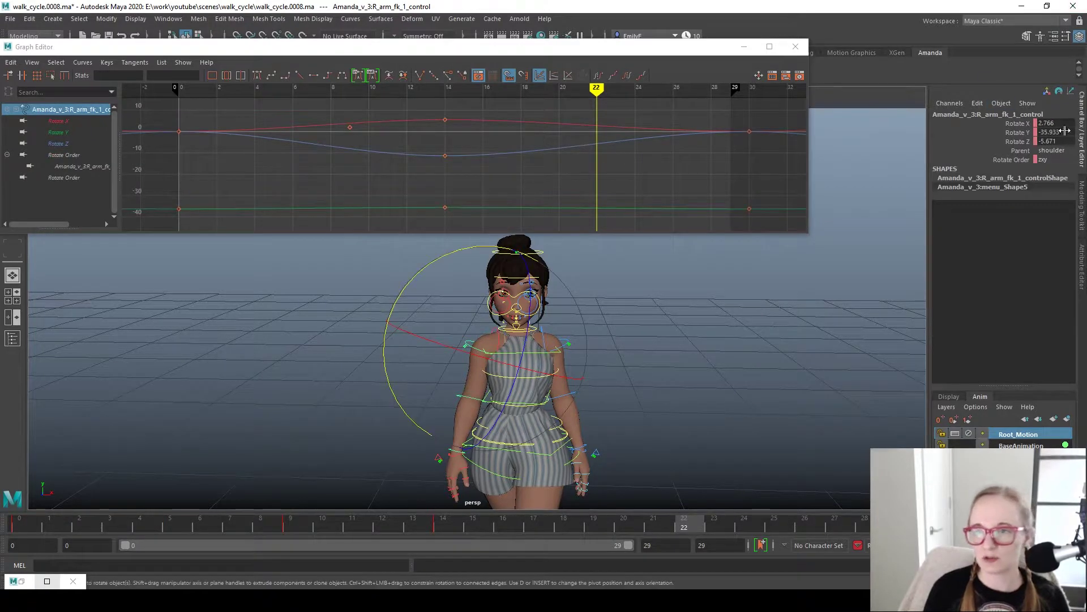
left_click(1055, 152)
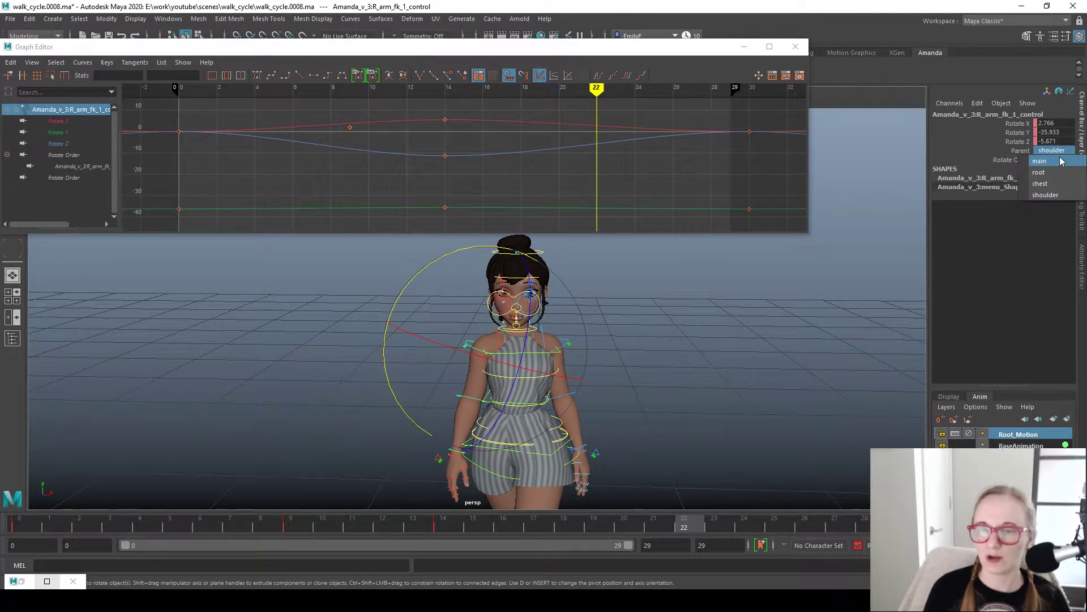
left_click(1061, 161)
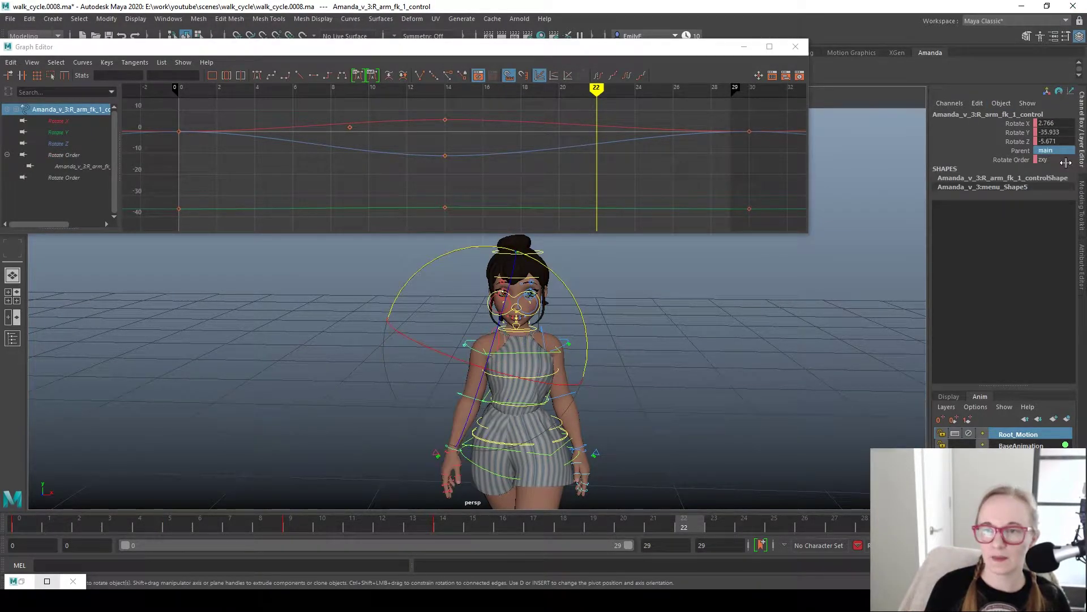
left_click(1025, 151)
right_click(1024, 149)
left_click(1021, 171)
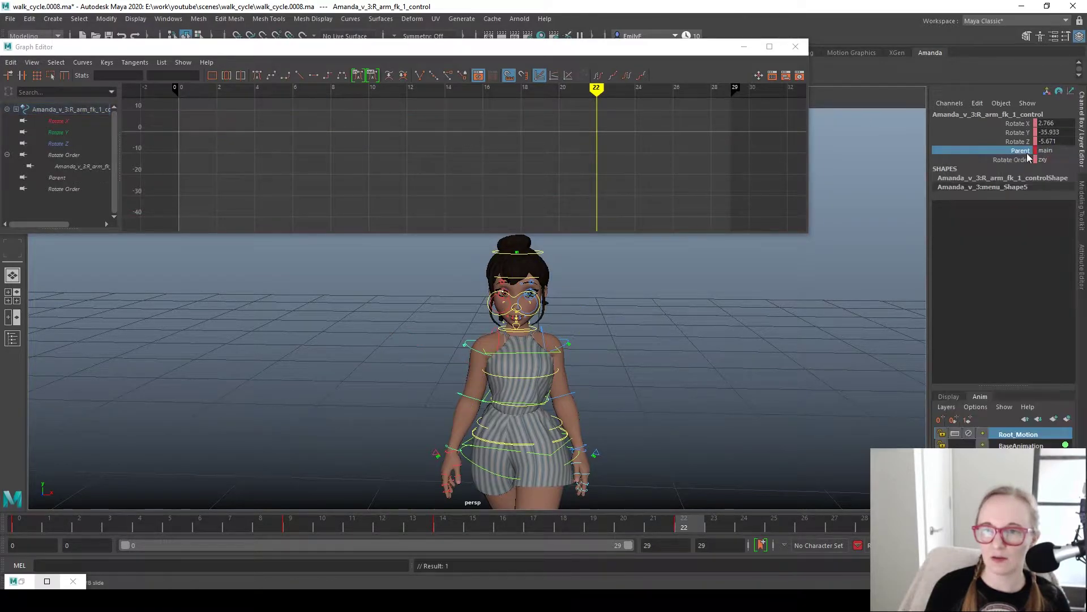
left_click(1053, 151)
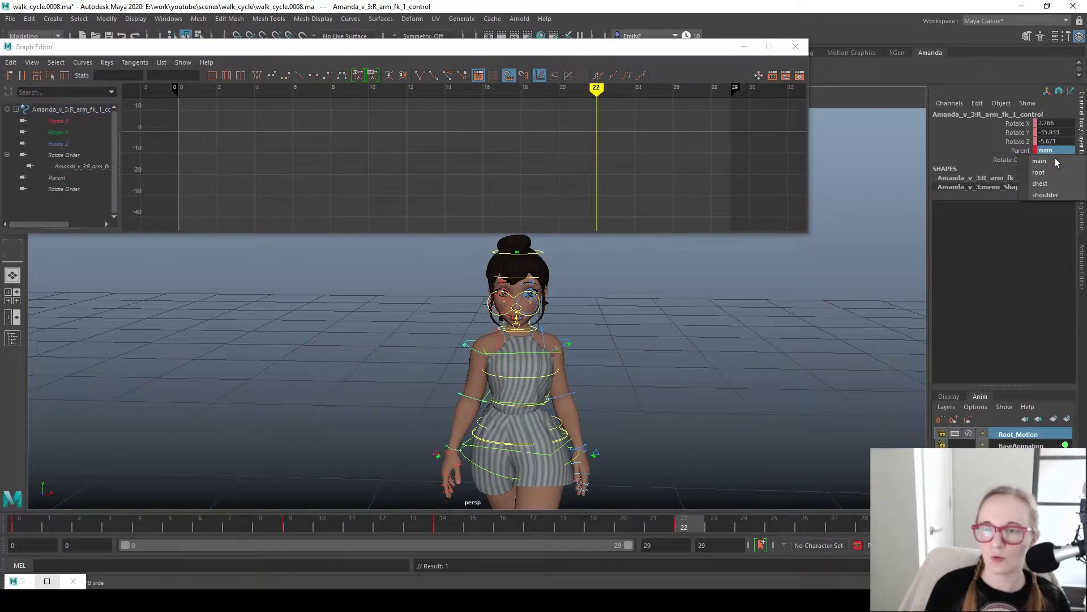
left_click(1013, 152)
left_click_drag(577, 403, 629, 378, "alt")
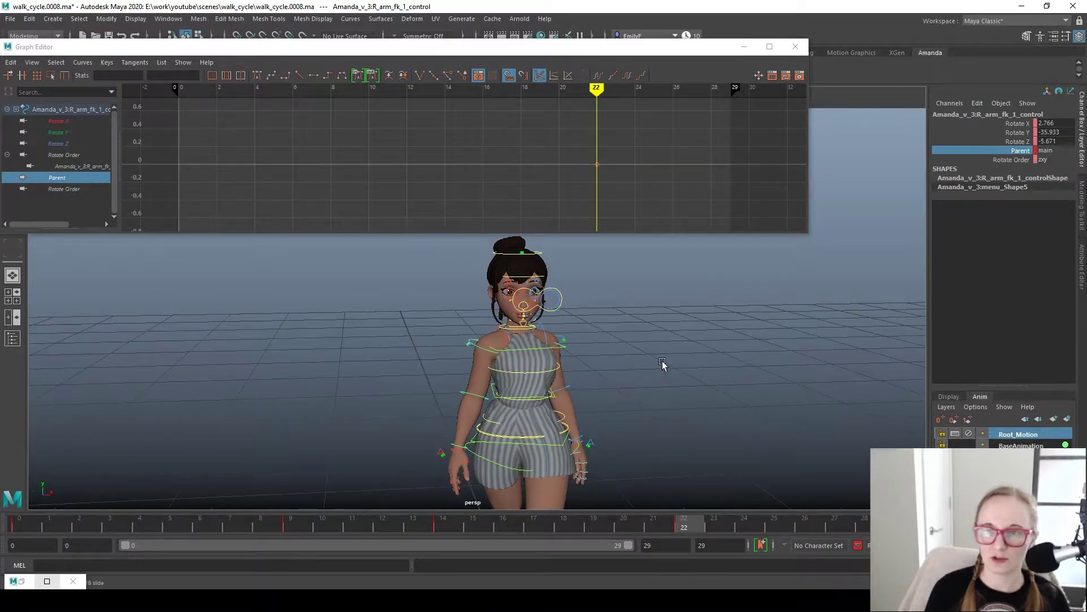
- Switch the right upper arm control's Parent to chest, try rotating the upper spine IK control, and undo the rotation
left_click(1054, 151)
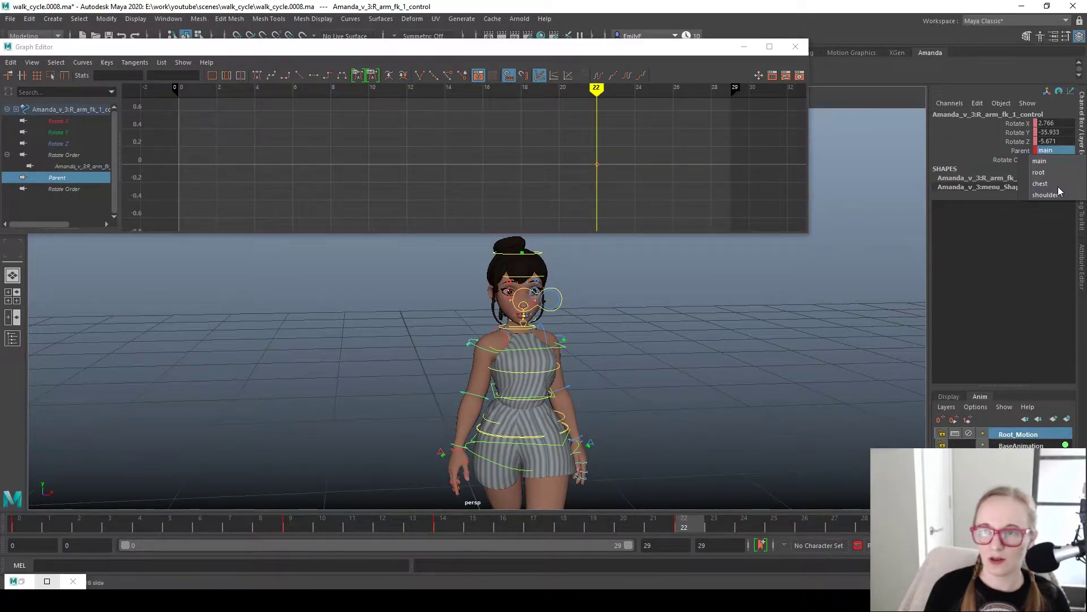
left_click(1048, 178)
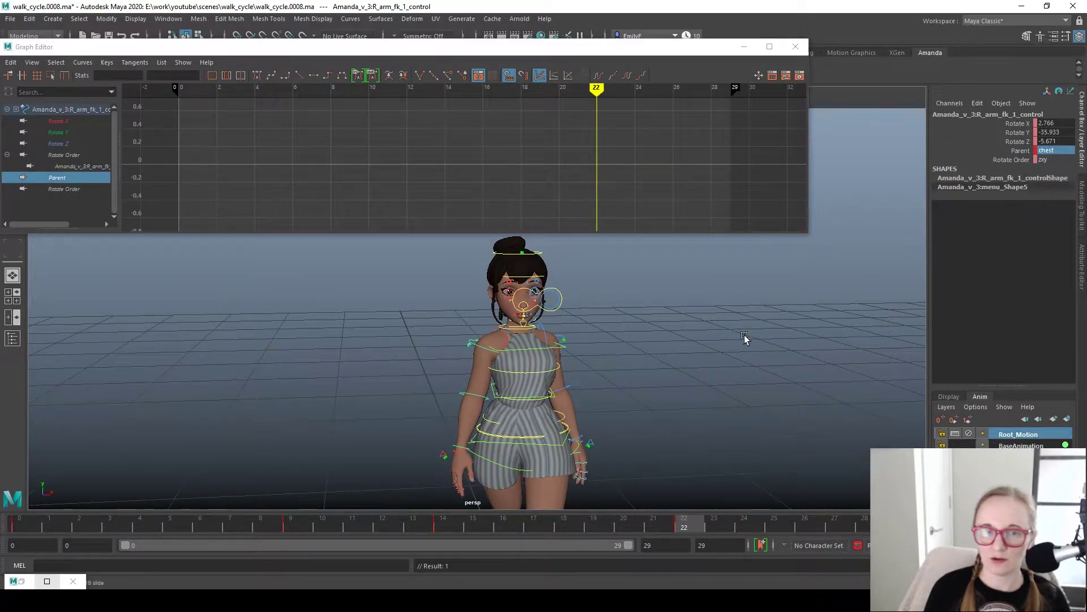
left_click(502, 402)
right_click(560, 361)
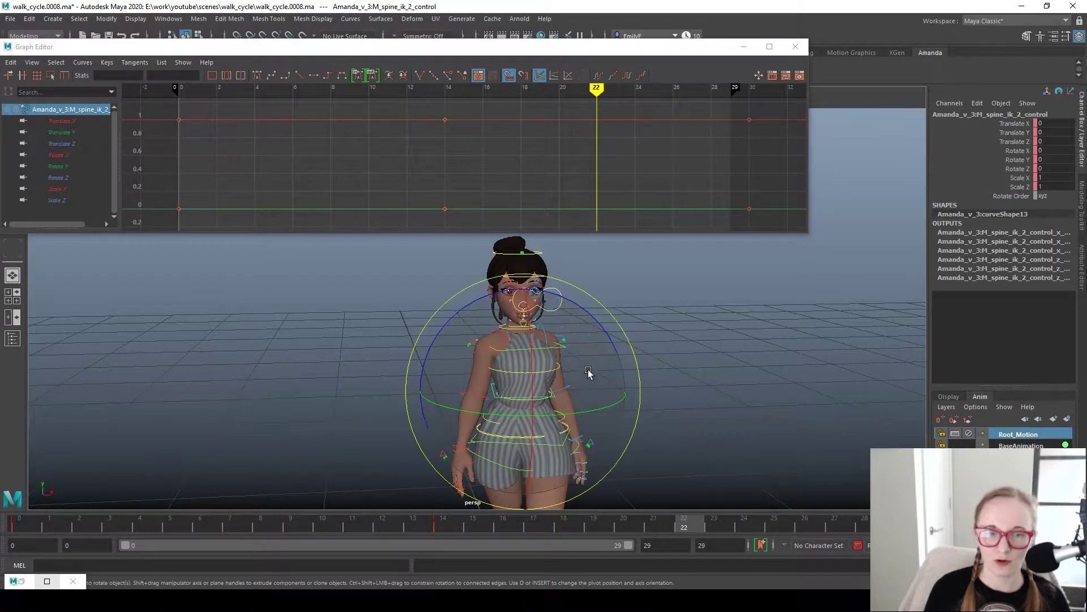
left_click(512, 352)
left_click_drag(635, 339, 583, 363)
key("ctrl+z")
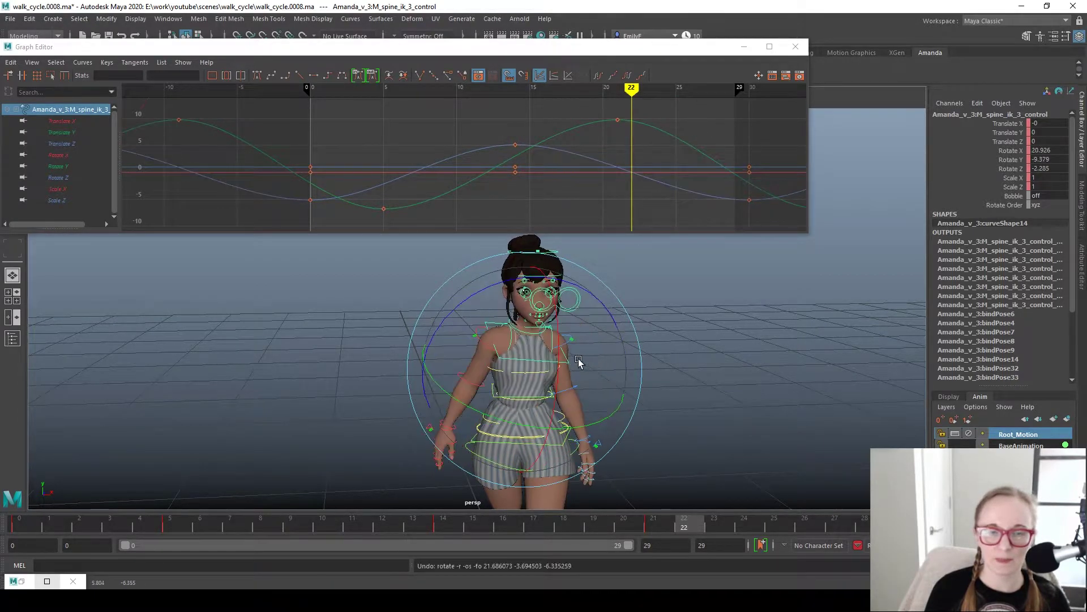
key("ctrl+z")
- Try rotating the right shoulder control at frame 22 with the arm parented to the chest, and undo it
left_click(457, 299)
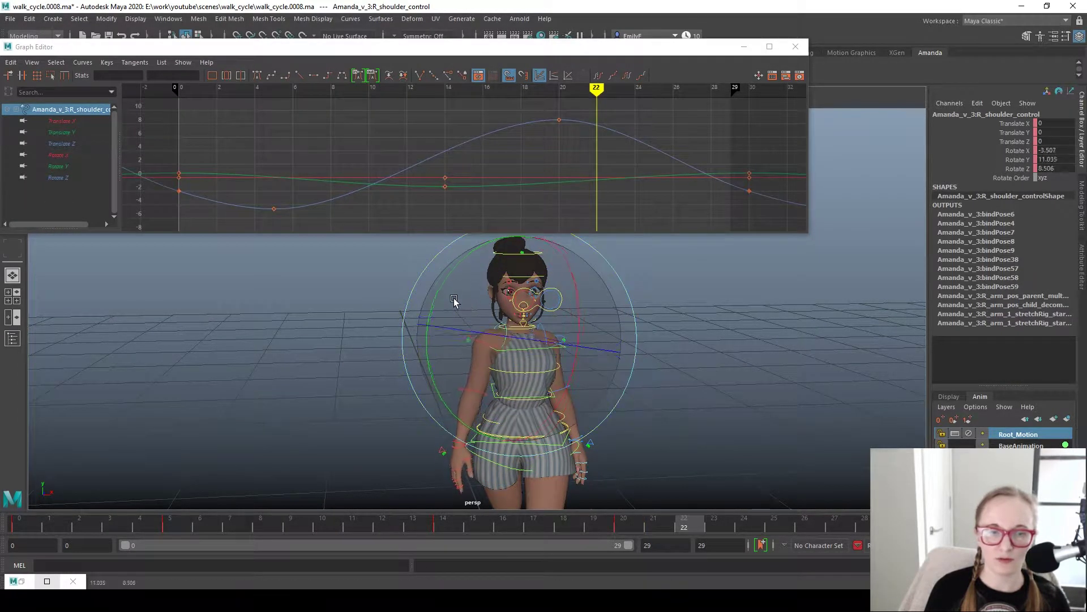
key("ctrl+z")
left_click_drag(590, 318, 532, 306, "alt")
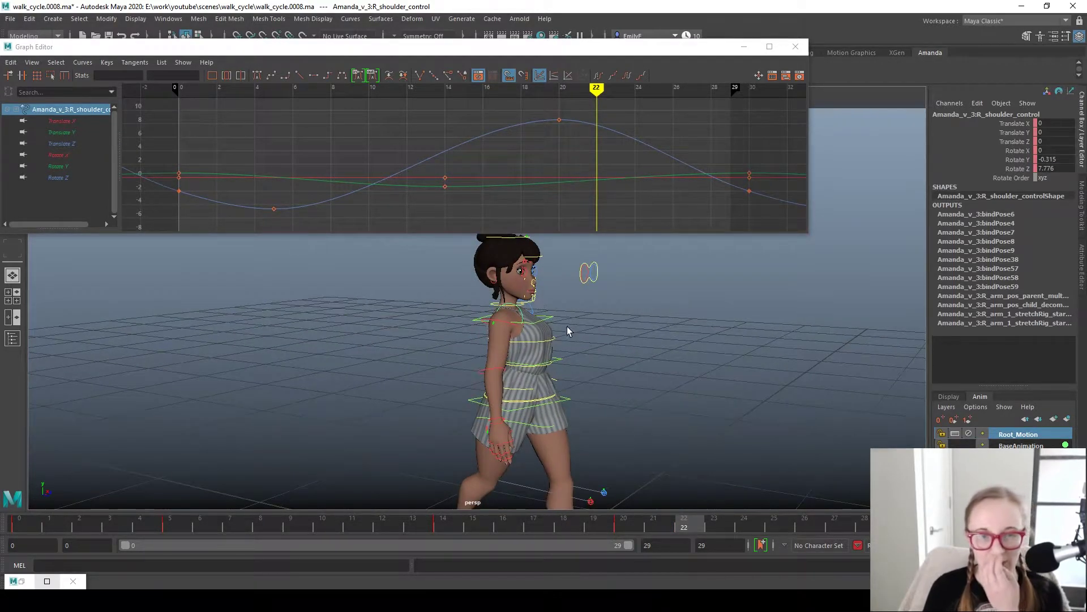
- Clear the animation on the right upper arm control's Parent attribute and set Parent to main
left_click(505, 322)
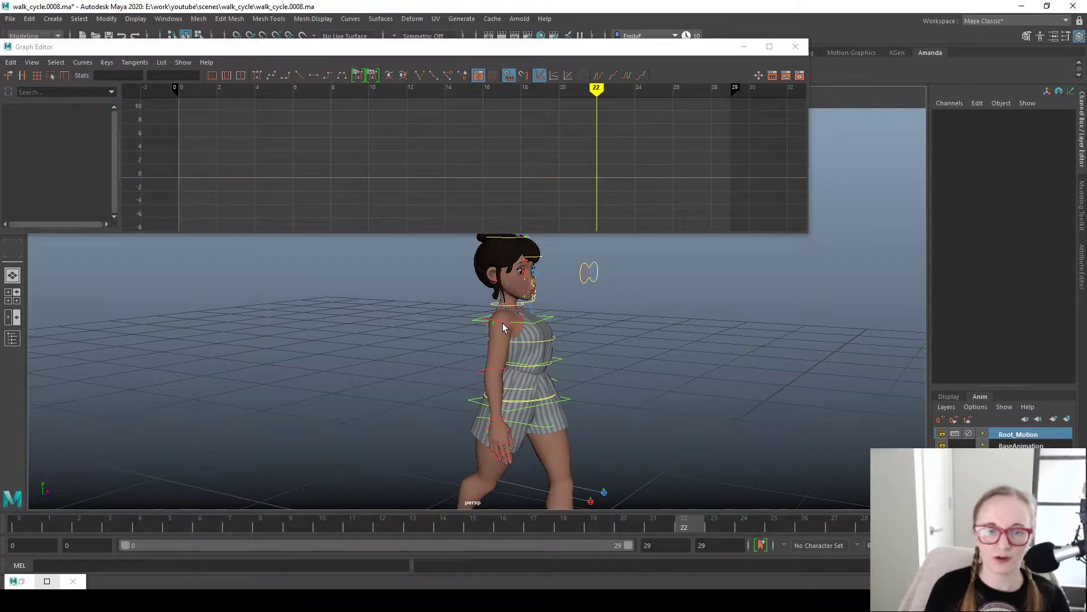
left_click(504, 328)
key("e")
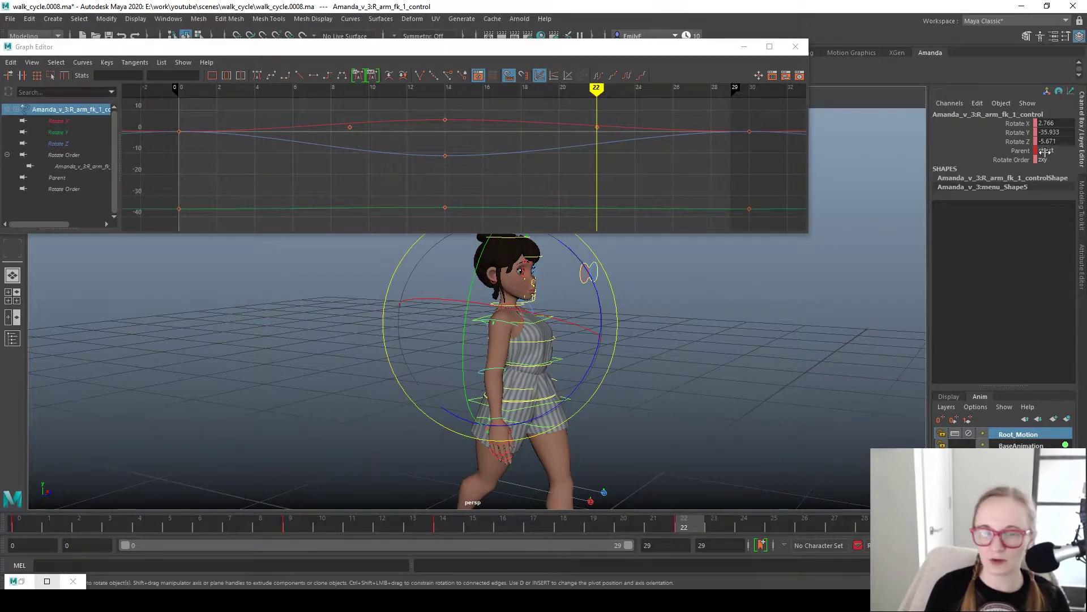
left_click(991, 149)
right_click(991, 148)
left_click(997, 324)
left_click(1049, 150)
left_click(1060, 169)
- Swing the right upper arm forward at frame 21, keying Rotate X at about 11.4, Rotate Y about -30.5 and Rotate Z about 22.6
right_click(538, 300)
left_click(478, 150)
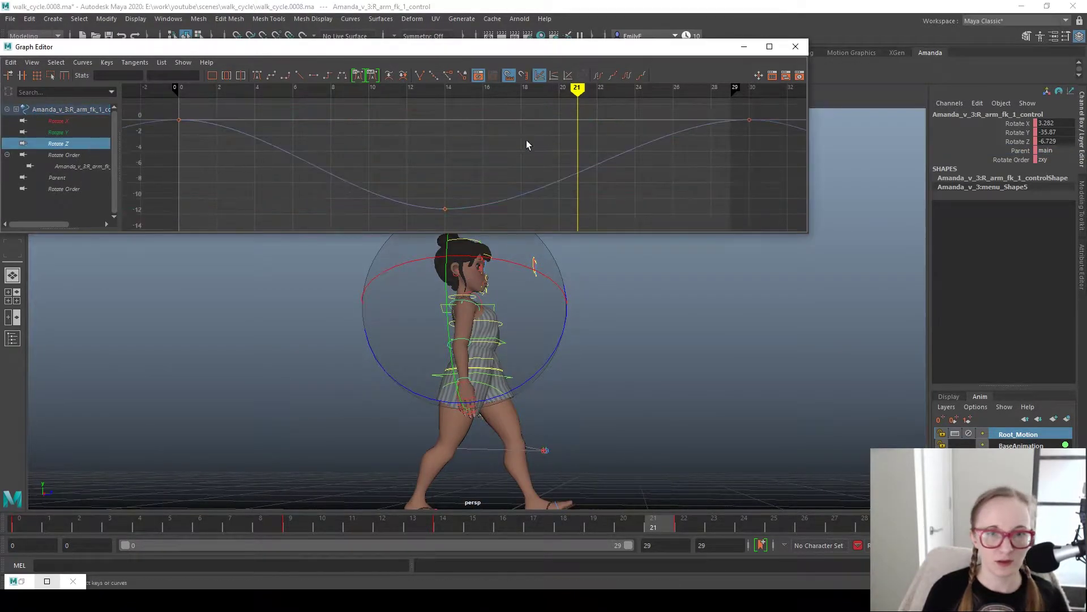
left_click_drag(565, 342, 566, 384)
left_click_drag(629, 323, 620, 240, "alt")
left_click_drag(611, 317, 594, 343)
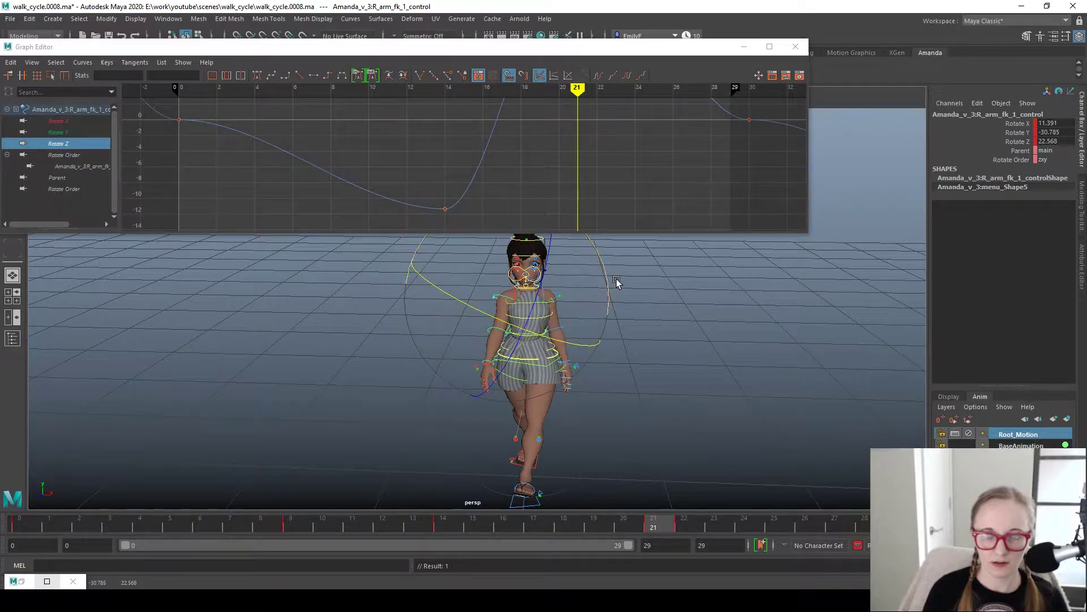
left_click_drag(616, 280, 488, 361, "alt")
right_click_drag(459, 371, 517, 369, "alt")
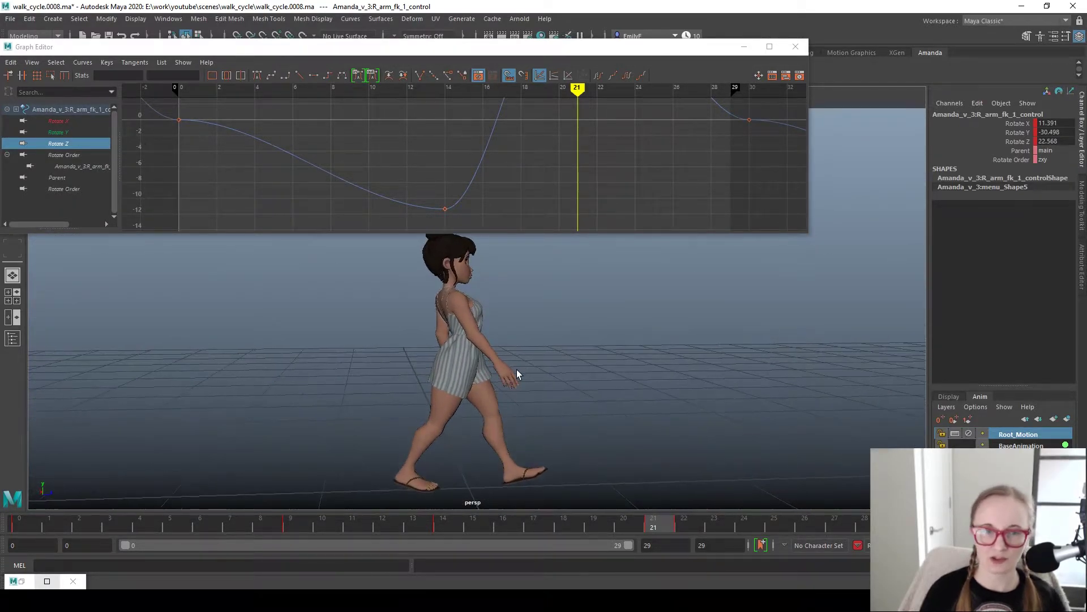
- Examine the right upper arm's Rotate X, Rotate Y and Rotate Z curves together and scrub to frame 6
key("f")
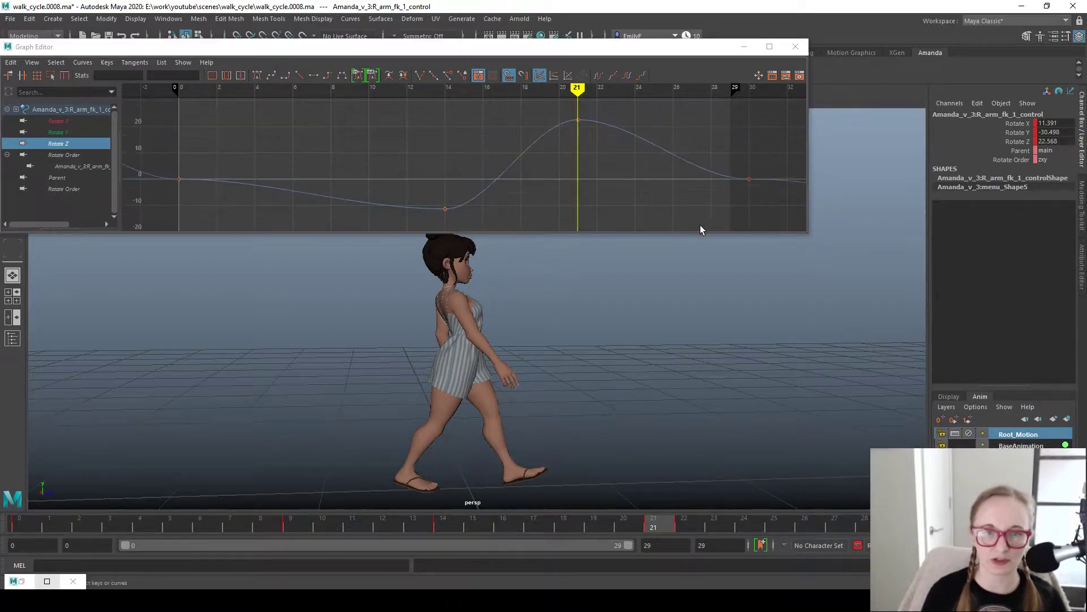
left_click_drag(57, 121, 70, 148)
key("f")
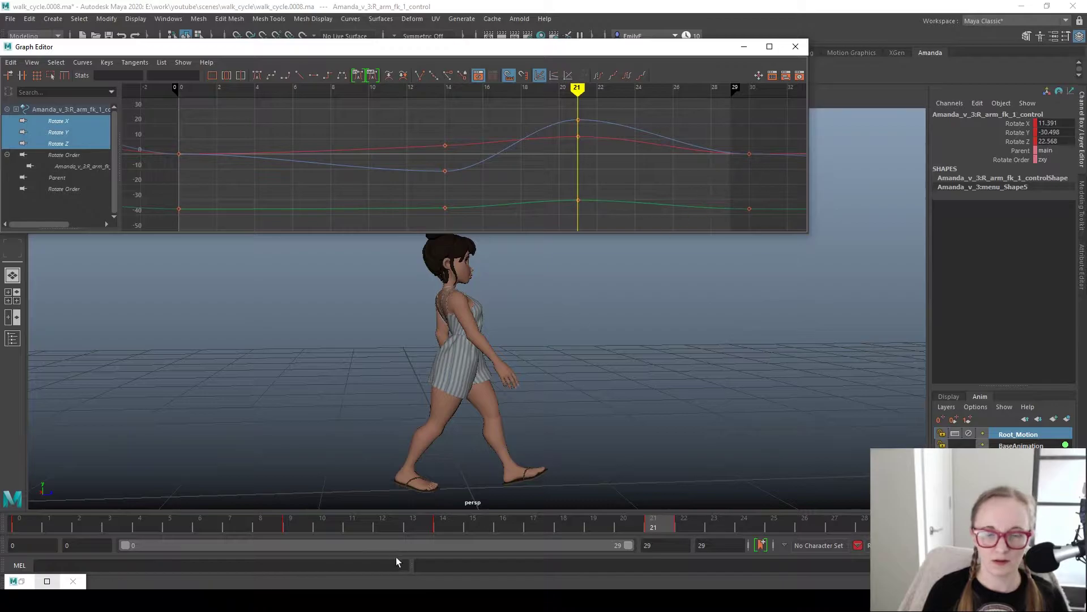
left_click_drag(179, 525, 205, 490)
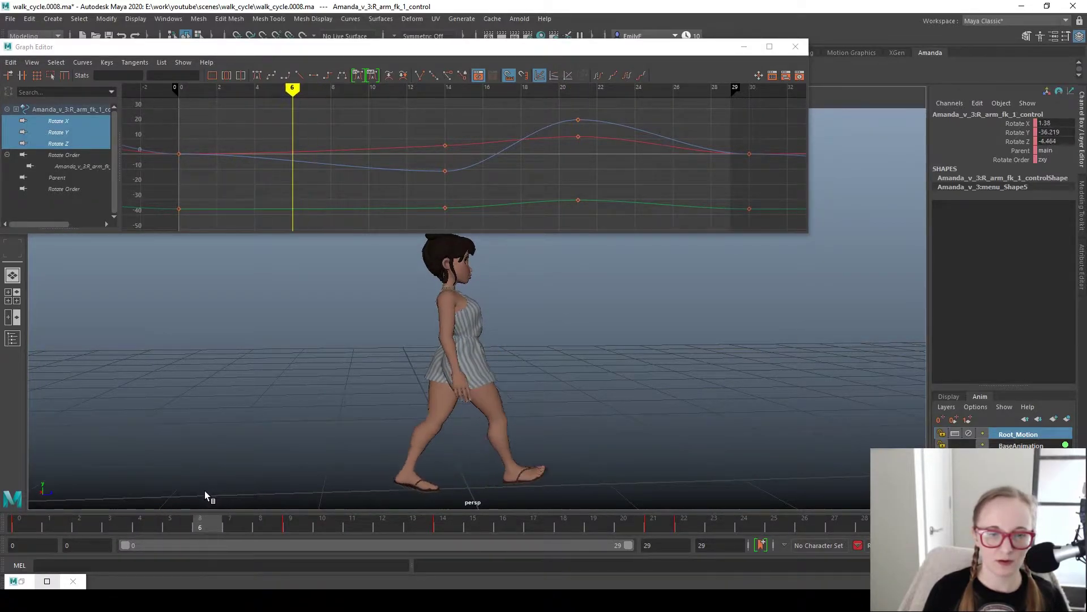
- Rotate the right upper arm backward at frame 6 and key it with Rotate Z at about -16.9
key("e")
left_click_drag(514, 376, 512, 401)
key("s")
left_click_drag(585, 386, 706, 391, "alt")
left_click_drag(568, 318, 585, 337)
left_click_drag(585, 338, 351, 294, "alt")
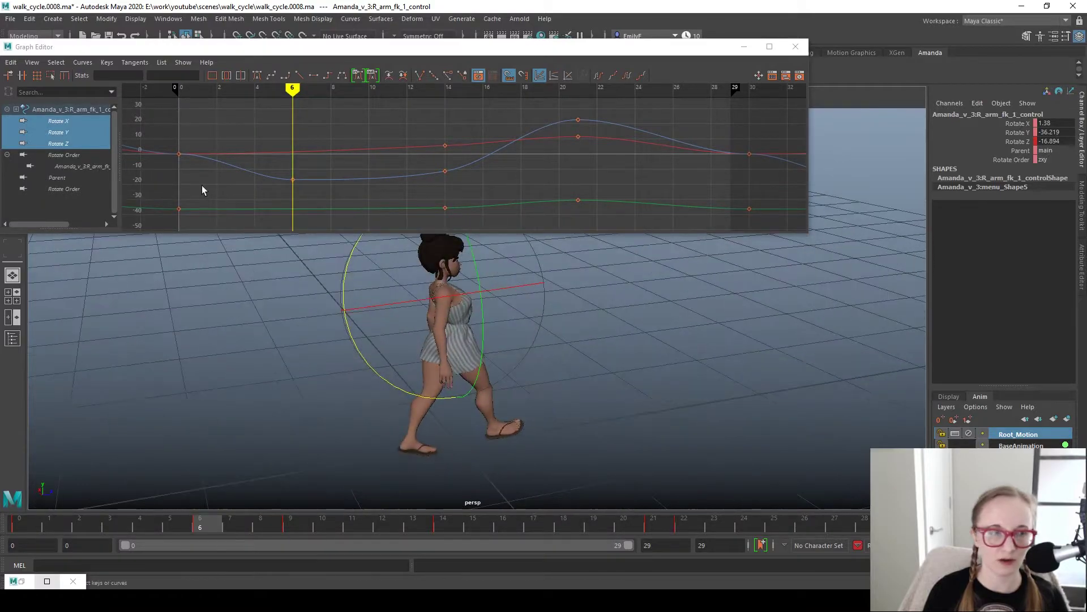
- Isolate the right upper arm's Rotate Z curve and set its frame 6 key to -22
left_click(83, 145)
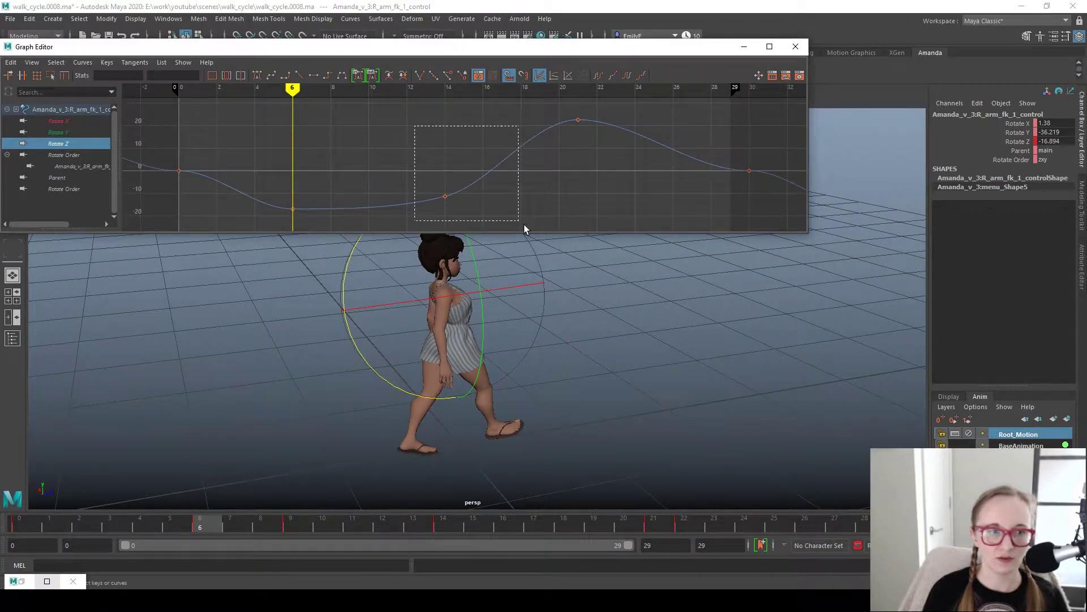
left_click_drag(525, 224, 524, 226)
left_click_drag(548, 114, 658, 160)
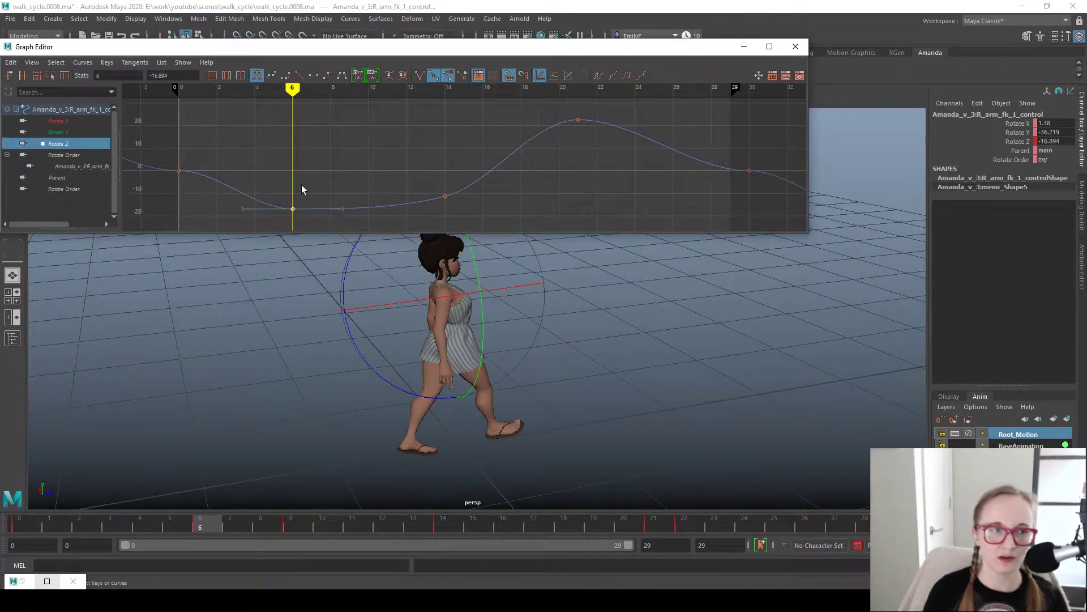
left_click_drag(417, 170, 514, 227)
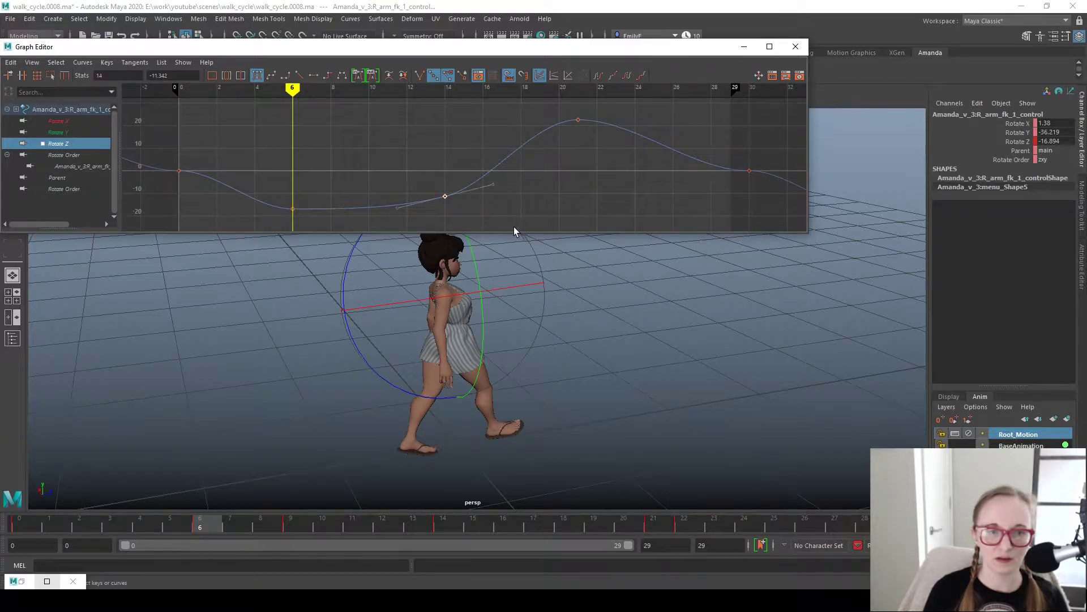
left_click_drag(347, 362, 298, 344, "alt")
left_click_drag(249, 160, 309, 224)
left_click(187, 75)
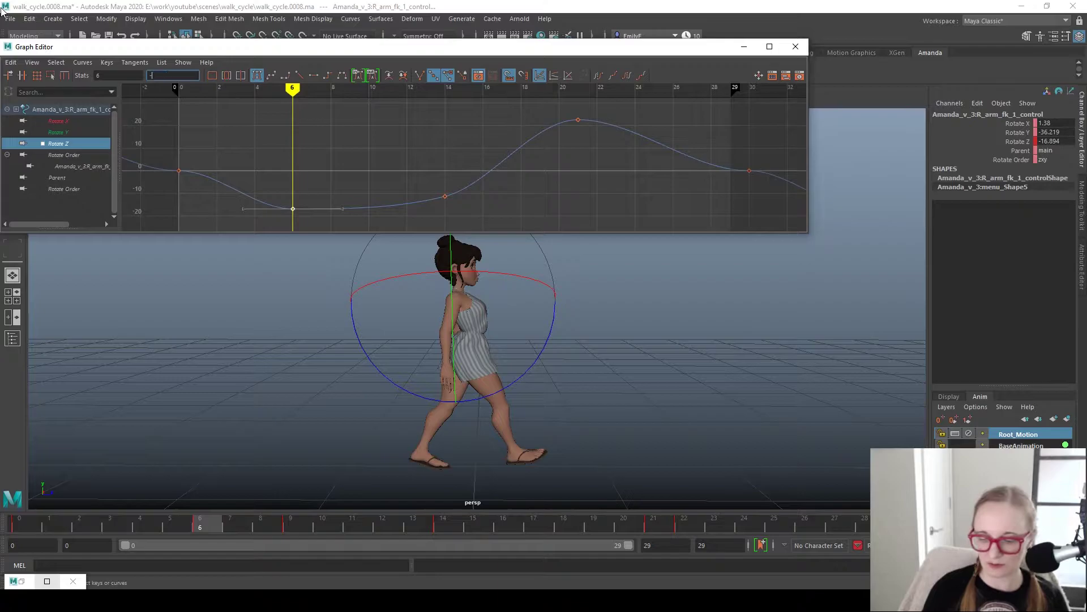
type("-22")
key("Return")
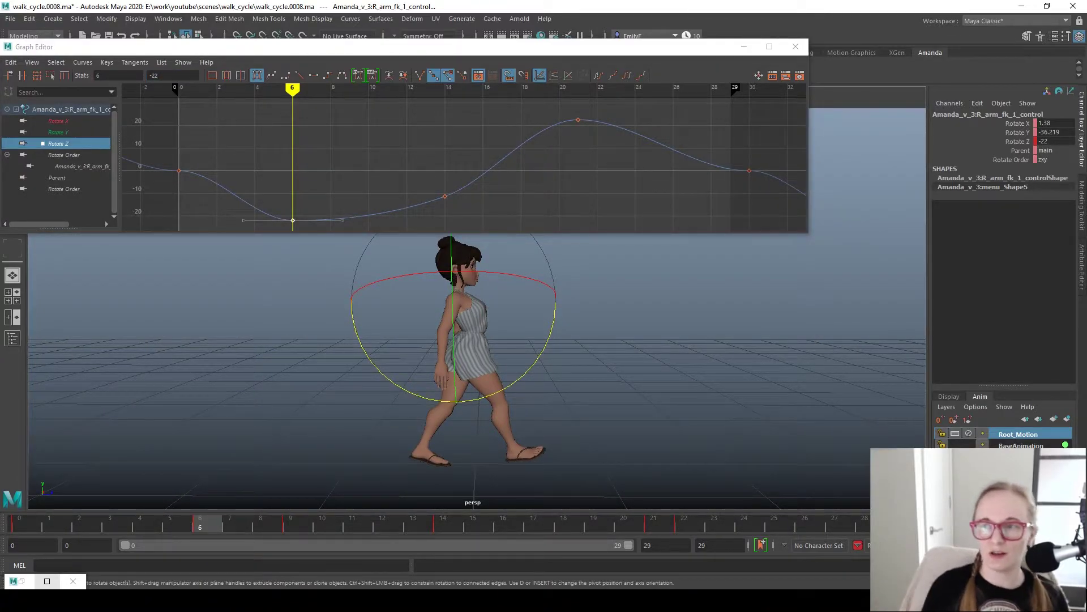
- Check the arm swing in the reference walk video and set the upper arm's frame 6 Rotate Z key to -12
left_click_drag(1086, 193, 477, 155)
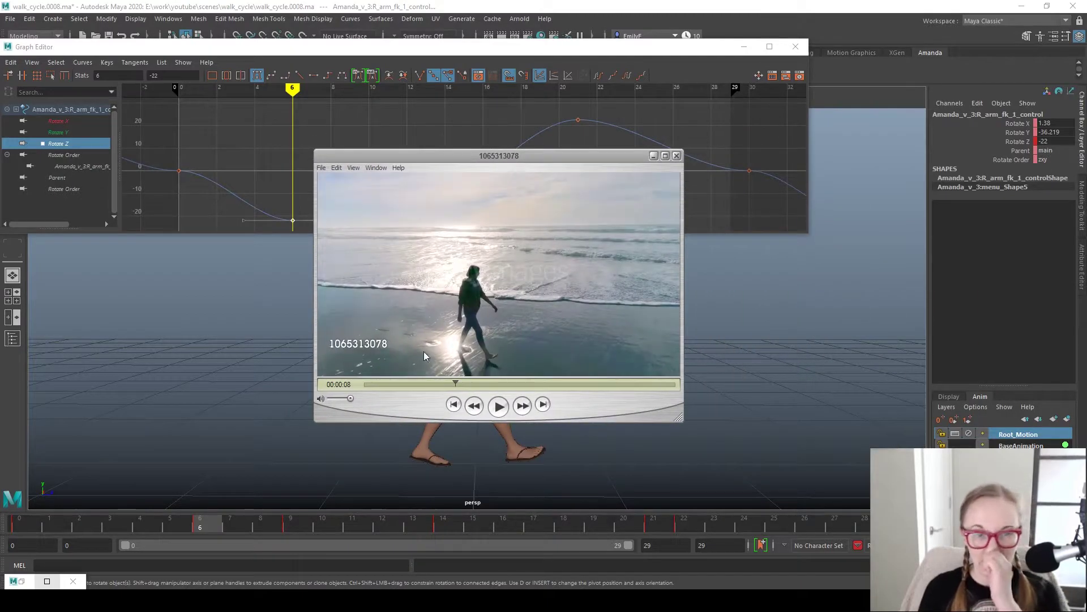
left_click_drag(391, 383, 416, 372)
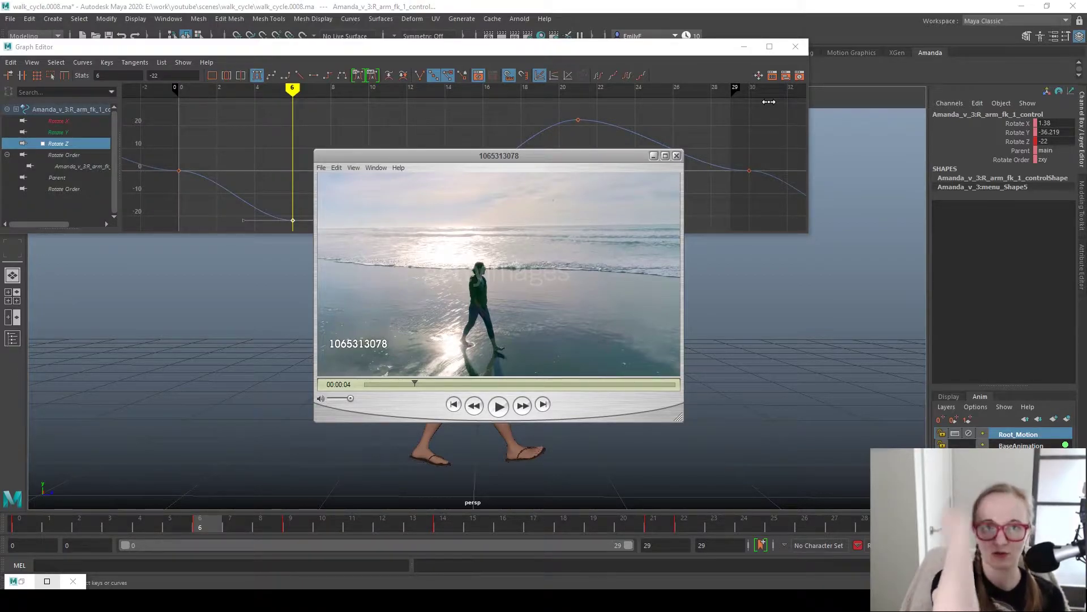
left_click(264, 157)
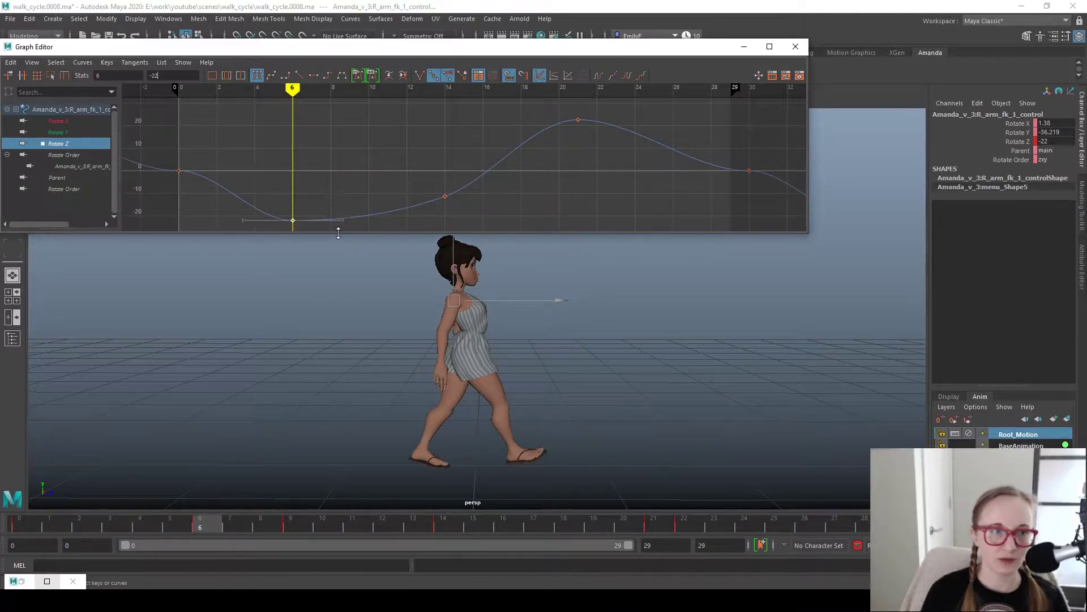
type("-12")
key("Return")
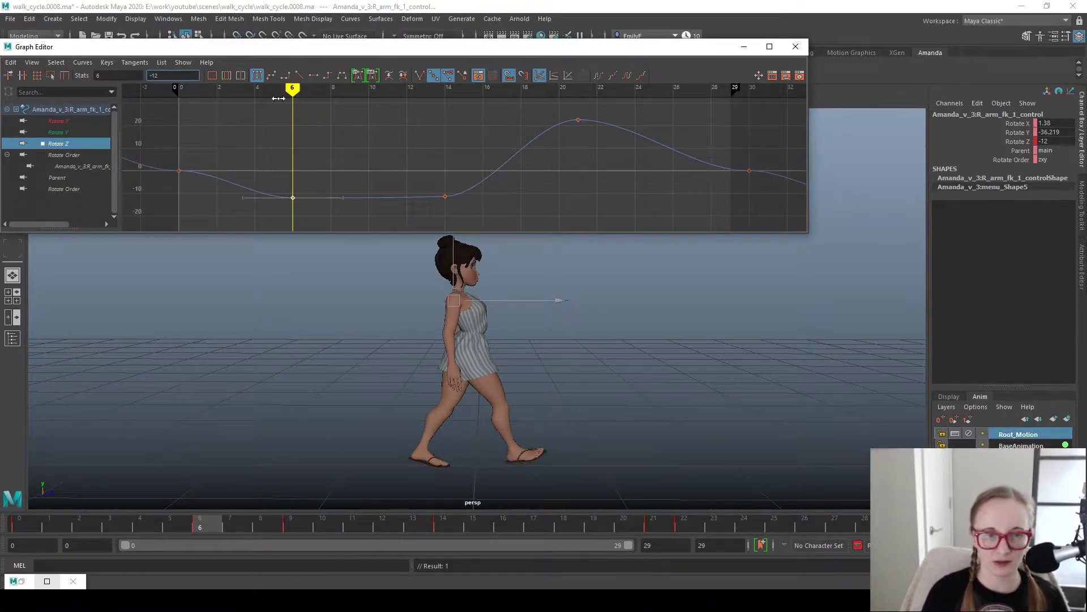
- Delete the upper arm's Rotate Z key at frame 14 and slope the tangents at frames 0 and 30 for a smooth loop
left_click(445, 197)
key("Delete")
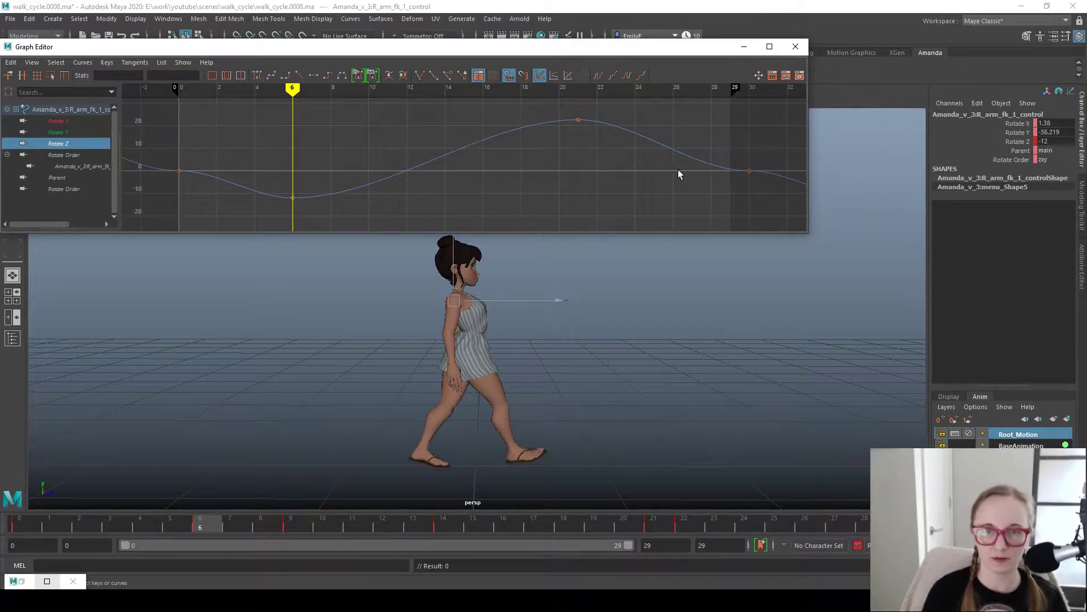
key("f")
left_click_drag(263, 168, 309, 189)
left_click_drag(317, 91, 341, 228)
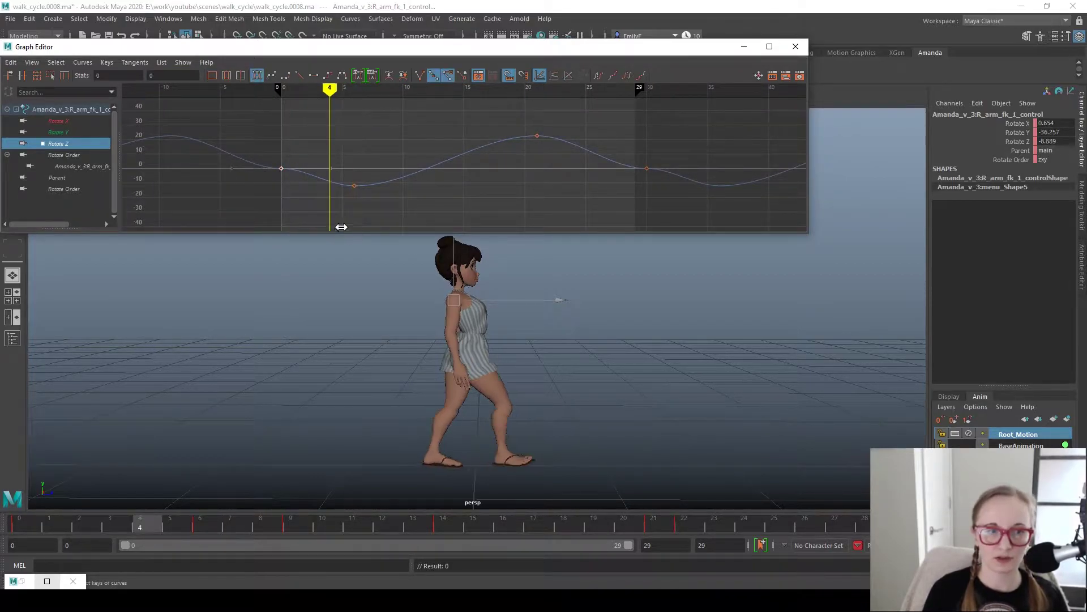
middle_click_drag(314, 197, 328, 155)
left_click(647, 168)
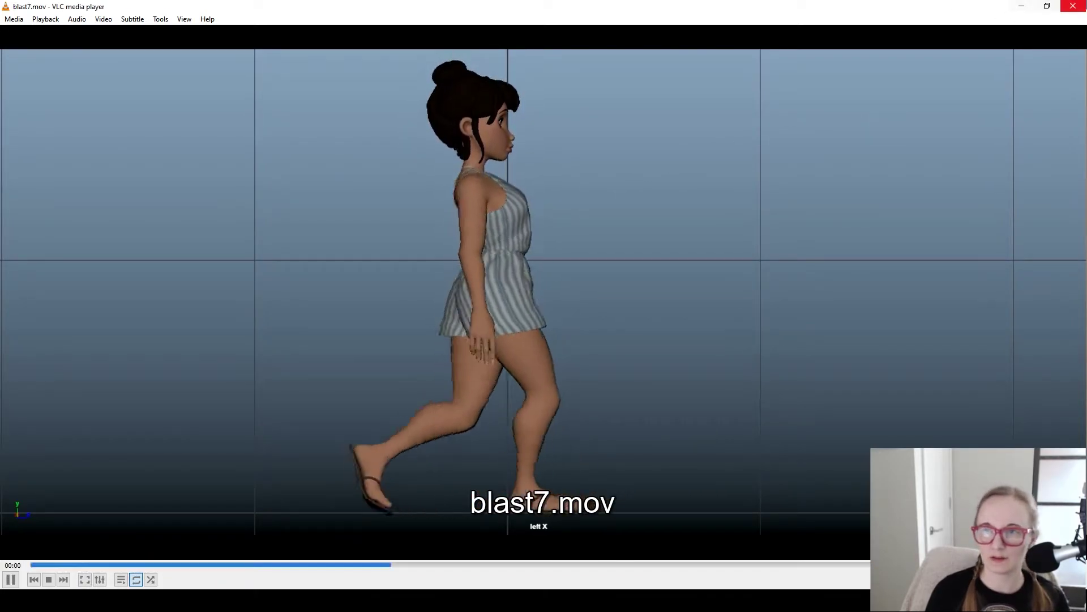
- Close the playblast and insert a Rotate Z key on the right forearm control at frame 10, about 5.4 with flat tangents
left_click(1074, 6)
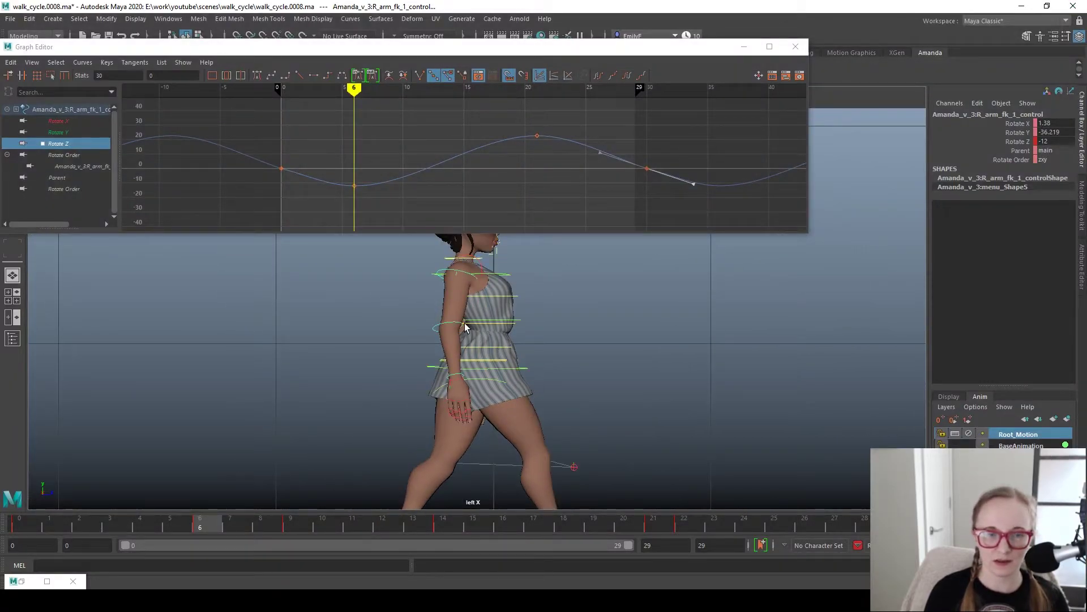
left_click(459, 326)
left_click(62, 122)
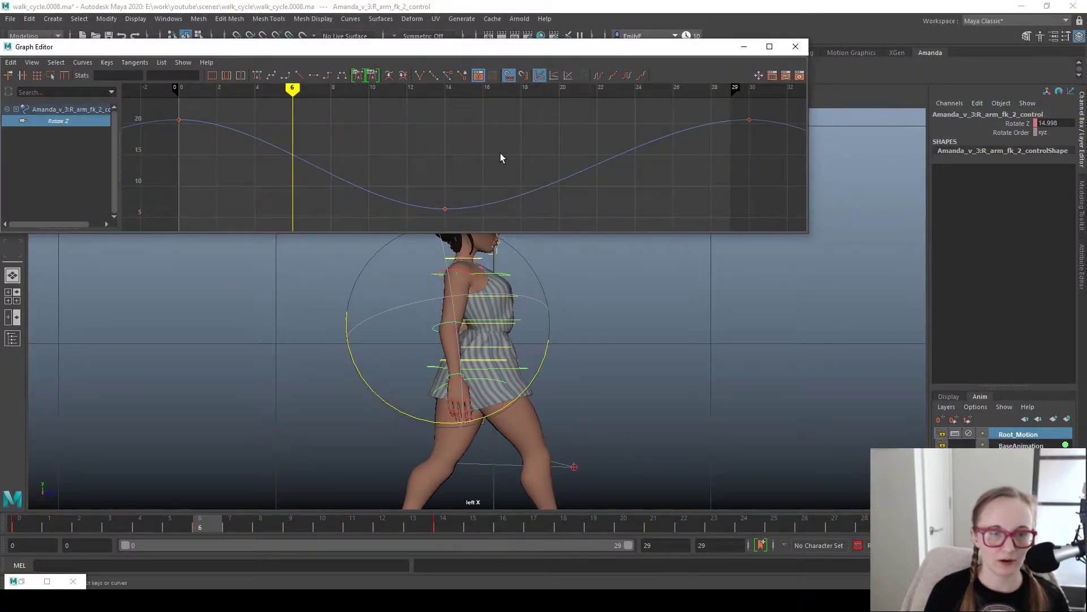
mouse_move(40, 535)
left_mouse_down()
mouse_move(20, 524)
mouse_move(417, 513)
mouse_move(155, 462)
mouse_move(175, 451)
mouse_move(388, 454)
mouse_move(325, 453)
mouse_move(346, 440)
left_mouse_up()
left_click_drag(437, 170, 506, 244)
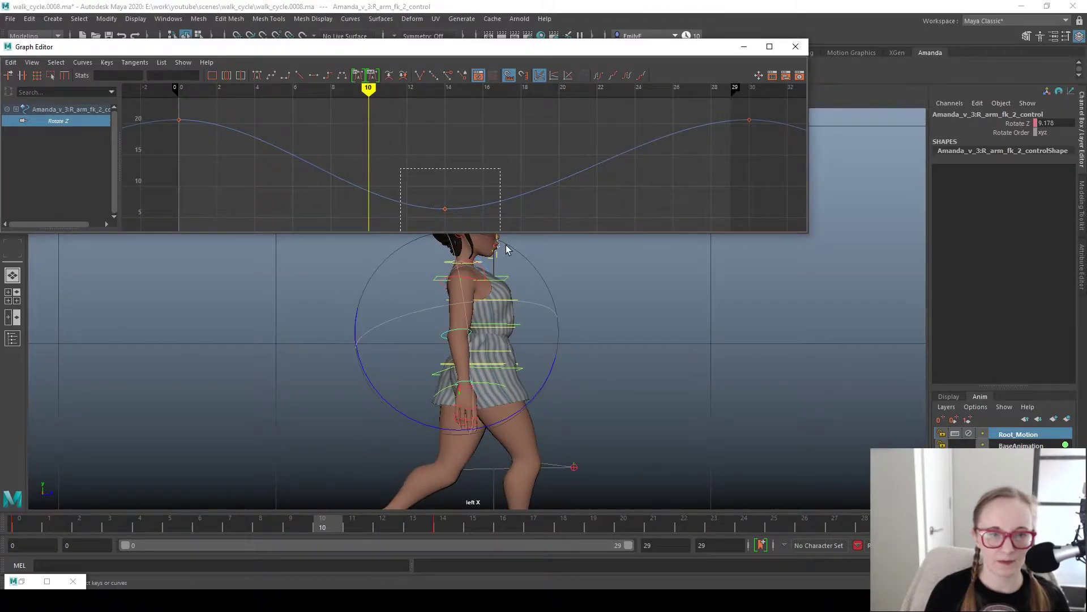
right_click(355, 171)
left_click(355, 154)
middle_click_drag(340, 182, 346, 208)
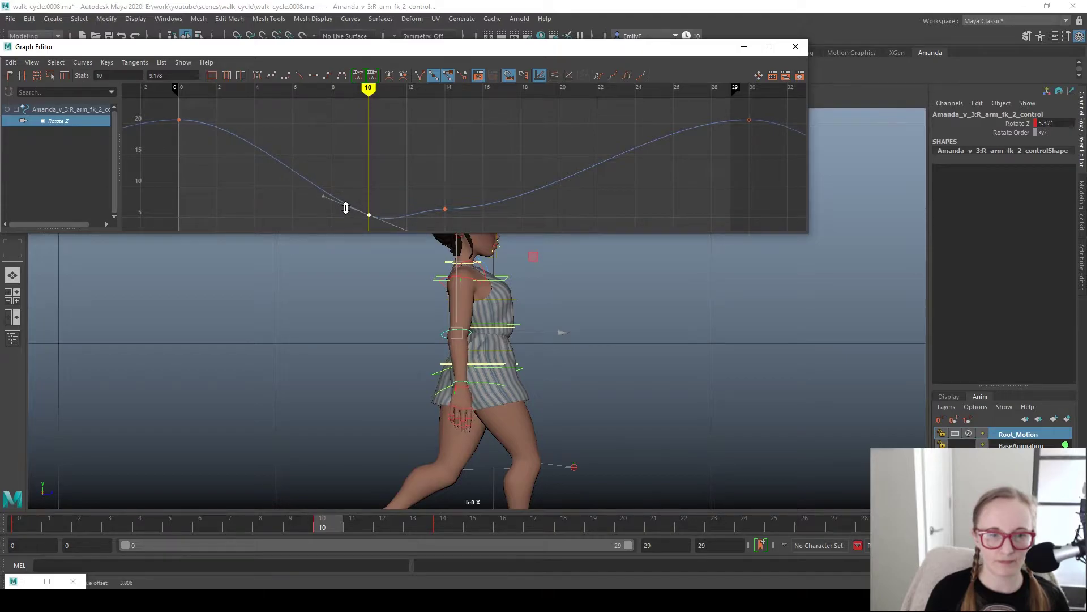
left_click(313, 76)
- On the forearm's Rotate Z curve, raise the frame 14 key to about 7.8 with sloped tangents and key frame 26 at about 26.2
left_click_drag(432, 182, 493, 233)
middle_click_drag(496, 213, 509, 197)
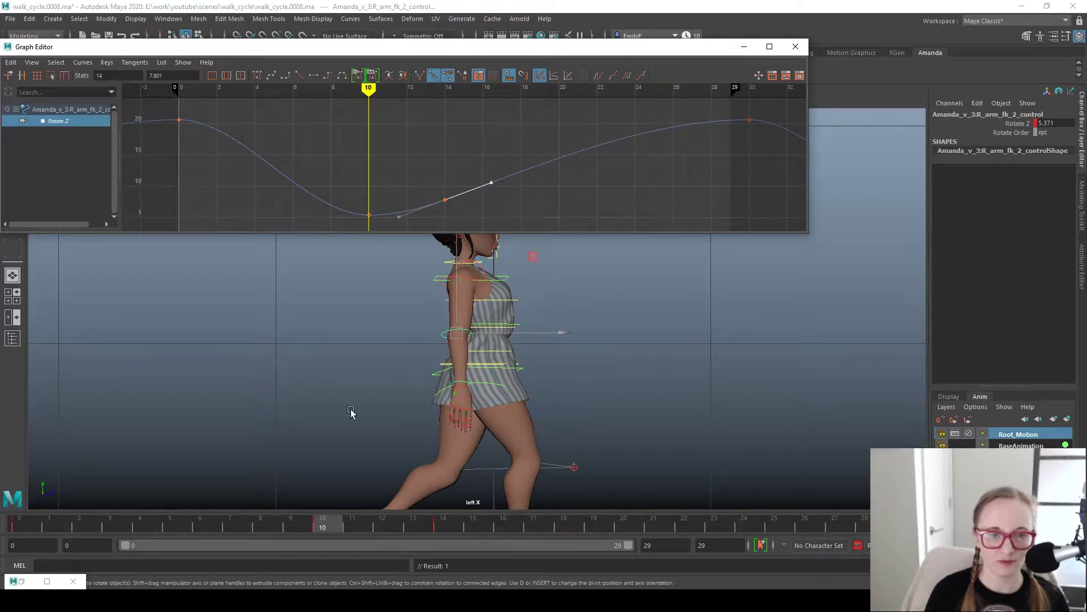
left_click_drag(288, 522, 818, 488)
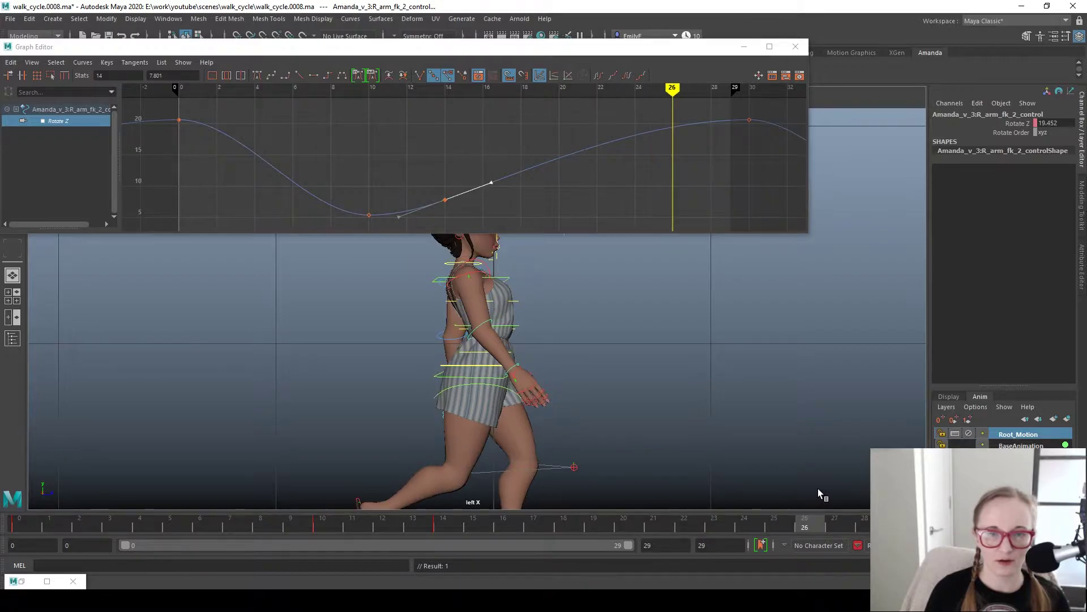
key("e")
left_click_drag(502, 426, 537, 422)
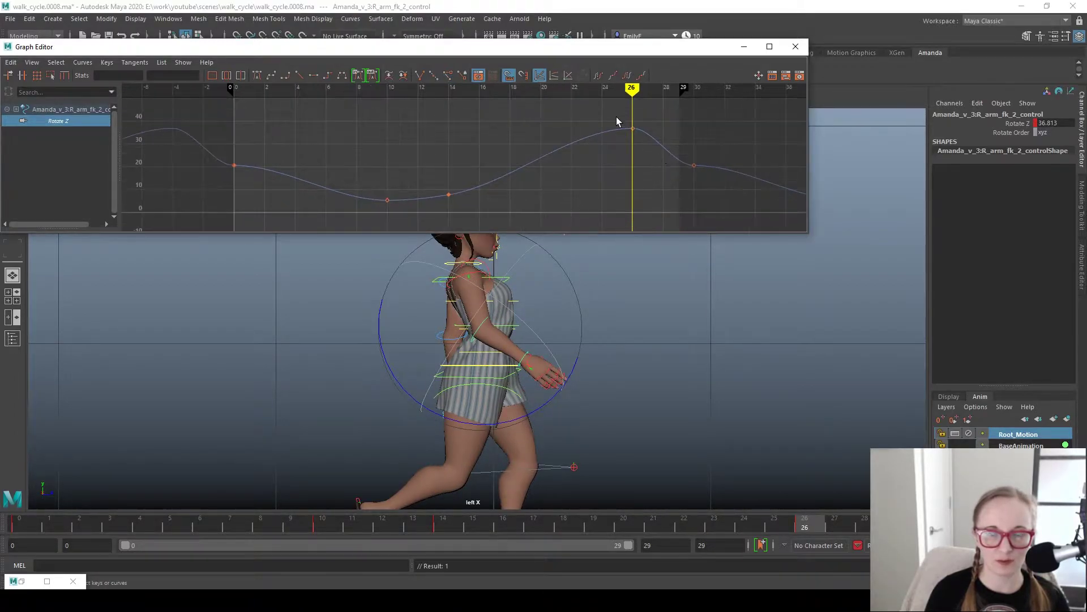
left_click_drag(616, 117, 660, 165)
middle_click_drag(660, 165, 651, 223)
- Raise the forearm's Rotate Z keys at frames 0 and 30 to about 23.1 and slope their tangents to match across the loop
left_click_drag(229, 139, 305, 237)
left_click_drag(726, 187, 691, 186)
middle_click_drag(692, 187, 745, 178)
left_click_drag(693, 145, 715, 183)
middle_click_drag(717, 187, 721, 190, "shift")
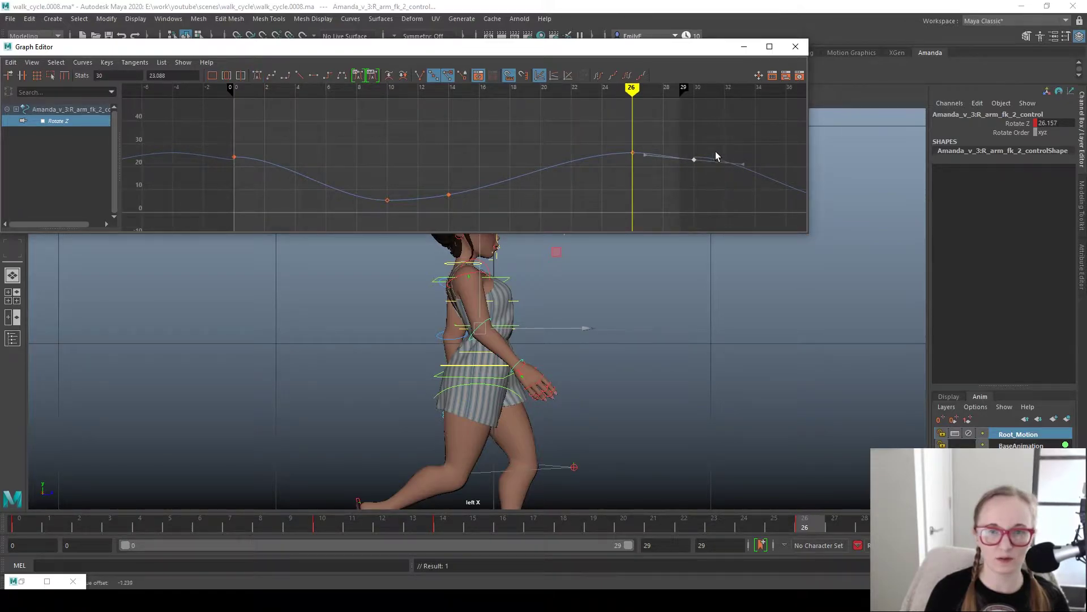
key("ctrl+z")
left_click(233, 157)
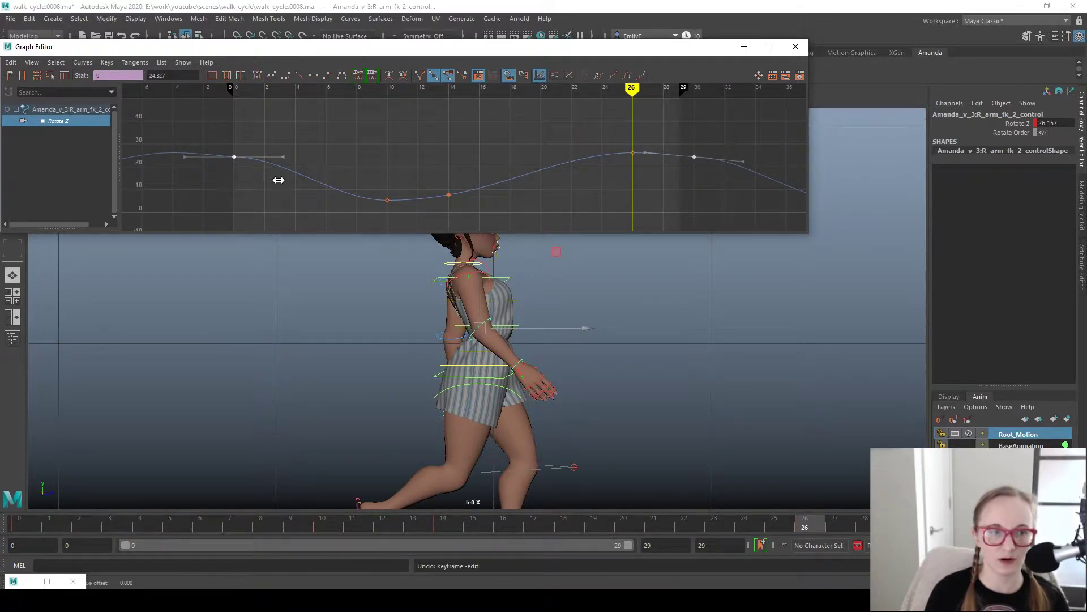
middle_click_drag(250, 166, 254, 169, "shift")
left_click_drag(316, 209, 291, 177)
middle_click_drag(291, 178, 296, 165)
left_click(694, 160)
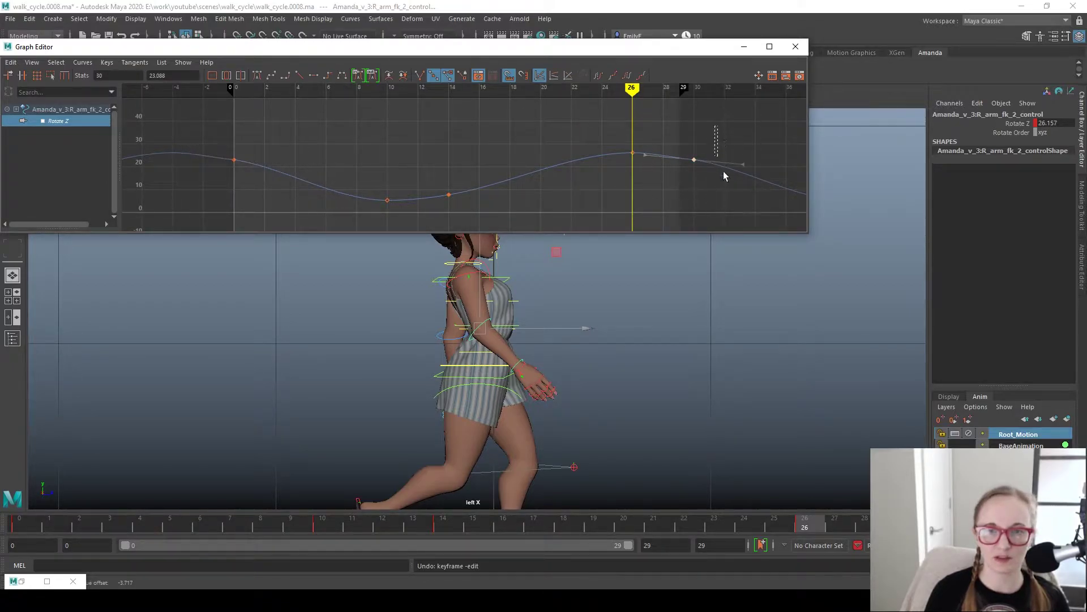
- Play back the walk cycle in the left view and in the front view to check the arm motion
key("alt+v")
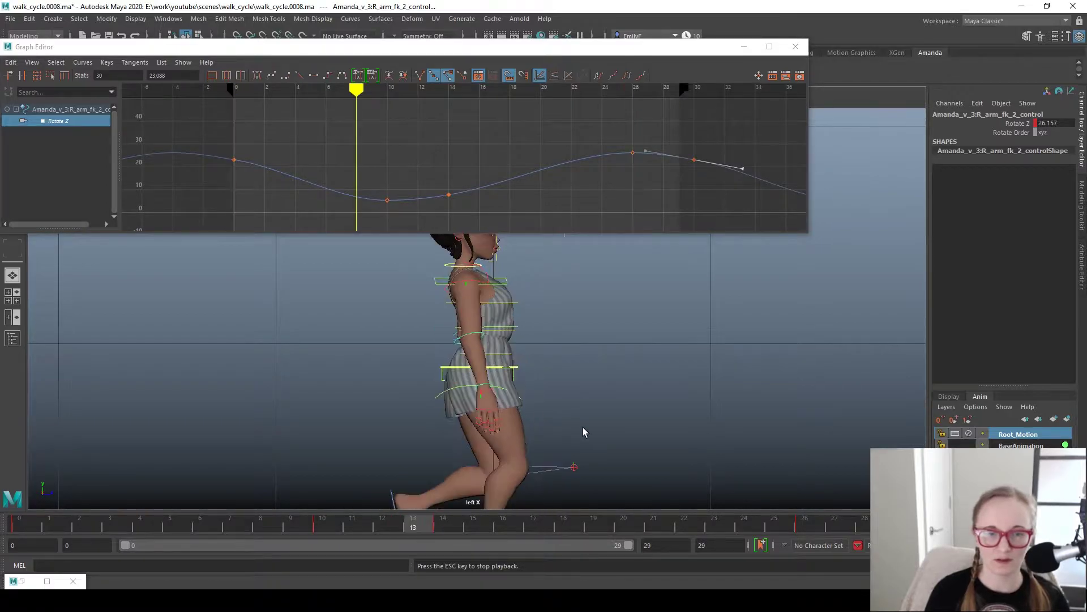
key("alt+v")
key("space")
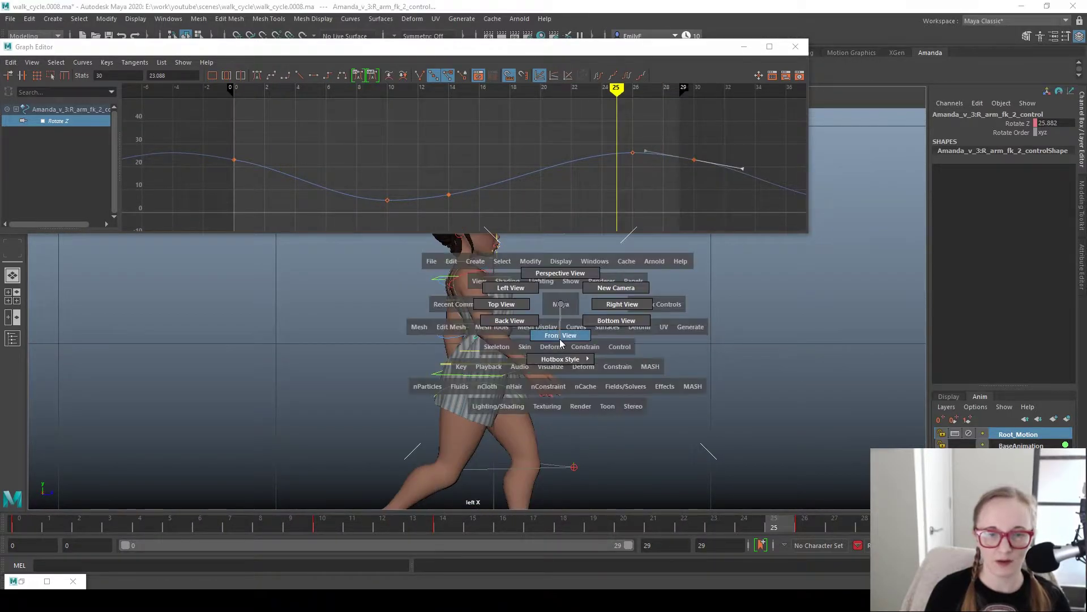
left_click_drag(567, 308, 573, 341)
key("alt+v")
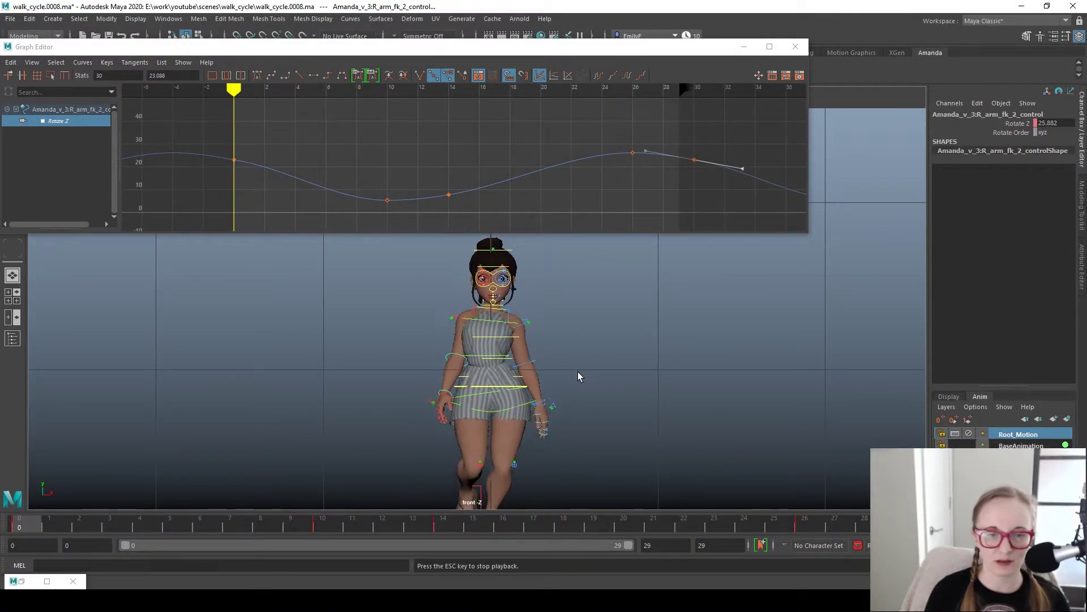
key("alt+v")
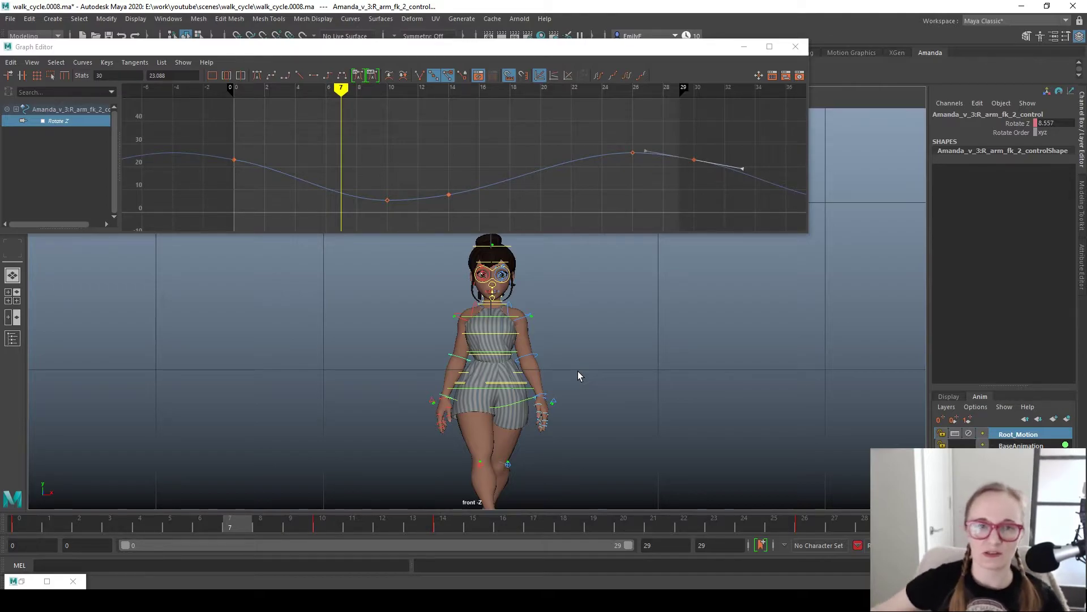
- Try rotating the right upper arm control at frame 22 in the front view, and undo it
scroll(563, 395, "up", 2)
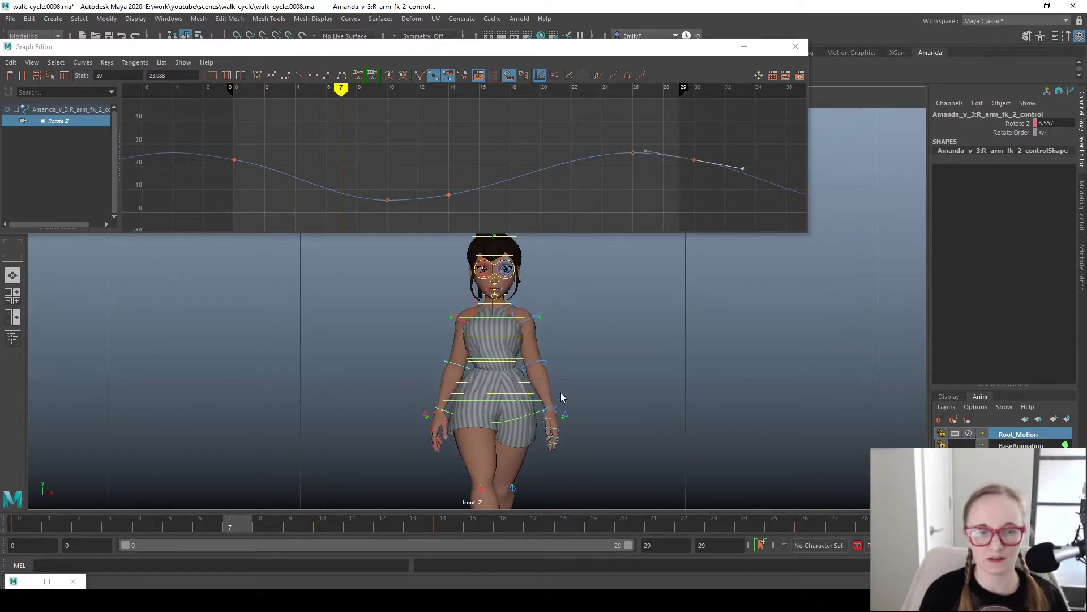
left_click(458, 324)
key("e")
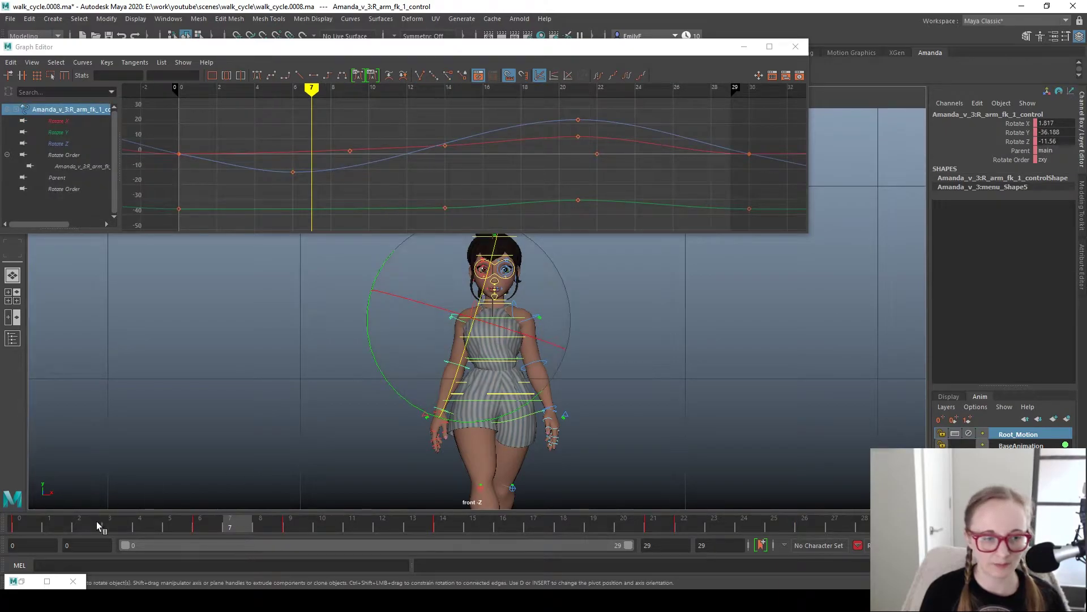
left_click(48, 525)
left_click_drag(10, 529, 696, 492)
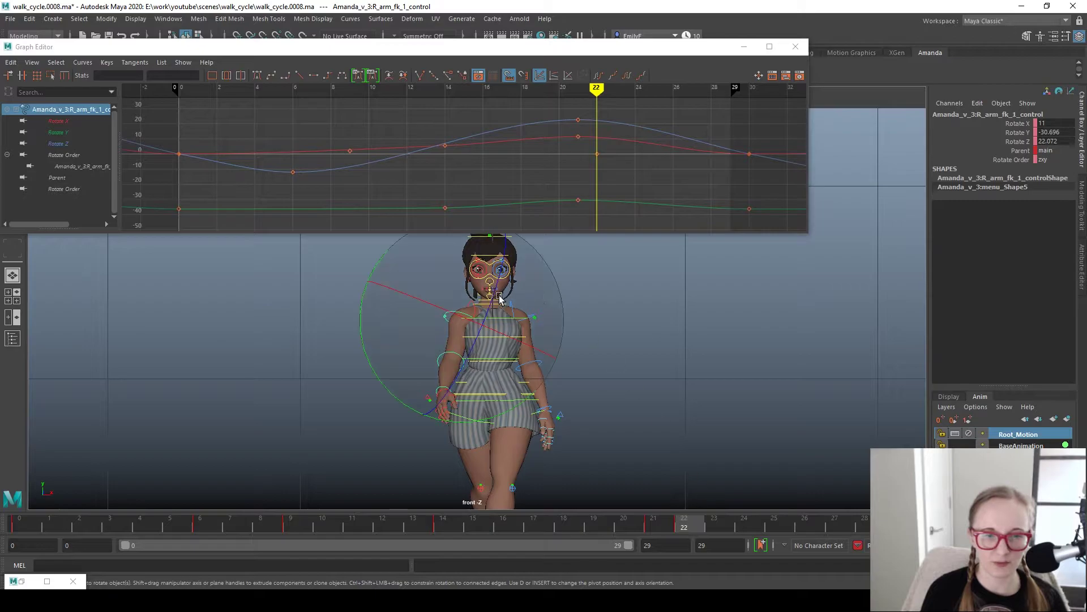
mouse_move(452, 320)
left_mouse_down()
mouse_move(477, 316)
mouse_move(444, 327)
mouse_move(460, 323)
left_mouse_up()
key("ctrl+z")
scroll(453, 323, "up", 5)
key("ctrl+z")
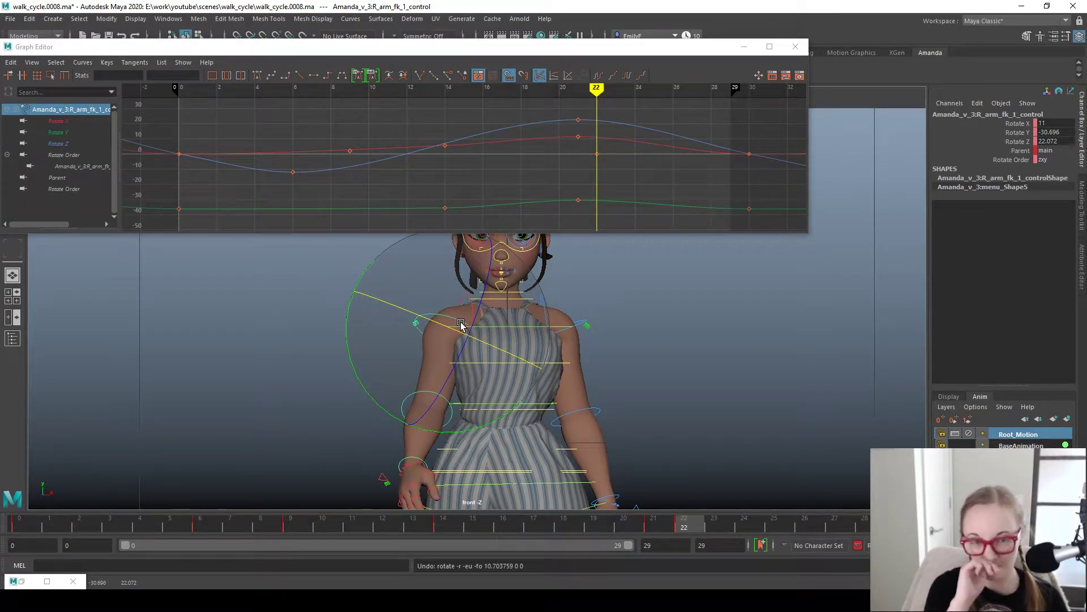
scroll(475, 317, "down", 2)
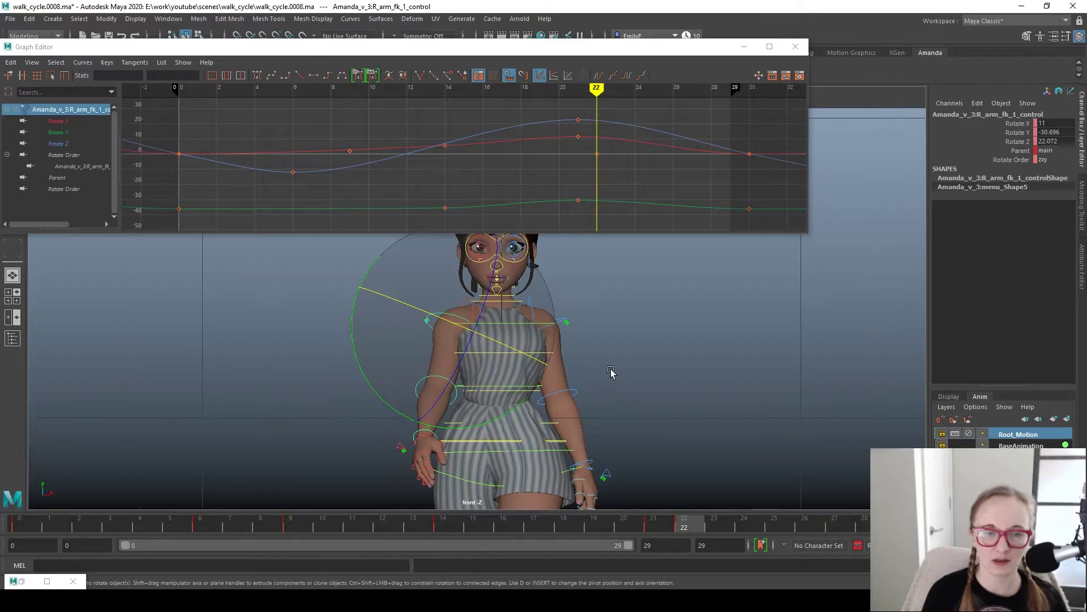
left_click_drag(452, 284, 403, 271)
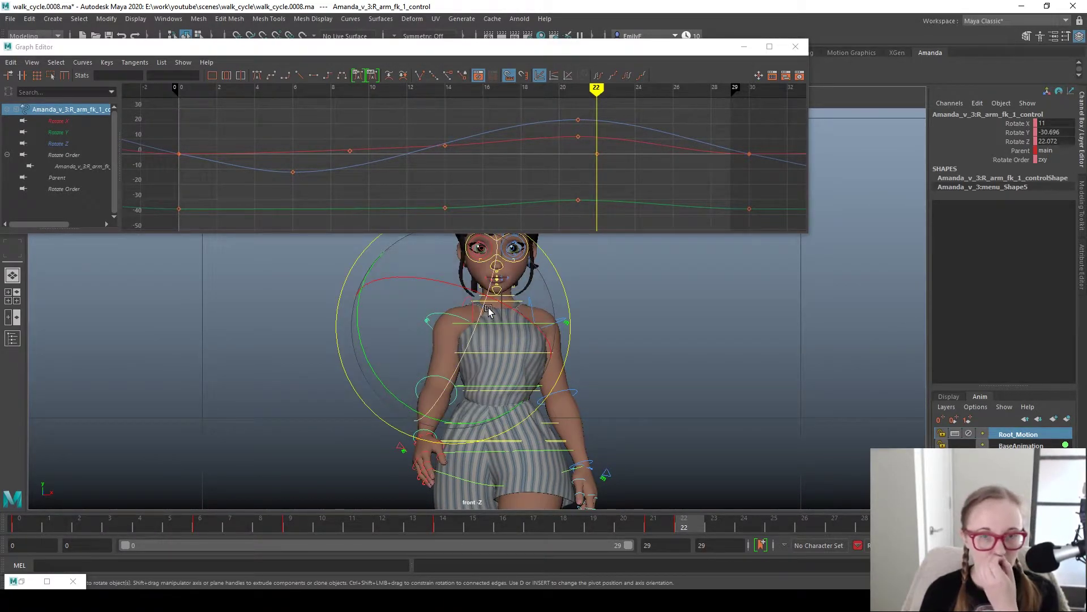
- Rotate the right upper arm at frame 26 to about X 23.6, Y -29.2, Z 14 and key the pose
left_click_drag(68, 122, 81, 144)
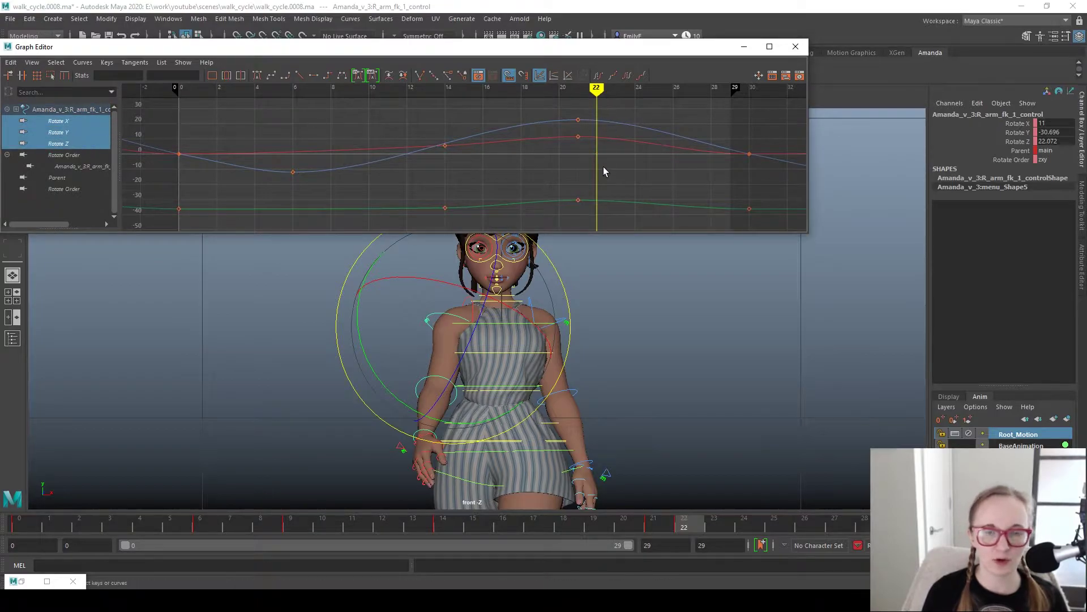
left_click(666, 533)
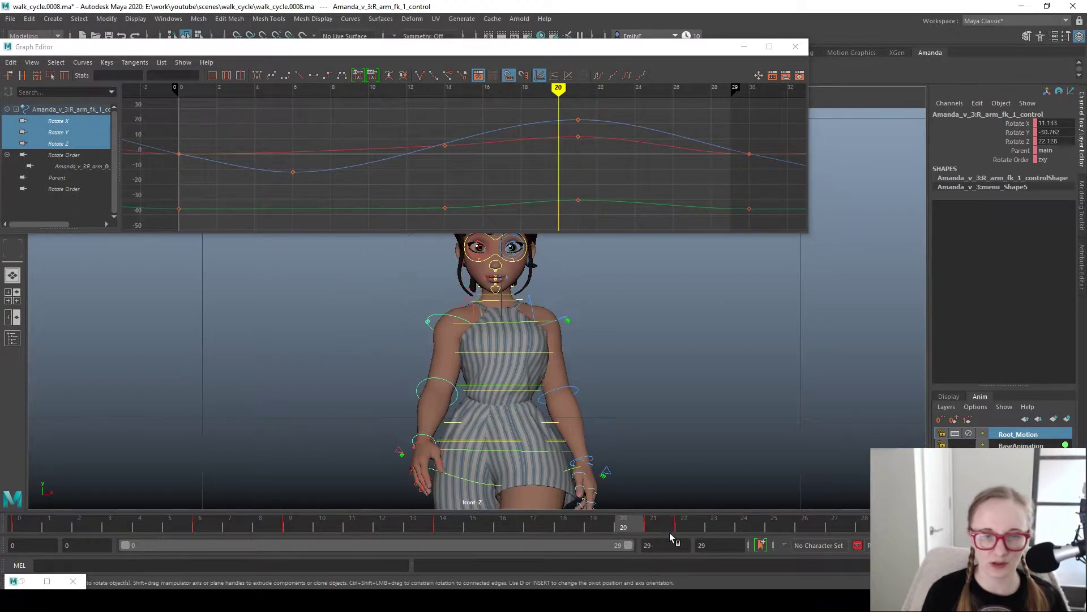
left_click_drag(723, 526, 806, 527)
left_click_drag(524, 319, 537, 323)
key("s")
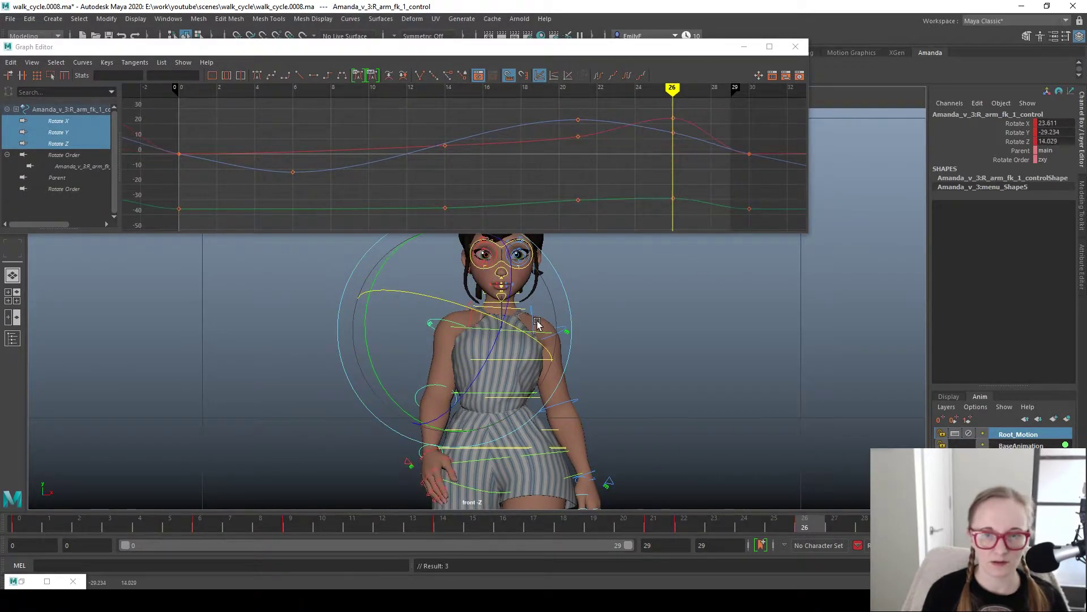
- On the upper arm's Rotate X curve, raise the keys at frames 0 and 30 to about 19.06
right_click_drag(621, 405, 706, 180, "alt")
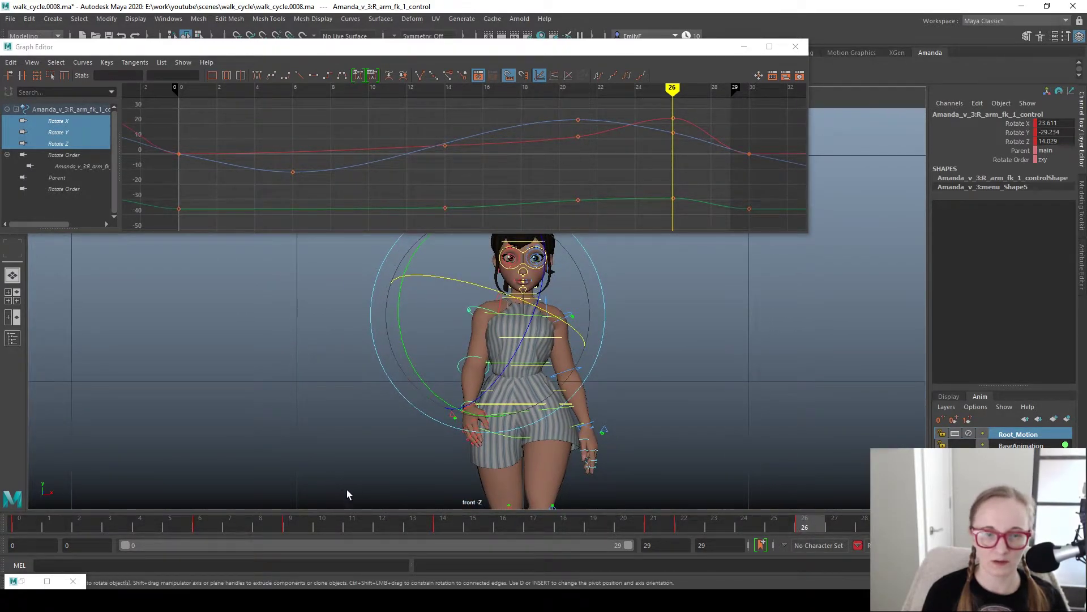
left_click_drag(302, 526, 895, 527)
left_click(82, 144)
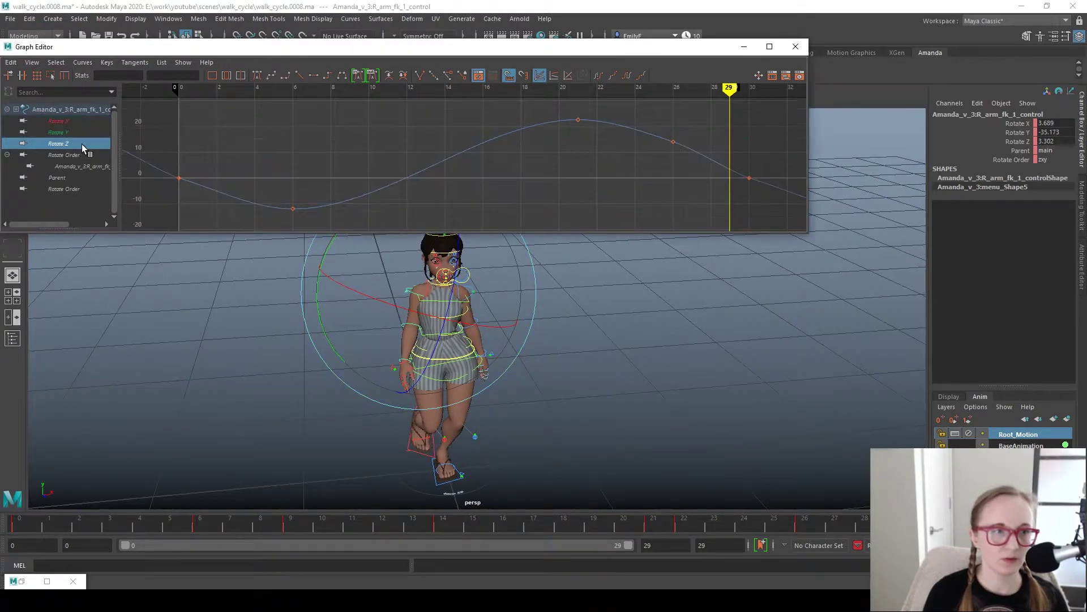
left_click(57, 120)
left_click_drag(761, 215, 762, 216)
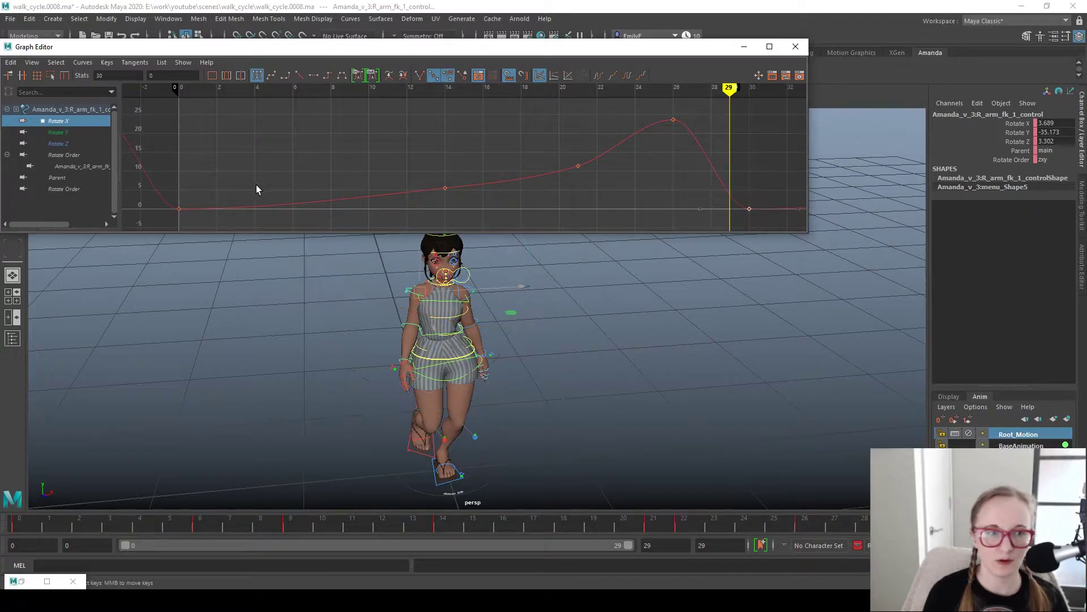
left_click_drag(157, 166, 247, 213, "shift")
middle_click_drag(247, 198, 253, 124, "shift")
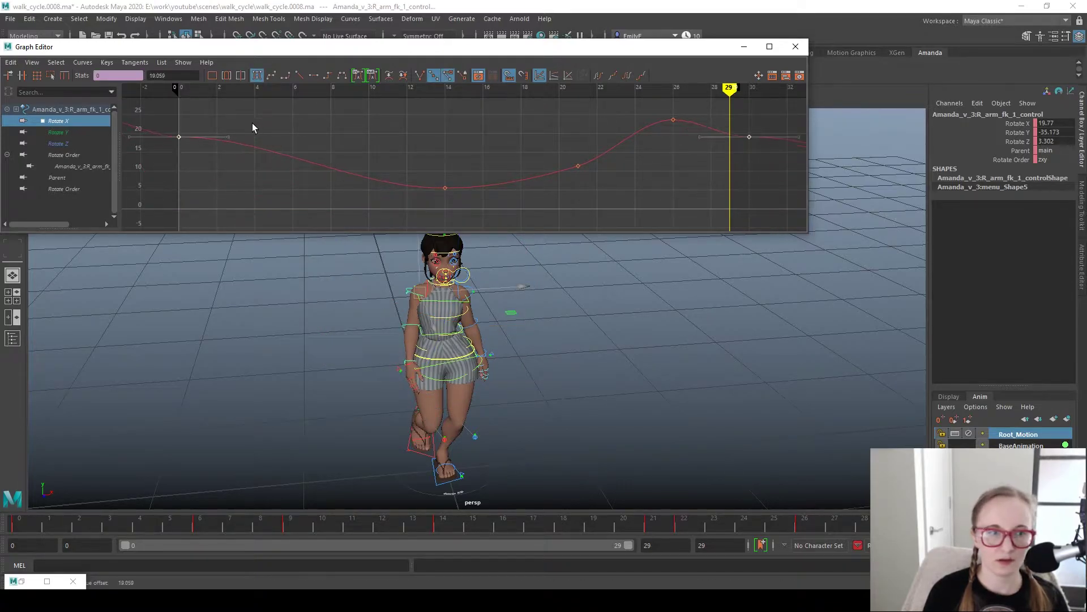
- Slope the Rotate X tangents downward at frames 0 and 30 to match across the loop, and delete the frame 21 key
left_click(229, 137)
middle_click_drag(242, 164, 242, 155, "shift")
left_click_drag(734, 126, 766, 168)
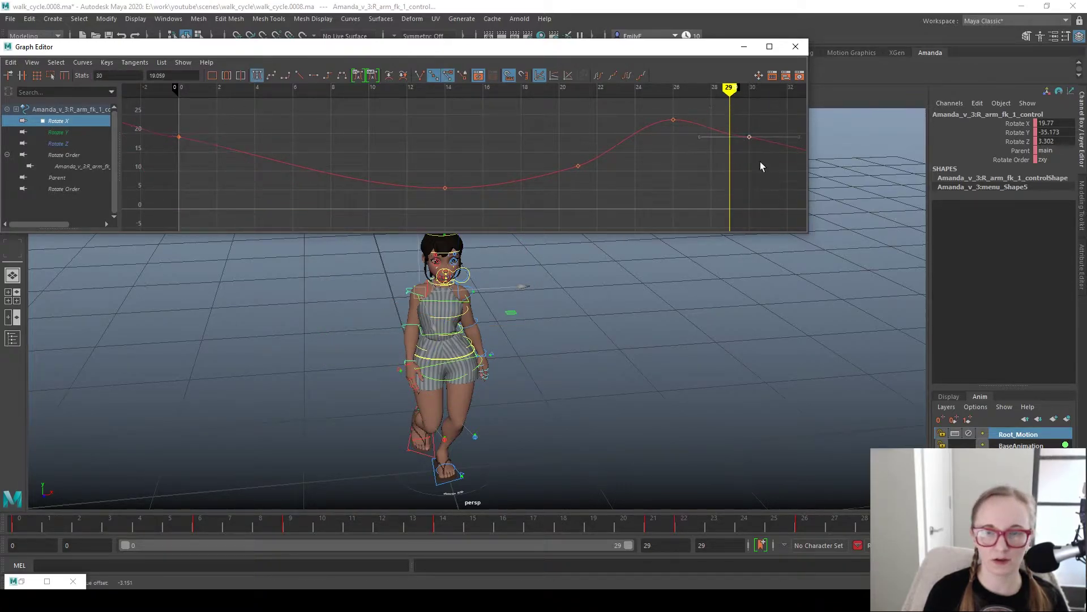
middle_click_drag(717, 178, 726, 156, "shift")
left_click_drag(522, 116, 630, 224)
left_click(630, 223)
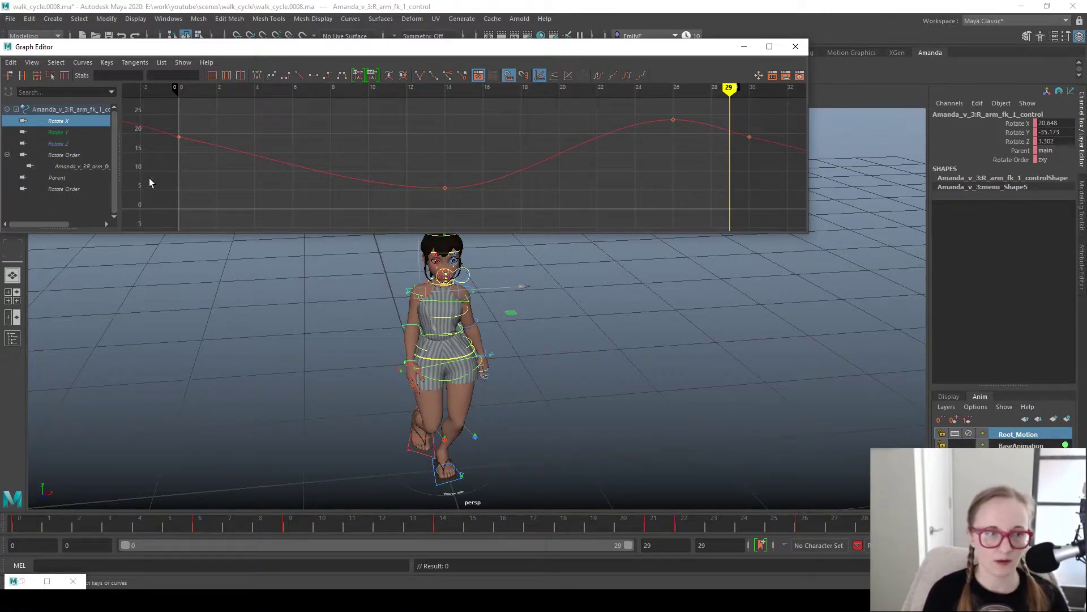
- Delete the frame 26 key from the upper arm's Rotate Z curve
key("e")
left_click(79, 145)
left_click_drag(630, 121, 716, 185)
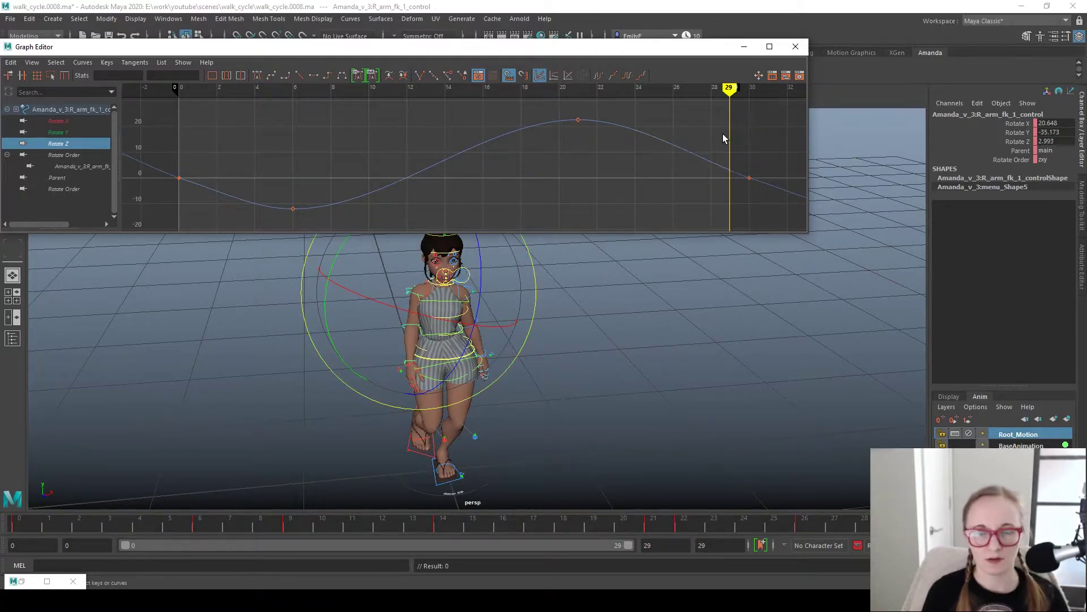
left_click(749, 178)
key("q")
- Show the upper arm's Rotate Y curve and play back the walk cycle to check the arm swing around the loop point
left_click(67, 132)
left_click_drag(711, 165, 784, 234)
key("e")
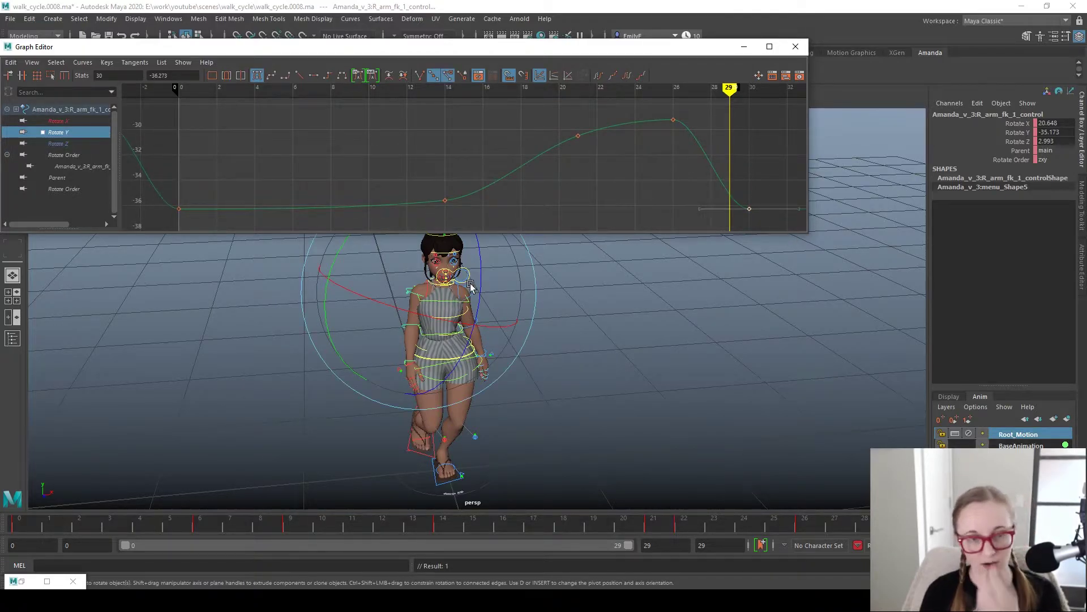
right_click_drag(471, 286, 517, 283)
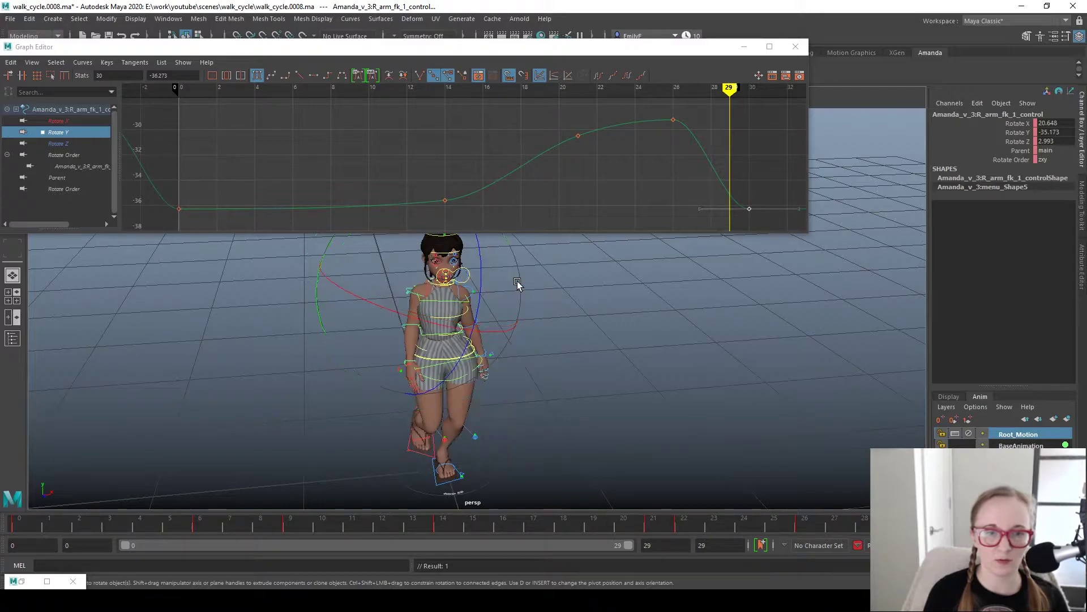
key("alt+v")
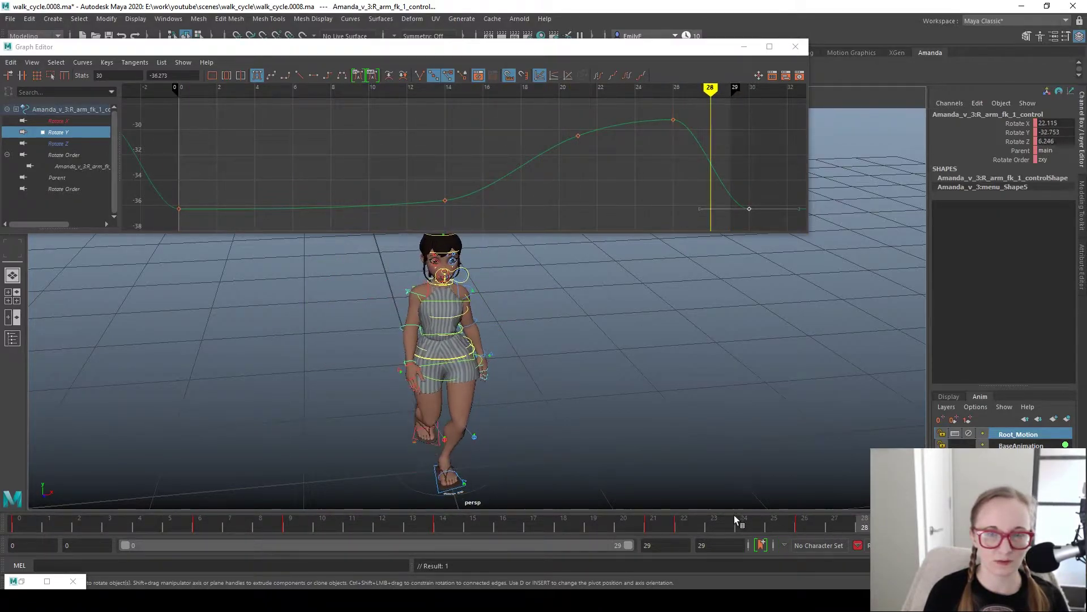
key("alt+v")
mouse_move(47, 526)
left_mouse_down()
mouse_move(137, 526)
mouse_move(11, 526)
left_mouse_up()
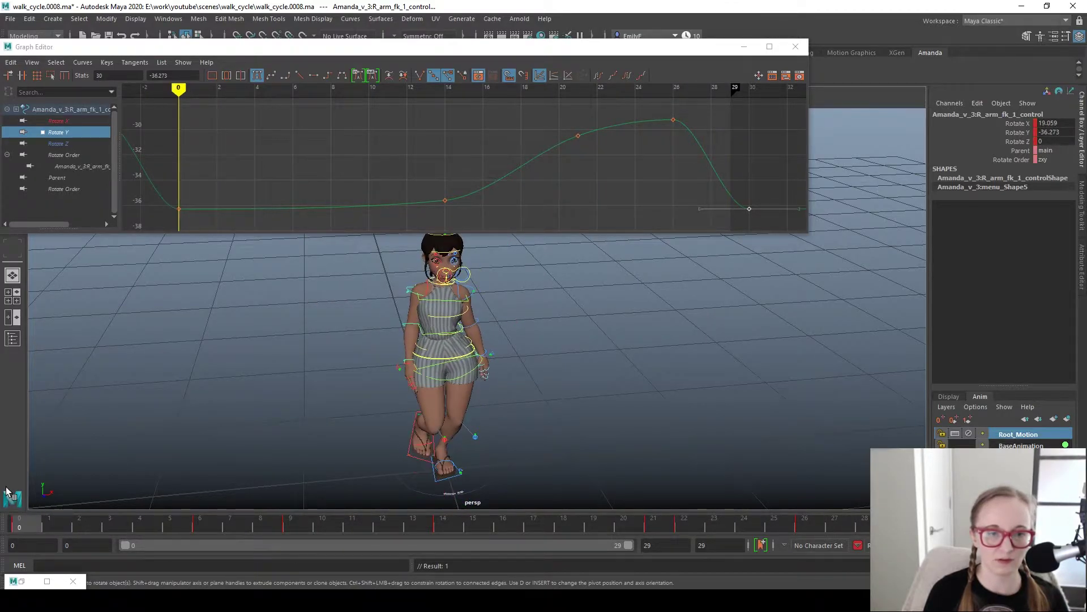
key("alt+v")
key("alt+v")
key("alt+shift+v")
- Raise the upper arm's Rotate Y keys at frames 0 and 30 together to about -29.9
left_click_drag(174, 146, 224, 220)
left_click_drag(708, 170, 804, 249, "shift")
middle_click_drag(779, 218, 770, 127, "shift")
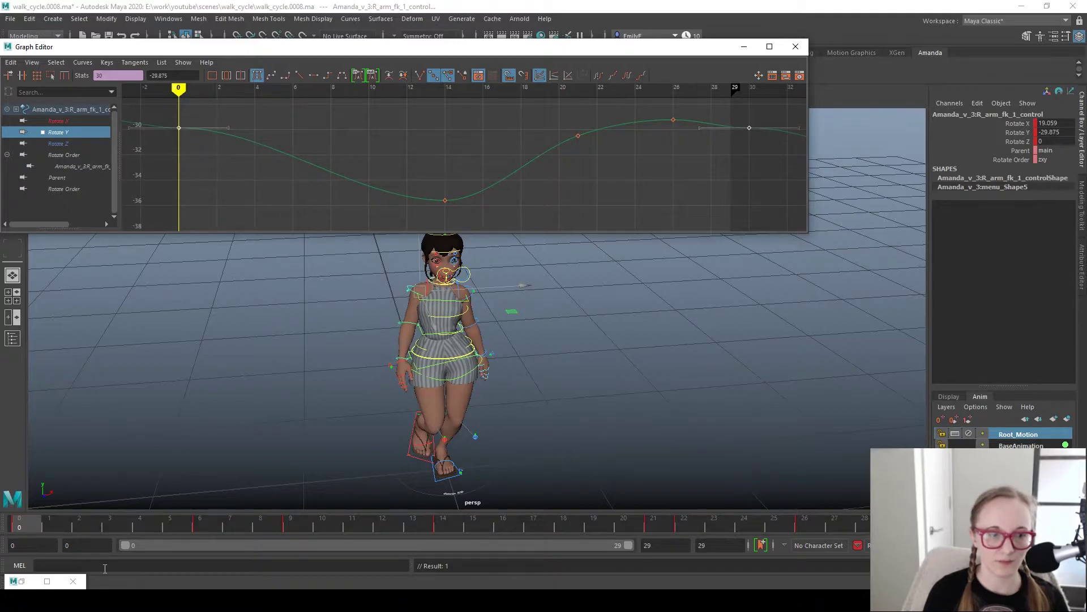
- Move the lowest Rotate Y key from frame 14 to frame 11 and play back the arm motion from behind
left_click_drag(43, 522, 362, 532)
left_click_drag(401, 161, 481, 213)
middle_click_drag(446, 213, 419, 205, "shift")
left_click_drag(425, 409, 605, 429, "alt")
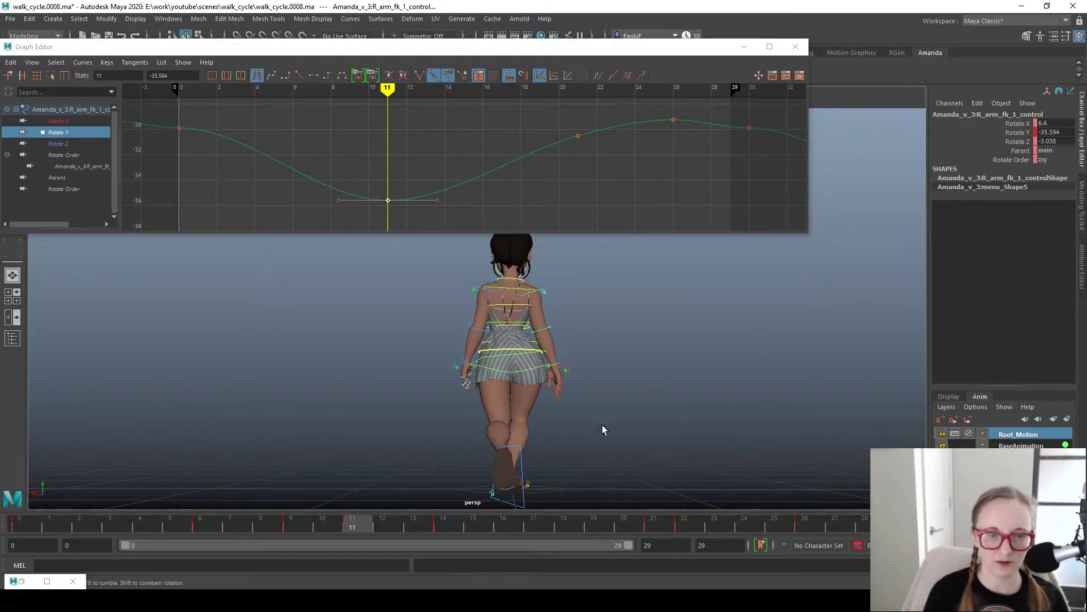
key("alt+v")
key("alt+v")
- Retime the Rotate Y curve's high keys to frames 18 and 24, and slope the tangents at frames 0 and 30 downward
key("e")
left_click(674, 119)
left_click(749, 128)
left_click_drag(715, 116, 729, 159)
middle_click_drag(730, 160, 729, 155)
left_click_drag(623, 107, 672, 134)
middle_click_drag(672, 133, 604, 134)
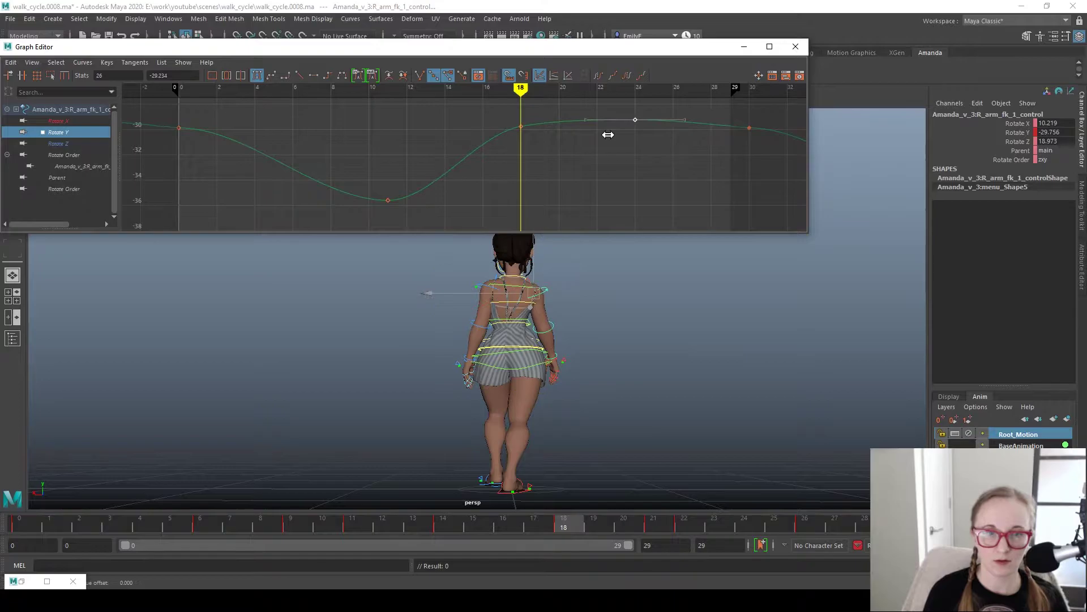
left_click_drag(139, 116, 232, 147)
middle_click_drag(235, 163, 240, 143)
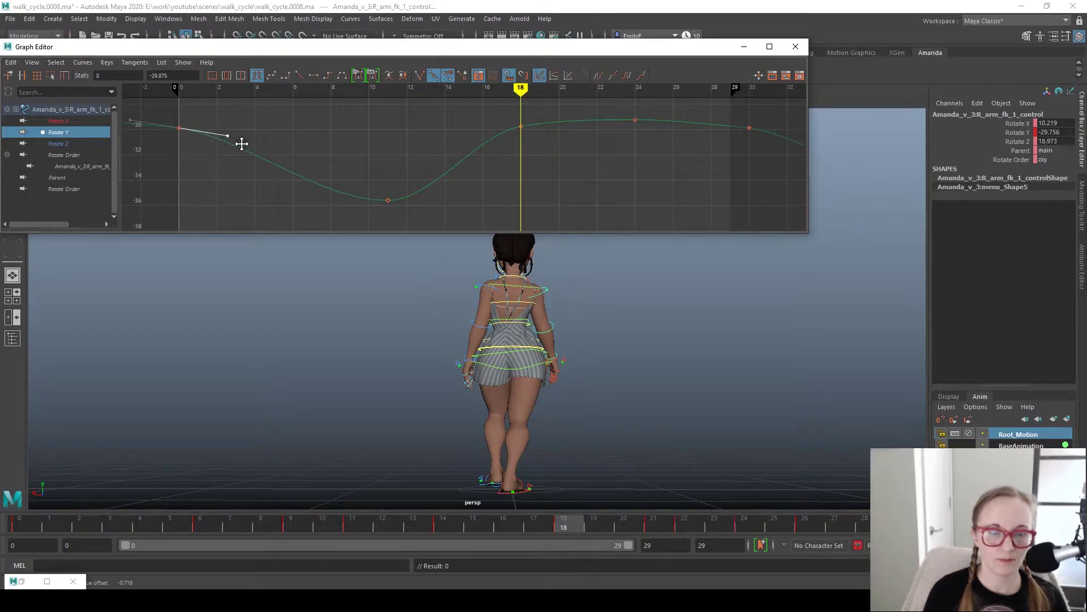
- Play back the walk cycle, create a playblast of the perspective view, and review and close the resulting clip
key("alt+v")
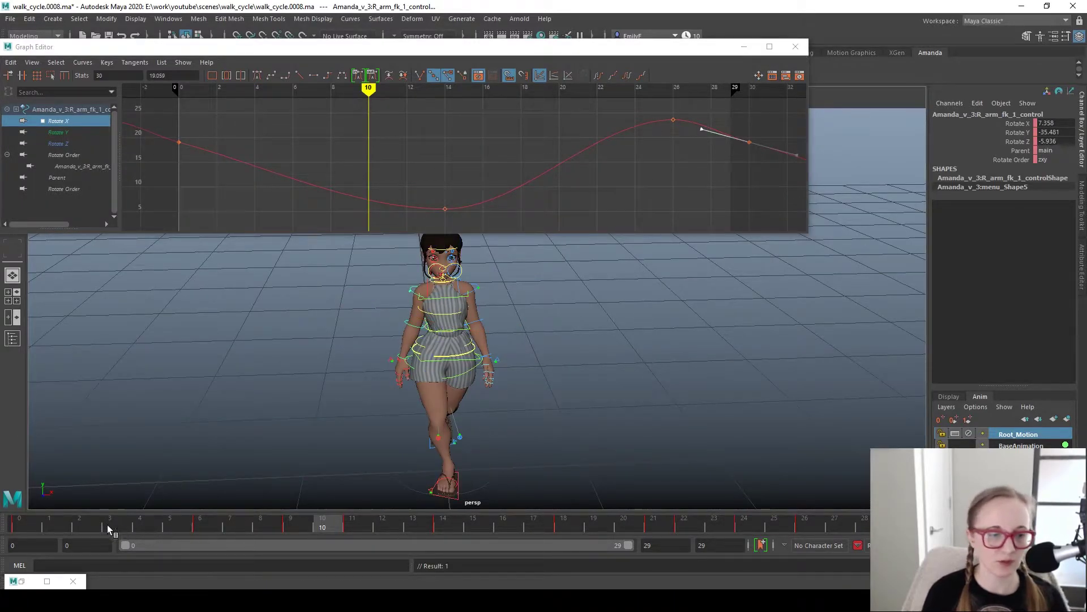
key("alt+shift+v")
key("alt+v")
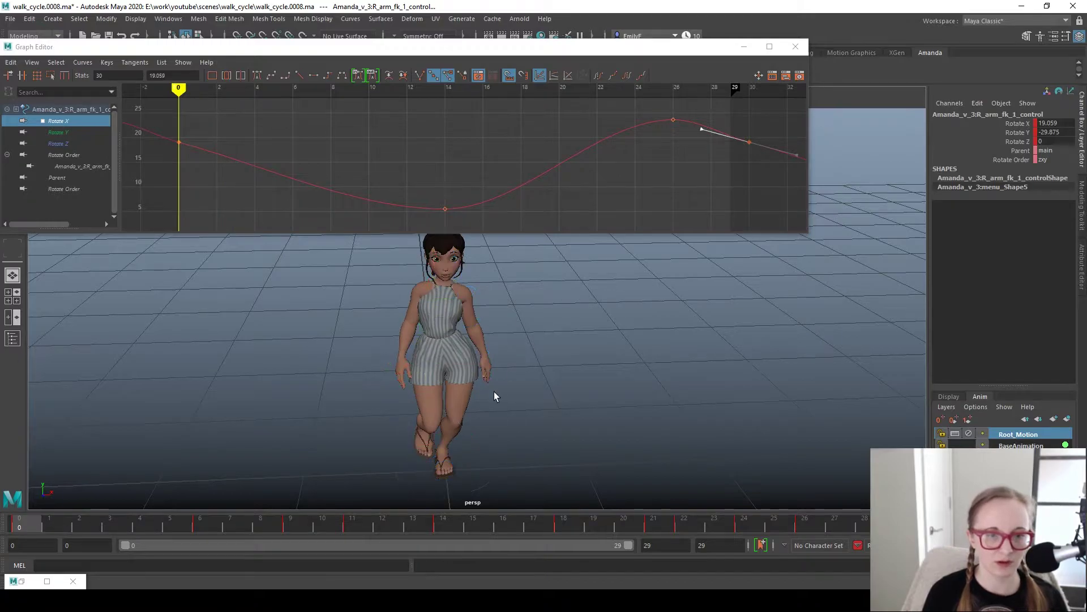
right_click(43, 526)
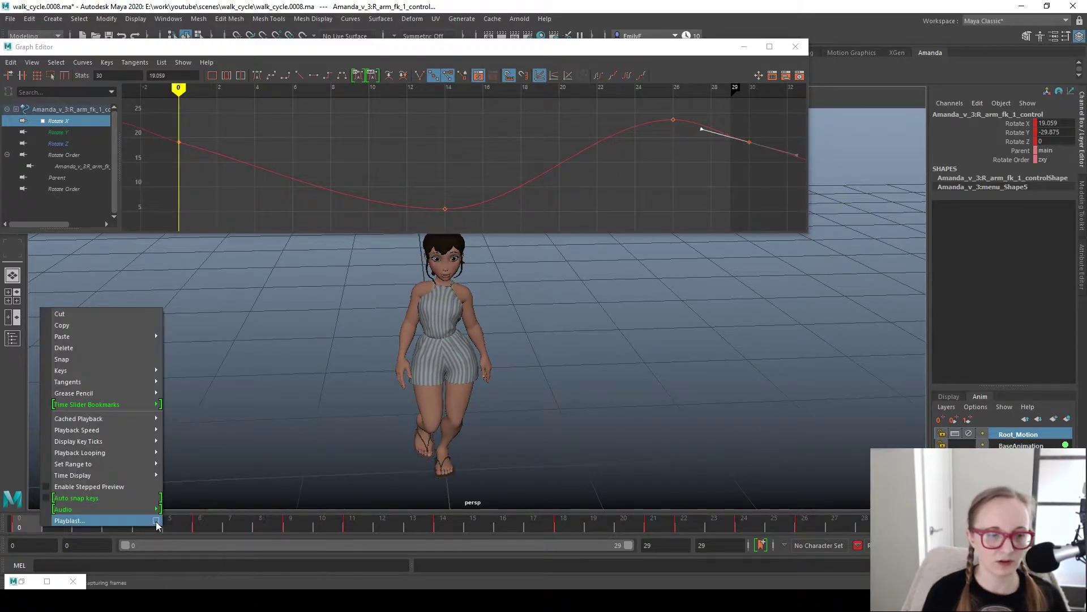
left_click(134, 520)
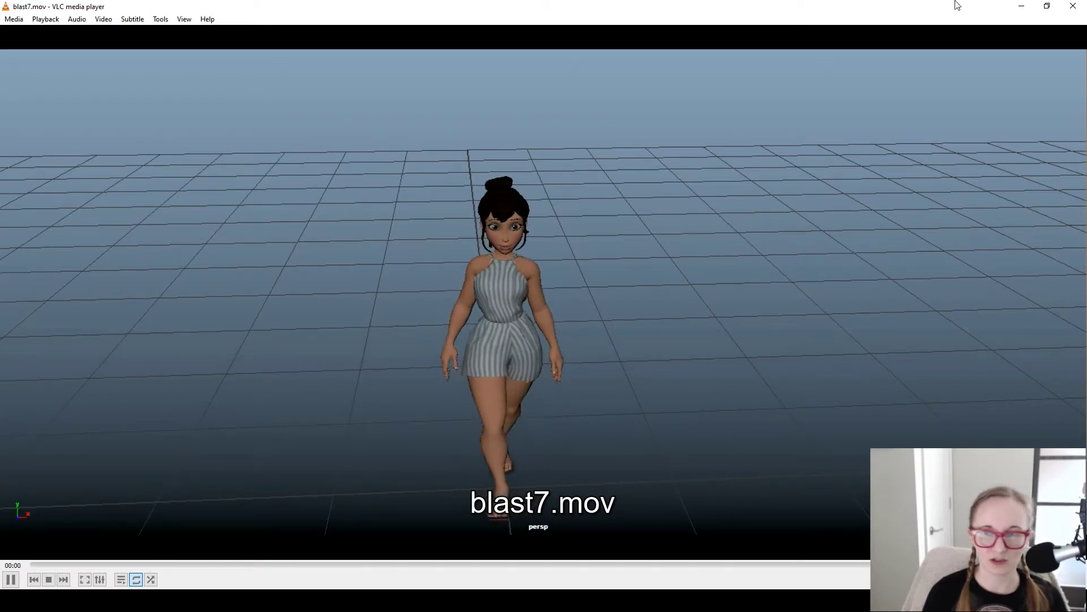
left_click(1074, 6)
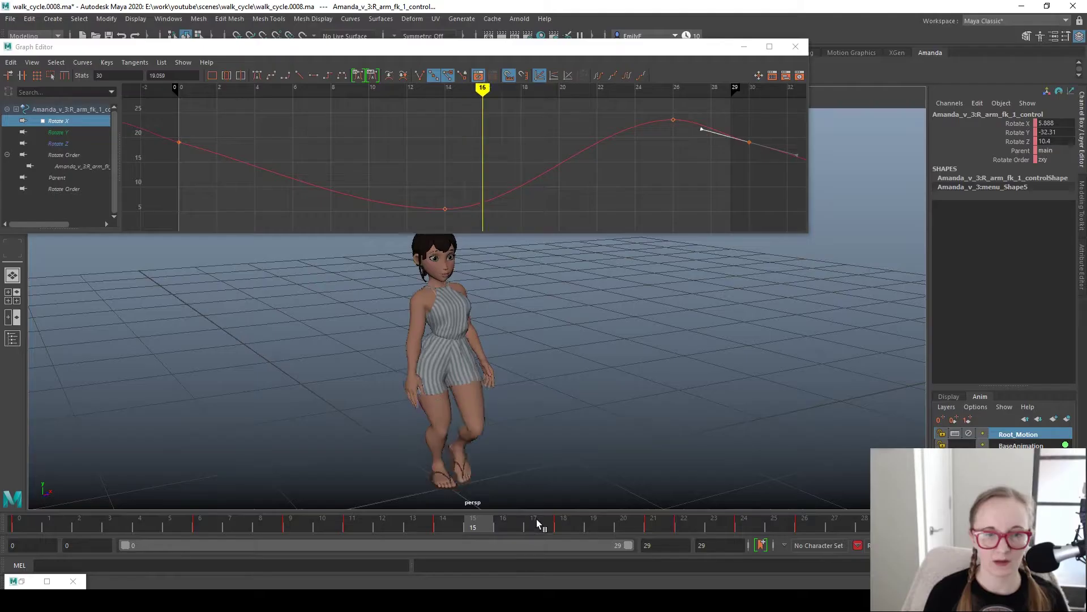
- Select the right wrist control and examine the hand and forearm motion from several angles across the cycle
left_click_drag(537, 521, 170, 519)
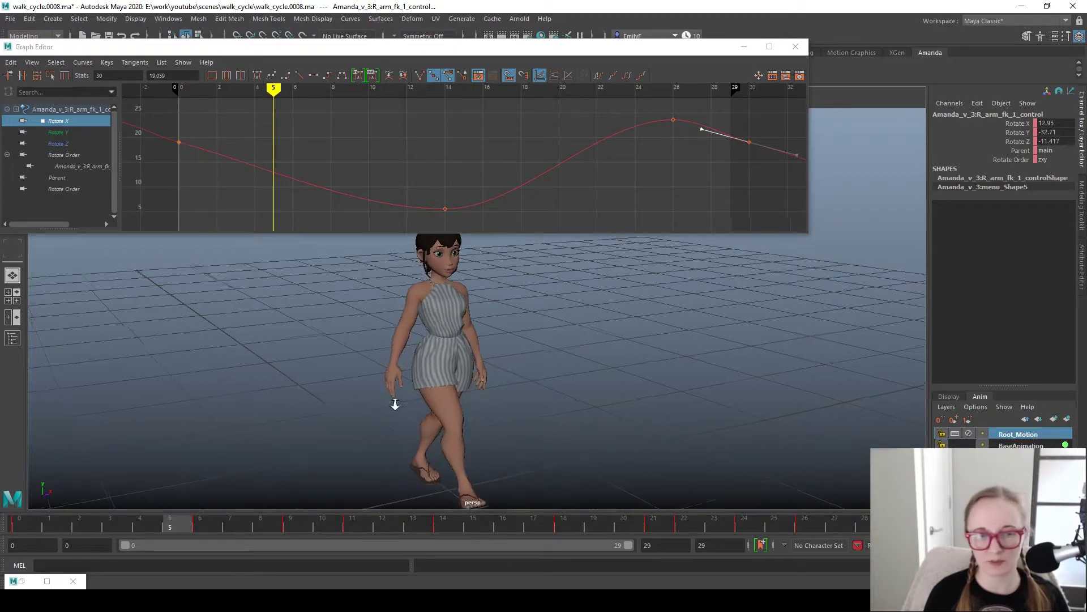
left_click(370, 392)
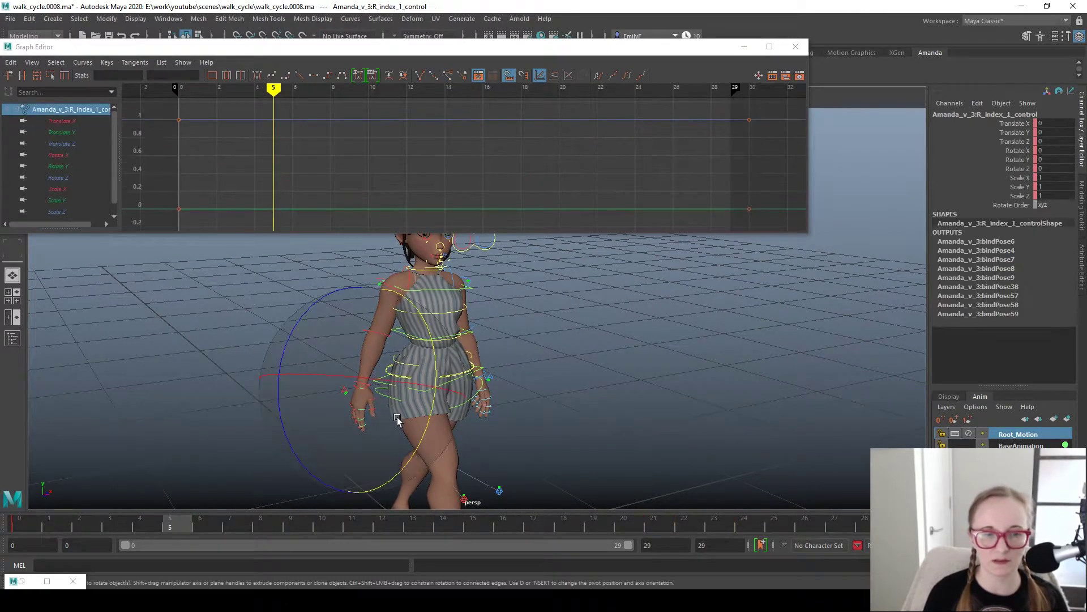
middle_click_drag(392, 415, 481, 385, "alt")
key("q")
right_click_drag(542, 376, 260, 260, "alt")
left_click(594, 363)
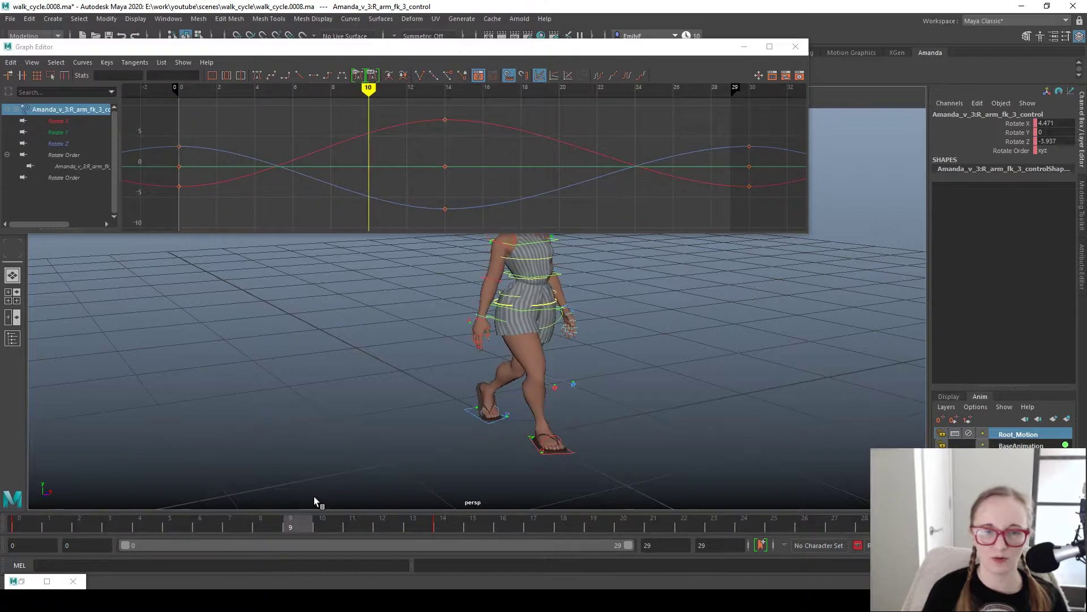
left_click_drag(576, 366, 740, 355, "alt")
scroll(740, 355, "up", 5)
left_click_drag(645, 313, 460, 342, "alt")
right_click_drag(479, 335, 572, 358, "alt")
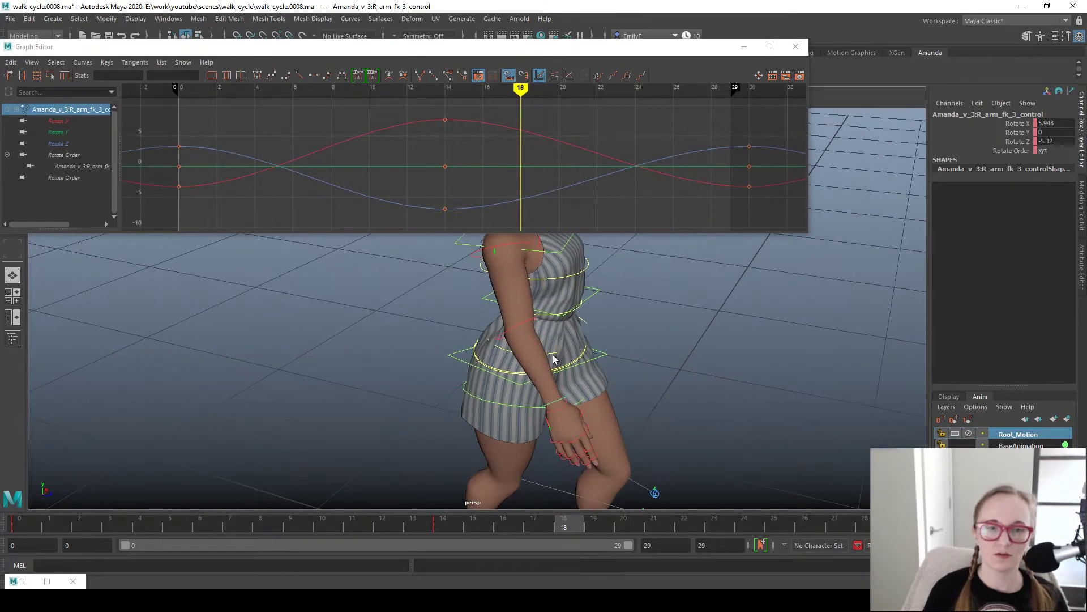
left_click_drag(610, 314, 502, 277, "alt")
right_click_drag(609, 336, 622, 347, "alt")
left_click_drag(621, 348, 589, 347, "alt")
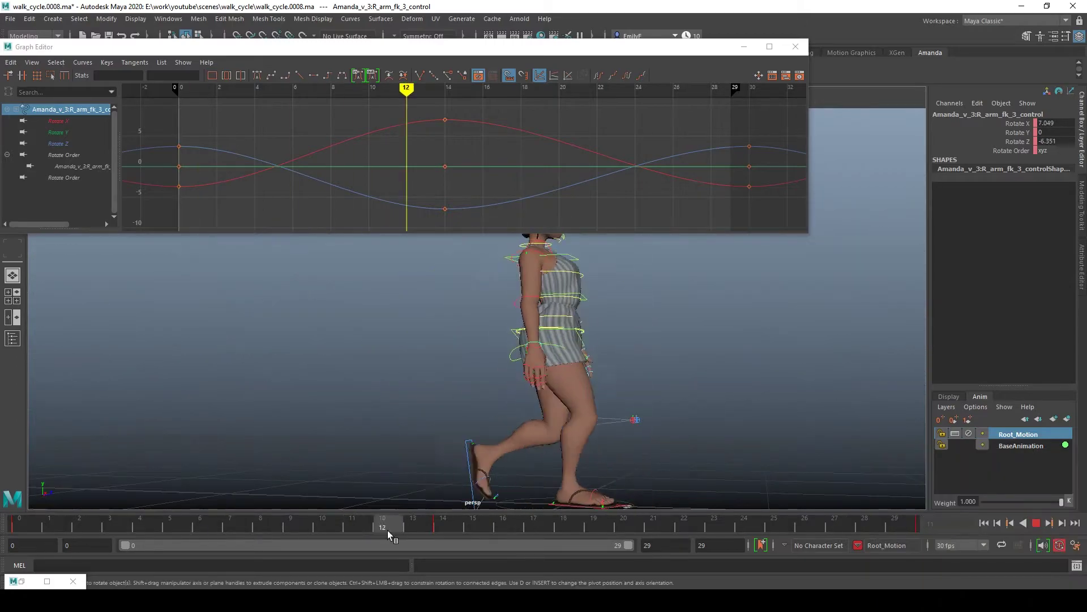
left_click_drag(387, 531, 352, 530)
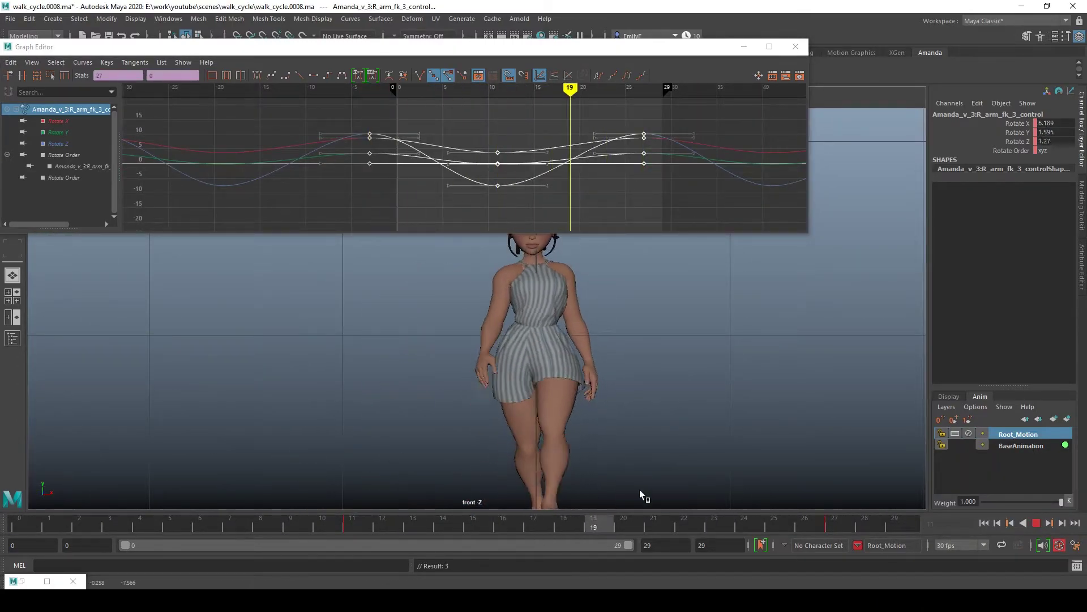
- Play back the walk cycle in the front and perspective views to check the right wrist and forearm overlap
key("alt+v")
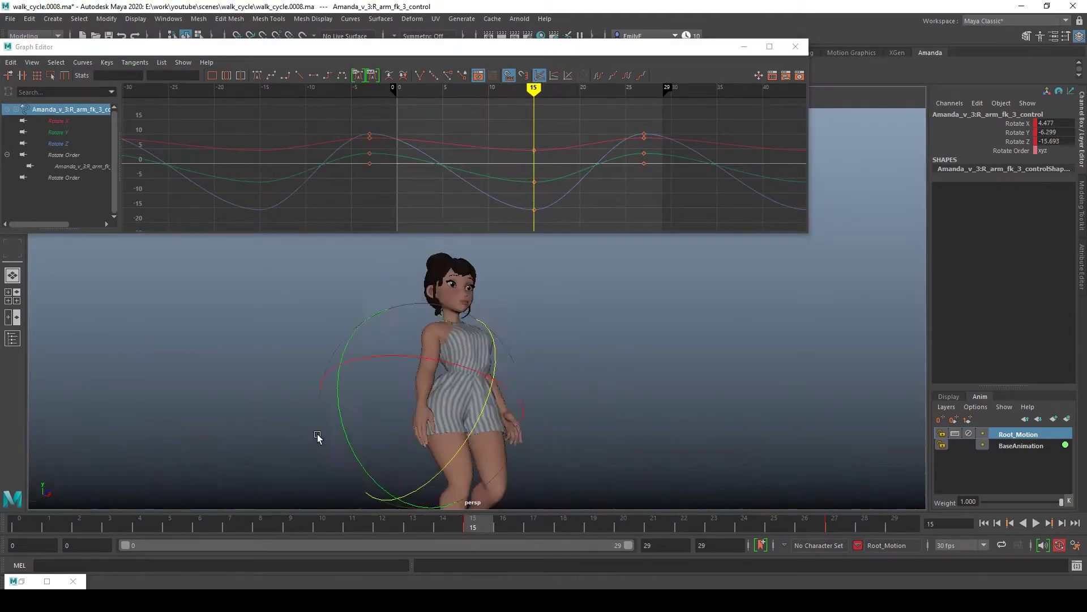
key("alt+v")
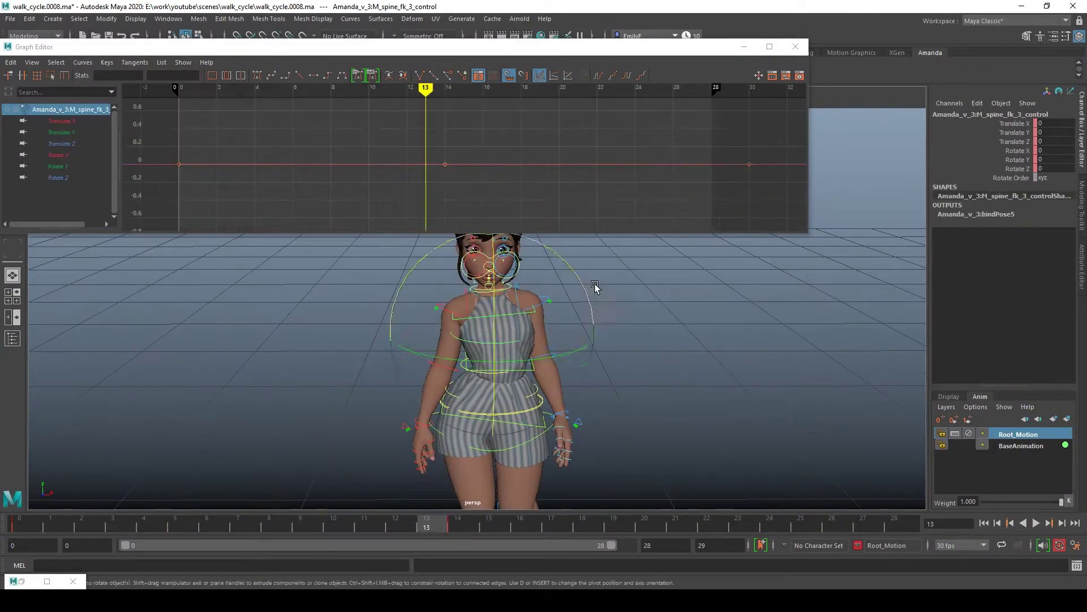
left_click(493, 318)
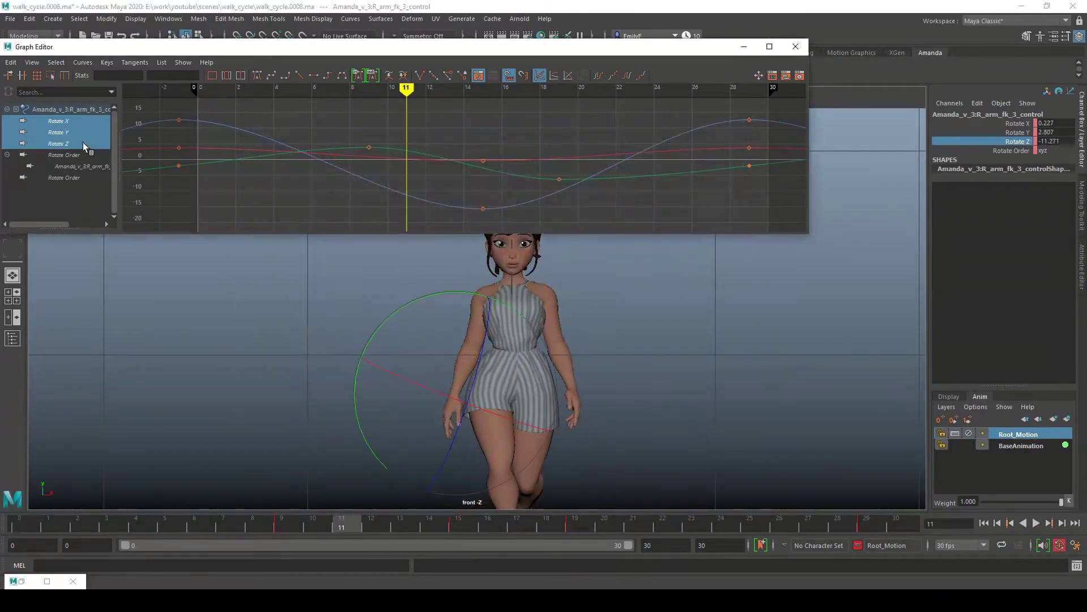
key("space")
left_click_drag(515, 298, 512, 275)
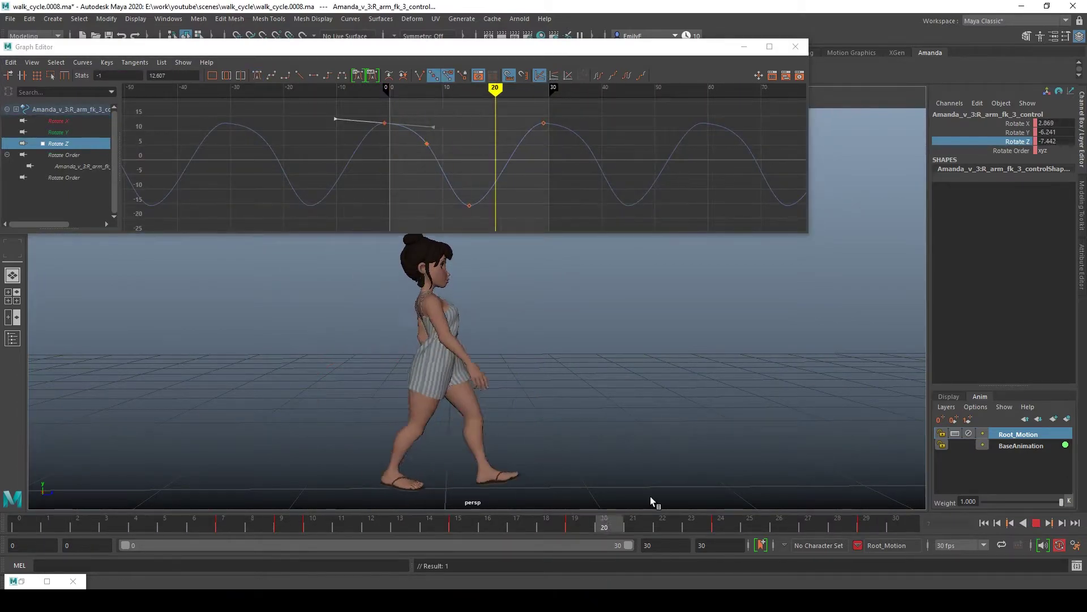
key("alt+v")
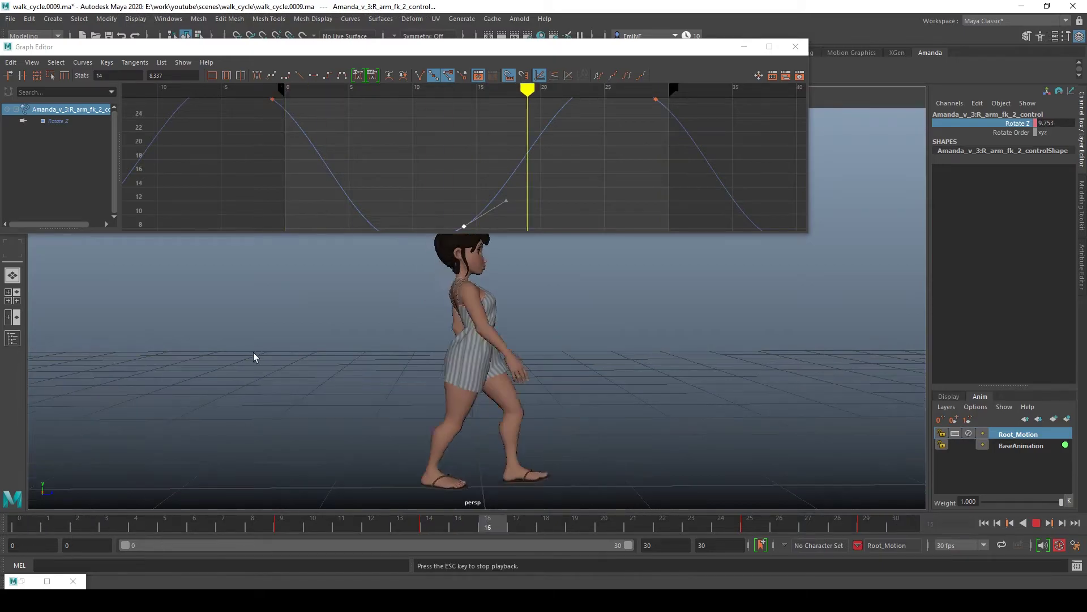
left_click_drag(253, 352, 555, 370, "alt")
left_click(548, 314)
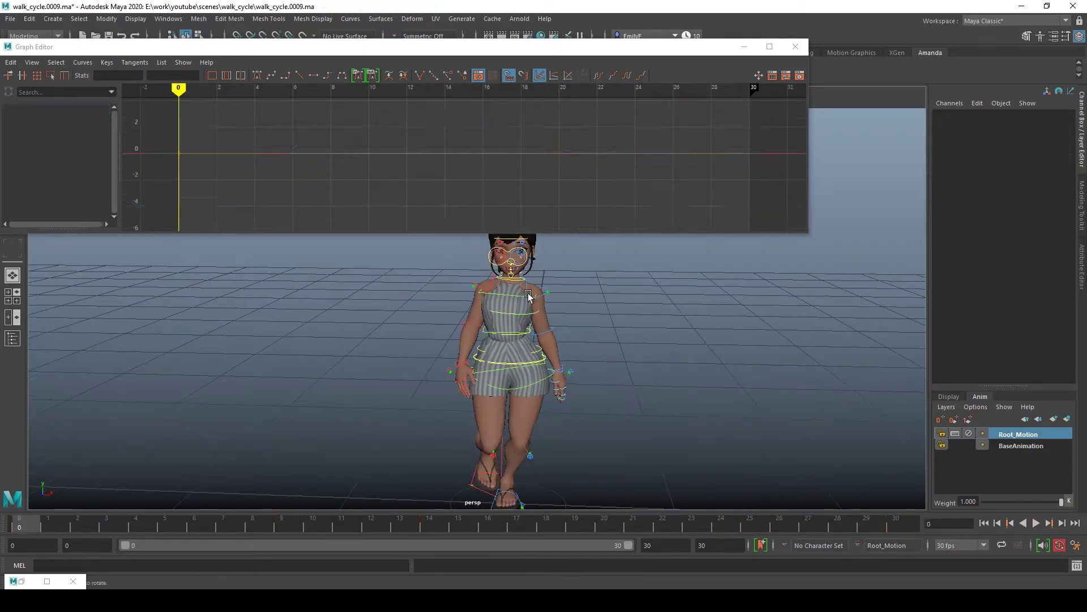
- Play back the walk cycle and review the walk_cycle_side and walk_cycle_front playblasts before returning to the scene
left_click(525, 352)
key("alt+v")
left_click(58, 166)
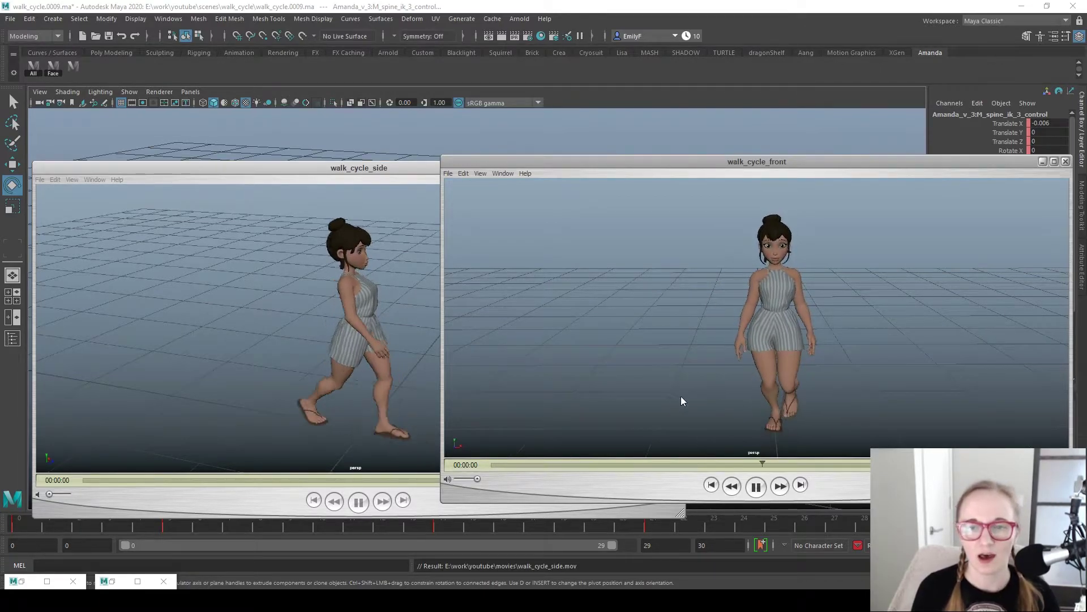
left_click(375, 462)
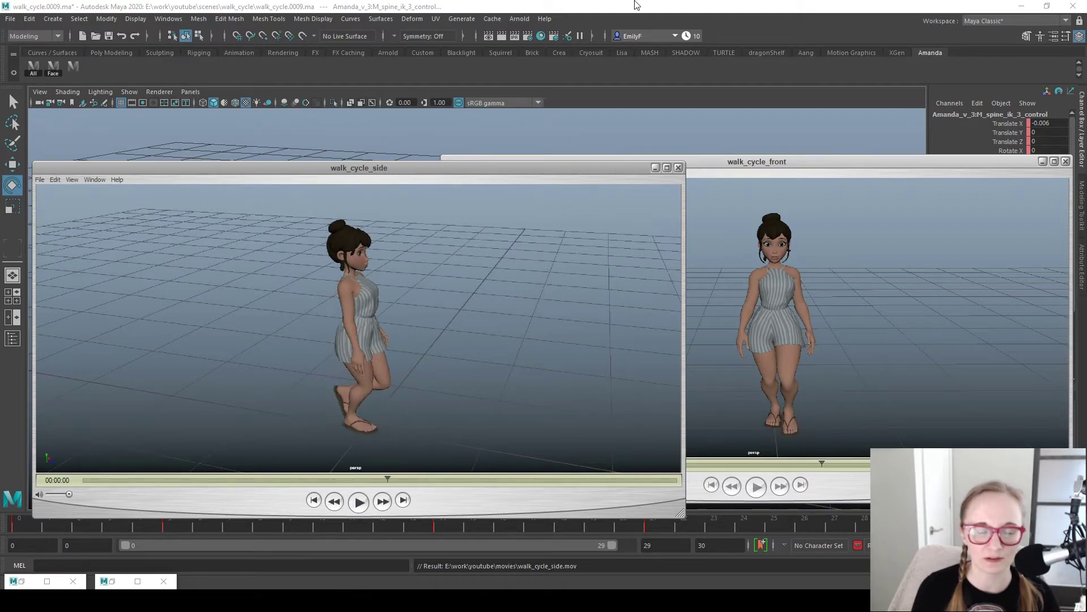
left_click(579, 4)
- Try moving the spine IK 2 control sideways along X from a front-facing perspective, and undo the move
left_click_drag(682, 368, 646, 362, "alt")
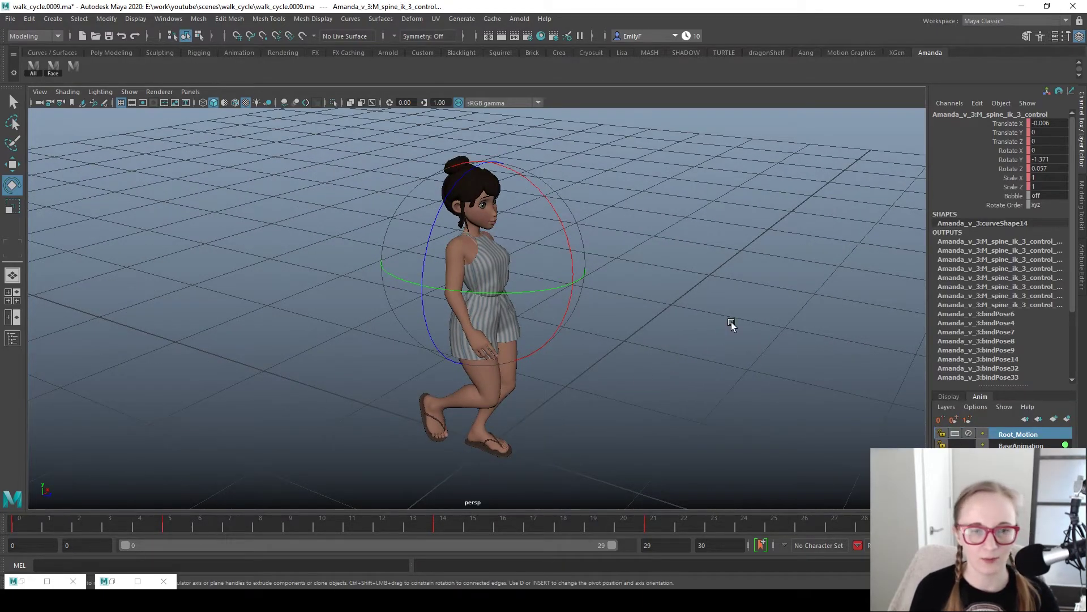
left_click_drag(558, 303, 526, 299, "alt")
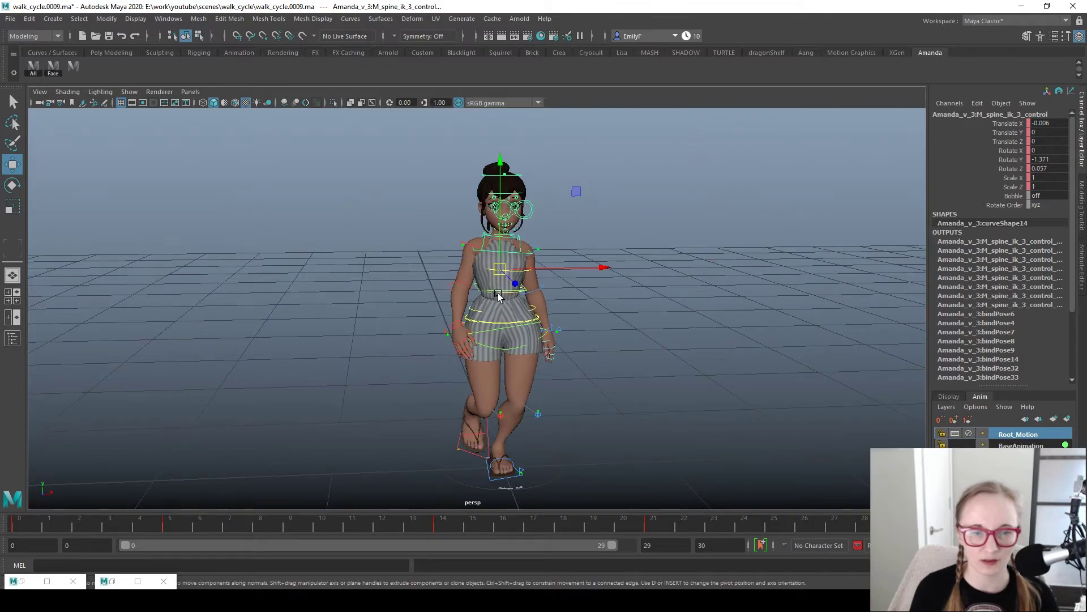
left_click(498, 293)
right_click_drag(500, 293, 571, 313, "alt")
left_click_drag(571, 315, 593, 311, "alt")
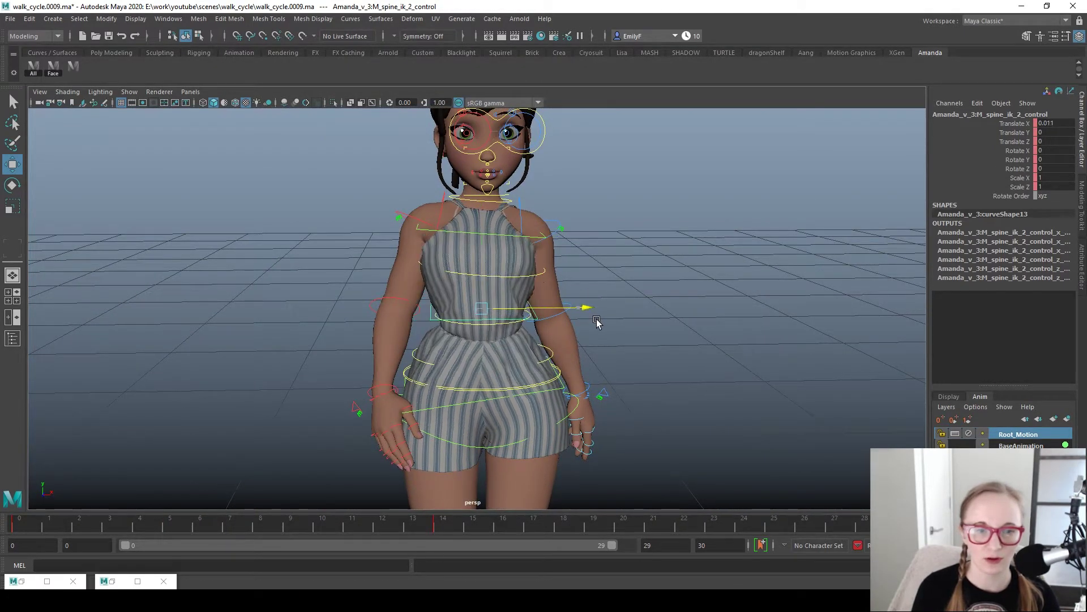
key("ctrl+z")
- Try setting the spine IK 2 control's Translate X to 0 at frame 0, and undo the change
left_click_drag(94, 525, 6, 525)
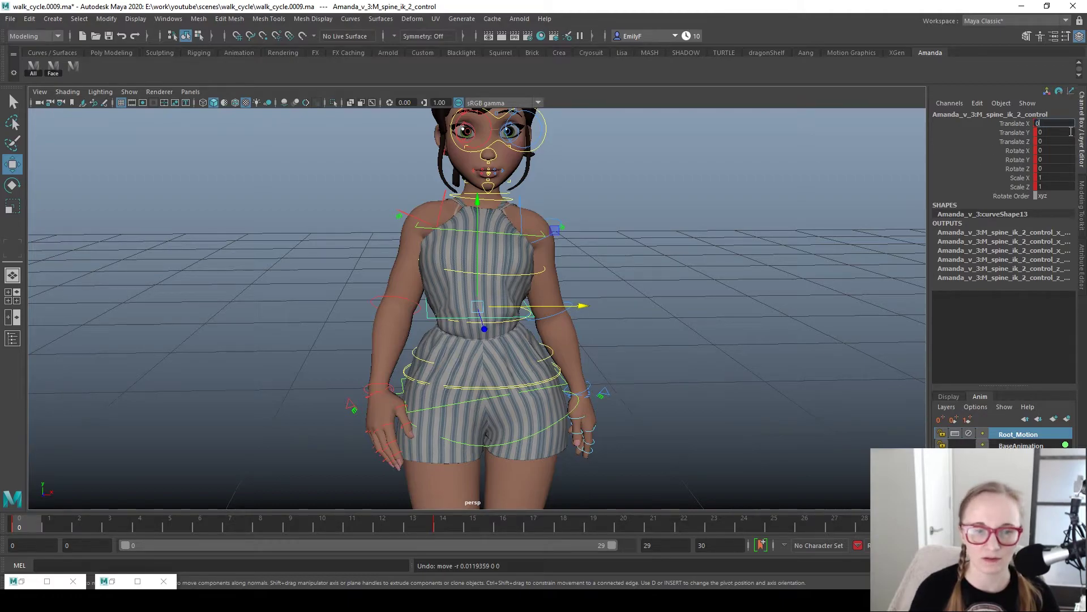
type("0")
key("Return")
left_click_drag(696, 277, 695, 276, "alt")
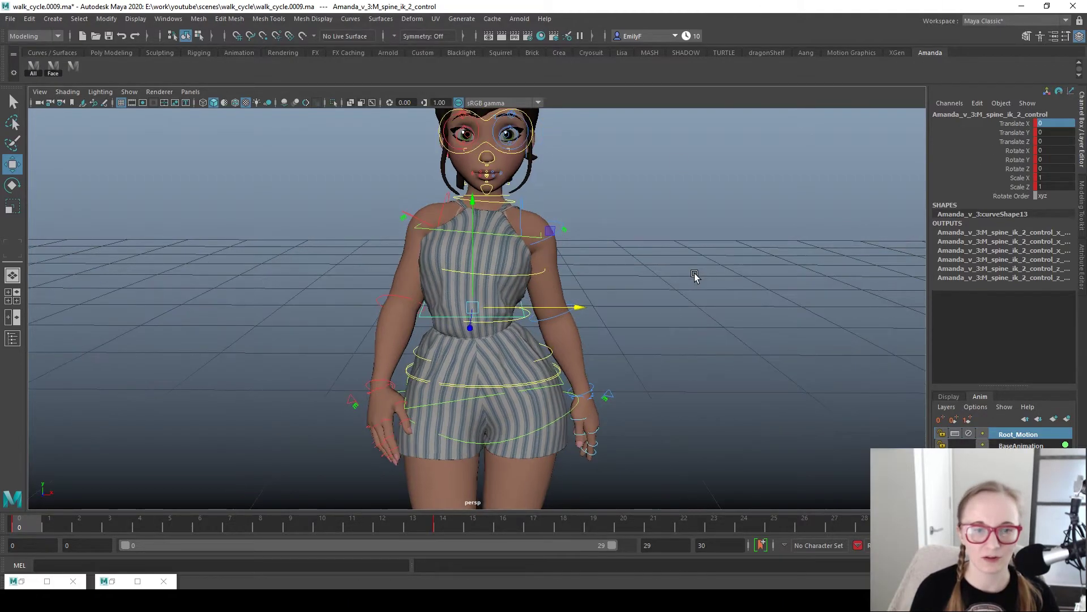
left_click_drag(537, 335, 565, 312, "alt")
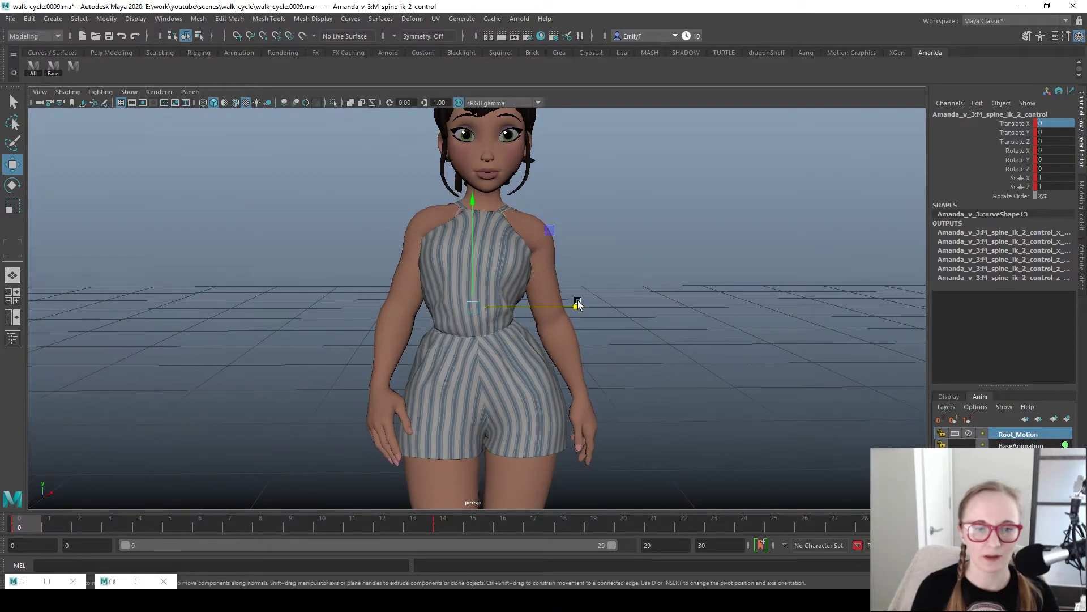
left_click(589, 314)
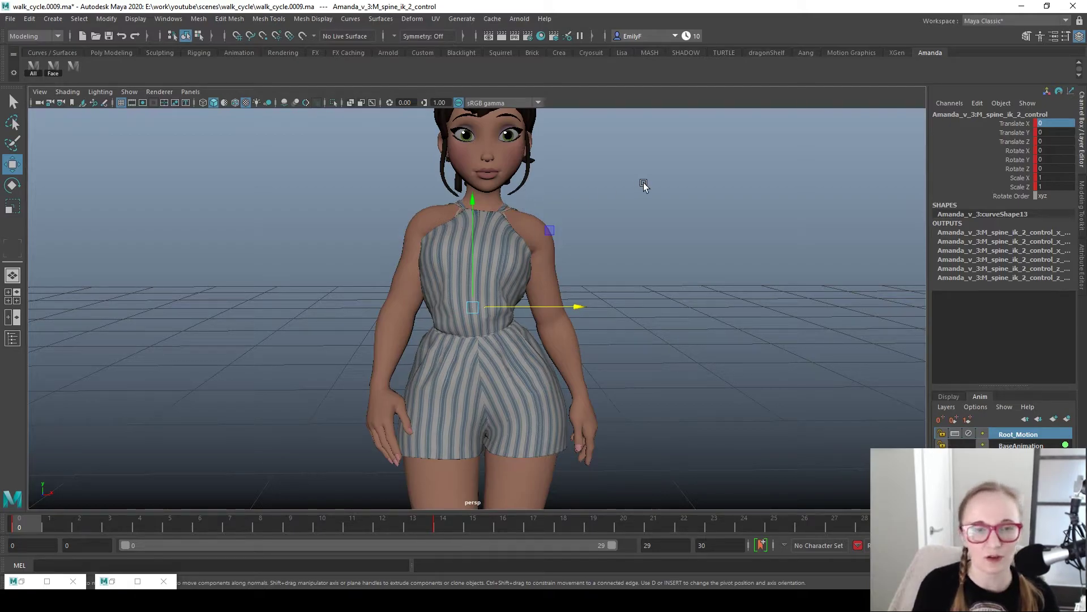
key("ctrl+z")
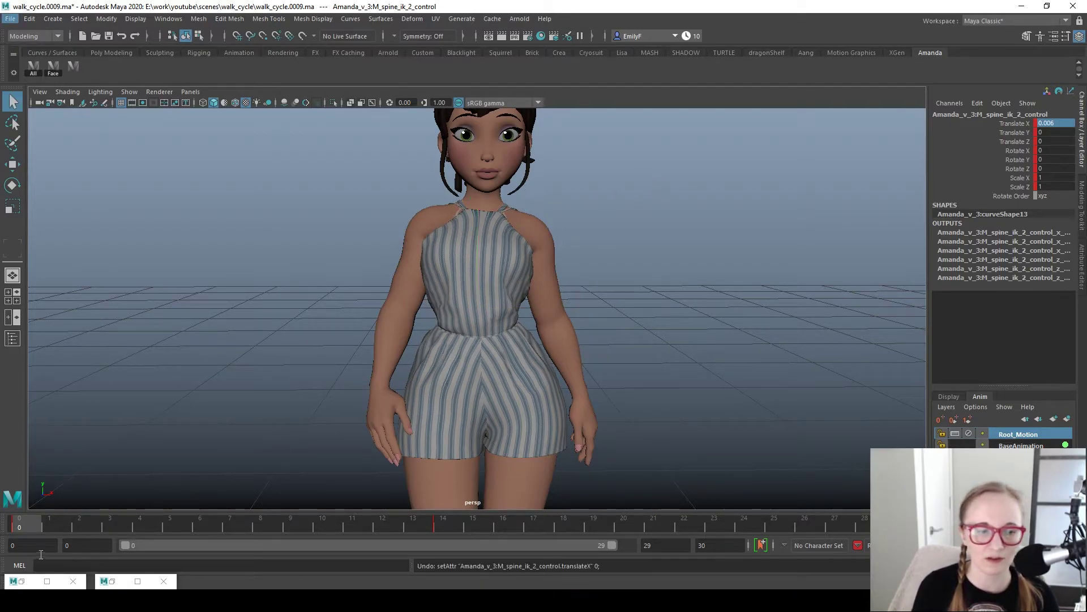
- Scrub through the cycle and back to frame 0 to check the torso's side-to-side motion
left_click_drag(49, 529, 865, 529)
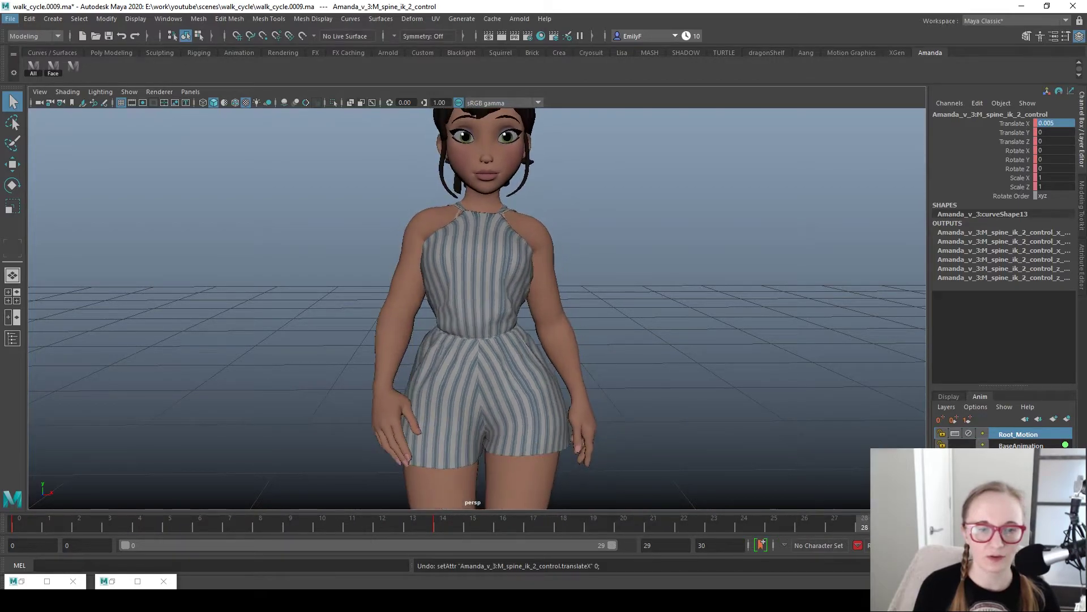
left_click_drag(702, 515, 28, 447)
left_click_drag(538, 417, 533, 364, "alt")
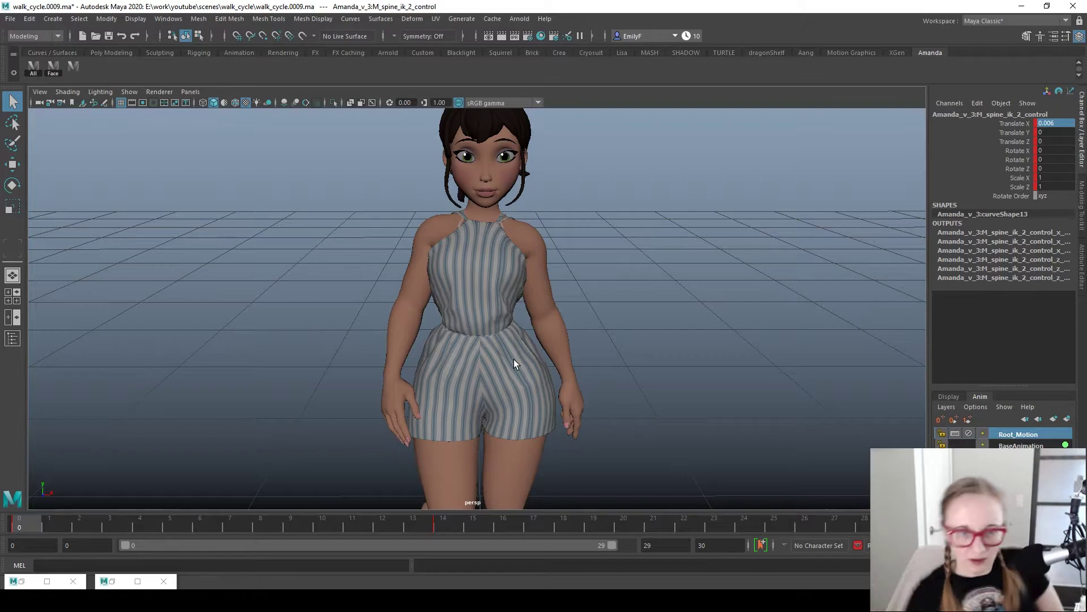
- Show the rig controls, select the spine FK 3 control and frame it for a closer look at the chest
key("alt+1")
right_click_drag(446, 249, 515, 297, "alt")
left_click(501, 281)
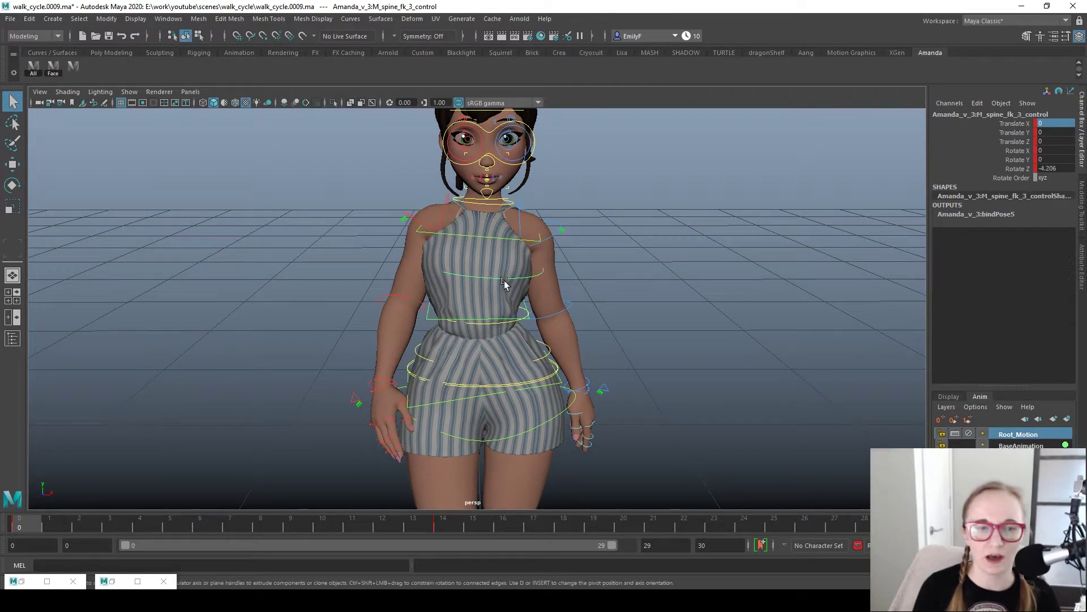
key("e")
key("f")
left_click_drag(501, 281, 483, 333, "alt")
key("q")
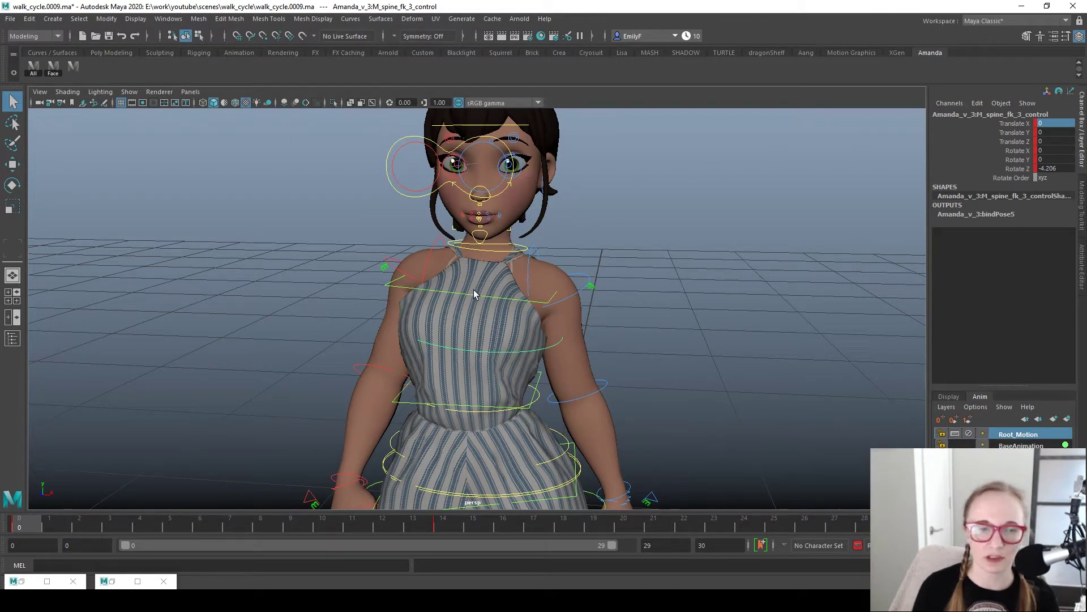
- Try rotating the spine IK 3 control around Y and tilting it around Z at frame 0, undoing both rotations
left_click(482, 304)
key("e")
left_click_drag(627, 388, 449, 360, "alt")
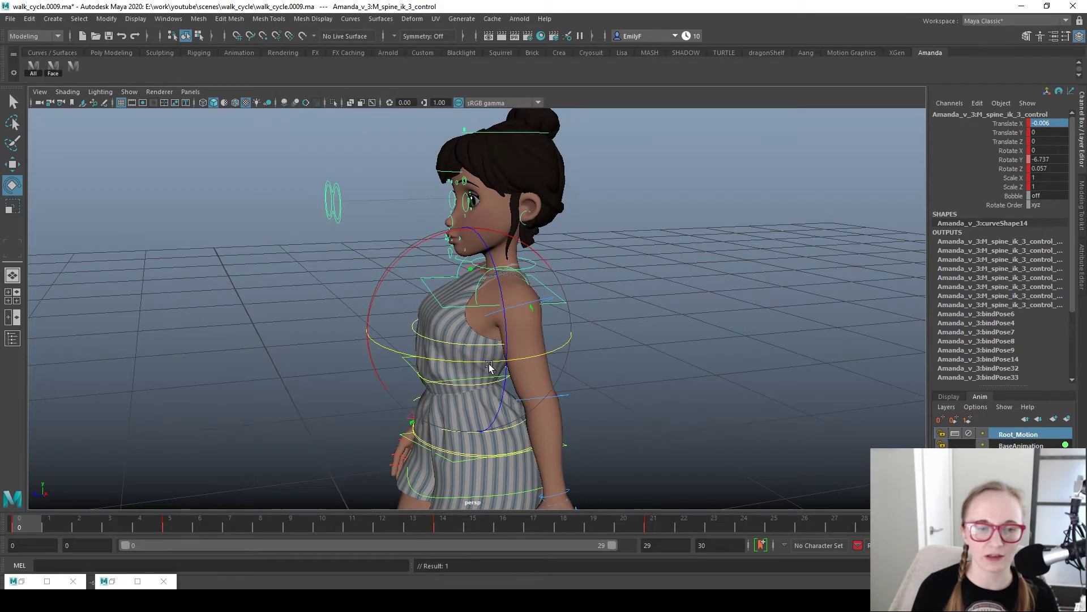
key("ctrl+z")
key("q")
mouse_move(604, 376)
left_mouse_down("alt")
mouse_move(636, 381)
mouse_move(614, 373)
left_mouse_up("alt")
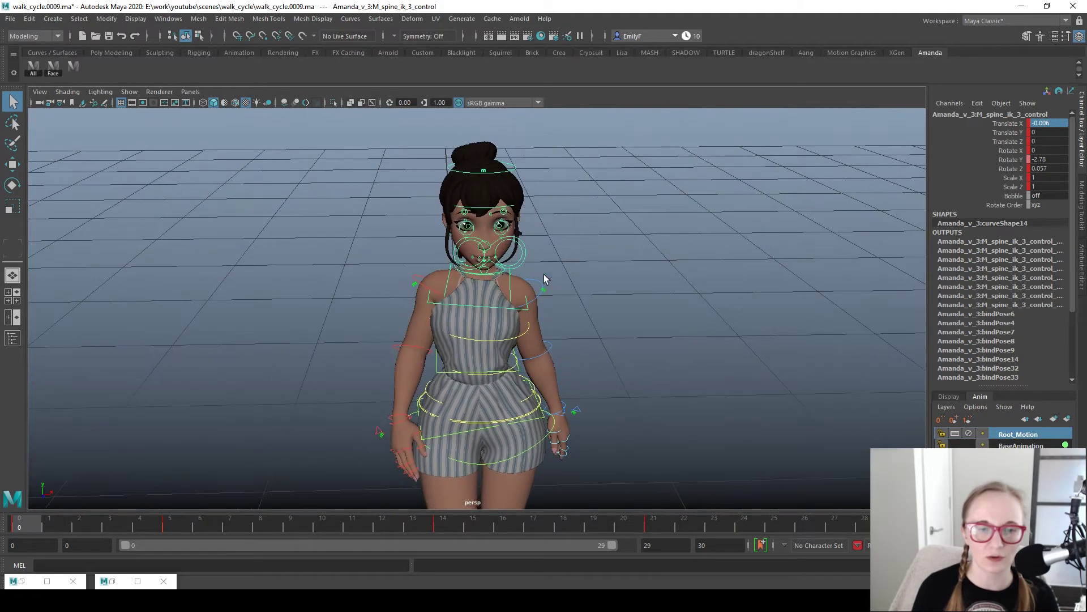
left_click_drag(571, 276, 502, 250)
key("ctrl+z")
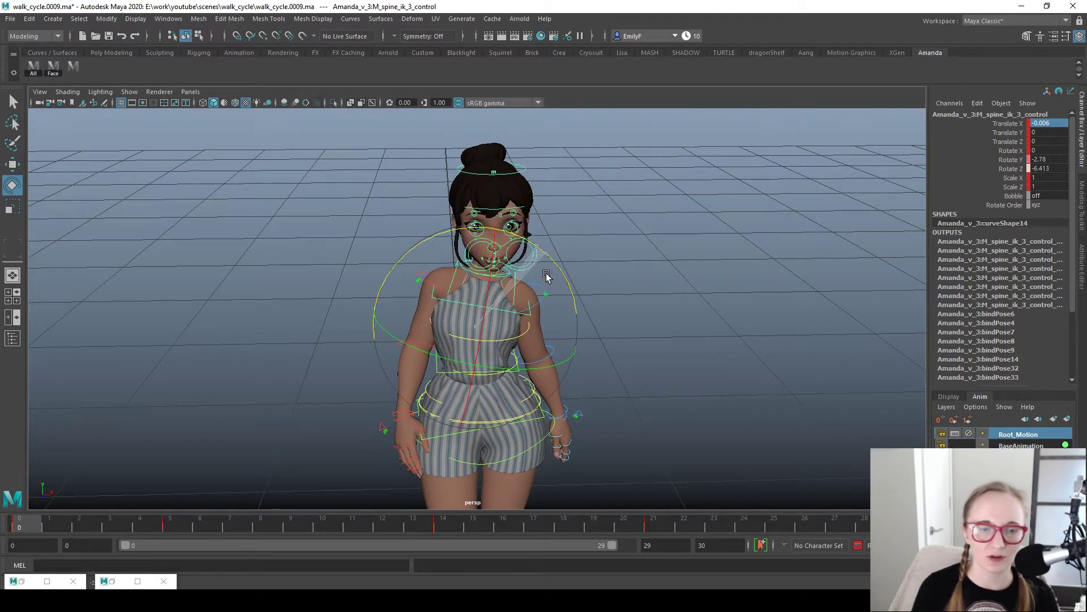
- Try rotating the spine FK 3 control at frame 0, and undo the rotation
key("q")
left_click(512, 351)
key("e")
left_click_drag(558, 255, 572, 277)
key("ctrl+z")
key("q")
- Check the walk from three-quarter and side angles, and select the neck control at frame 7
left_click_drag(665, 337, 597, 307, "alt")
left_click_drag(655, 242, 655, 357, "alt")
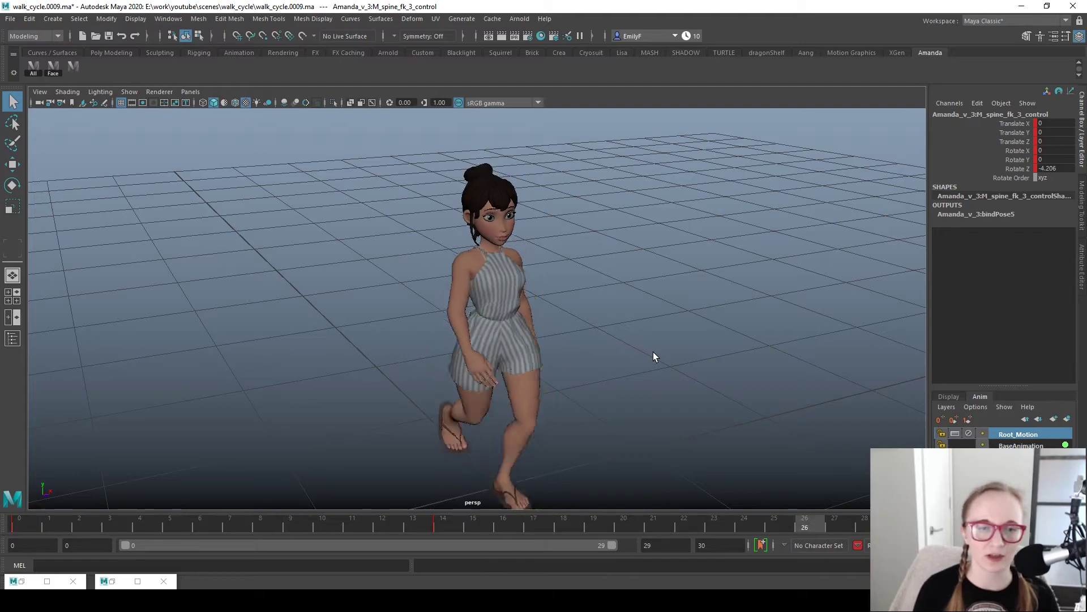
left_click_drag(516, 322, 729, 338, "alt")
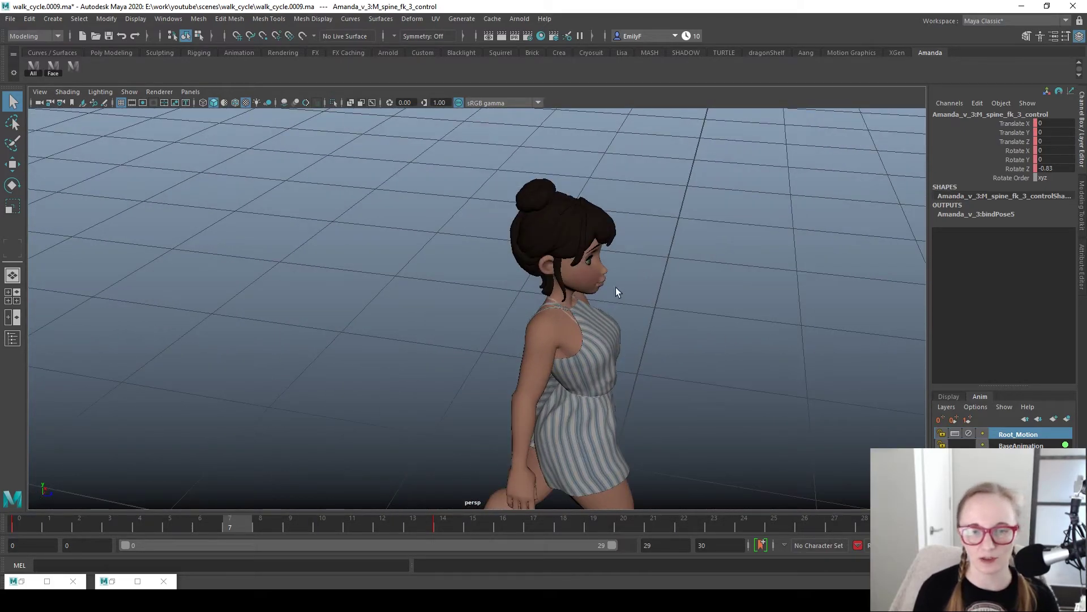
left_click(581, 312)
left_click_drag(580, 308, 652, 280)
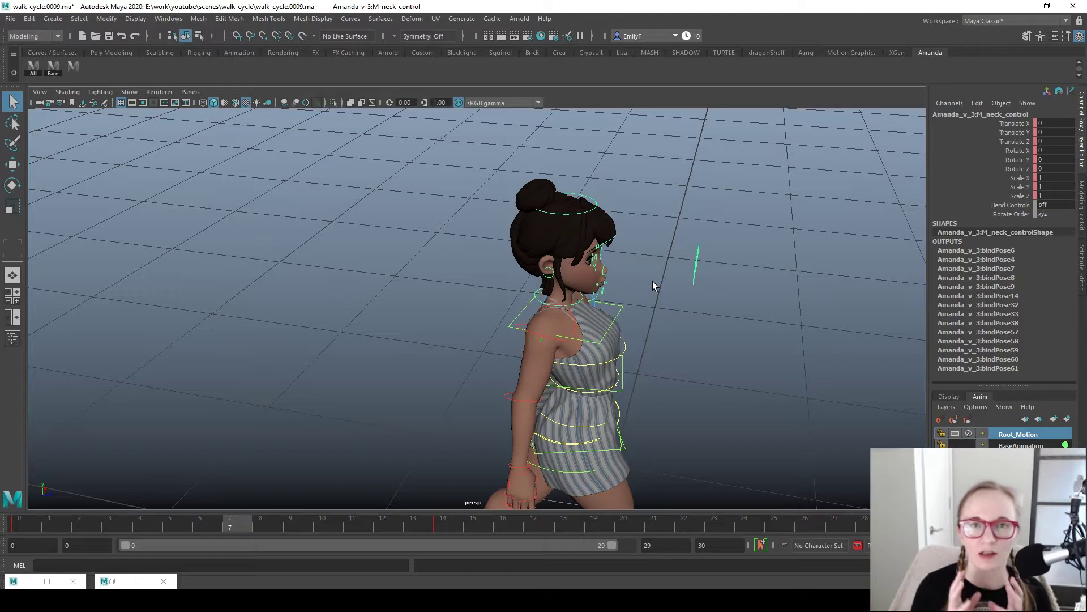
- Play and scrub the cycle in the front view to examine the head, neck and shoulder motion
left_click_drag(665, 250, 494, 227, "alt")
key("space")
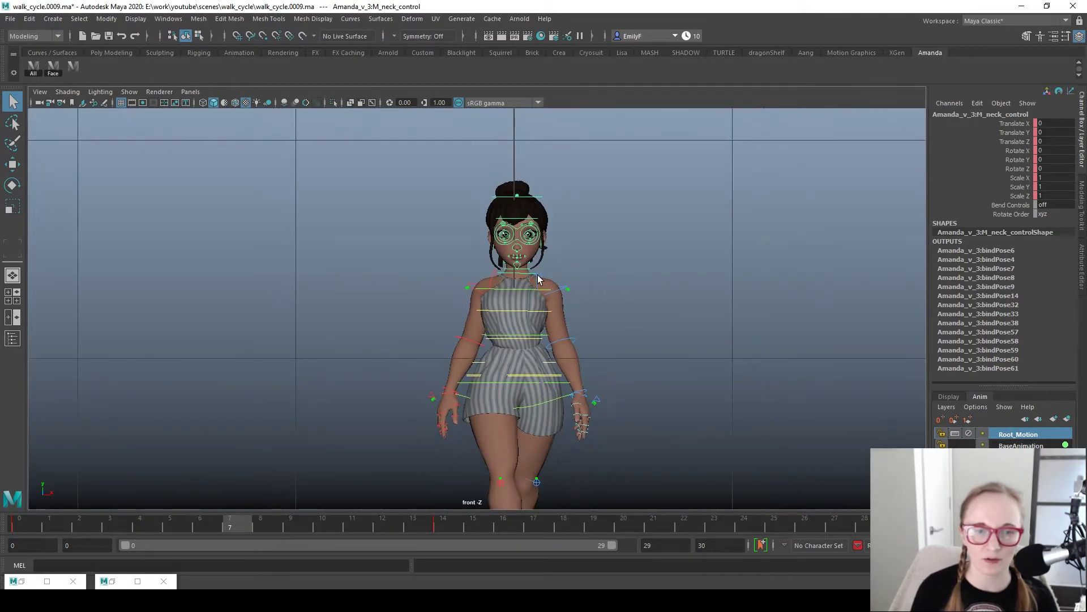
right_click_drag(625, 280, 686, 357, "alt")
left_click_drag(96, 523, 413, 524)
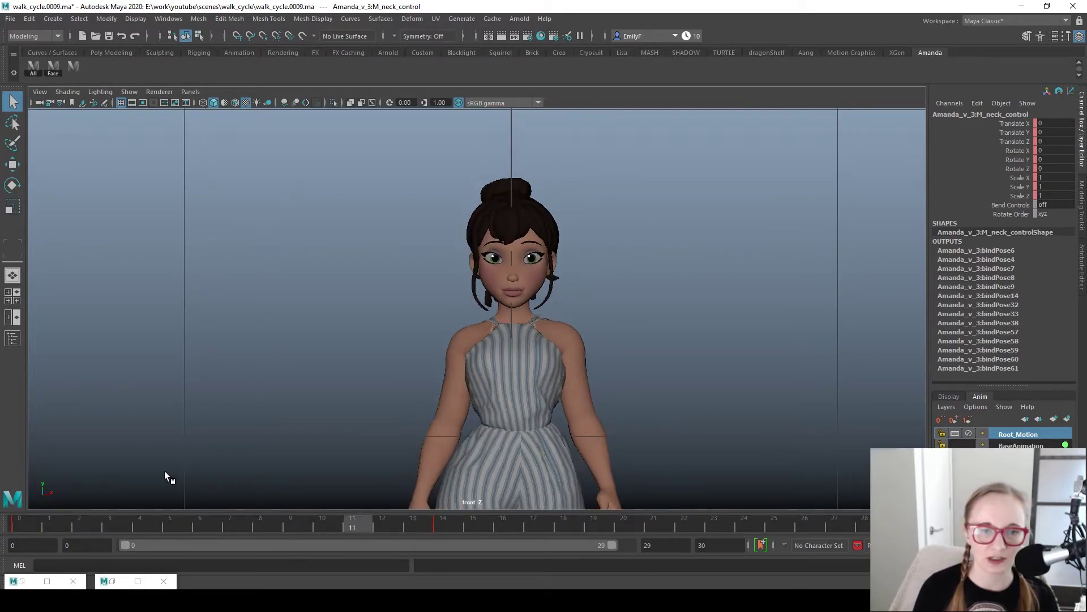
key("alt+shift+v")
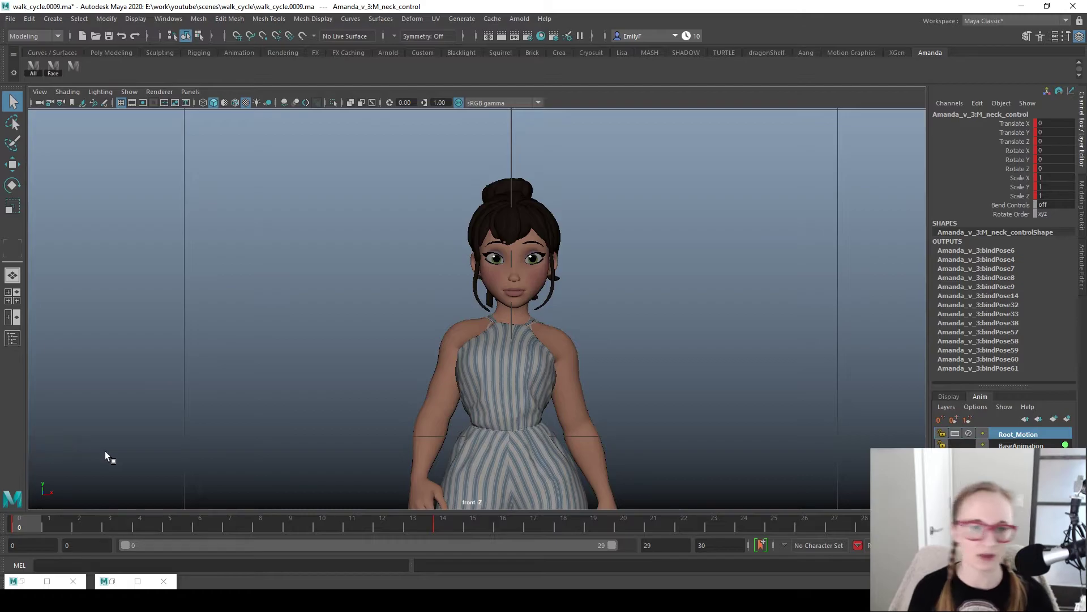
key("alt+v")
left_click_drag(182, 469, 160, 464)
scroll(486, 347, "up", 1)
key("alt+1")
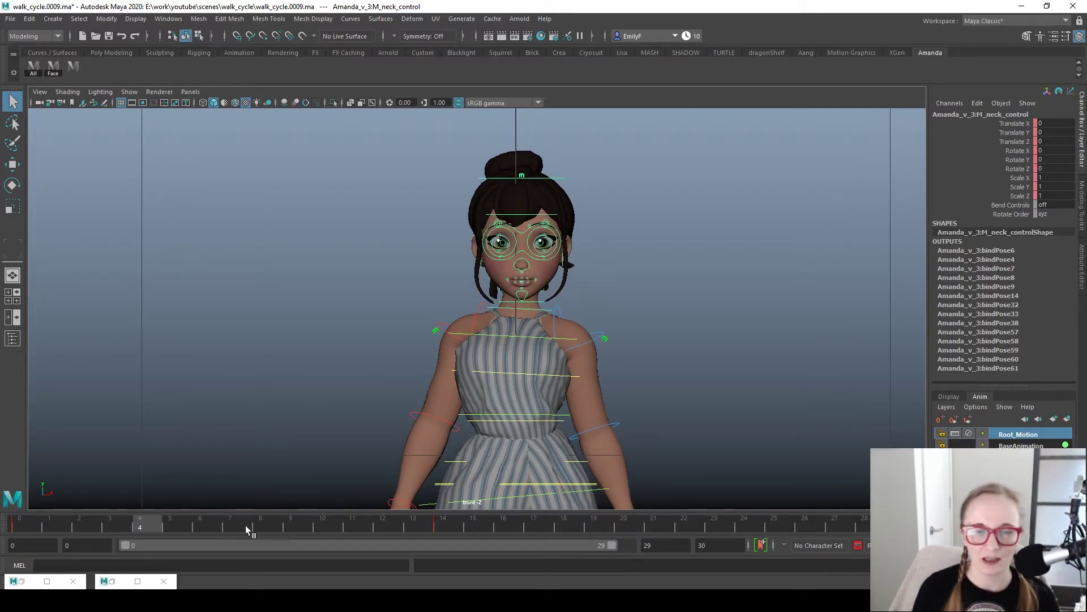
left_click_drag(39, 527, 19, 527)
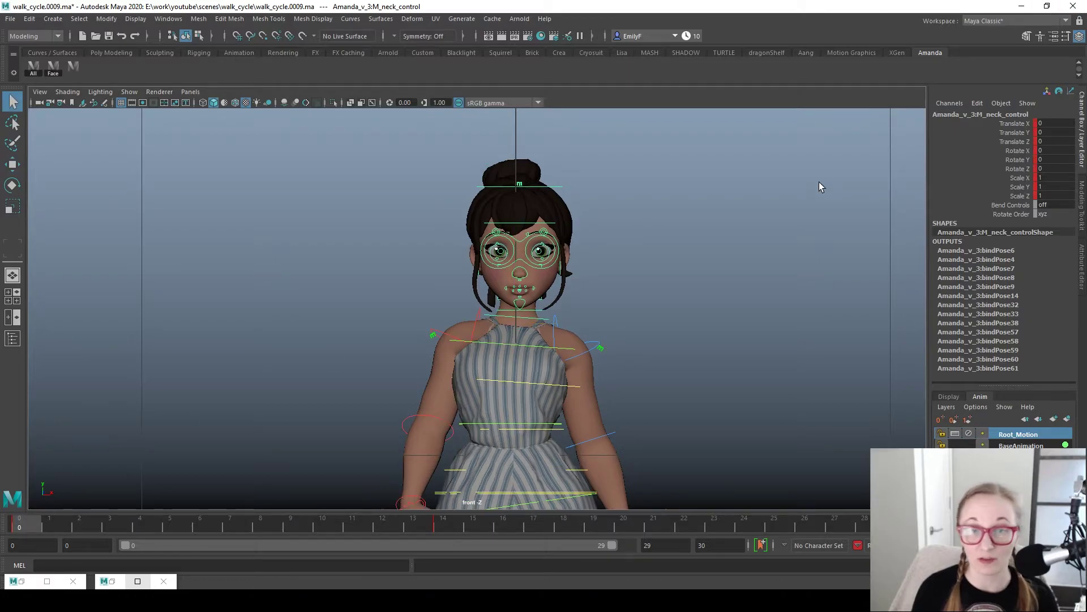
scroll(612, 208, "up", 1)
key("alt+1")
key("alt+1")
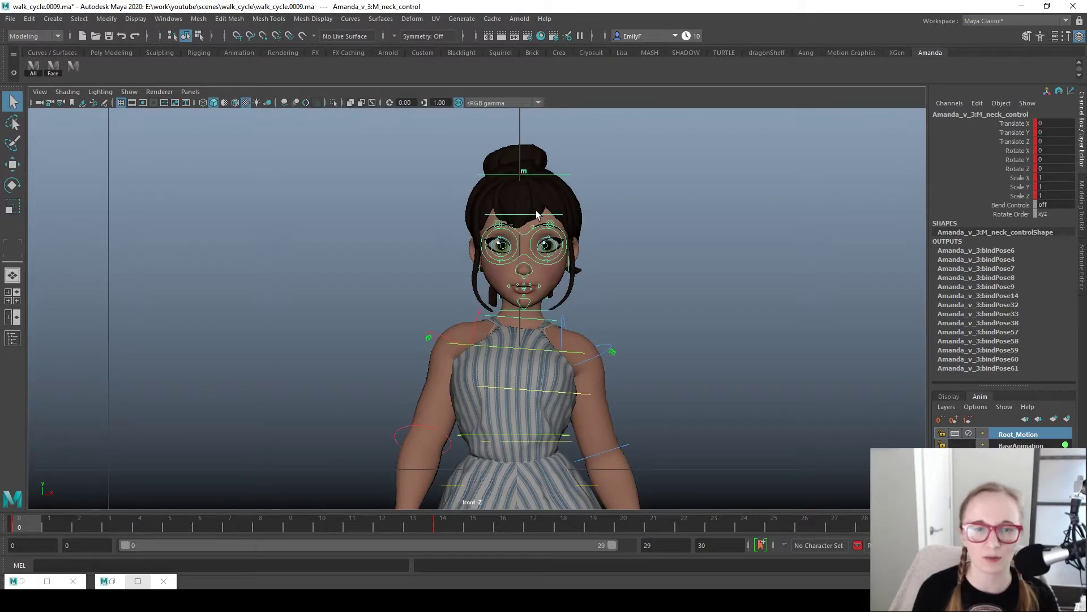
- Return to the perspective view and select the head control from the side
key("space")
left_click_drag(604, 193, 607, 218)
left_click(598, 225)
left_click_drag(795, 332, 595, 257, "alt")
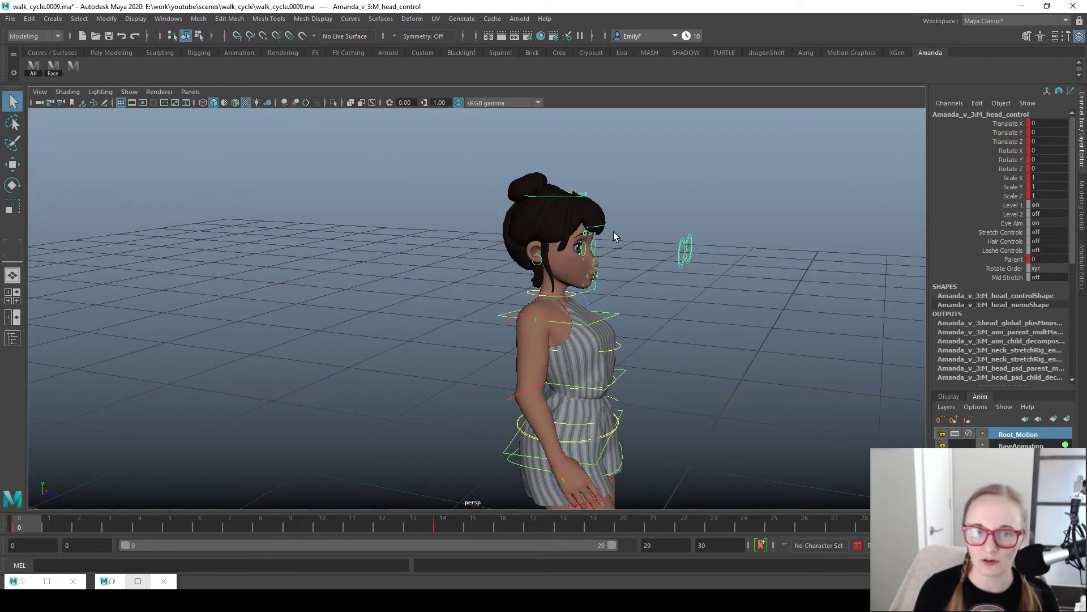
left_click(612, 234)
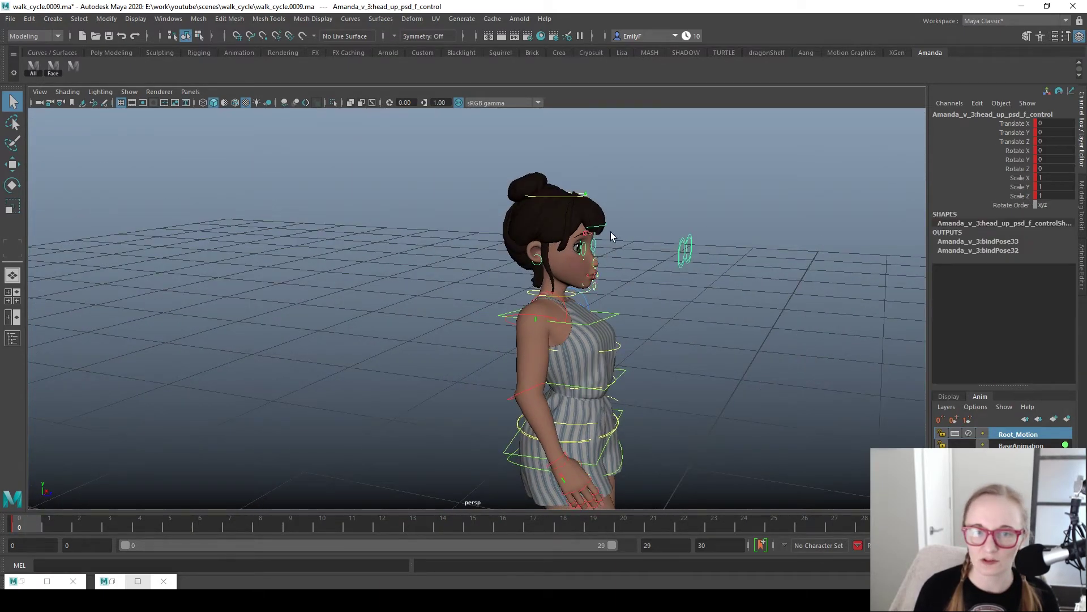
left_click(557, 205)
left_click(556, 200)
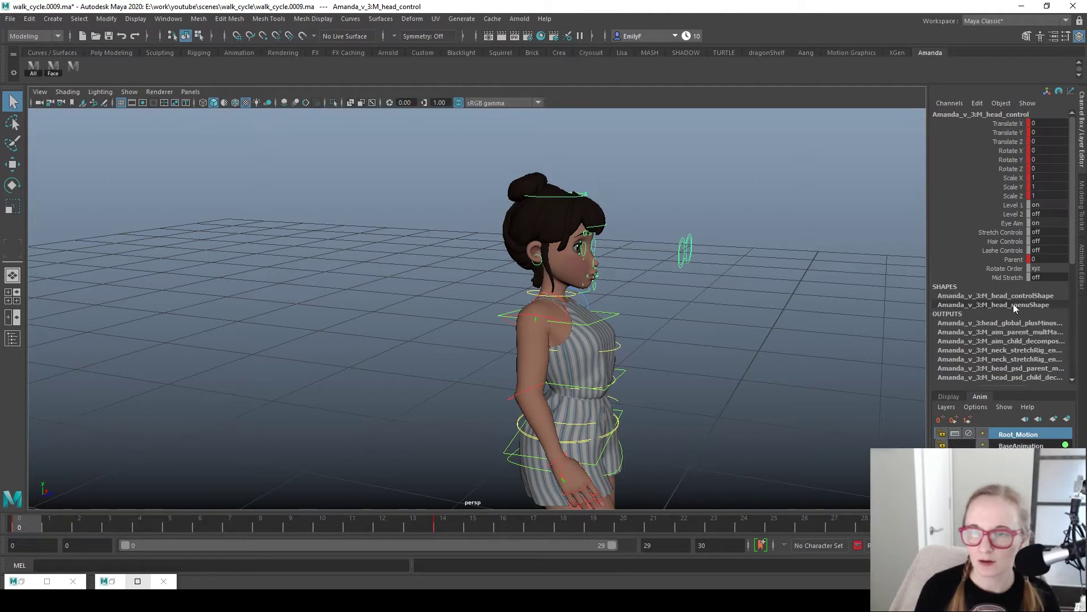
- Try setting the head control's Parent attribute to 1, inspect the head's orientation, and undo the change
left_click(986, 260)
middle_click_drag(685, 294, 803, 303)
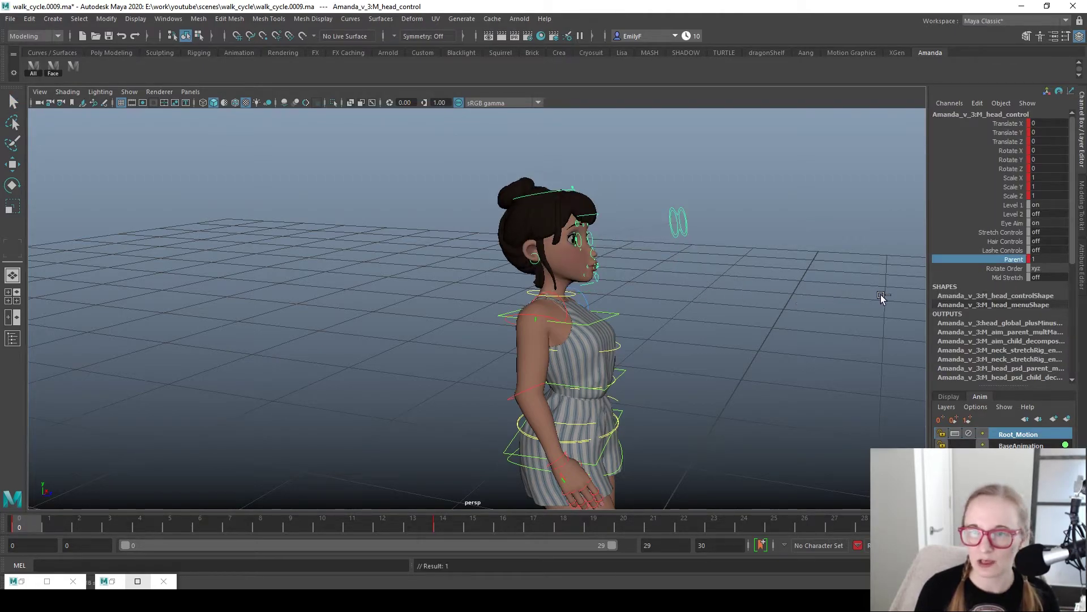
left_click_drag(864, 294, 628, 311, "alt")
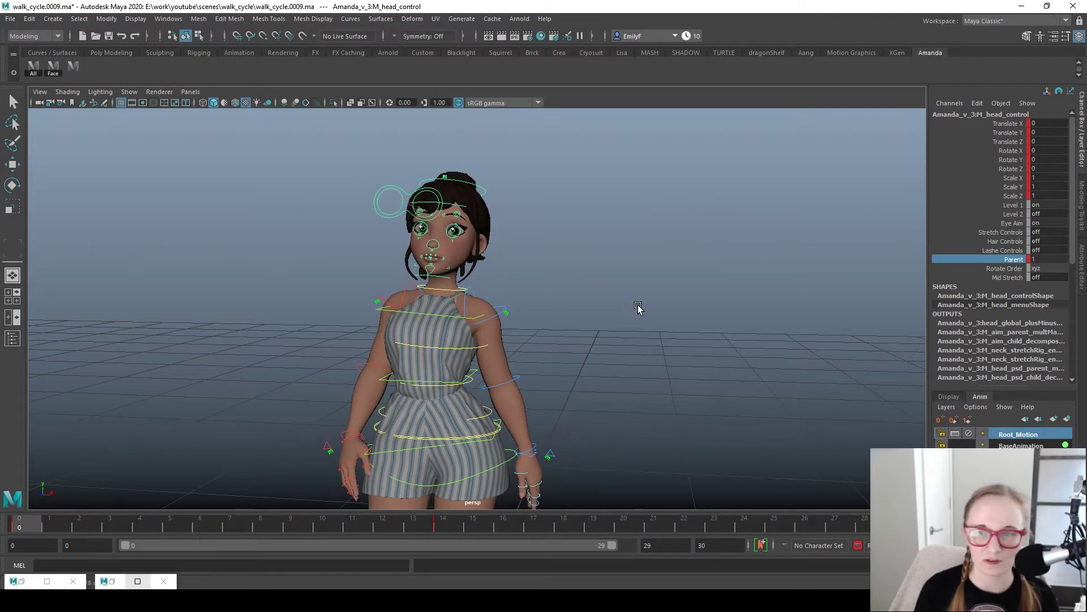
middle_click_drag(630, 308, 679, 311, "alt")
key("ctrl+z")
- Delete the keys on the head control's Parent channel
right_click(963, 259)
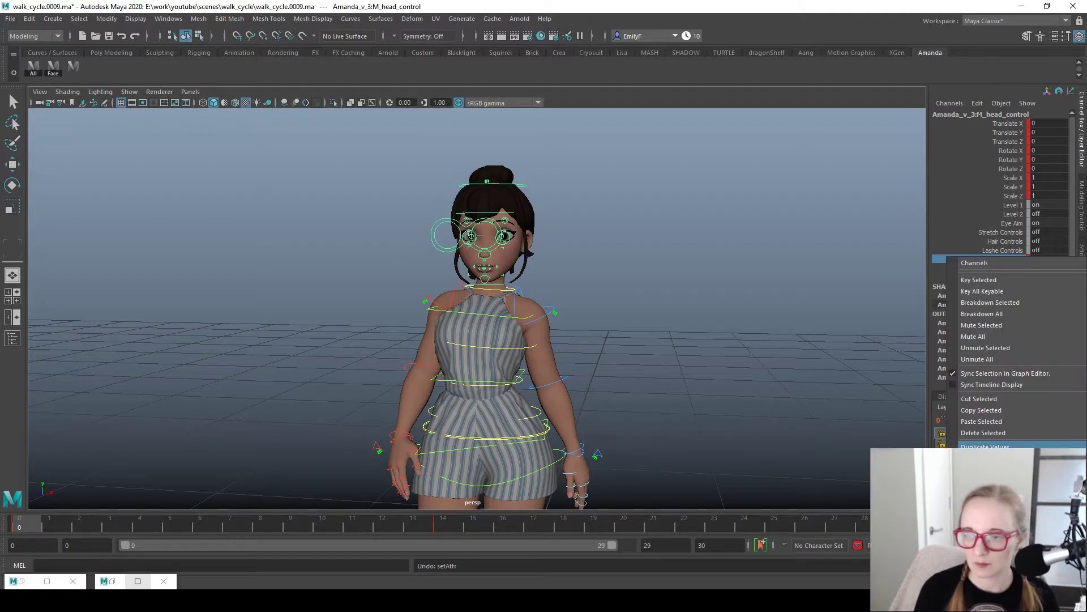
left_click(981, 421)
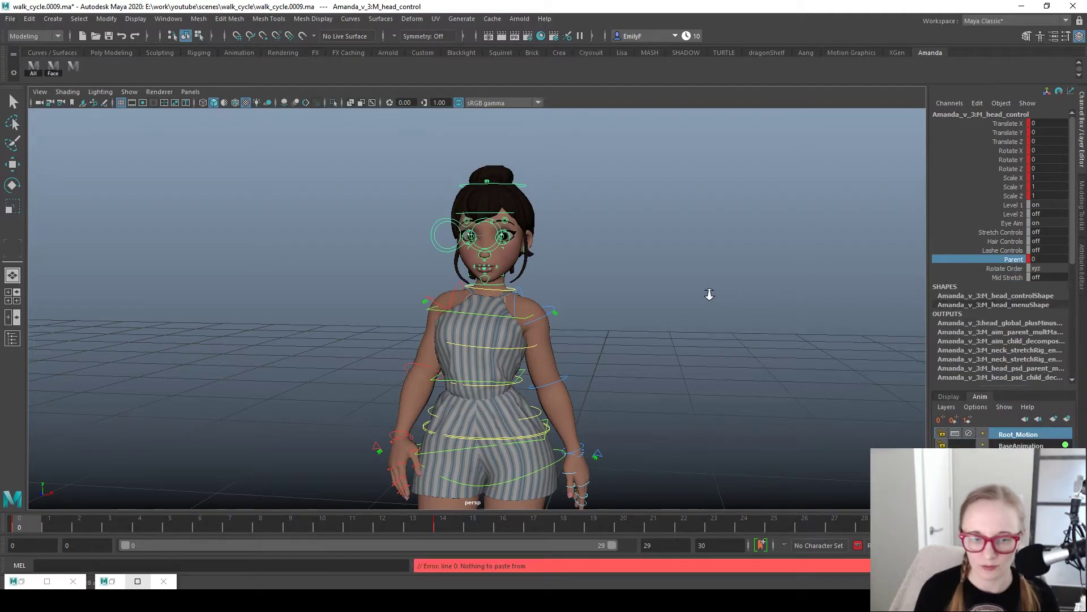
right_click(968, 260)
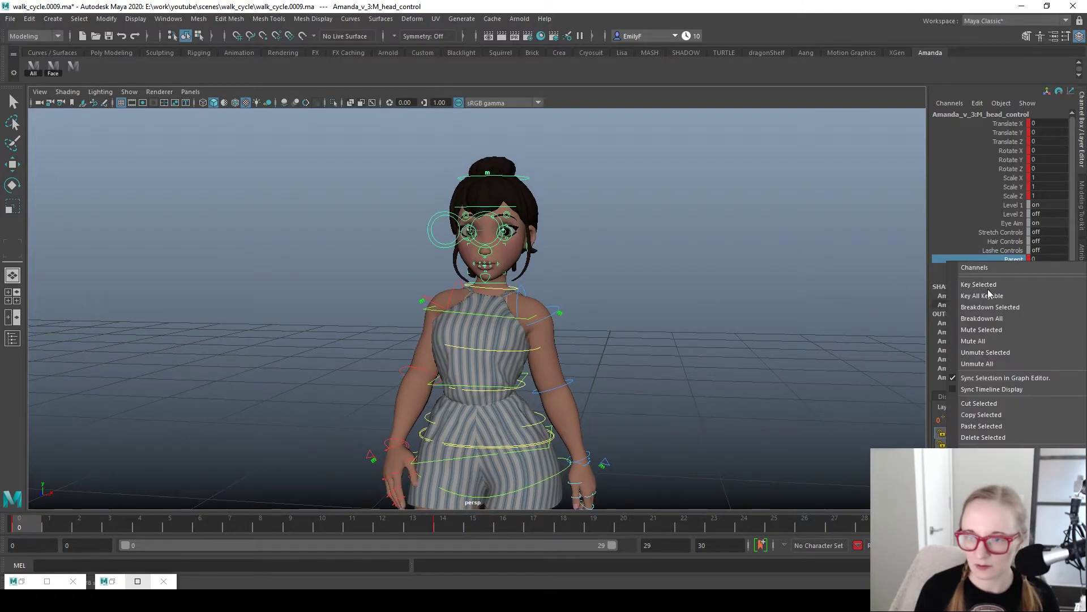
left_click(983, 437)
mouse_move(684, 291)
left_mouse_down("alt")
mouse_move(657, 283)
mouse_move(580, 299)
mouse_move(486, 384)
left_mouse_up("alt")
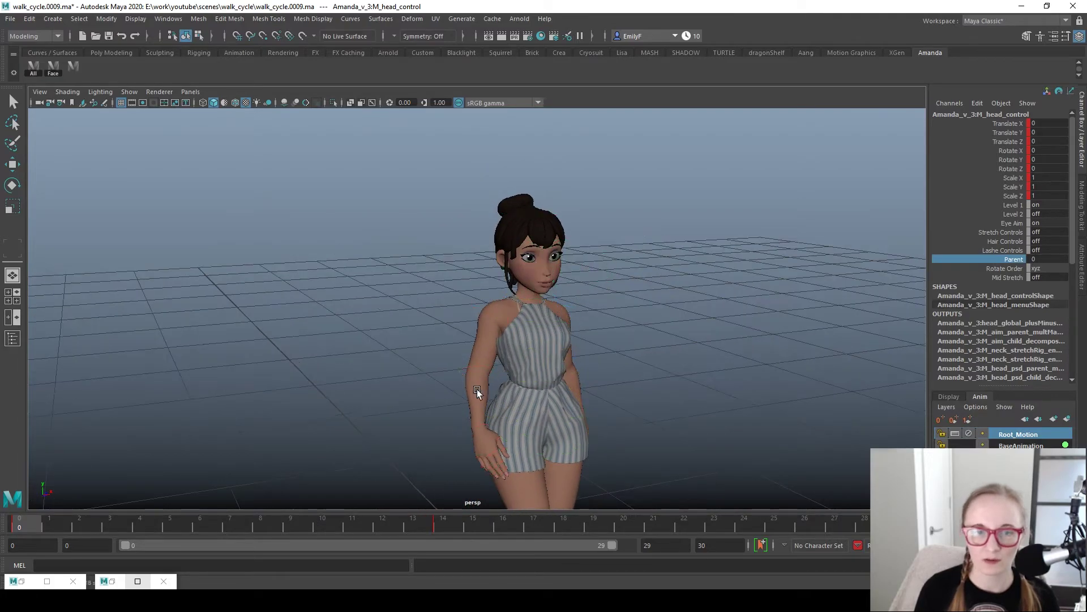
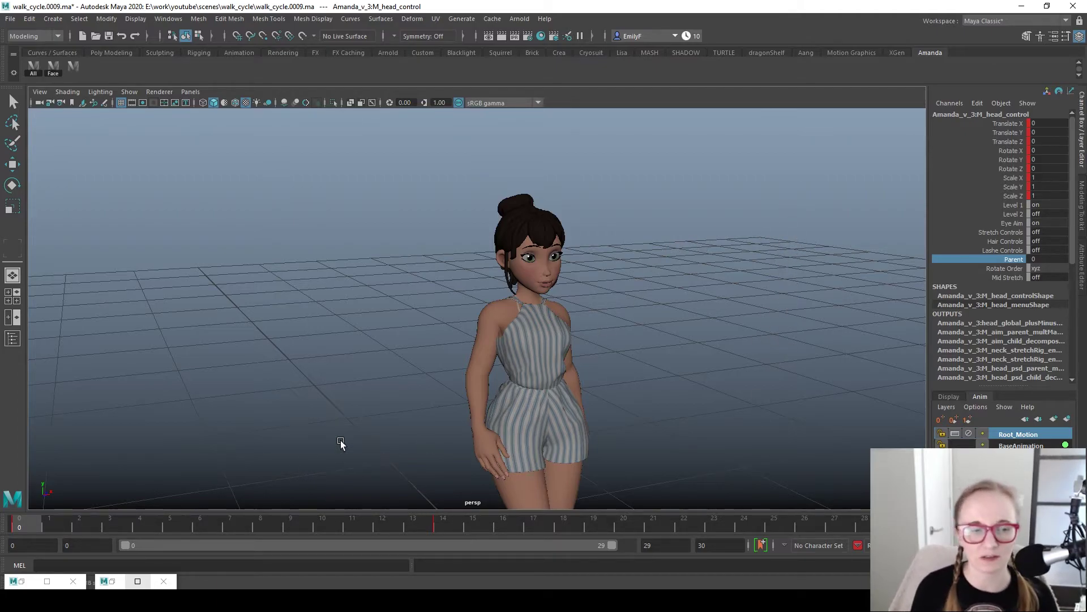
- Try the head control's Parent attribute at 1 and play the walk cycle from the front to examine the head motion
middle_click_drag(664, 299, 846, 312)
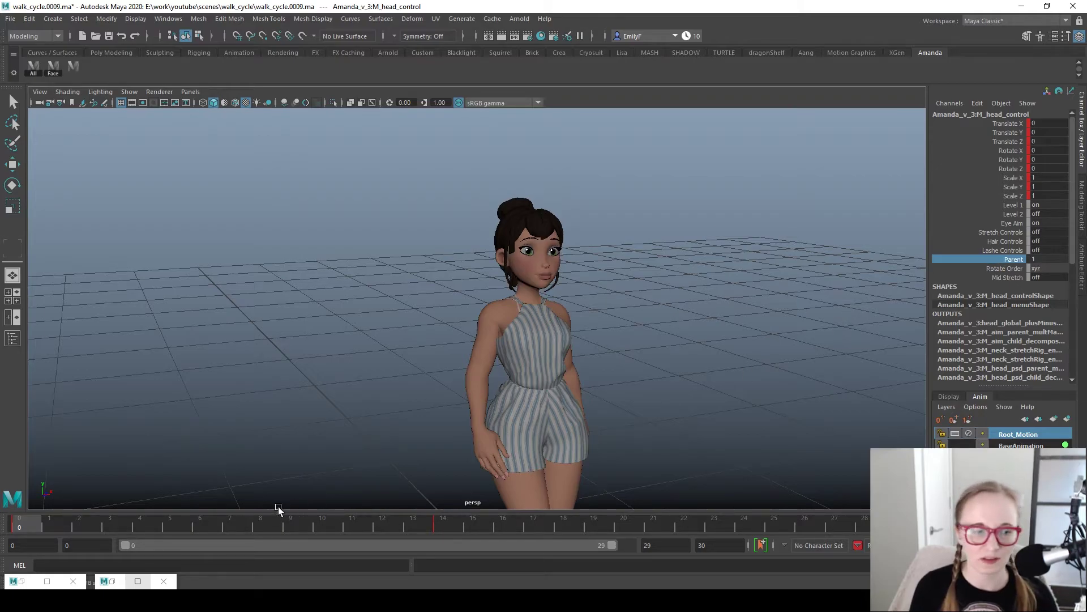
key("alt+v")
left_click_drag(767, 379, 730, 379, "alt")
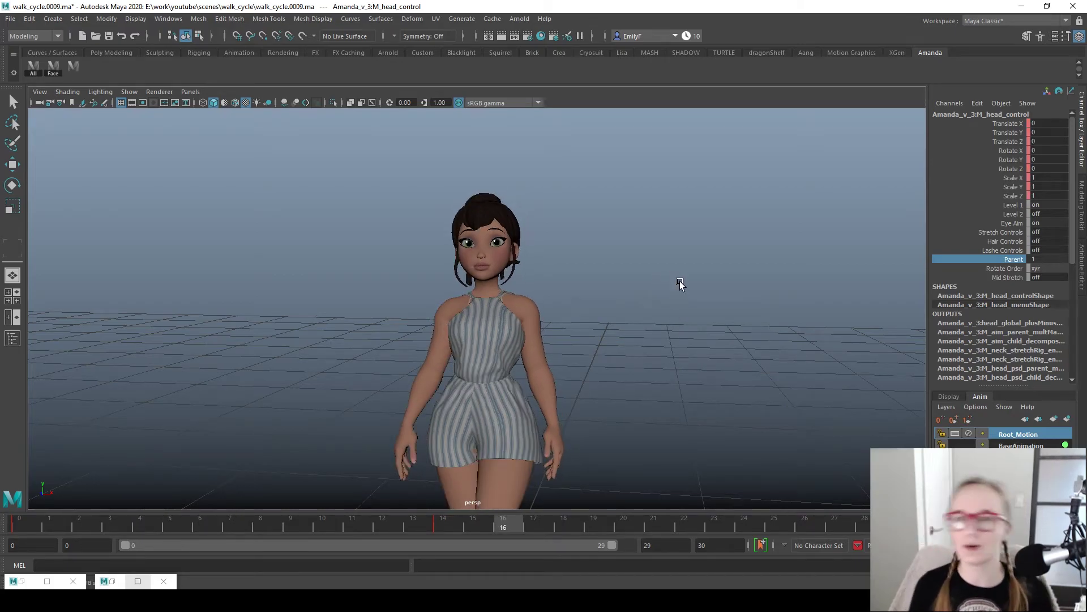
key("space")
left_click_drag(587, 170, 624, 225)
key("alt+v")
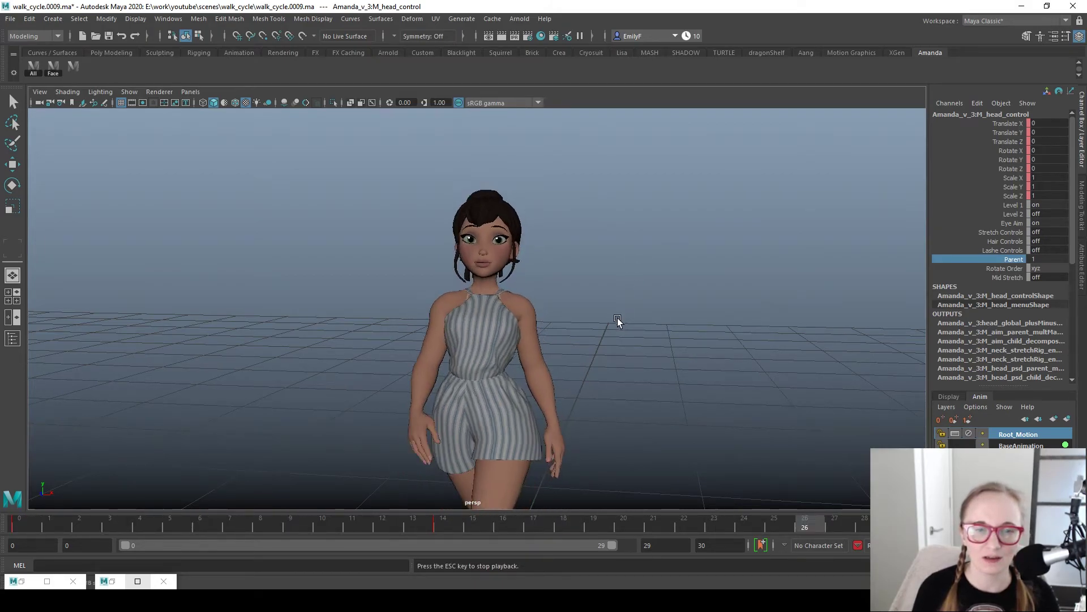
key("Escape")
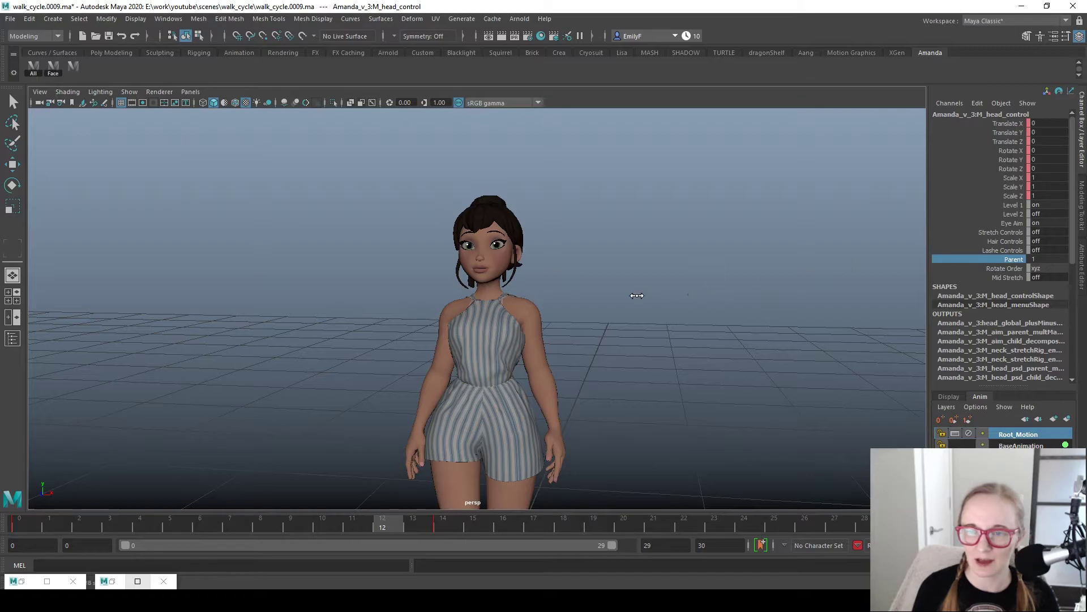
- Return the head control's Parent attribute to 0 and play the walk cycle from the side
middle_click_drag(655, 295, 331, 277)
left_click_drag(398, 276, 552, 298, "alt")
key("alt+v")
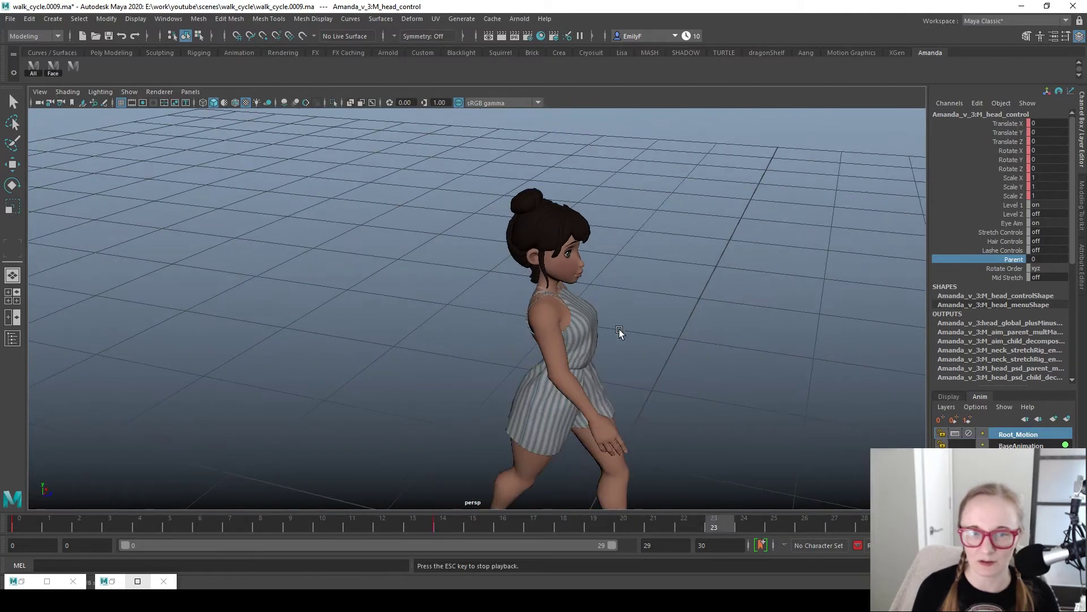
right_click_drag(616, 340, 700, 273, "alt")
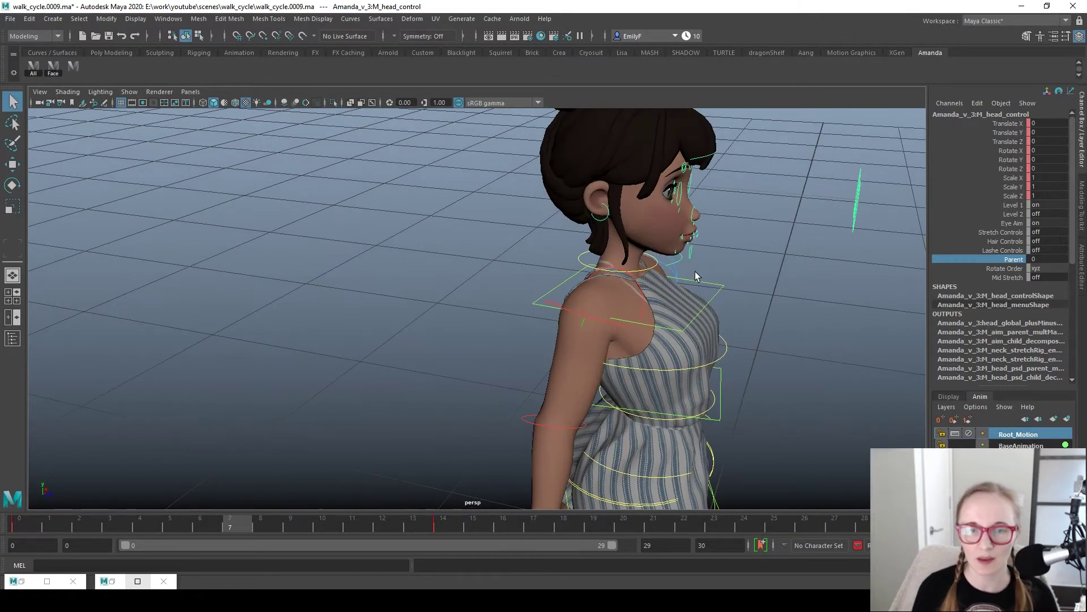
- Select the neck control and, in the front view at frame 0, rotate it to about 3 degrees in Z
left_click(657, 270)
key("e")
left_click_drag(657, 270, 679, 311, "alt")
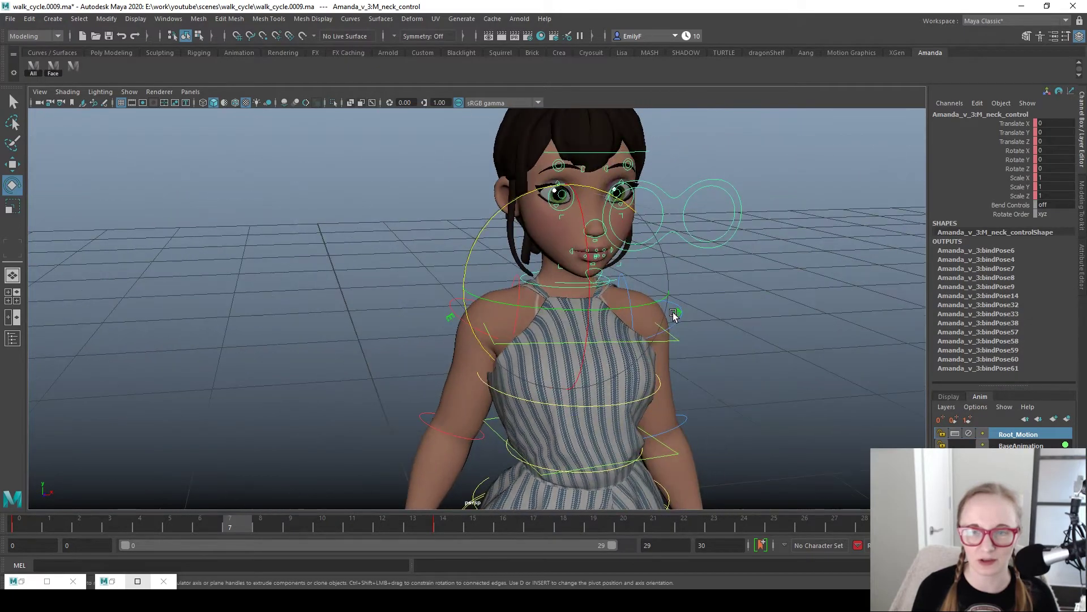
key("space")
left_click_drag(627, 284, 684, 327)
scroll(723, 304, "up", 4)
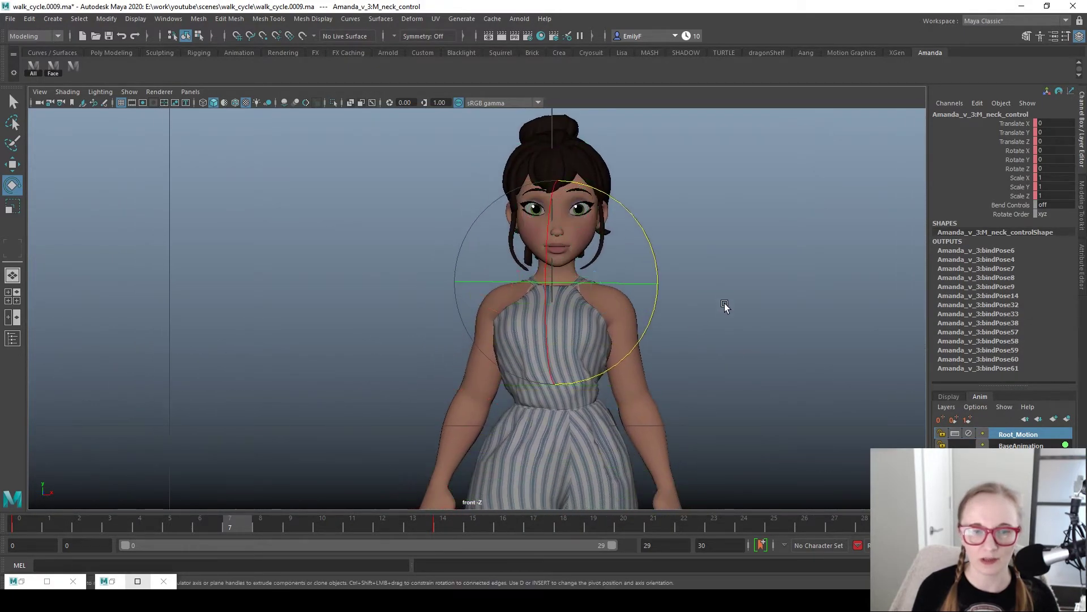
left_click(8, 527)
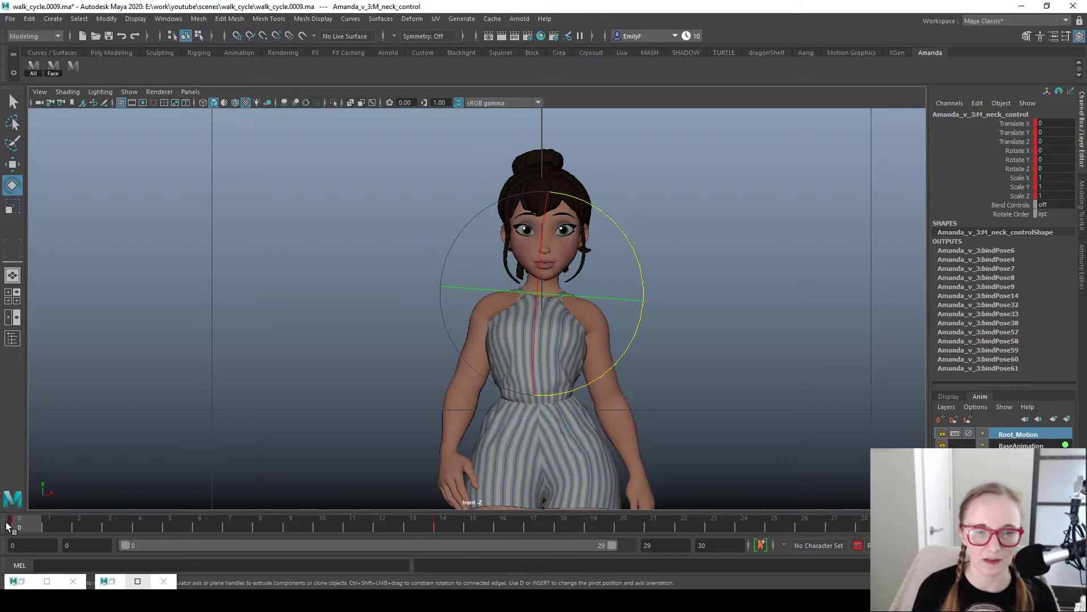
mouse_move(627, 236)
left_mouse_down()
mouse_move(616, 226)
mouse_move(627, 227)
left_mouse_up()
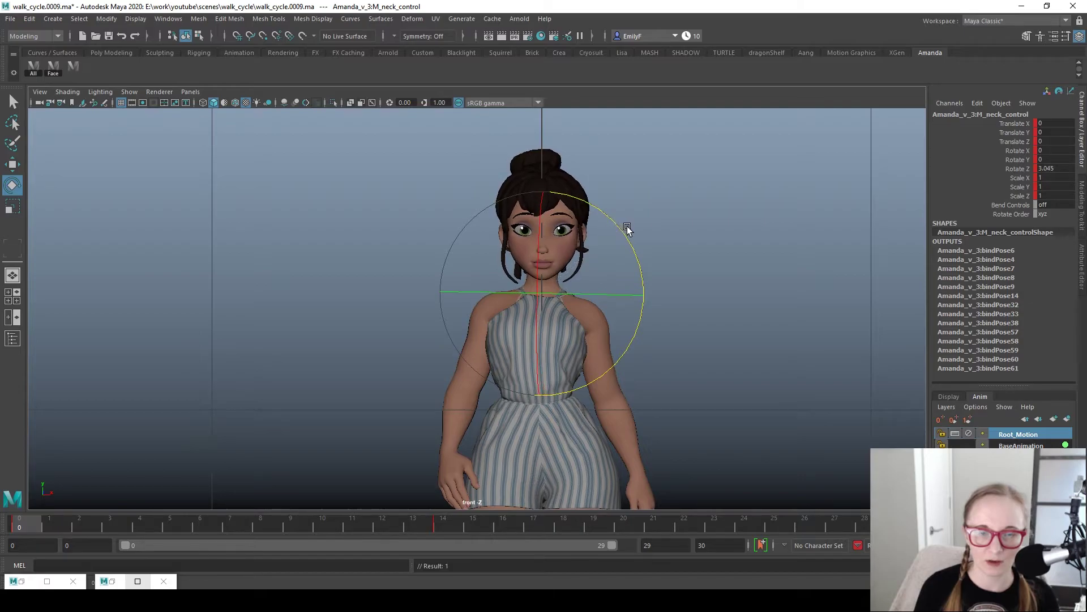
key("q")
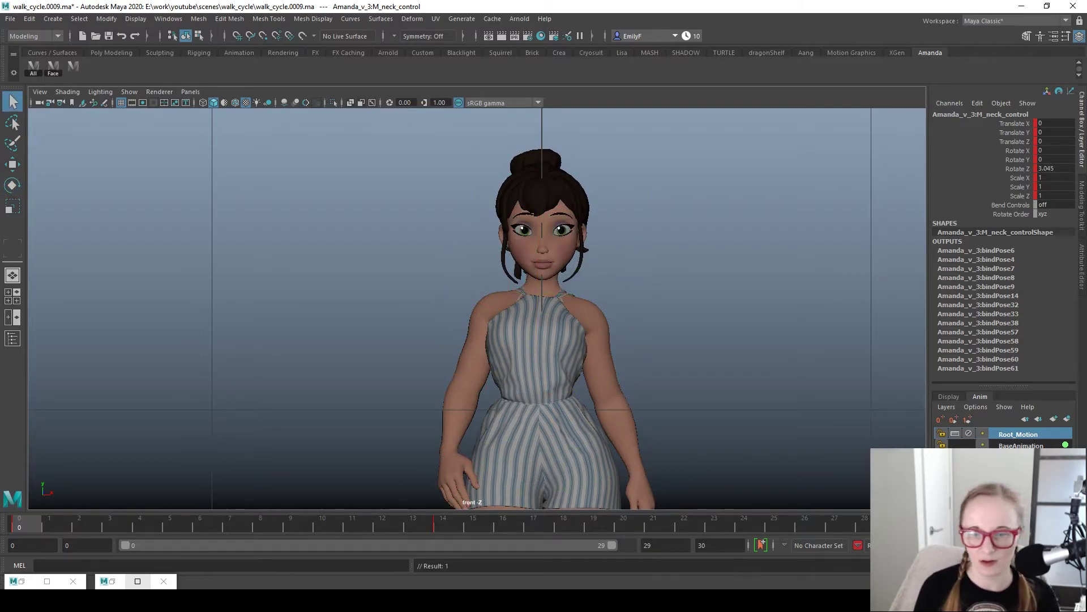
- Extend the playback range to frame 30 and rotate the neck control to about -5.2 degrees in Z at frame 14
left_click_drag(616, 548, 634, 549)
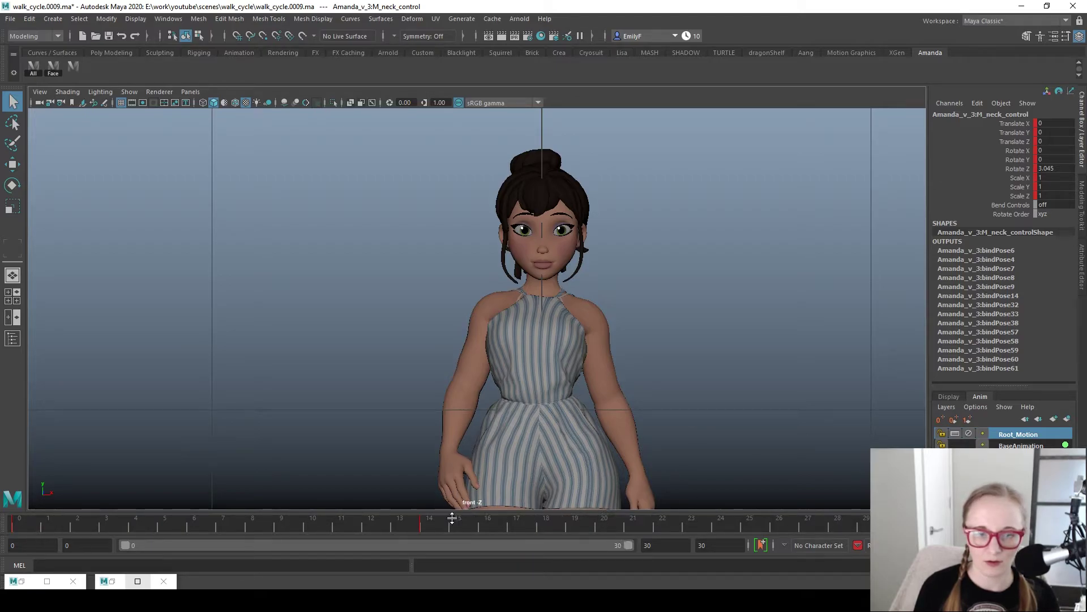
left_click(440, 525)
key("e")
left_click_drag(501, 211, 514, 217)
key("q")
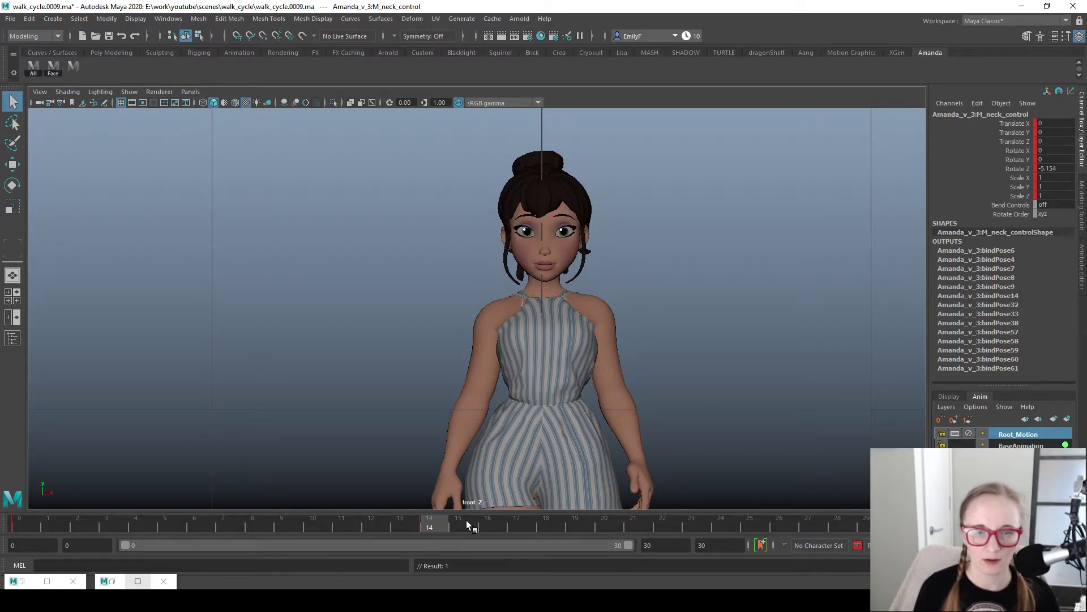
- Play the walk cycle in the front and perspective views to examine the neck's side-to-side tilt
key("alt+v")
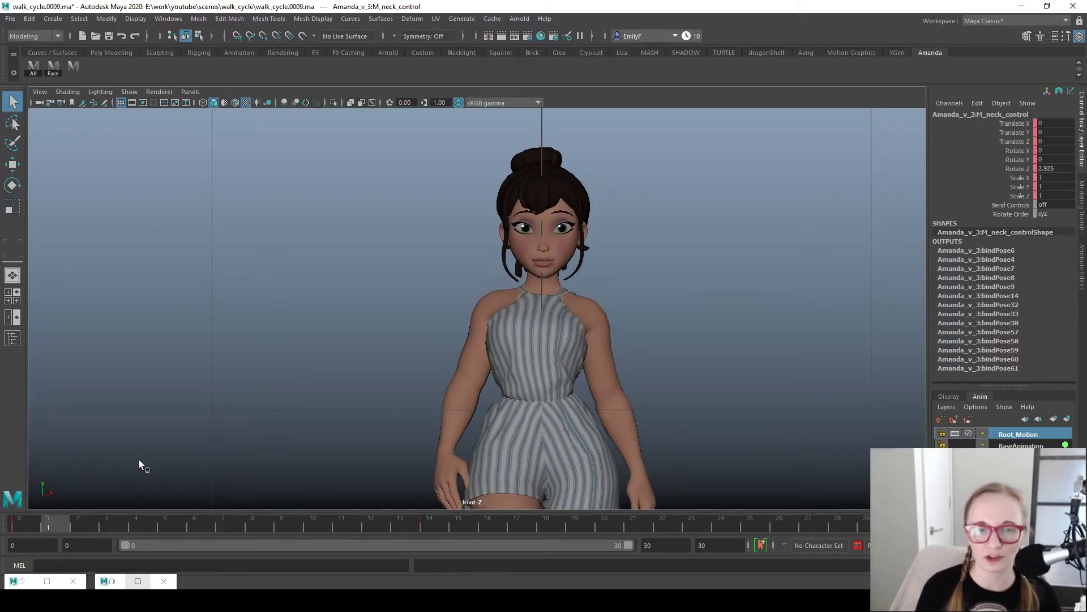
key("space")
left_click_drag(529, 308, 689, 262)
left_click_drag(483, 308, 508, 324, "alt")
key("alt+v")
- Select the head control and show its curves in the Graph Editor alongside the front view
left_click(603, 208)
key("e")
left_click_drag(590, 206, 610, 273, "alt")
key("q")
key("w")
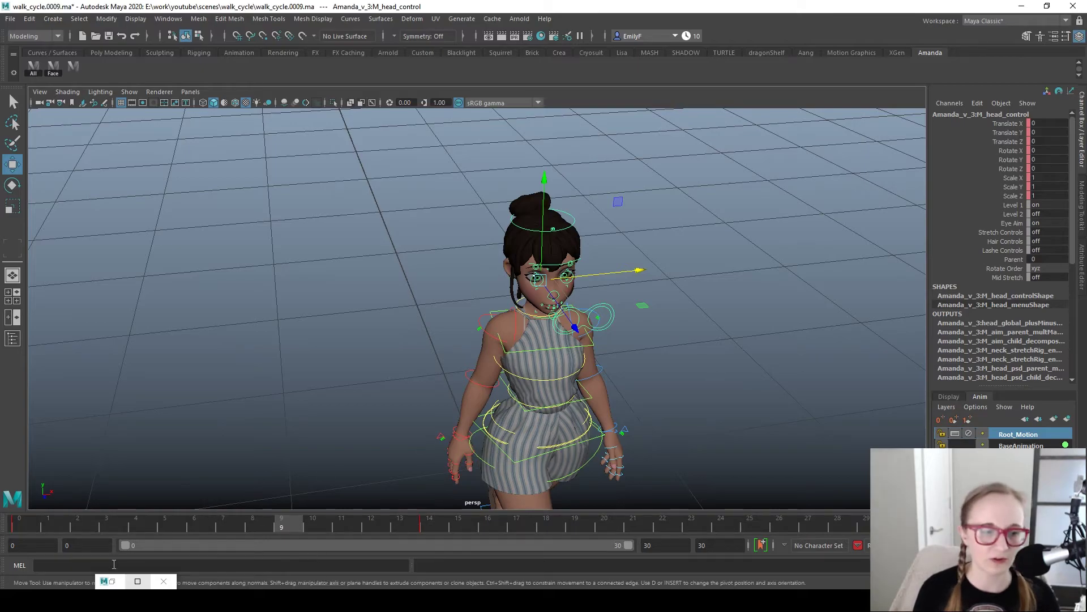
left_click(111, 581)
key("e")
key("space")
left_click_drag(596, 288, 596, 328)
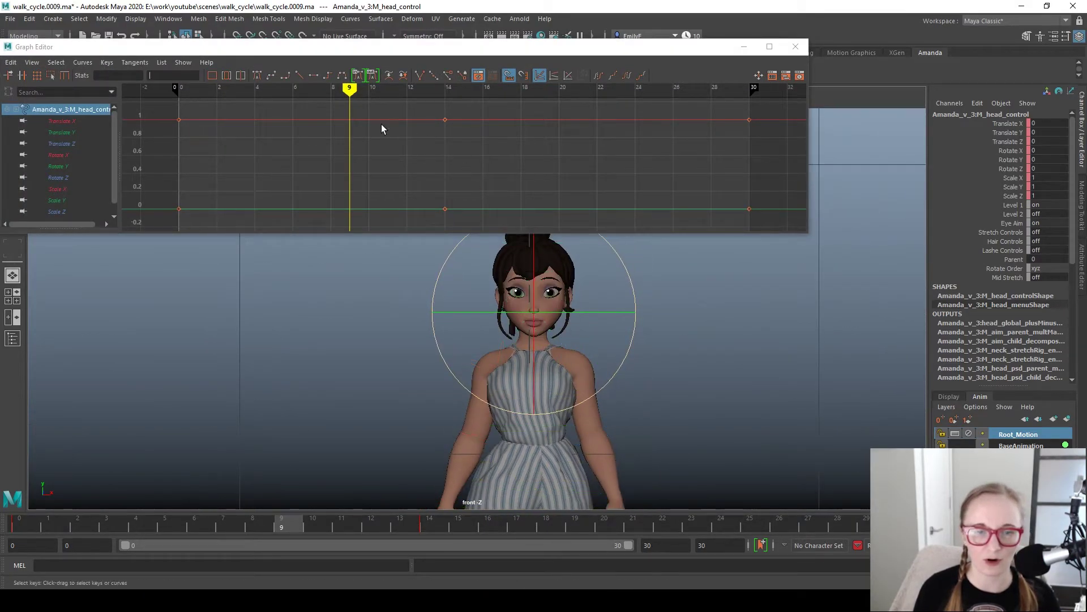
- Isolate the head control's Rotate X curve and key the head at about -4.8 degrees at frame 10
left_click(69, 155)
scroll(459, 200, "down", 1)
left_click_drag(59, 522, 338, 543)
left_click_drag(544, 372, 547, 366)
key("s")
left_click(481, 159)
key("f")
scroll(481, 165, "down", 5)
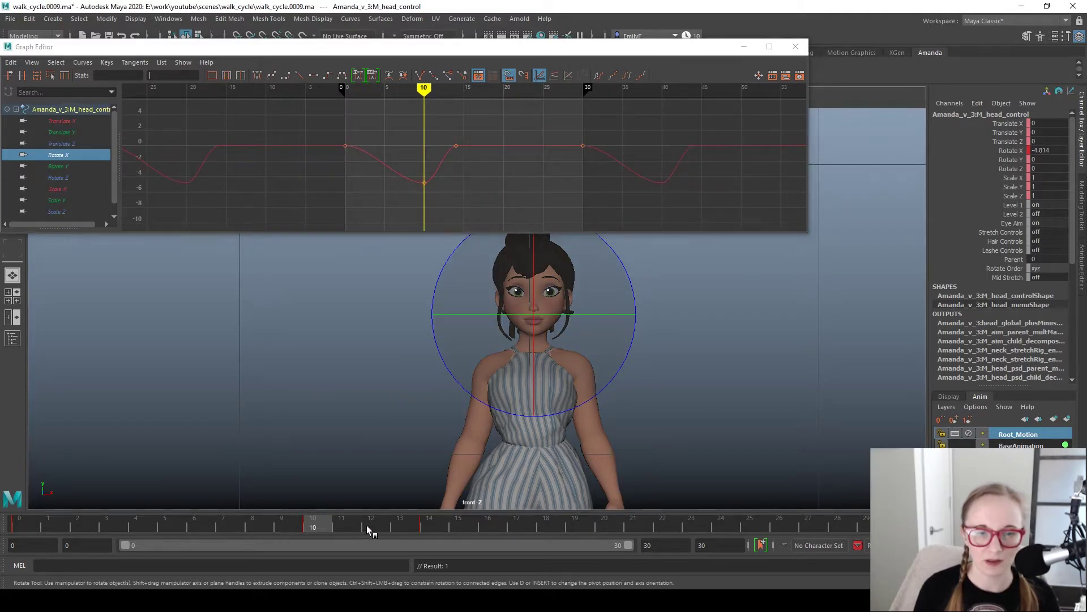
- Move the head's Rotate X key from frame 14 to frame 17 and raise it to about 1.2
key("period")
left_click_drag(539, 532, 579, 532)
mouse_move(507, 533)
left_mouse_down()
mouse_move(406, 518)
mouse_move(539, 529)
mouse_move(406, 524)
mouse_move(527, 533)
left_mouse_up()
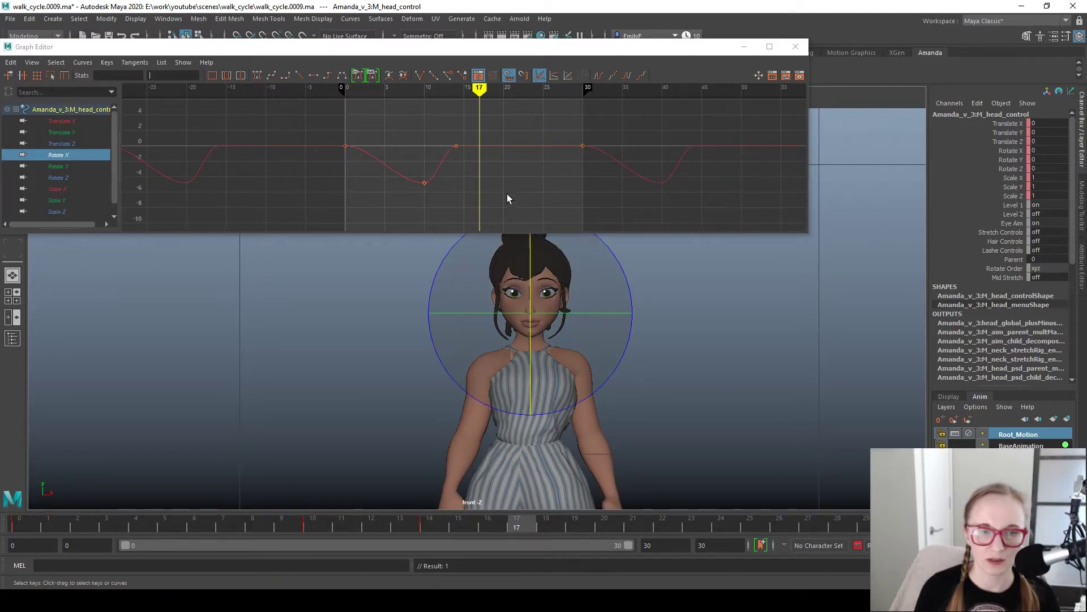
left_click_drag(464, 188, 456, 123)
key("w")
mouse_move(480, 159)
middle_mouse_down()
mouse_move(511, 166)
mouse_move(497, 147)
middle_mouse_up()
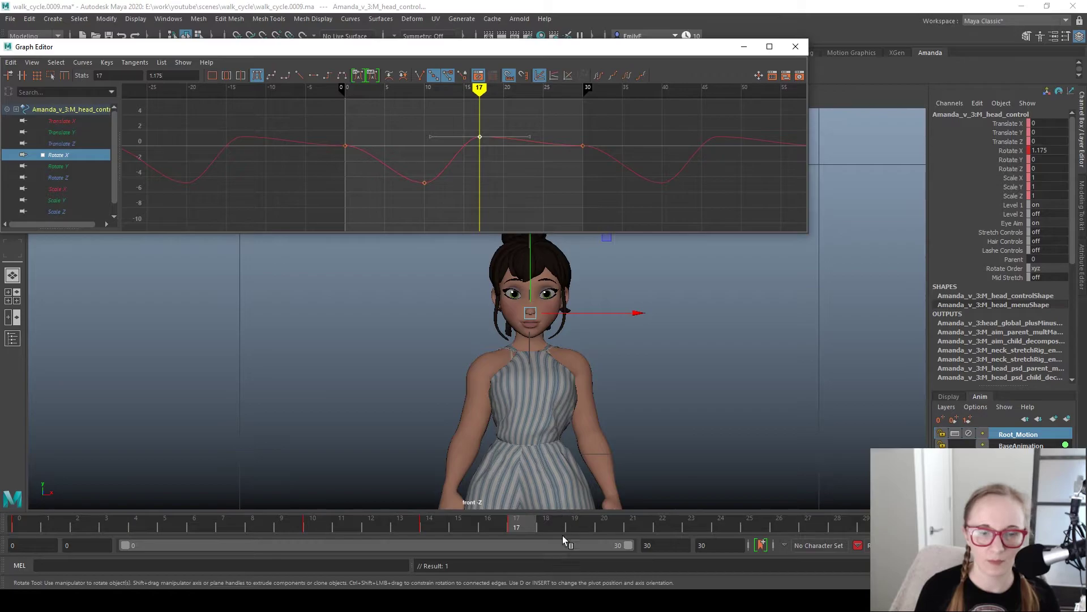
- Insert a Rotate X key at frame 25 at about -3.8, and move the end keys to frames 1 and 31 at about 1.1
left_click_drag(521, 524, 741, 546)
right_click(566, 135)
left_click(574, 137)
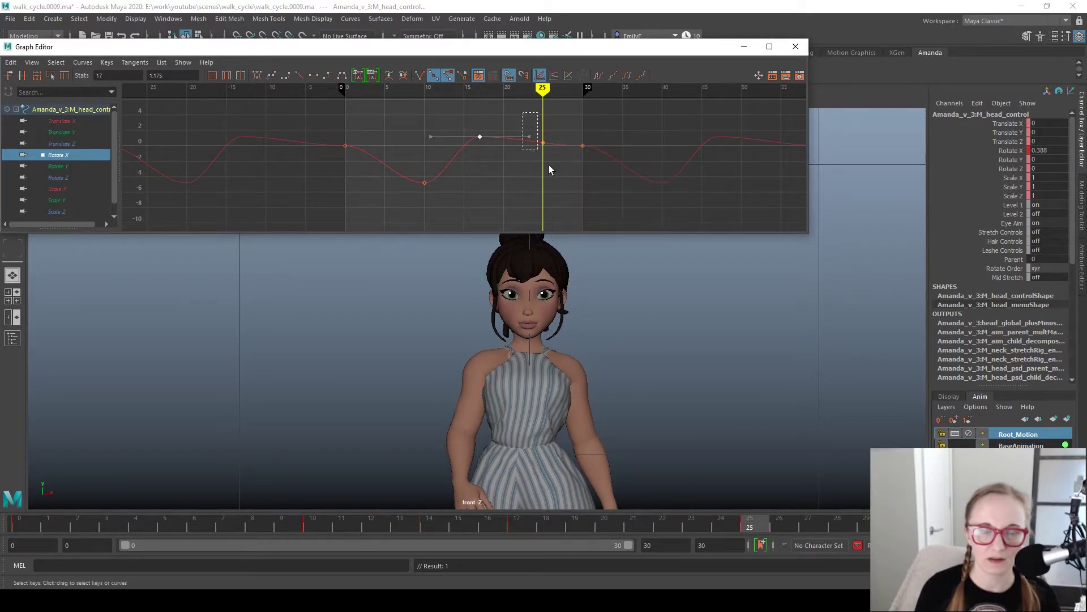
mouse_move(551, 176)
middle_mouse_down()
mouse_move(518, 219)
mouse_move(556, 196)
middle_mouse_up()
left_click_drag(341, 141, 611, 165)
middle_click_drag(611, 164, 614, 155)
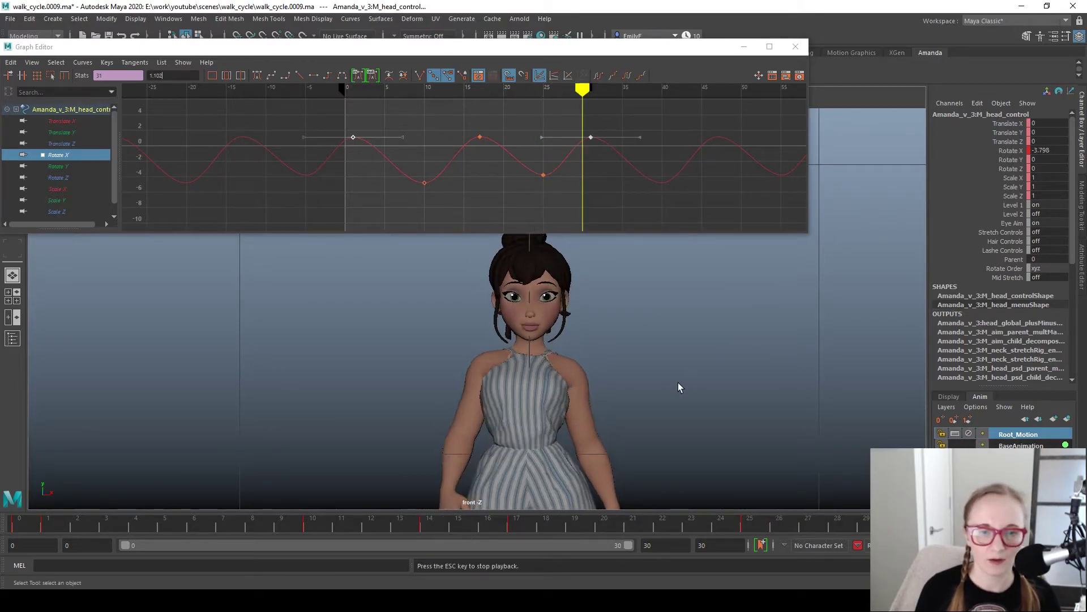
- Reduce the head's Rotate X swing by raising the two dips to about -2 and lowering the three peaks to about 0.8
key("f")
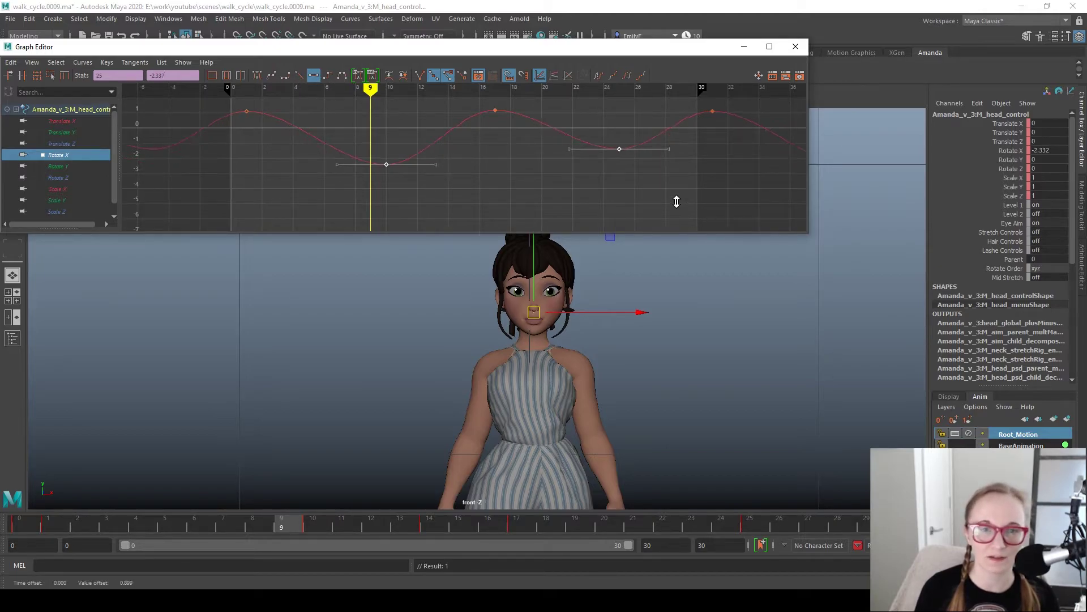
left_click(515, 130)
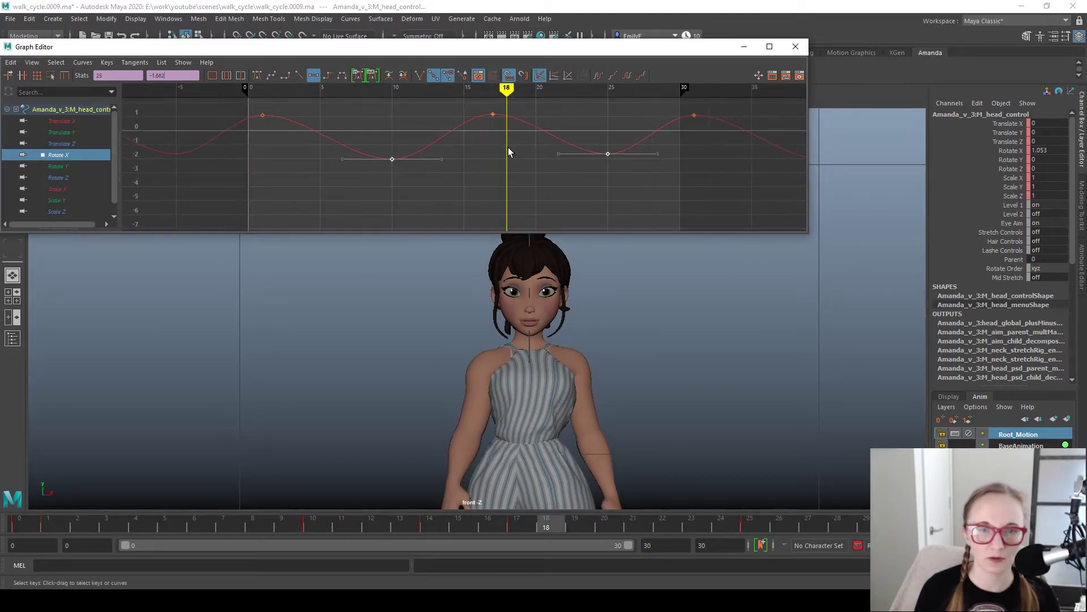
scroll(500, 194, "down", 1)
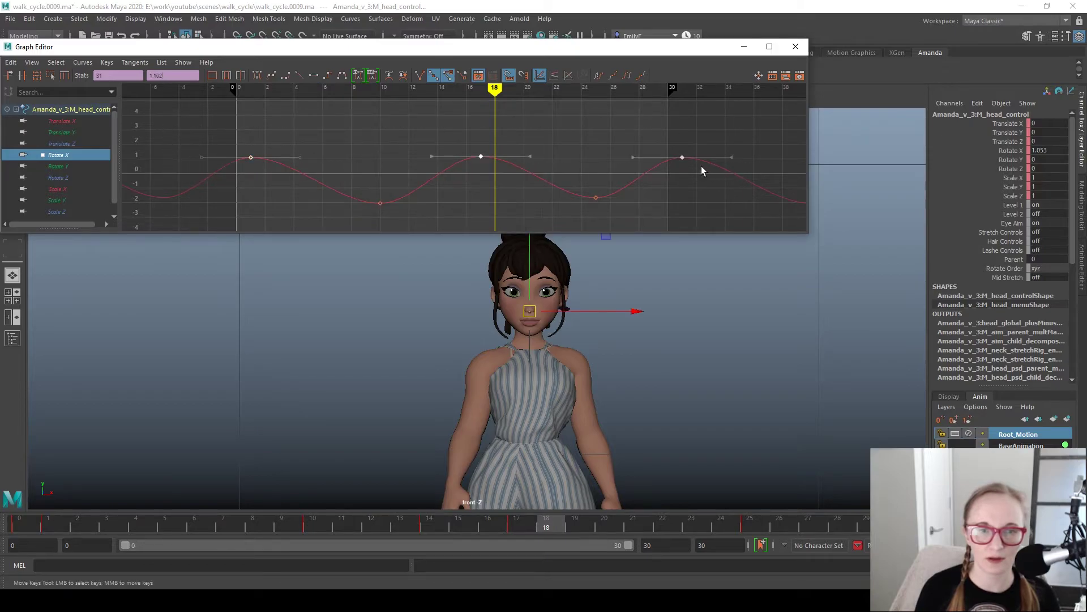
key("e")
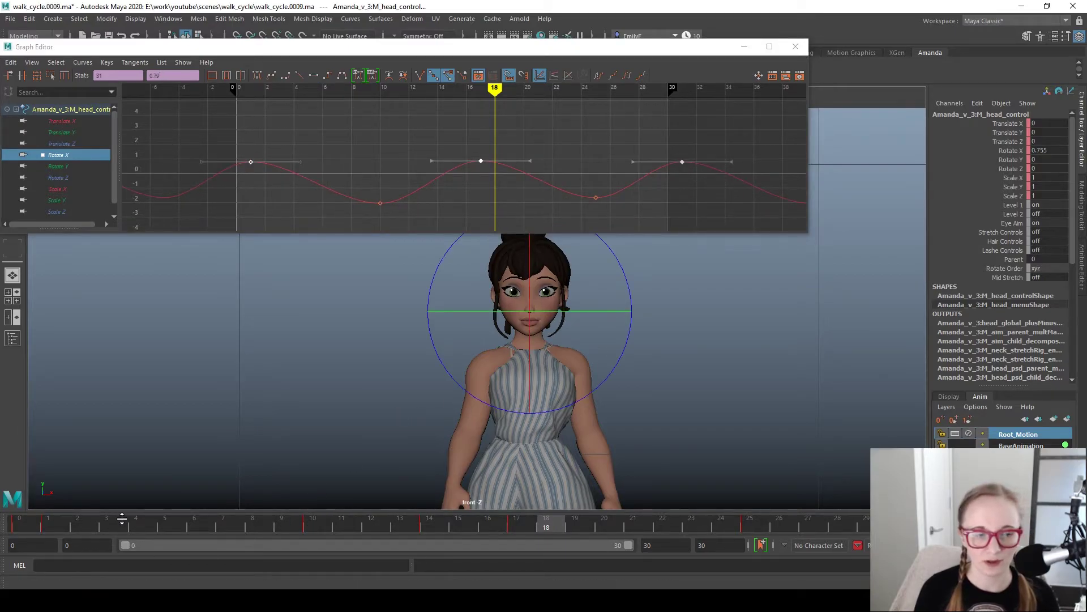
left_click_drag(17, 531, 349, 536)
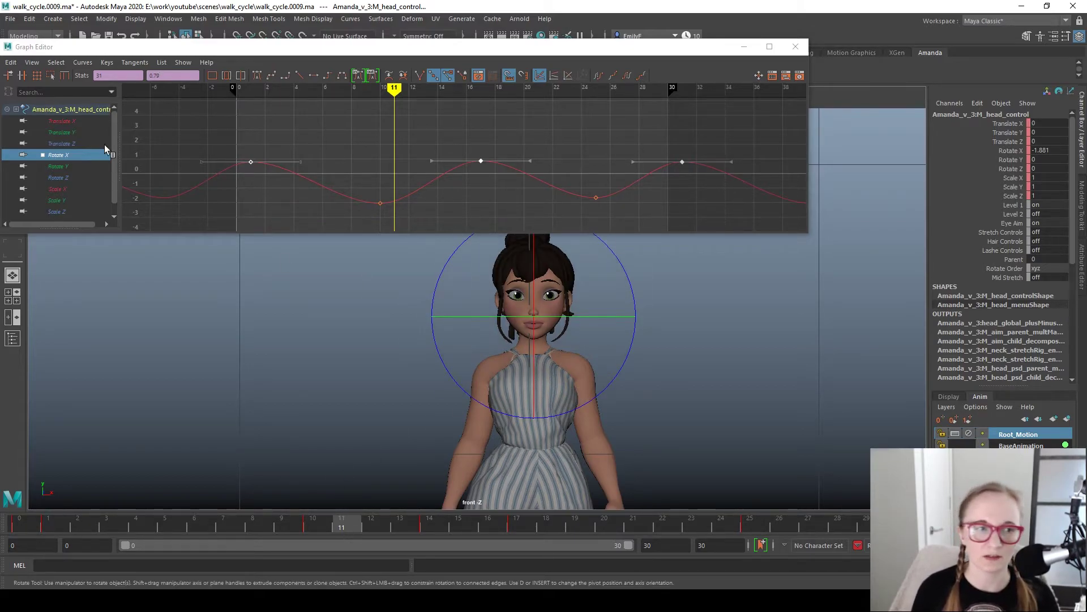
- Isolate the head control's Rotate Y curve and key the head at about -1.3 degrees at frame 2
left_click(84, 145)
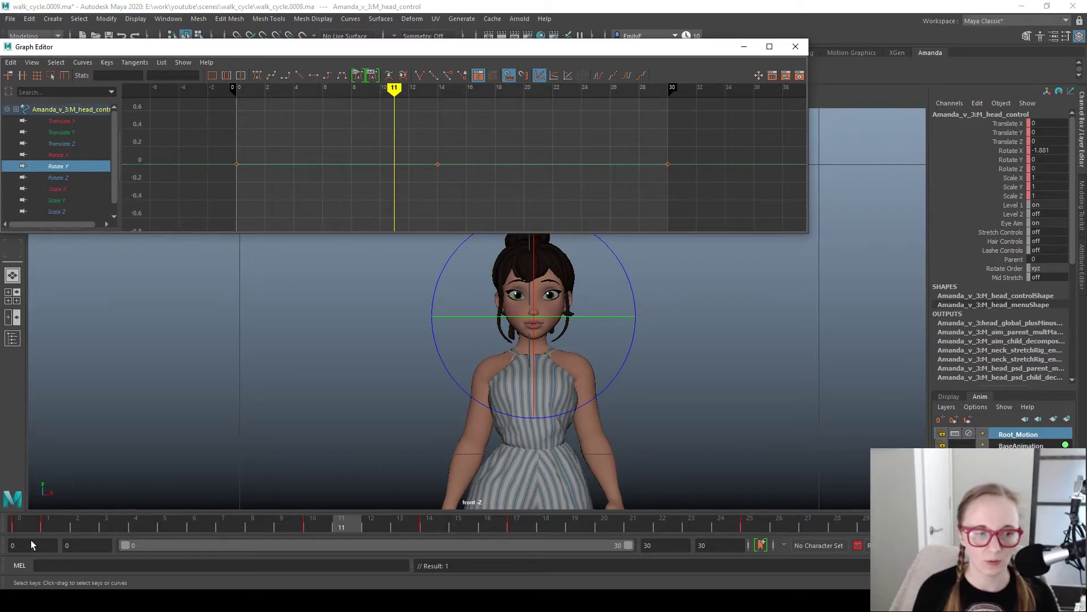
left_click_drag(18, 523, 17, 447)
left_click_drag(96, 448, 100, 414)
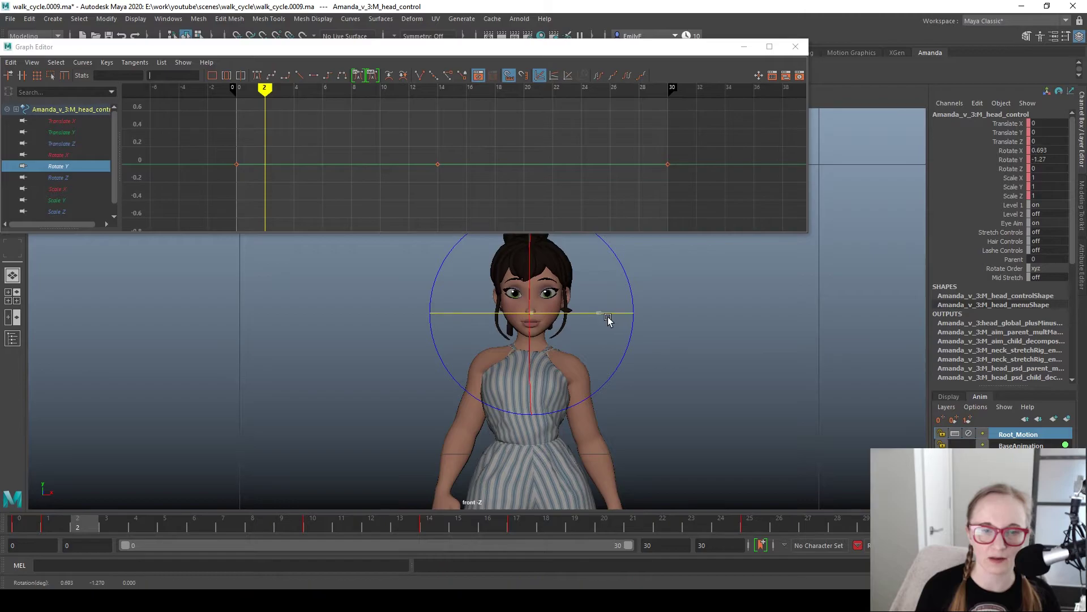
key("s")
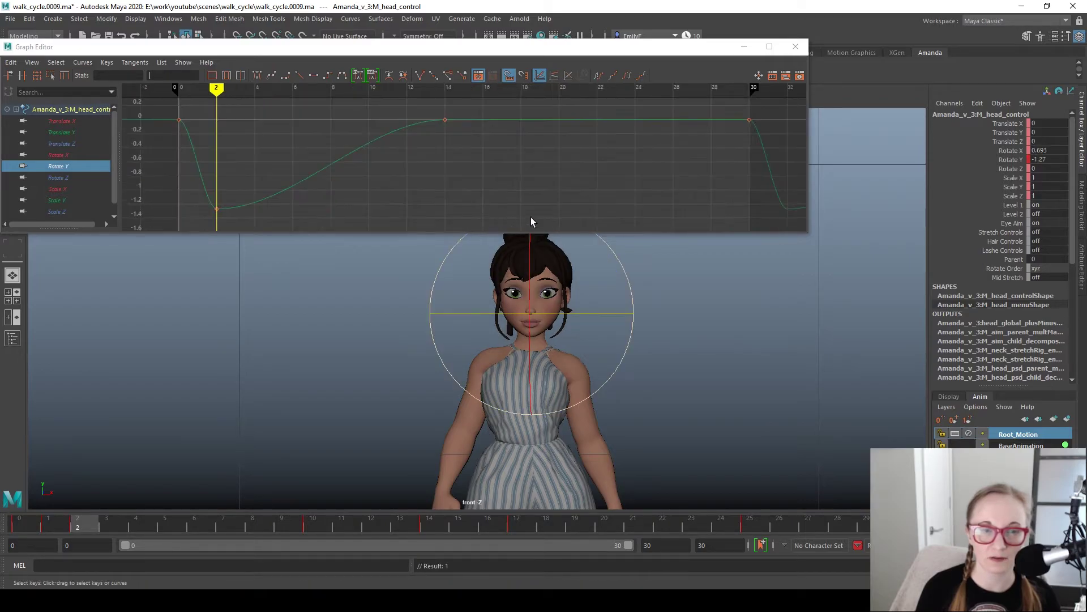
- Rotate the head control to about 1.9 degrees in Y at frame 17 and set a key
mouse_move(127, 526)
left_mouse_down()
mouse_move(541, 572)
mouse_move(275, 526)
mouse_move(226, 502)
mouse_move(529, 529)
left_mouse_up()
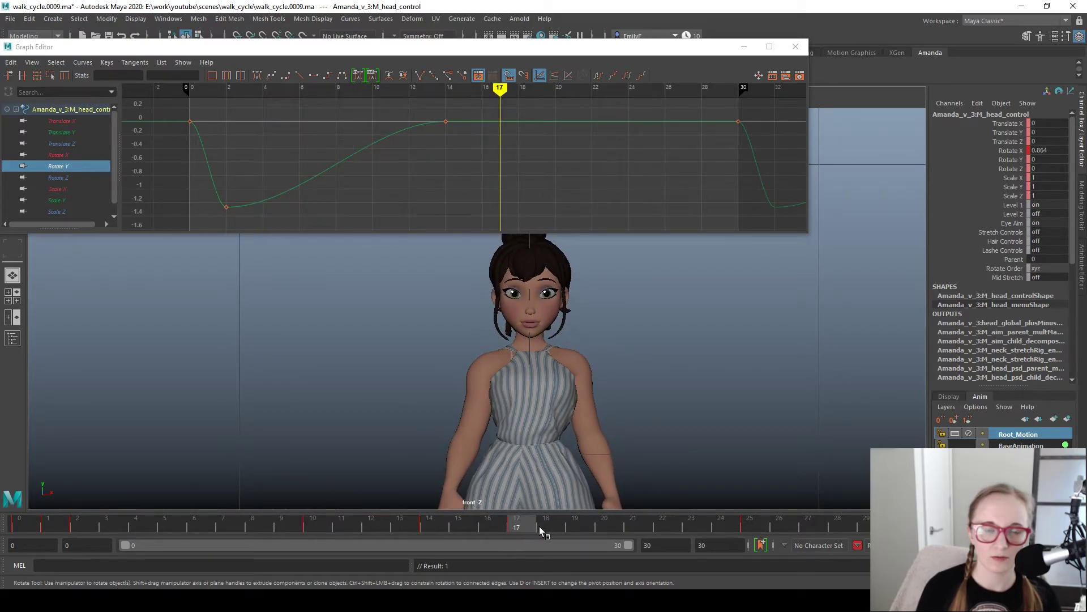
left_click(592, 315)
left_click_drag(593, 315, 594, 317)
key("s")
scroll(589, 172, "down", 3)
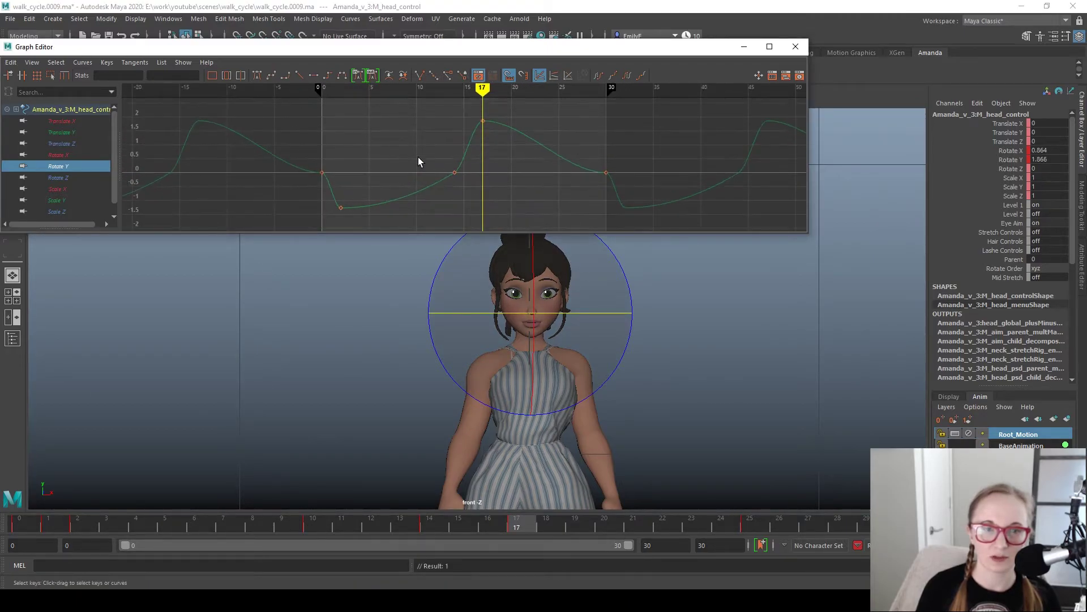
- Delete the Rotate Y key at frame 14 and lower the keys at frames 0 and 30 to about -1.1
key("Delete")
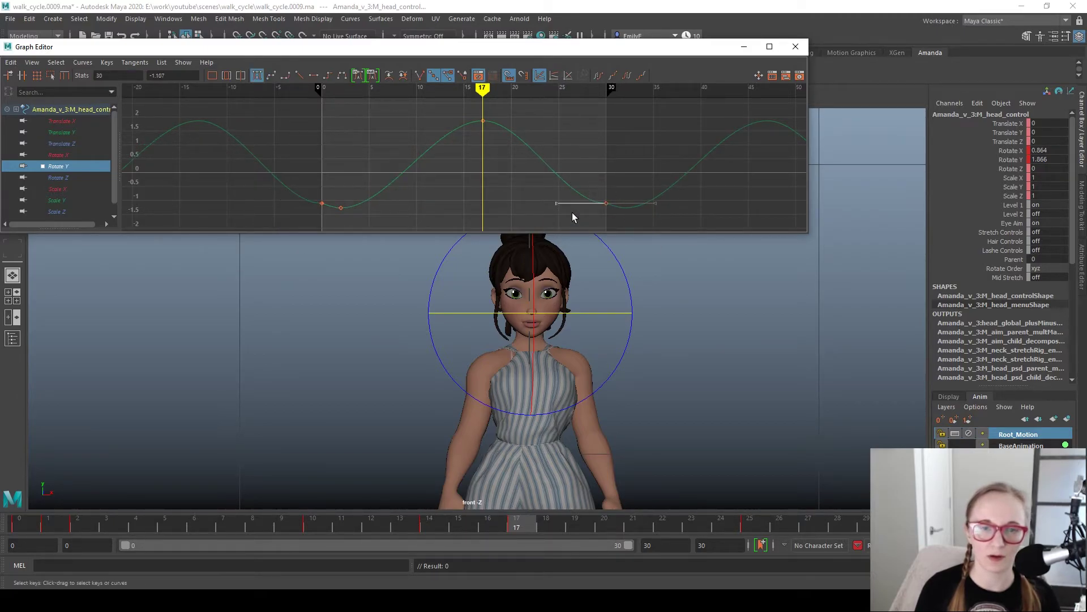
left_click(337, 134)
- Play the walk cycle to review the head's turning motion and return to frame 0
key("alt+v")
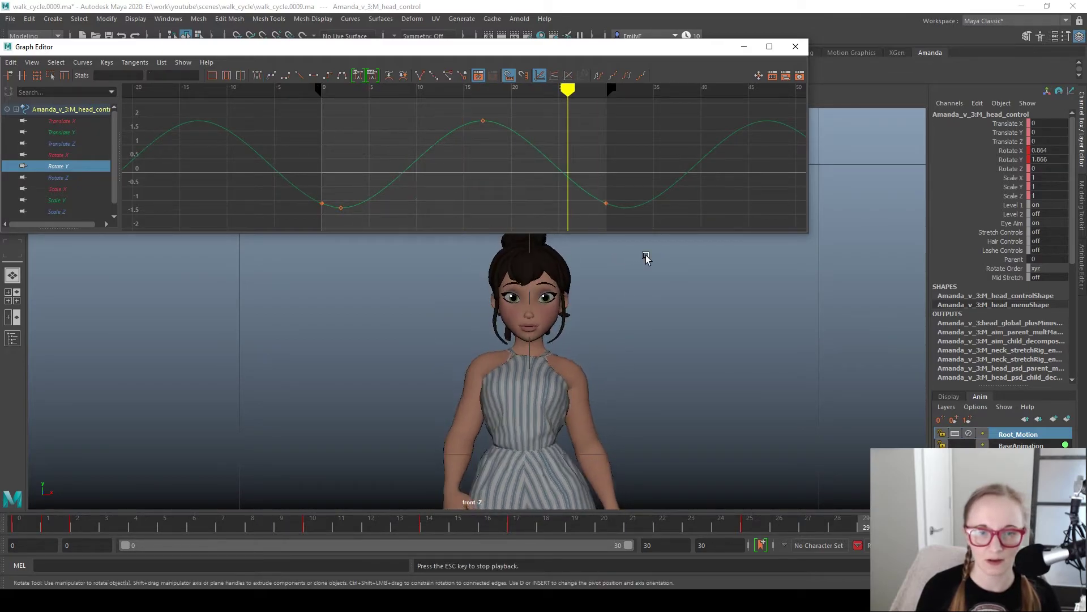
key("alt+v")
key("alt+shift+v")
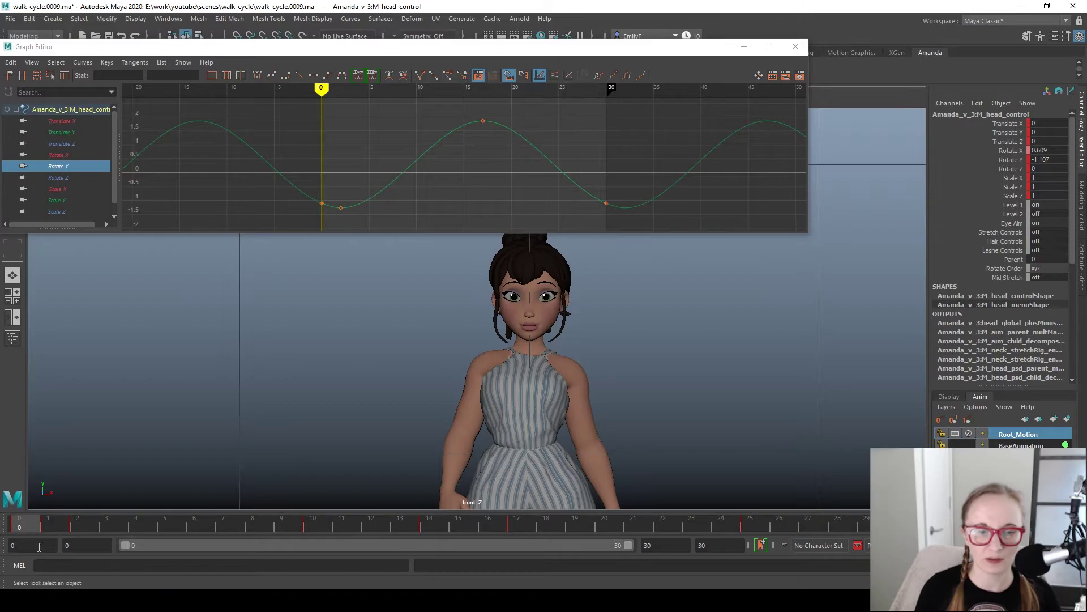
- Playblast the walk cycle from the front view, overwriting walk_cycle_side.mov, and review the head motion
right_click(162, 535)
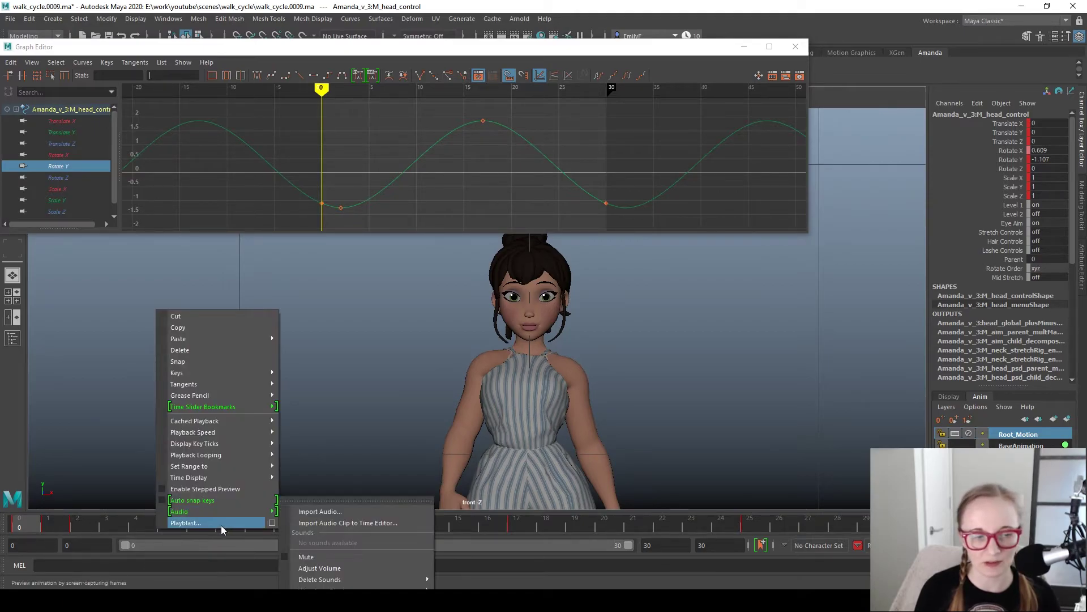
left_click(221, 525)
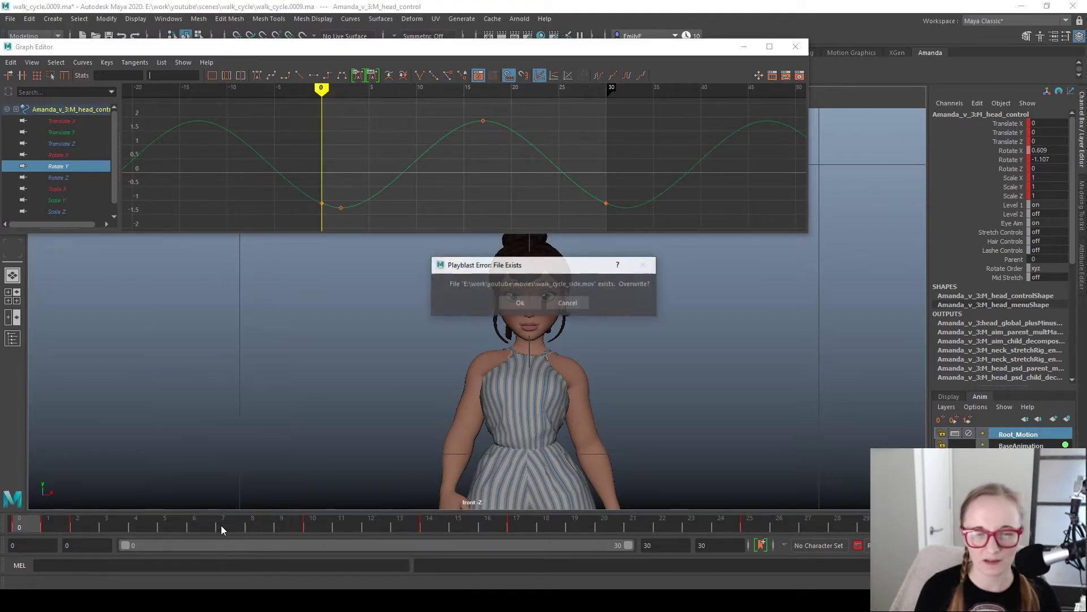
left_click(521, 303)
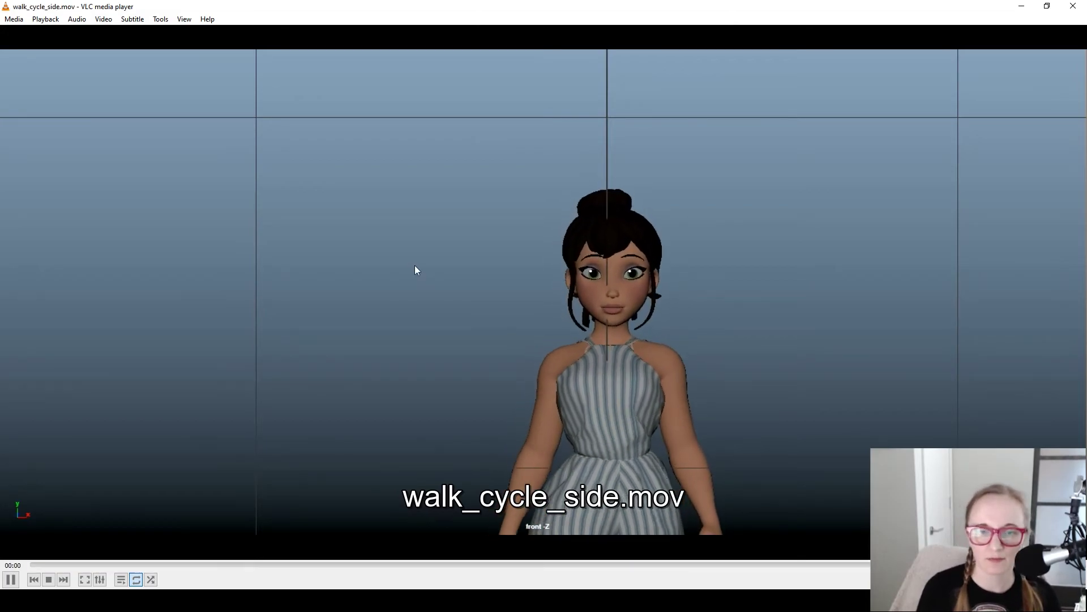
left_click(1072, 6)
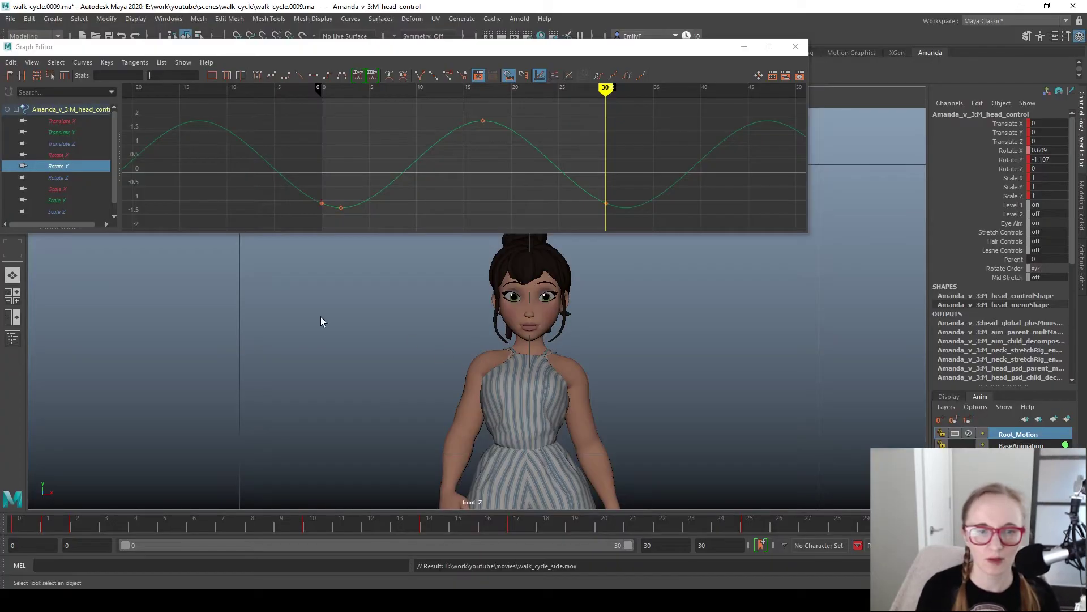
- Isolate the head control's Rotate Z curve and key the head tilt at about 1.3 degrees at frame 4
key("e")
left_click(74, 180)
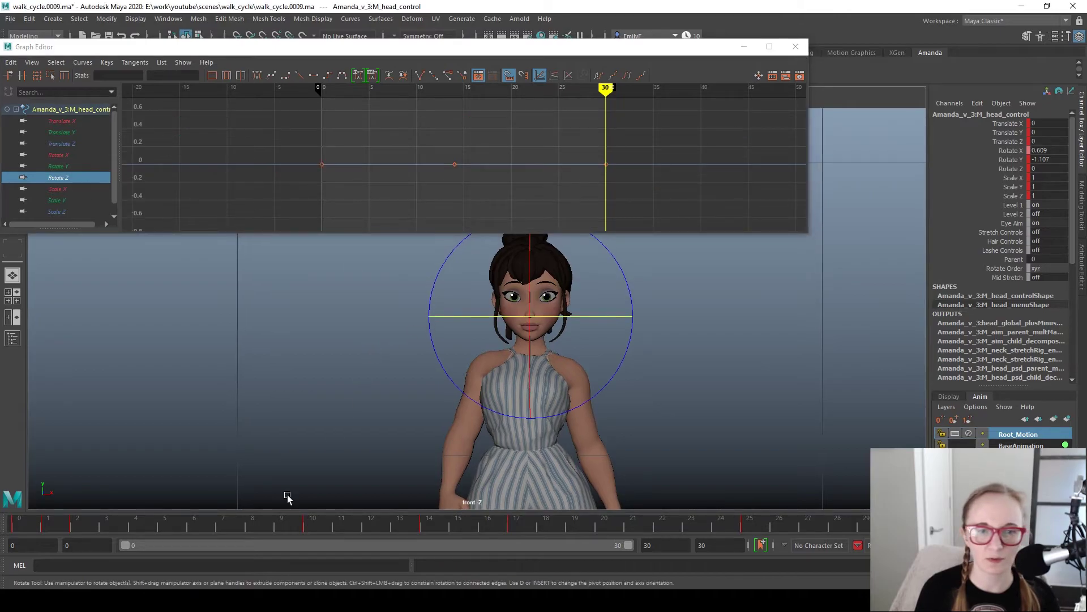
mouse_move(26, 526)
left_mouse_down()
mouse_move(212, 528)
mouse_move(21, 518)
mouse_move(130, 502)
mouse_move(542, 538)
mouse_move(512, 522)
mouse_move(34, 510)
mouse_move(180, 486)
mouse_move(70, 471)
mouse_move(226, 481)
mouse_move(73, 476)
mouse_move(219, 393)
left_mouse_up()
key("e")
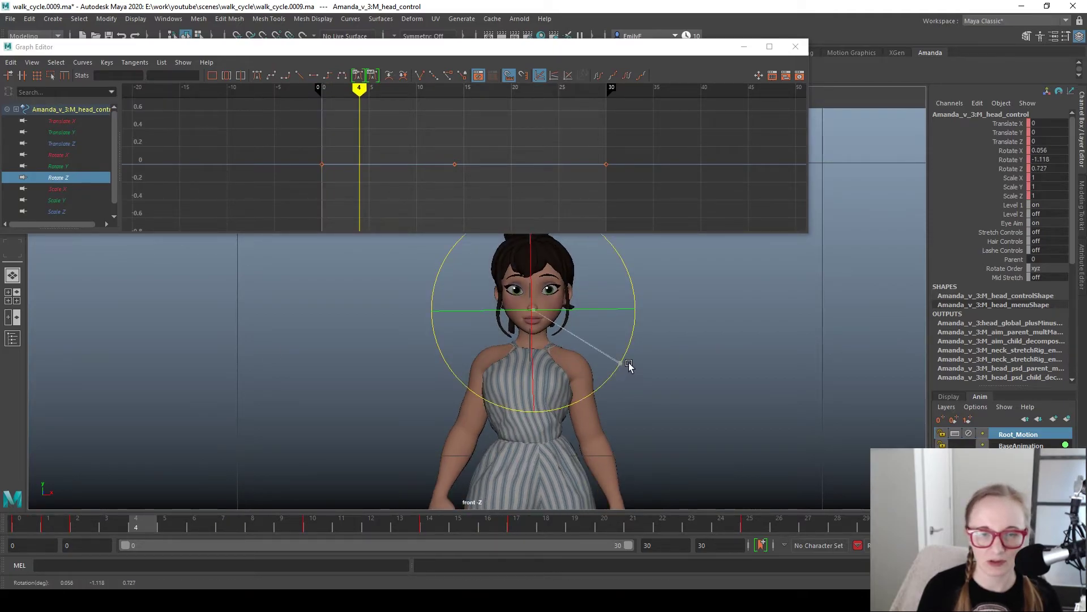
key("f")
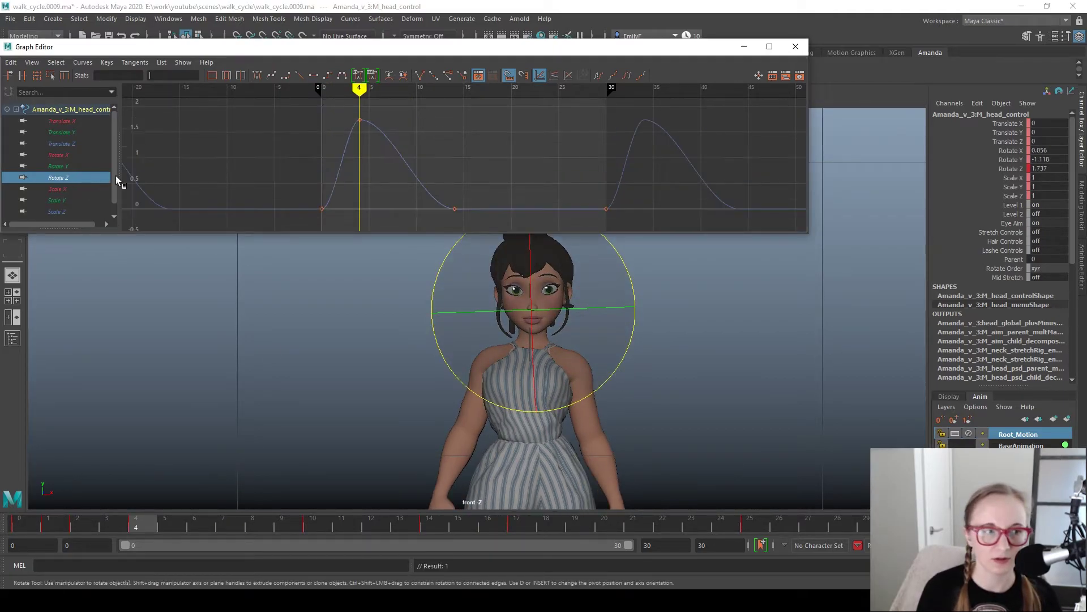
left_click_drag(400, 158, 400, 177)
key("w")
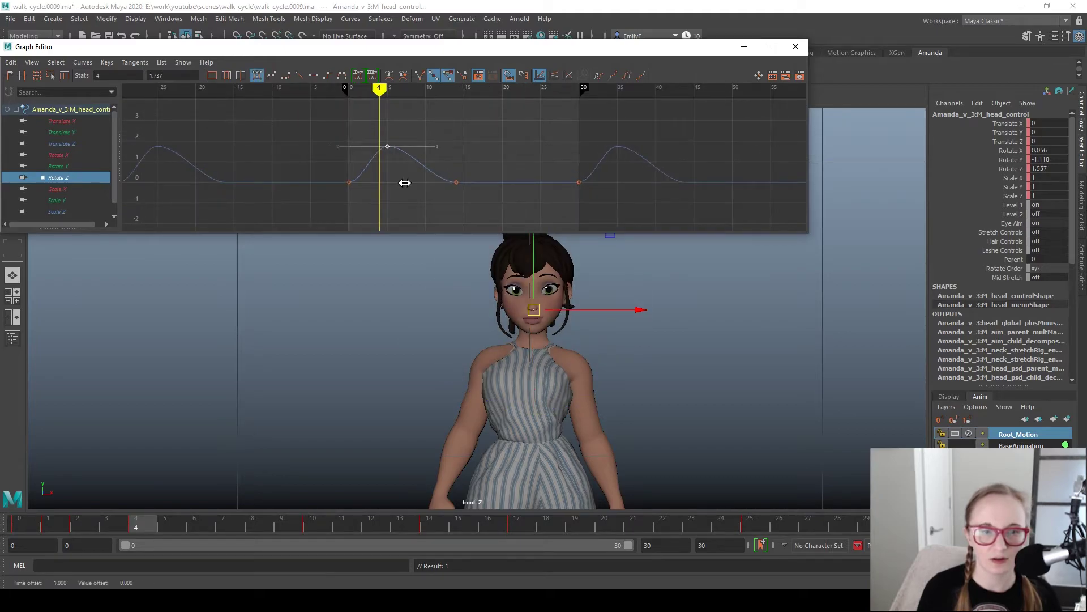
middle_click_drag(381, 172, 381, 181)
- Key the head's Rotate Z at about -1.2 degrees at frame 18 and raise the first and last keys to about 0.66
left_click_drag(170, 524, 555, 515)
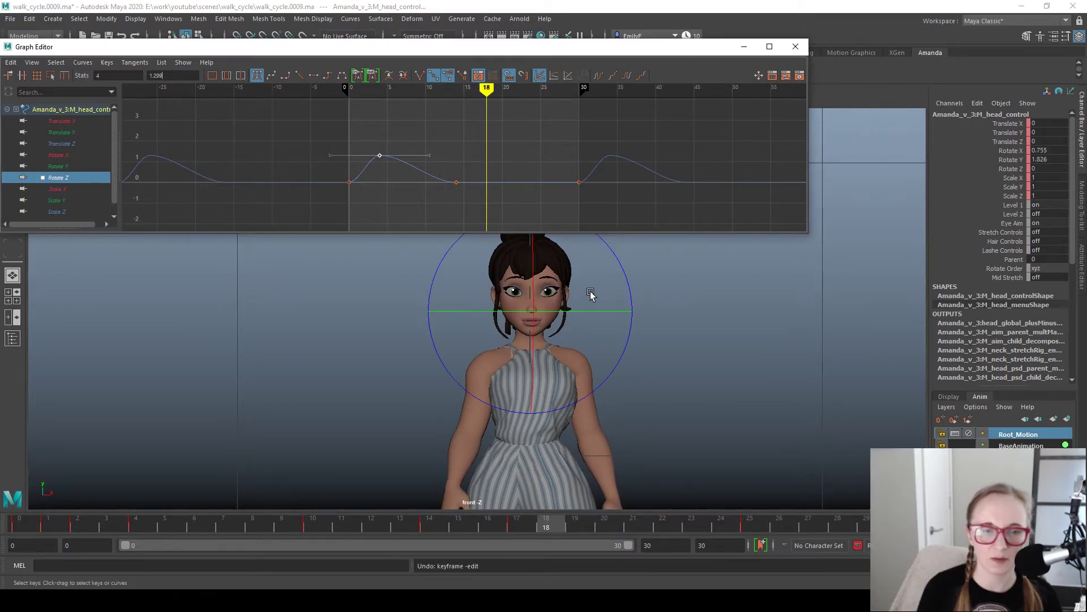
left_click_drag(632, 366, 648, 427)
key("q")
key("alt+v")
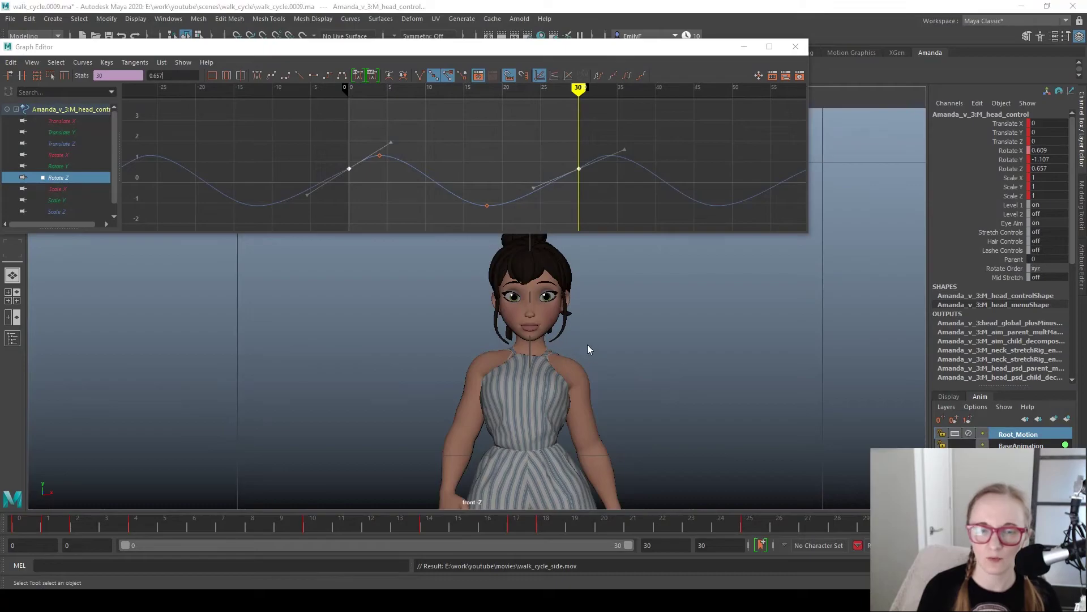
- Switch to the side view and review the walk cycle in the playblast blast7.mov
key("space")
left_click_drag(586, 344, 591, 354)
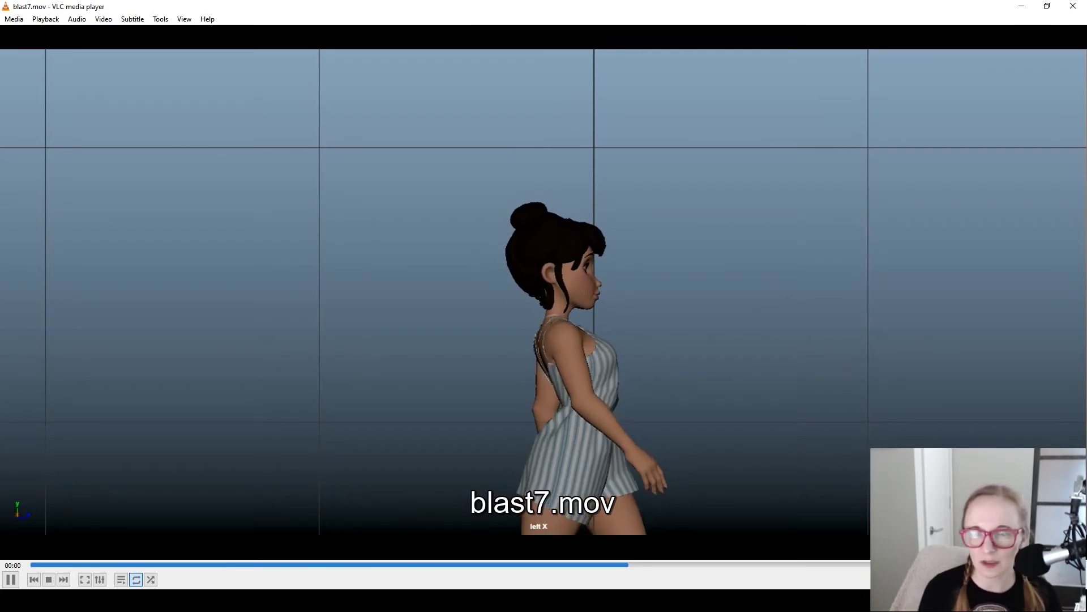
left_click(1031, 5)
- Try rotating the spine_ik_3 control in X in the perspective view to test how it bends the torso
key("space")
left_click(569, 309)
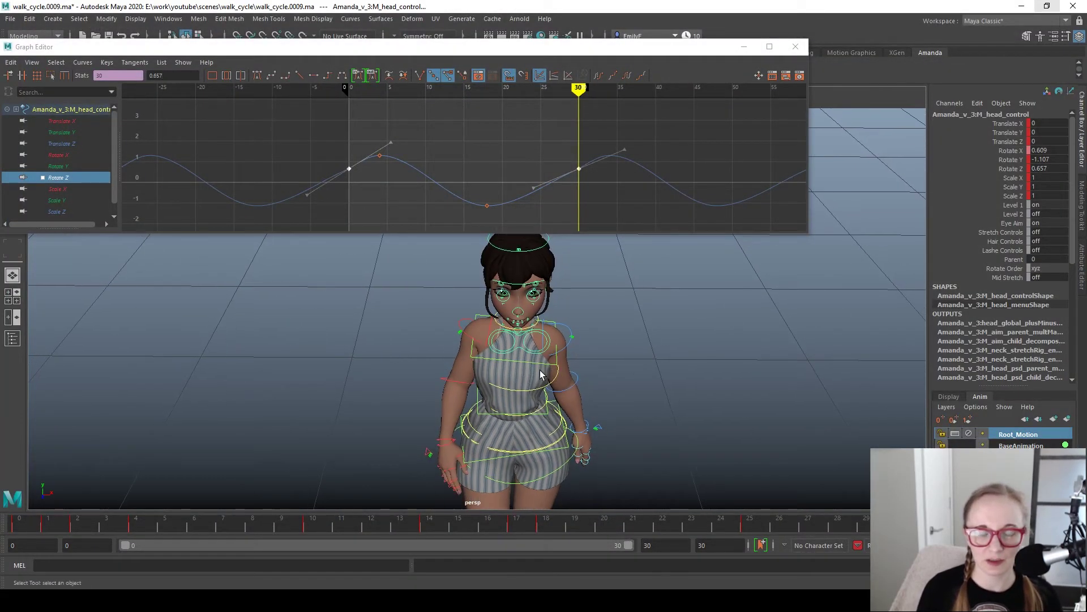
left_click(535, 369)
left_click(526, 368)
left_click_drag(675, 413, 639, 348, "alt")
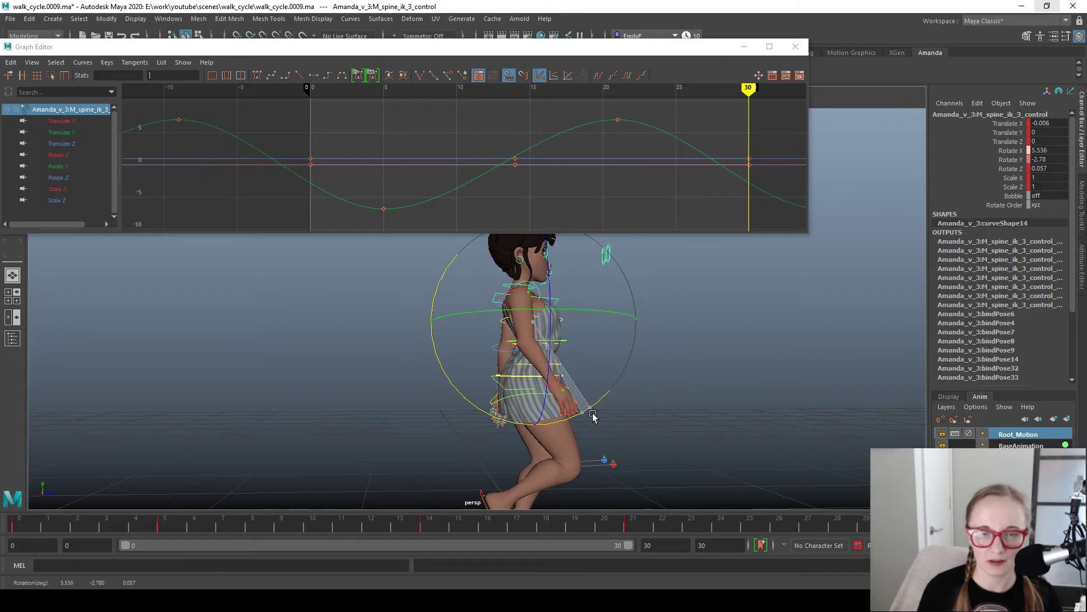
right_click_drag(639, 375, 736, 354, "alt")
key("q")
left_click_drag(638, 432, 616, 367, "alt")
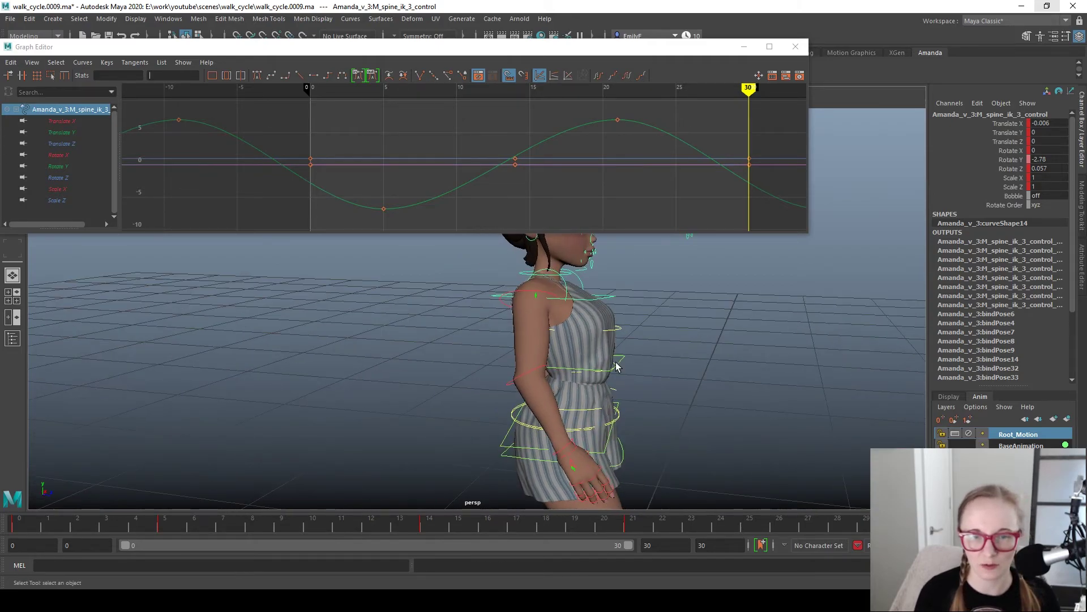
- Inspect the spine_fk_3 control and try a test rotation on the spine_ik_2 control
left_click(623, 333)
key("e")
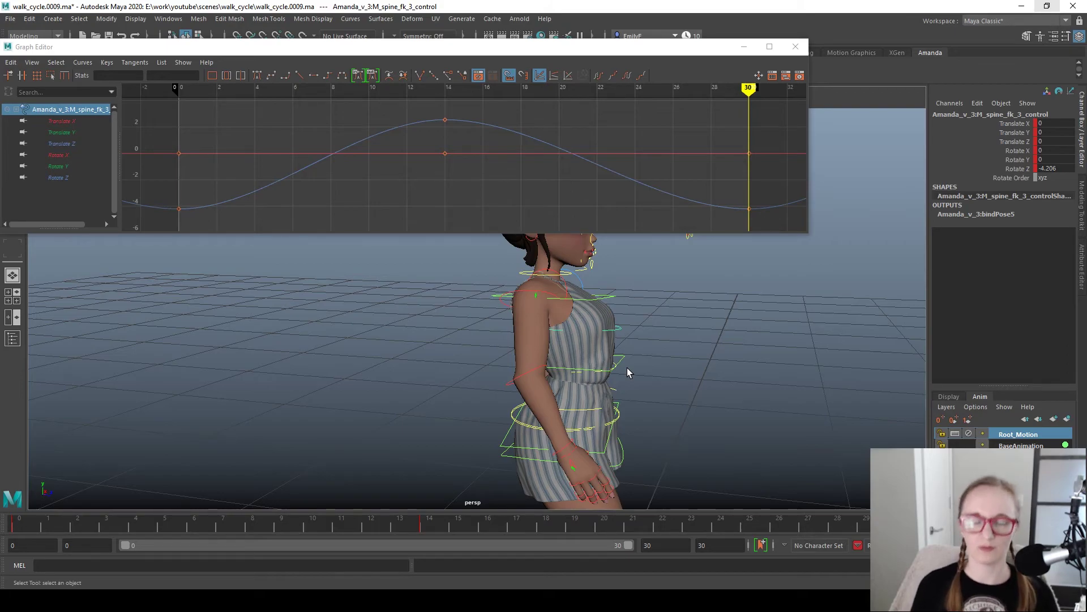
left_click(627, 368)
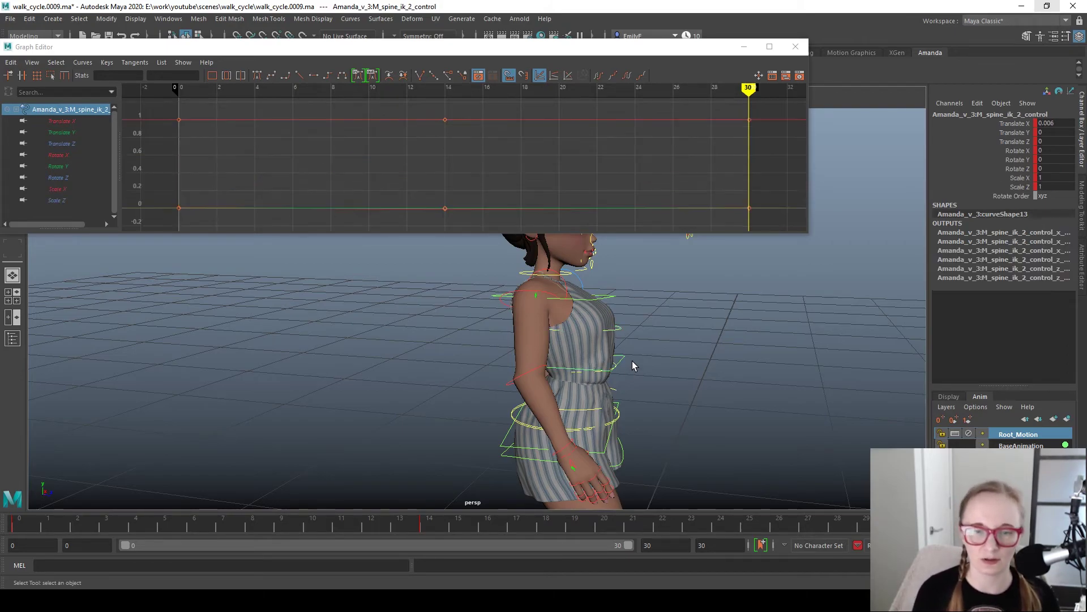
key("e")
left_click_drag(668, 340, 676, 319)
key("ctrl+z")
key("q")
- Select the spine_fk_2 control and rotate it about 2 degrees in X at frame 17, working from the side view
right_click_drag(636, 378, 690, 376, "alt")
middle_click_drag(690, 376, 517, 358, "alt")
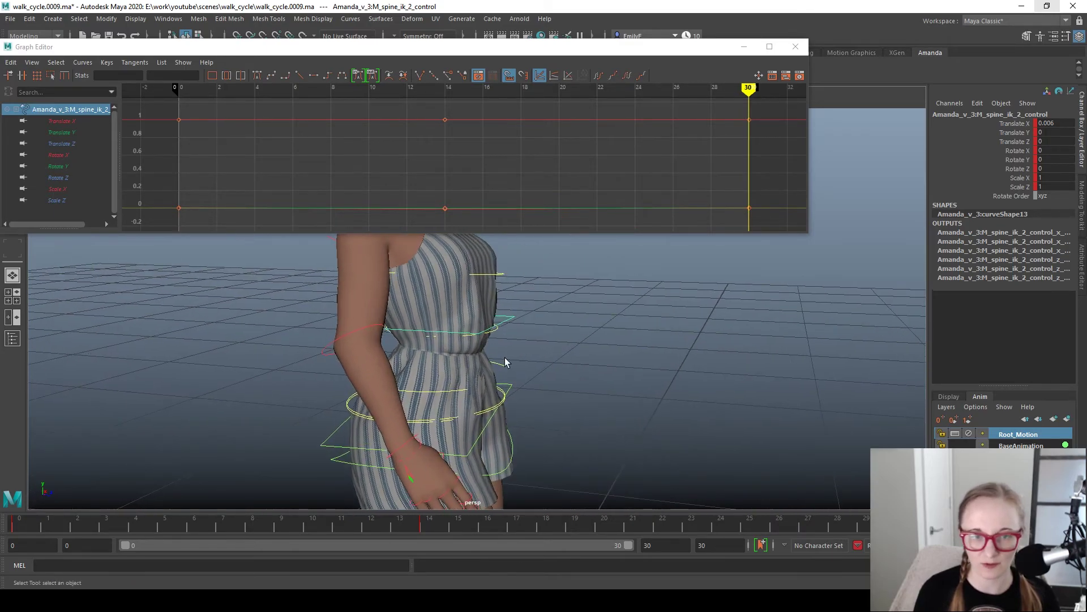
left_click(503, 335)
key("e")
left_click_drag(646, 369, 555, 298, "alt")
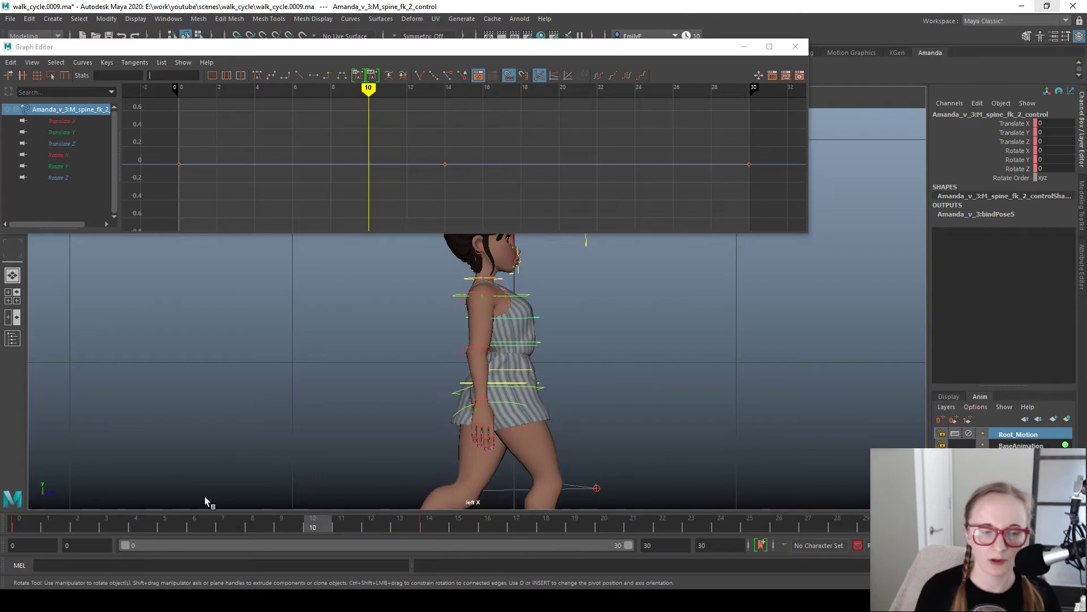
left_click_drag(205, 496, 436, 535)
right_click_drag(443, 371, 492, 382, "alt")
key("q")
key("e")
key("w")
key("e")
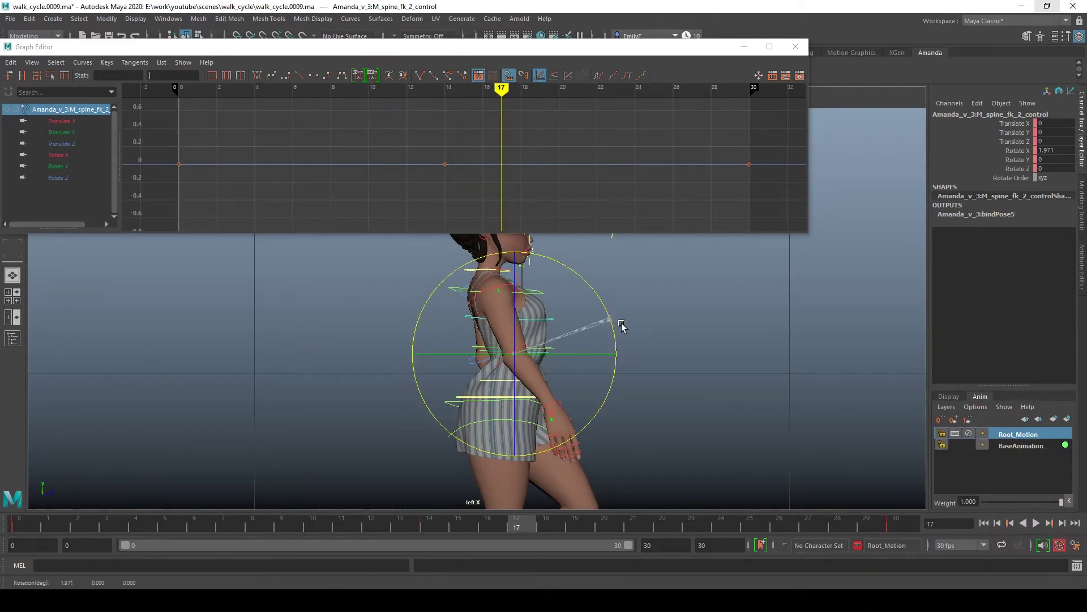
left_click_drag(621, 322, 571, 320)
- Isolate Rotate X on spine_fk_2 and spine_fk_3, with keys at about -1.2 and -1.9 degrees at frame 8 and 1.8 at frame 17
left_click(83, 154)
key("q")
key("w")
left_click(59, 155)
key("q")
left_click(1014, 150)
key("alt+v")
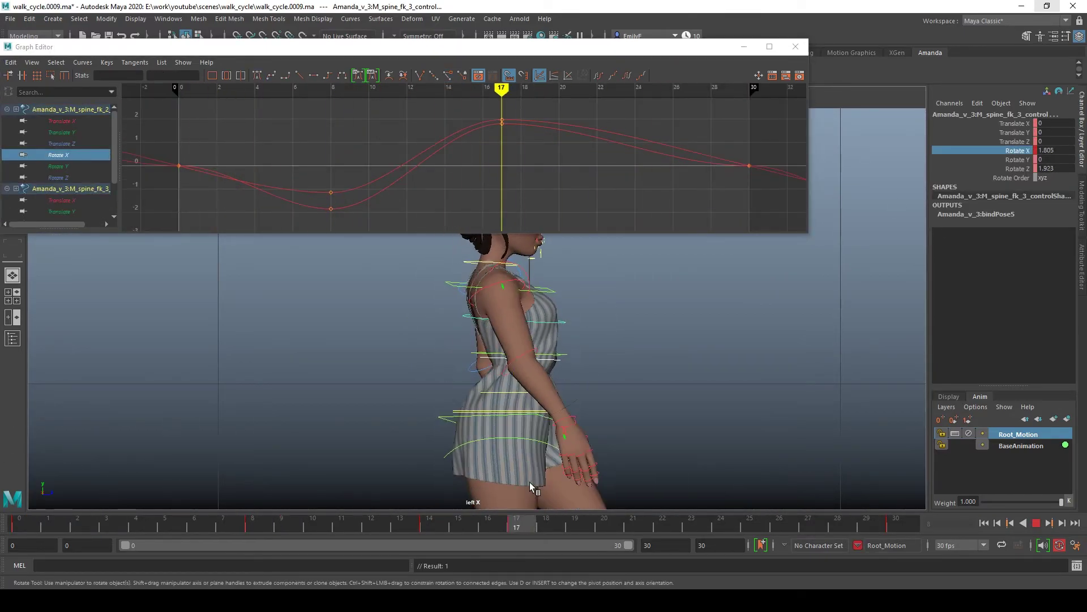
- Copy the spine's frame 8 Rotate X keys to frame 25, raise the first and last keys to about 1.9, and shift them later
left_click_drag(51, 524, 608, 524)
key("w")
left_click_drag(162, 110, 195, 133)
left_click_drag(733, 111, 765, 133, "shift")
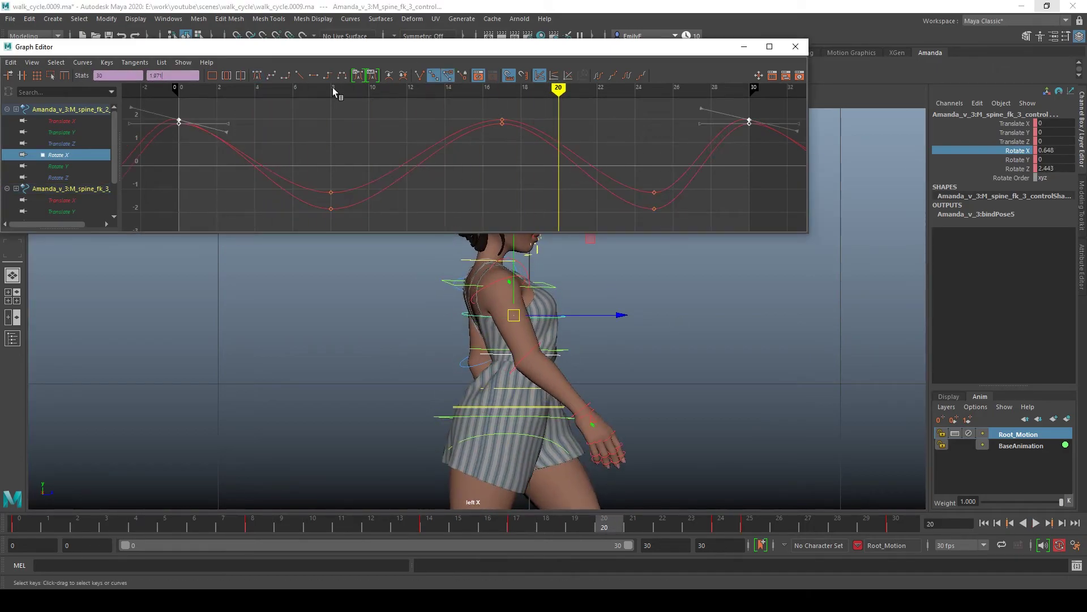
middle_click_drag(413, 164, 451, 165, "shift")
- Shift the spine controls' frame 8 Rotate X keys later and raise them, and play the walk cycle
left_click_drag(288, 524, 186, 524)
left_click_drag(314, 182, 346, 220)
middle_click_drag(406, 218, 444, 218, "shift")
middle_click_drag(444, 218, 444, 196, "shift")
key("q")
key("alt+v")
- Raise the low Rotate X keys at frame 25 on both spine controls and adjust the first and last peaks to frames 3 and 33
key("w")
left_click_drag(633, 181, 672, 220)
middle_click_drag(680, 206, 661, 176, "shift")
left_click_drag(900, 524, 83, 524)
left_click_drag(201, 110, 233, 133)
left_click_drag(773, 110, 802, 133, "shift")
scroll(408, 169, "down", 4)
- Playblast the walk cycle from the side view and review the spine and torso motion in blast4.mov
left_click(12, 527)
left_click(345, 381)
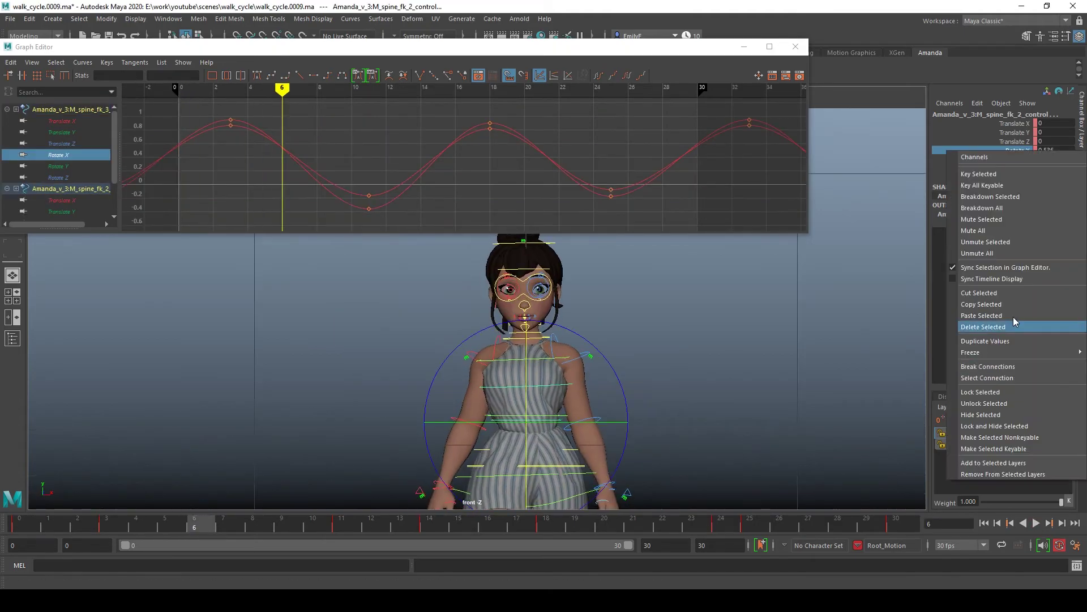
left_click(22, 522)
left_click(544, 343)
left_click_drag(624, 361, 631, 373)
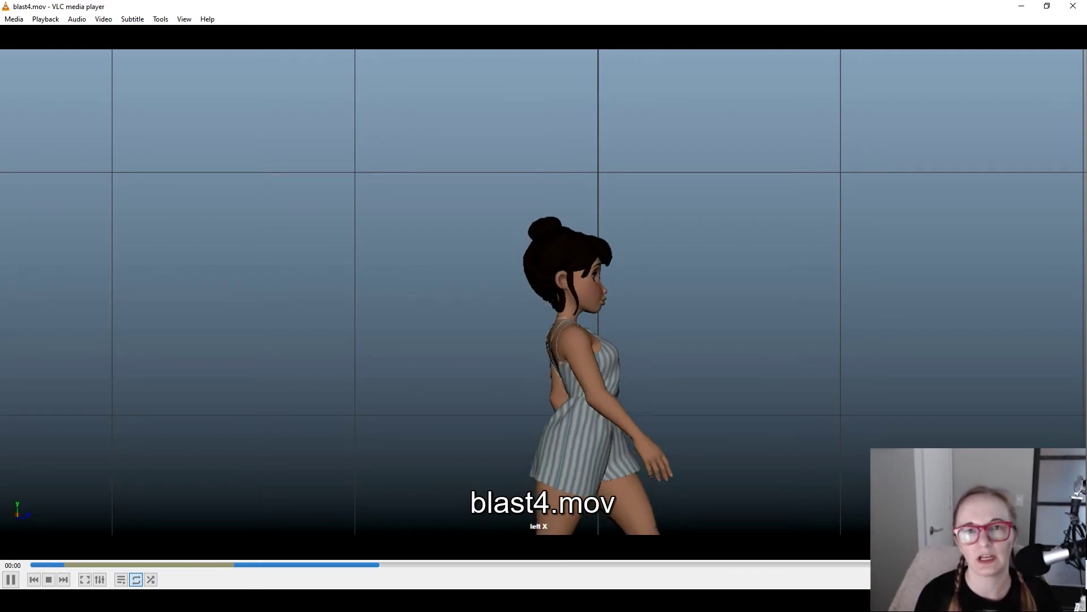
key("space")
key("space")
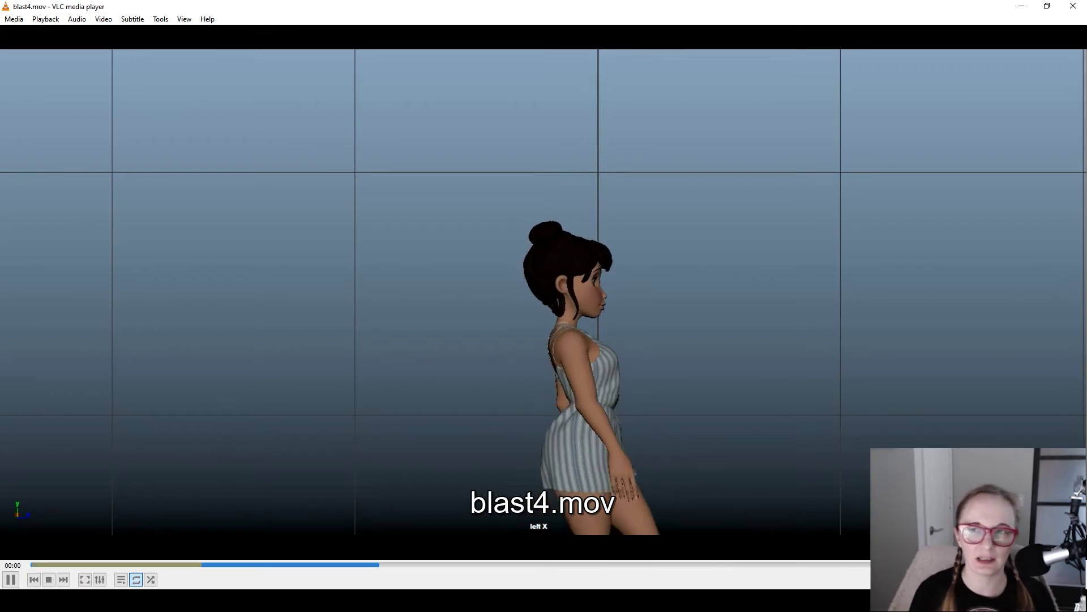
left_click(1069, 10)
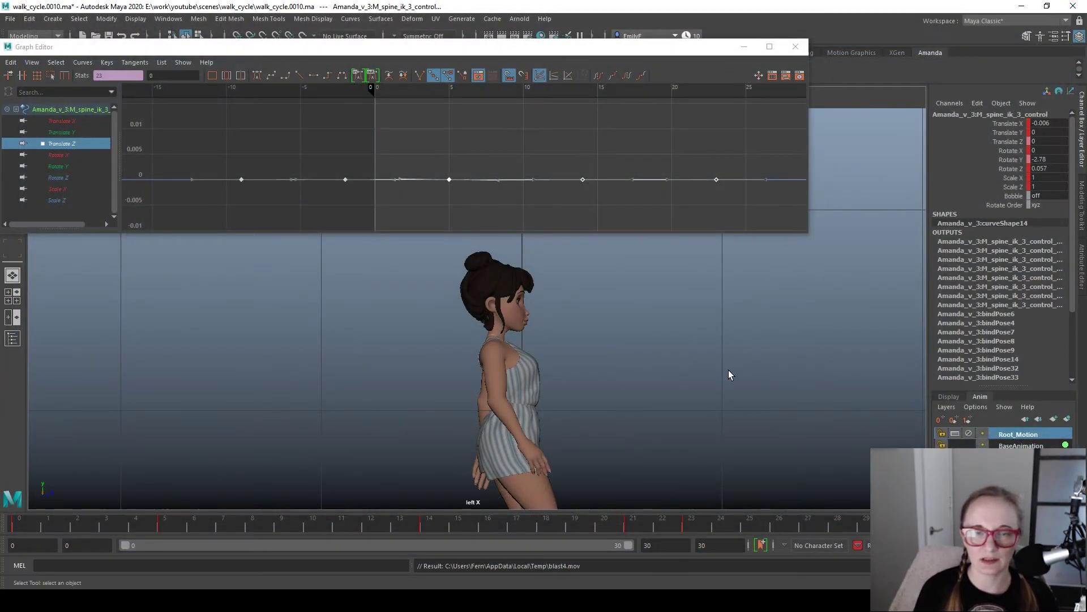
- Play the walk cycle in the perspective view and examine the body motion from several angles
key("space")
left_click_drag(661, 359, 458, 372)
key("alt+v")
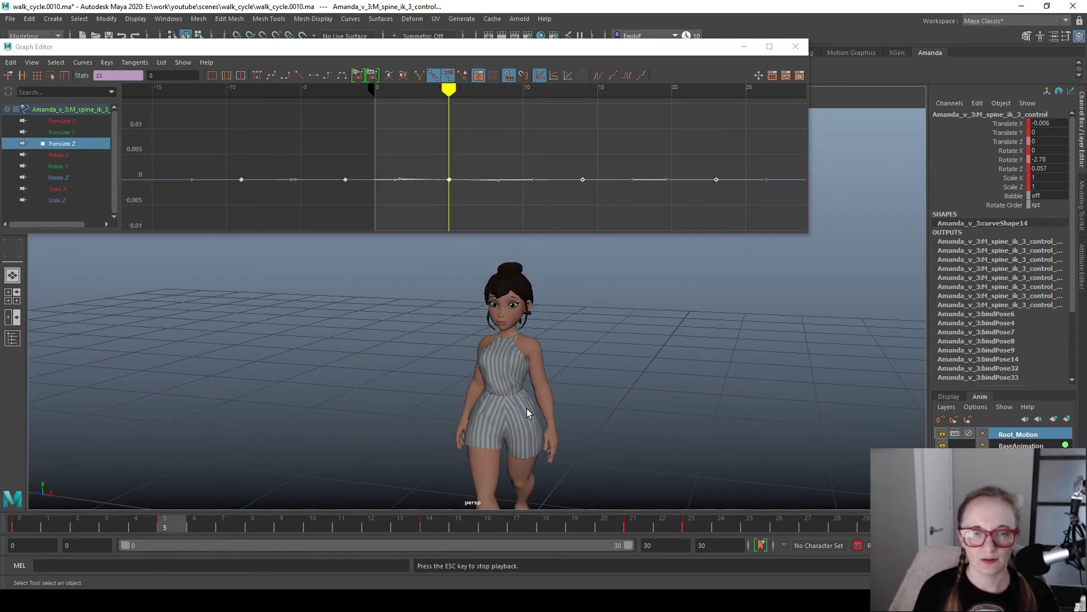
key("alt+v")
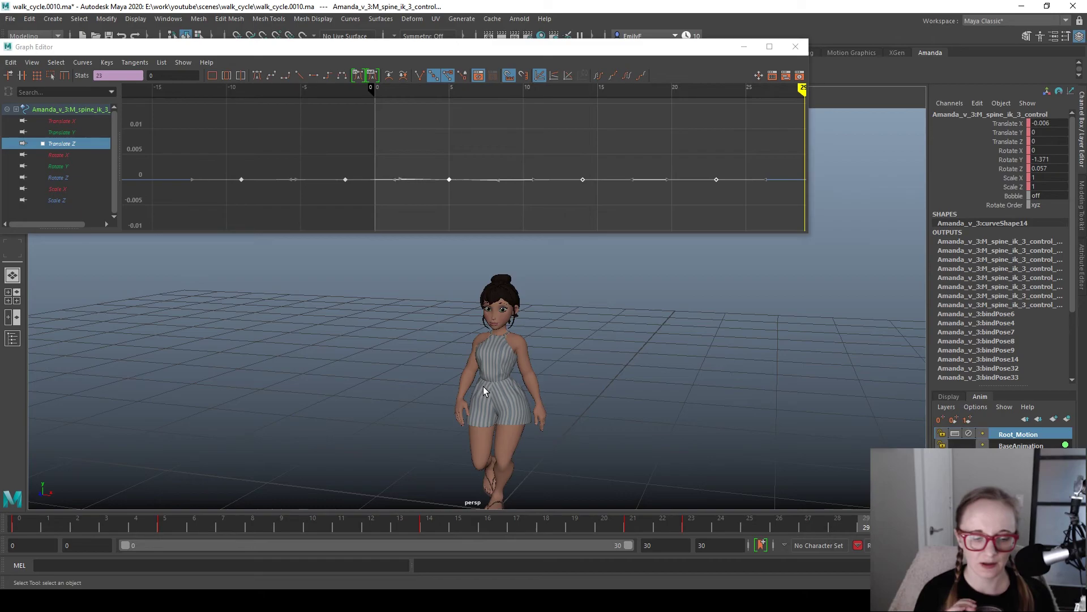
left_click_drag(565, 381, 574, 430, "alt")
key("alt+v")
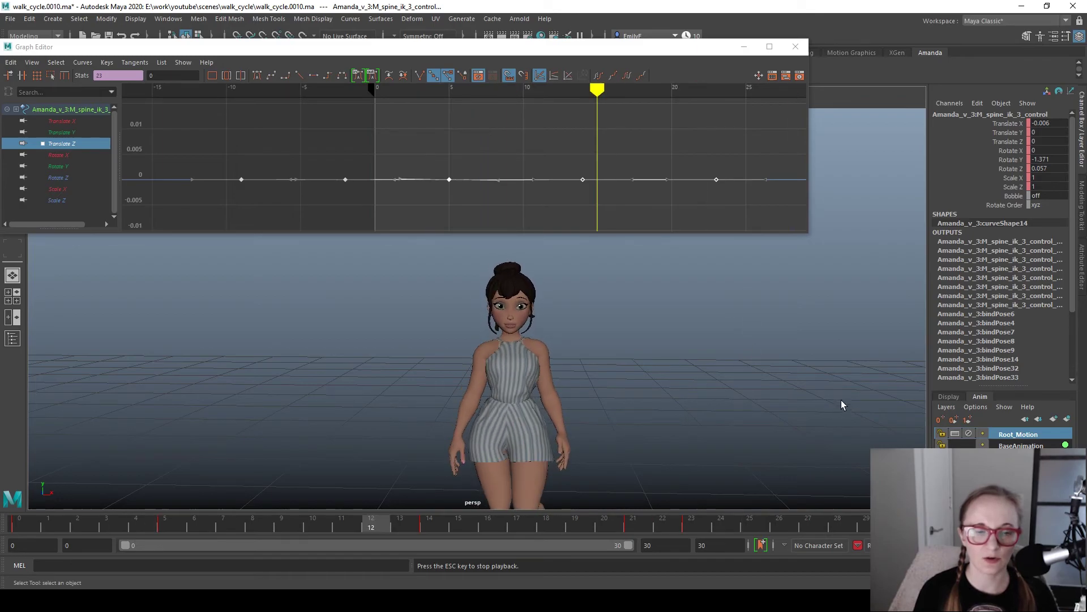
left_click_drag(689, 332, 694, 360, "alt")
middle_click_drag(694, 359, 623, 343, "alt")
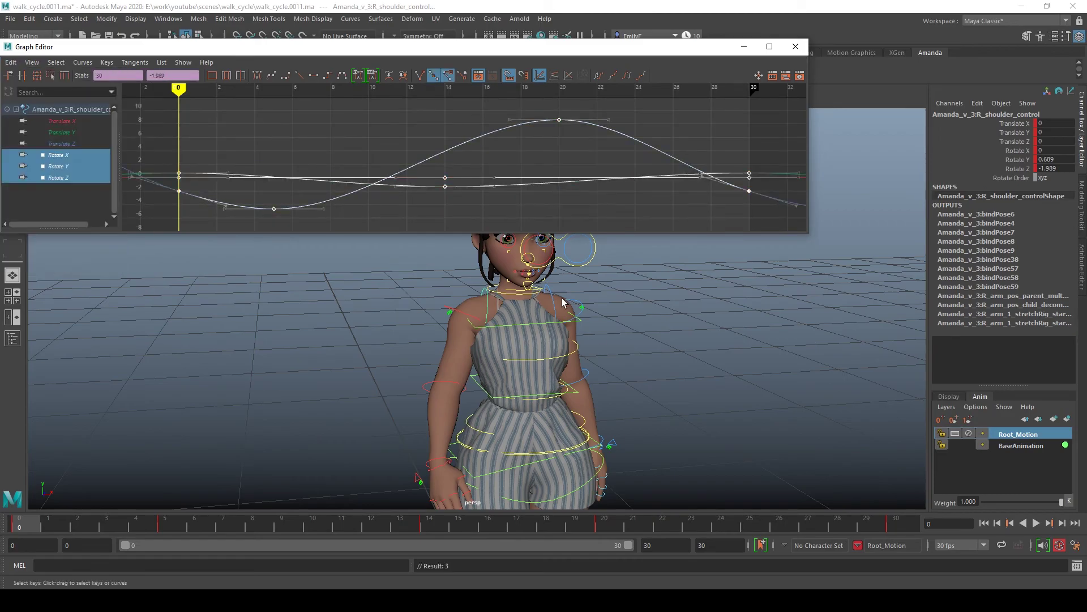
- Open the channel commands for the left shoulder control
right_click(1013, 159)
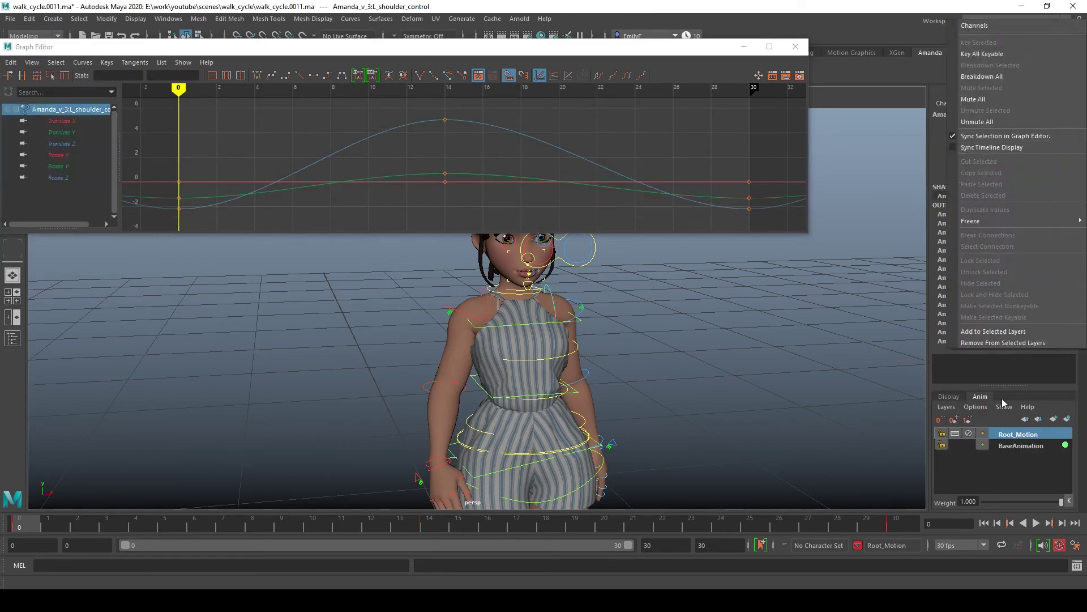
left_click(995, 342)
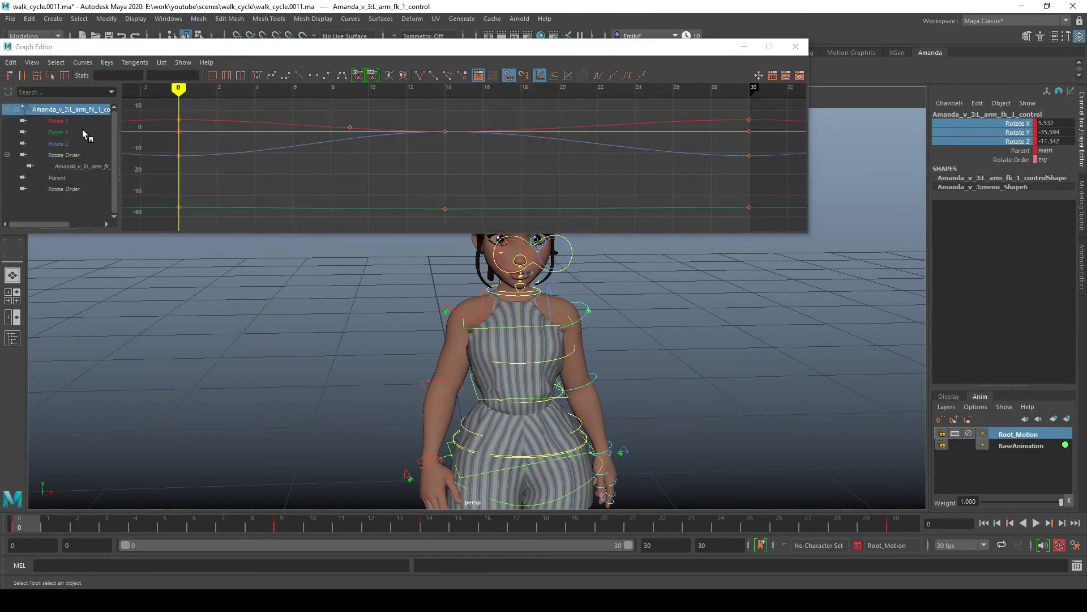